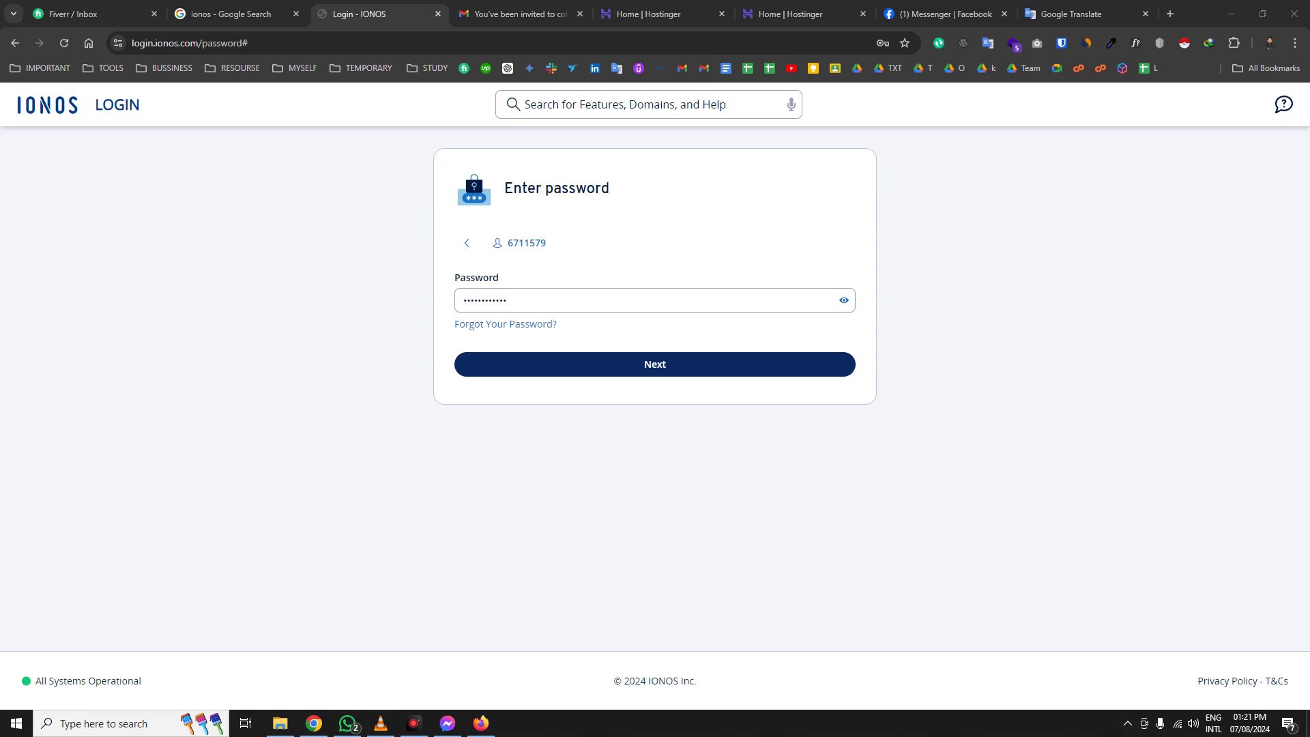
- Close the Gmail invitation page and submit the already filled password to sign in to IONOS, dismissing the Bitwarden save prompt
click(570, 19)
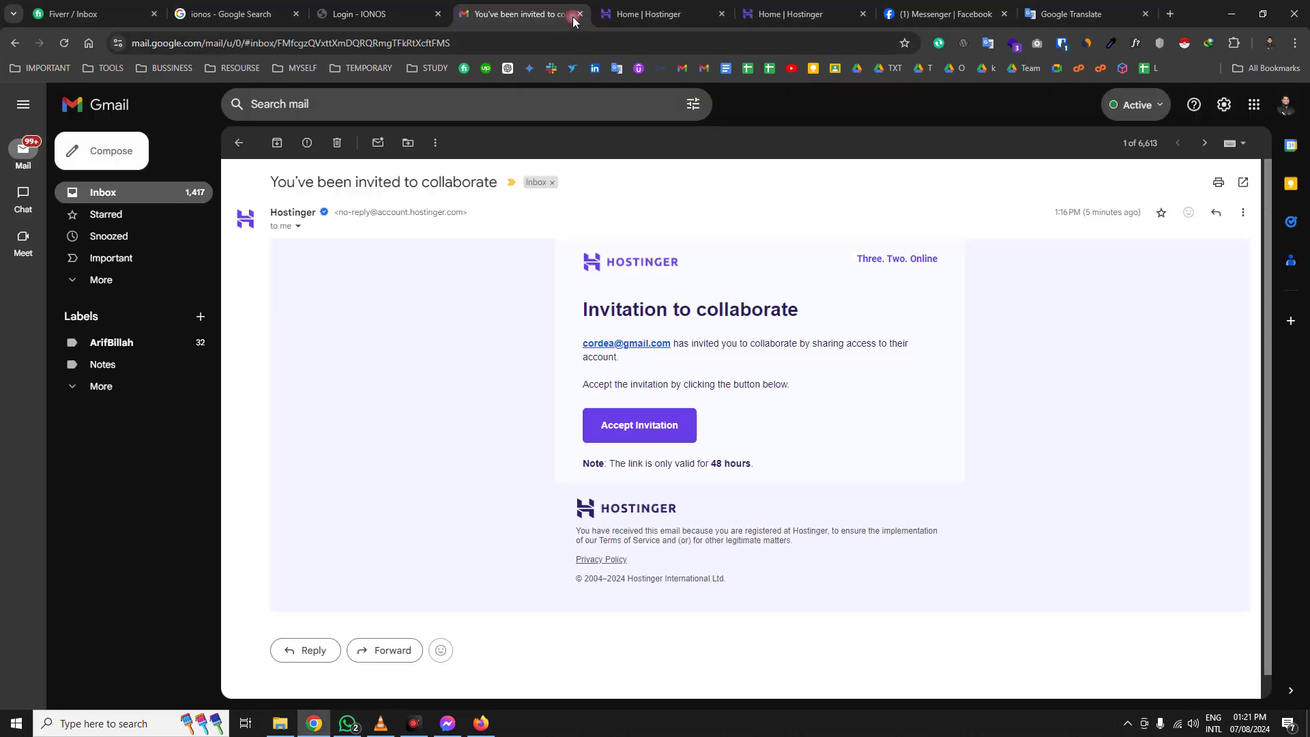
click(580, 15)
click(432, 13)
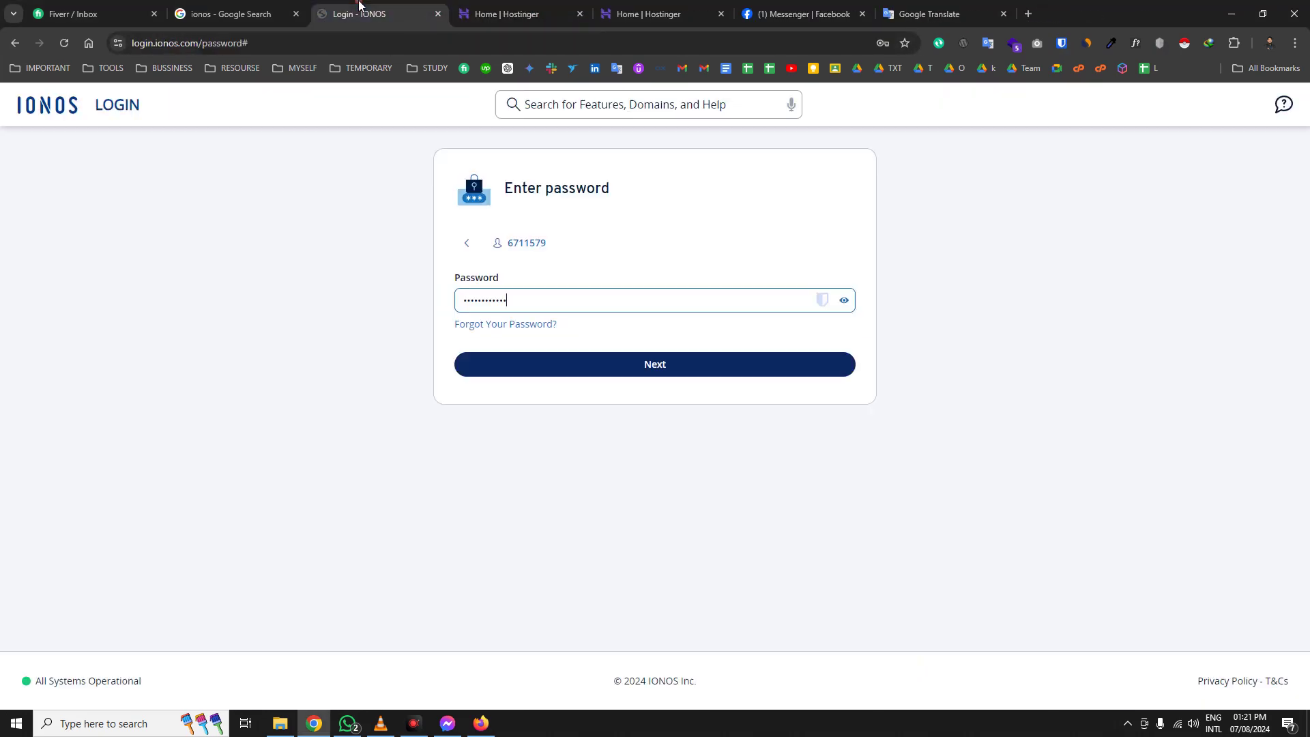
click(596, 374)
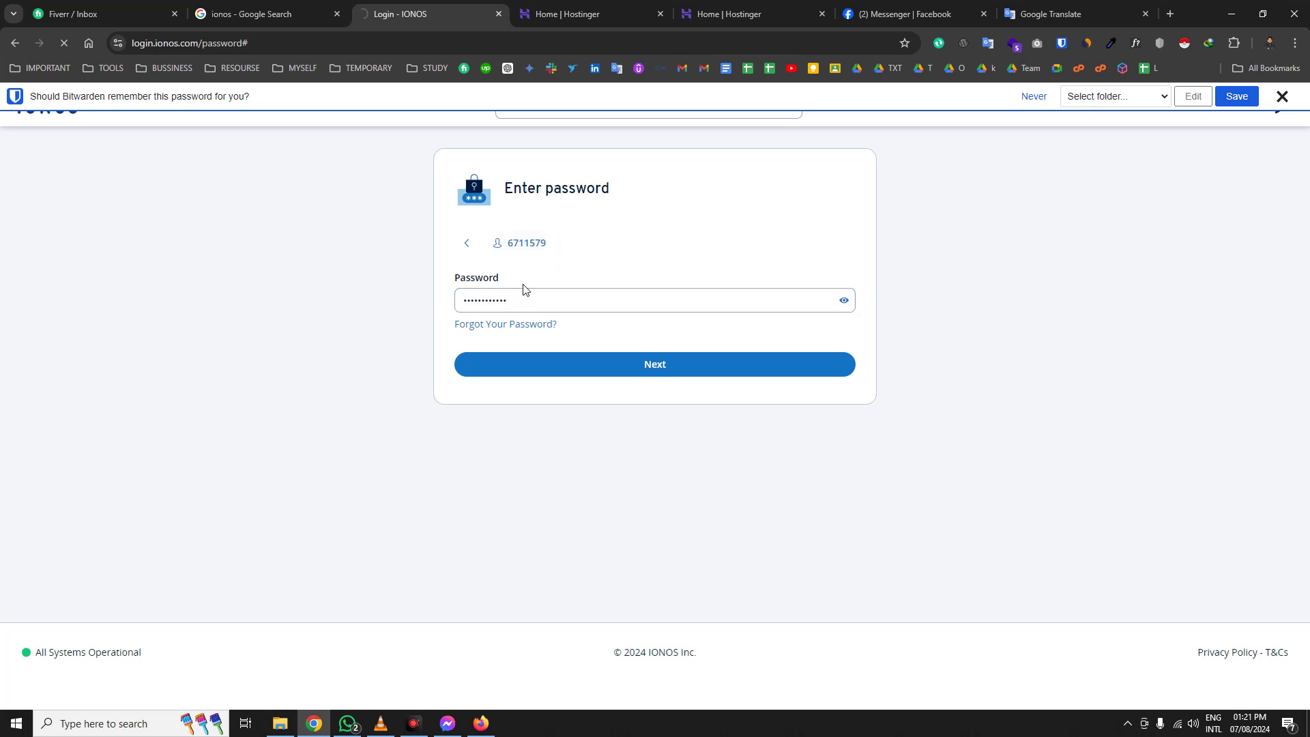
click(1281, 96)
click(735, 353)
- Switch to Hostinger and open the management dashboard of the romanianflowers.com website from the websites list
click(590, 6)
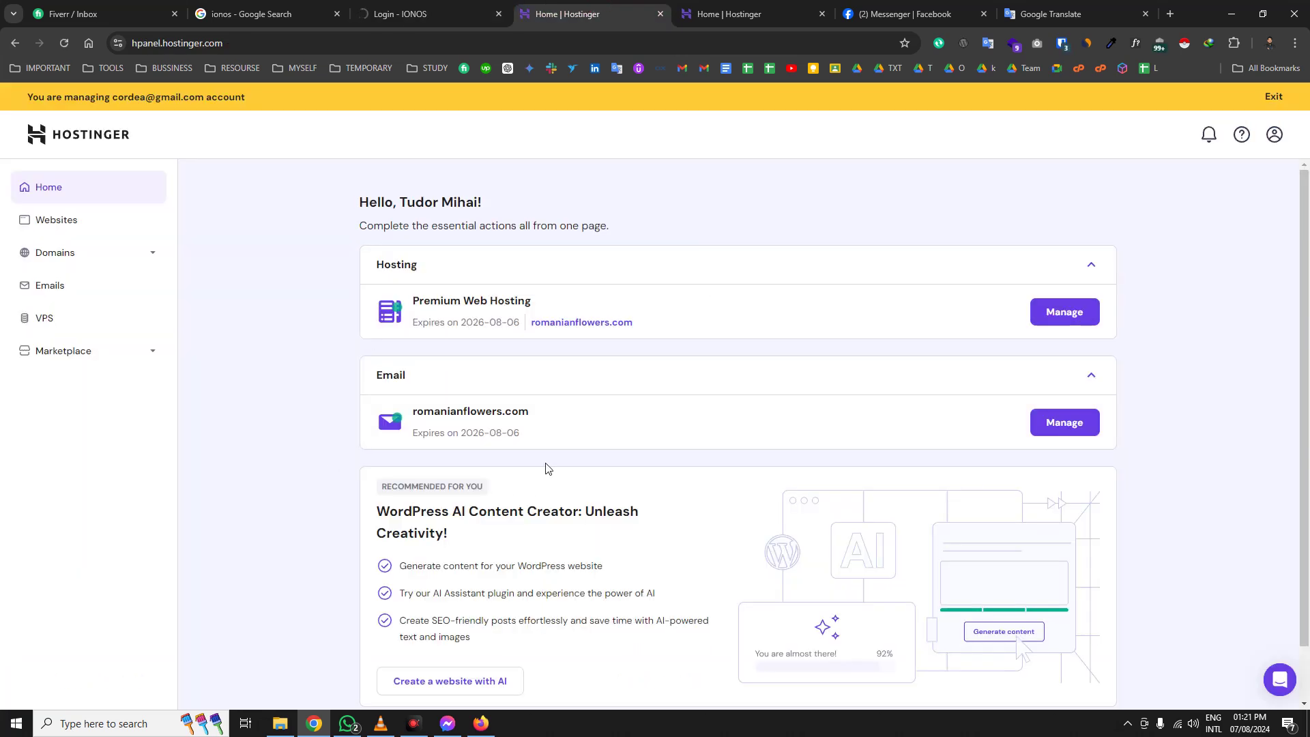
click(1064, 422)
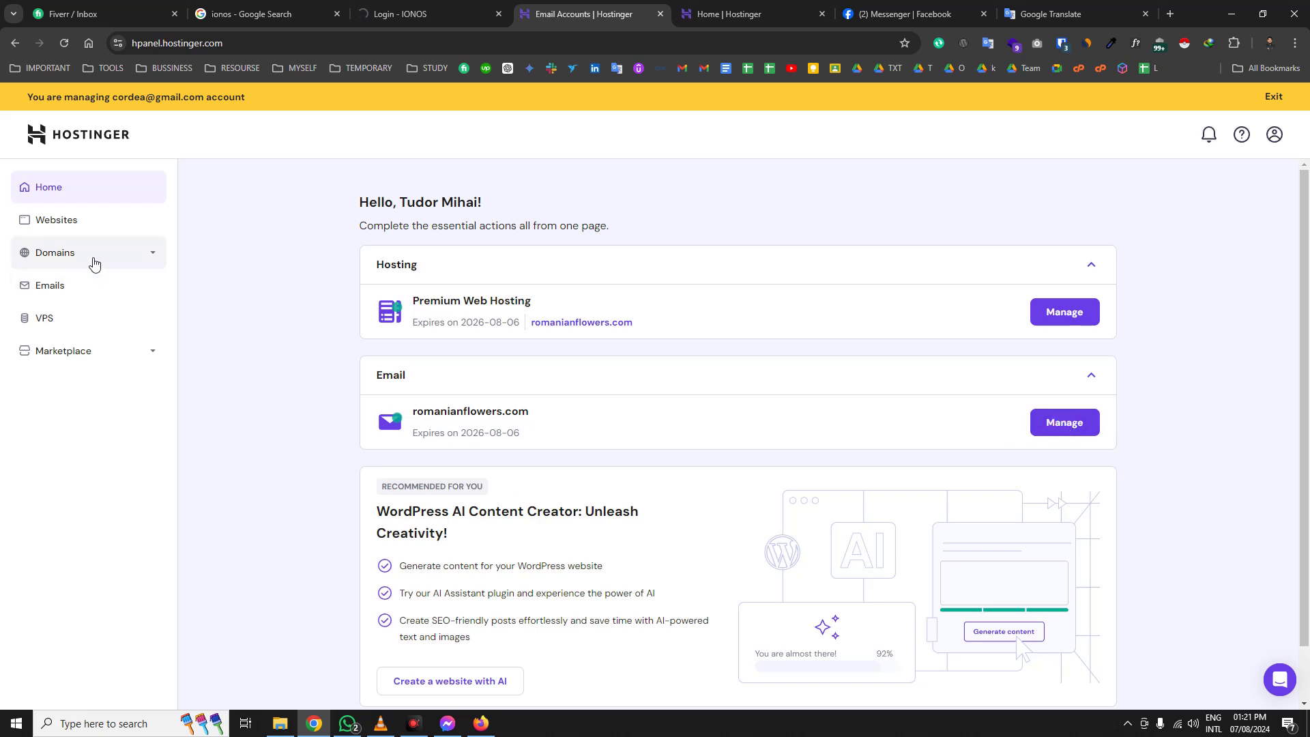
click(80, 227)
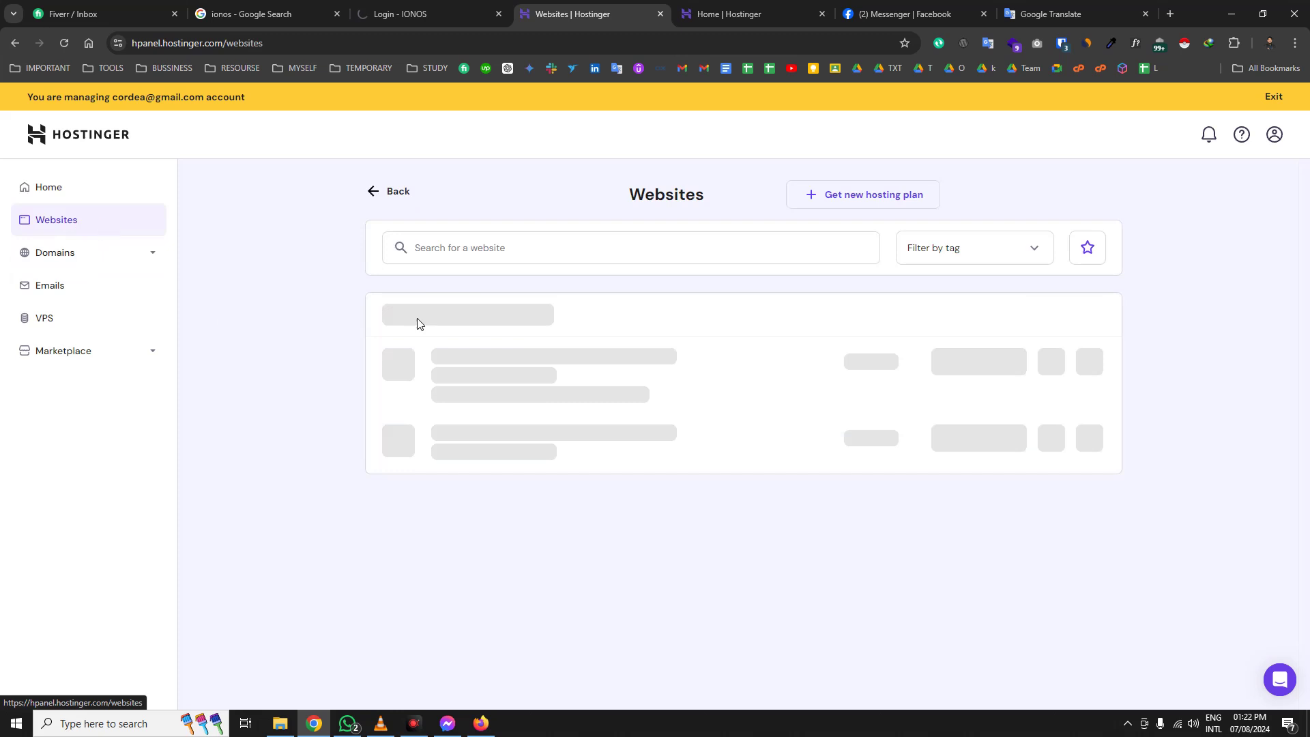
click(974, 356)
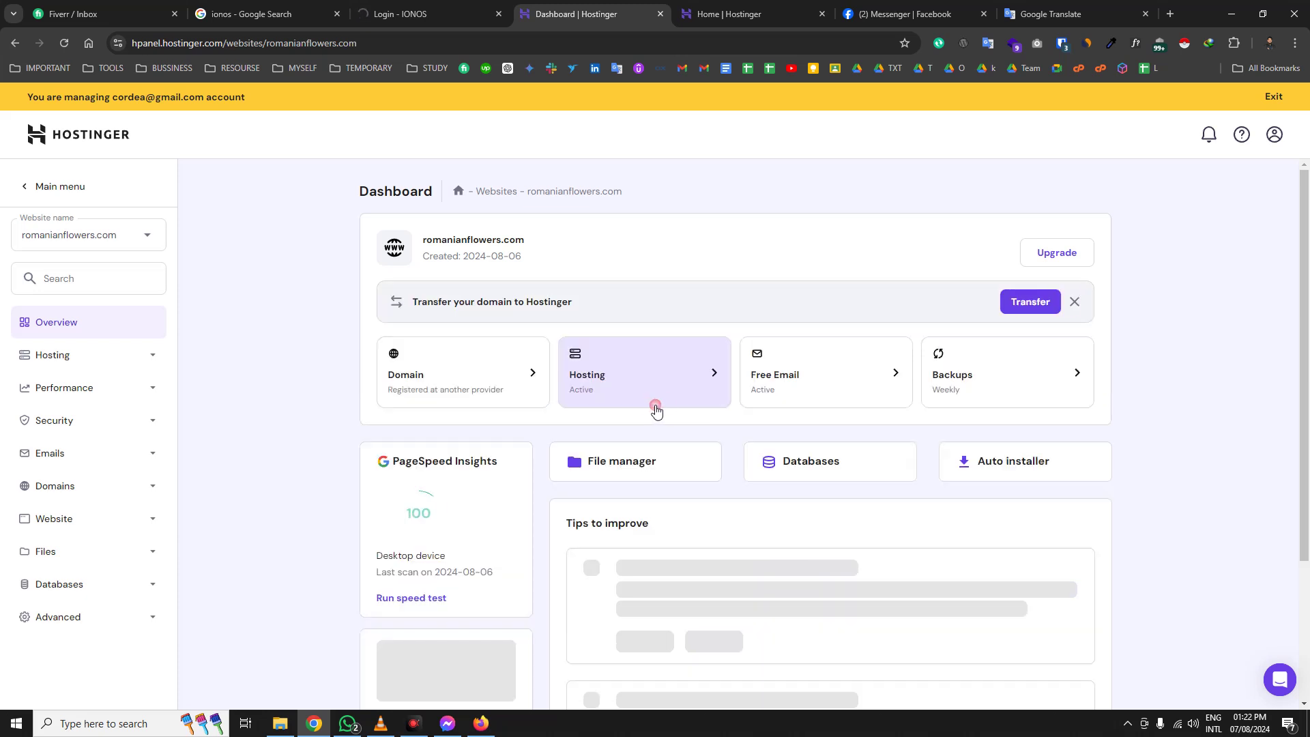
- Check the hosting plan details of romanianflowers.com and view the live site's page
click(655, 406)
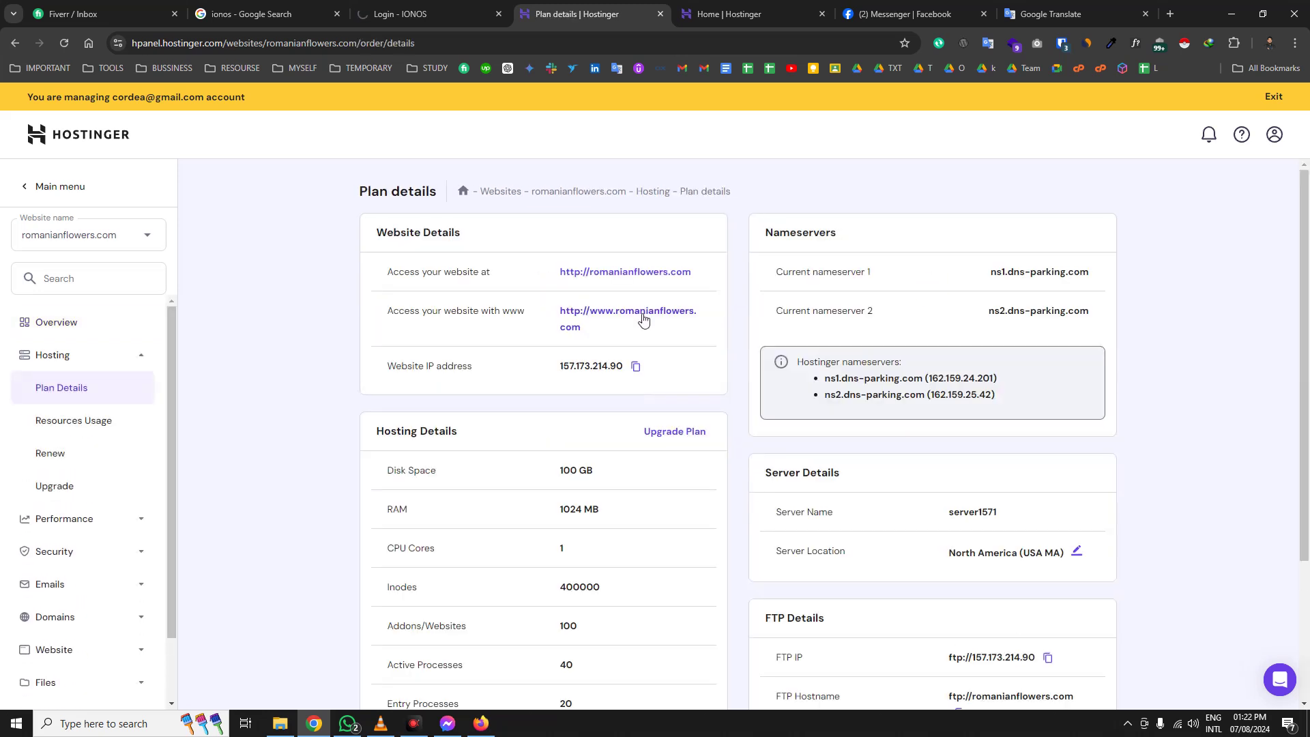
click(88, 323)
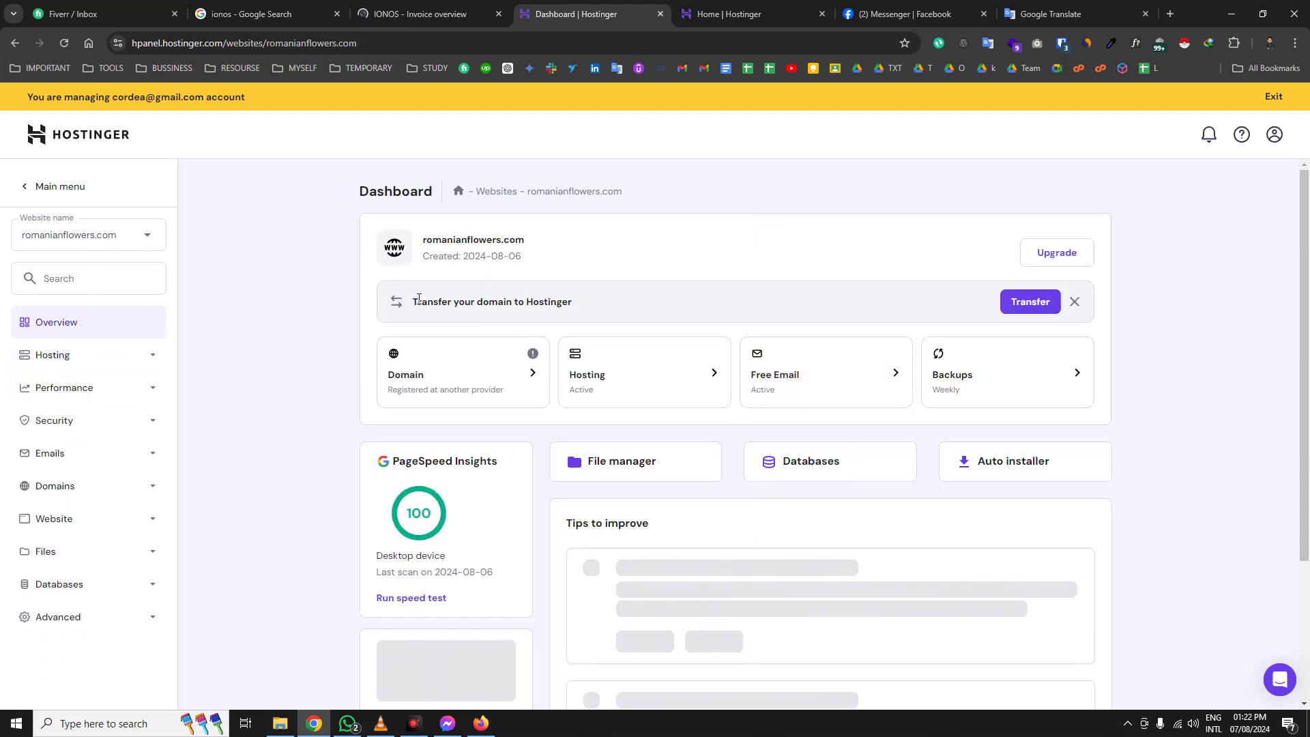
click(447, 239)
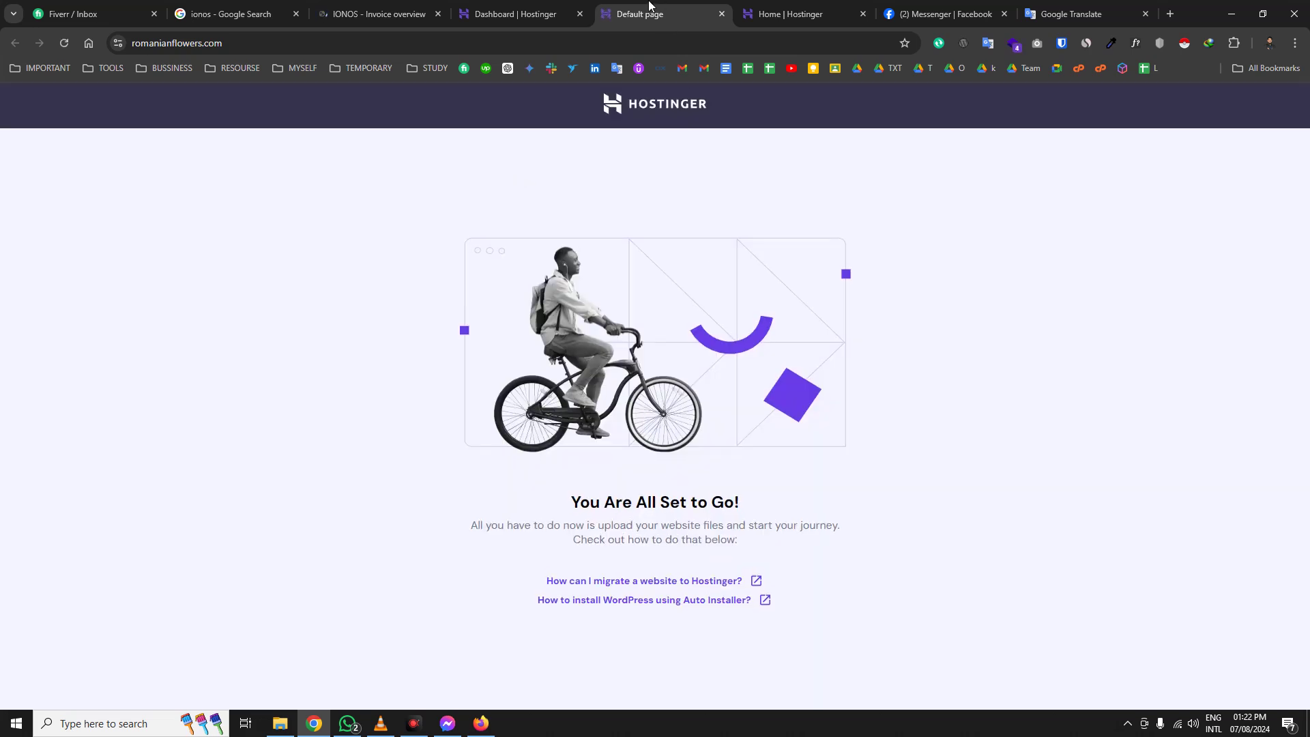
click(412, 6)
click(470, 7)
click(380, 7)
- Dismiss the domain transfer offer on the Hostinger dashboard and open the website's File manager
click(519, 7)
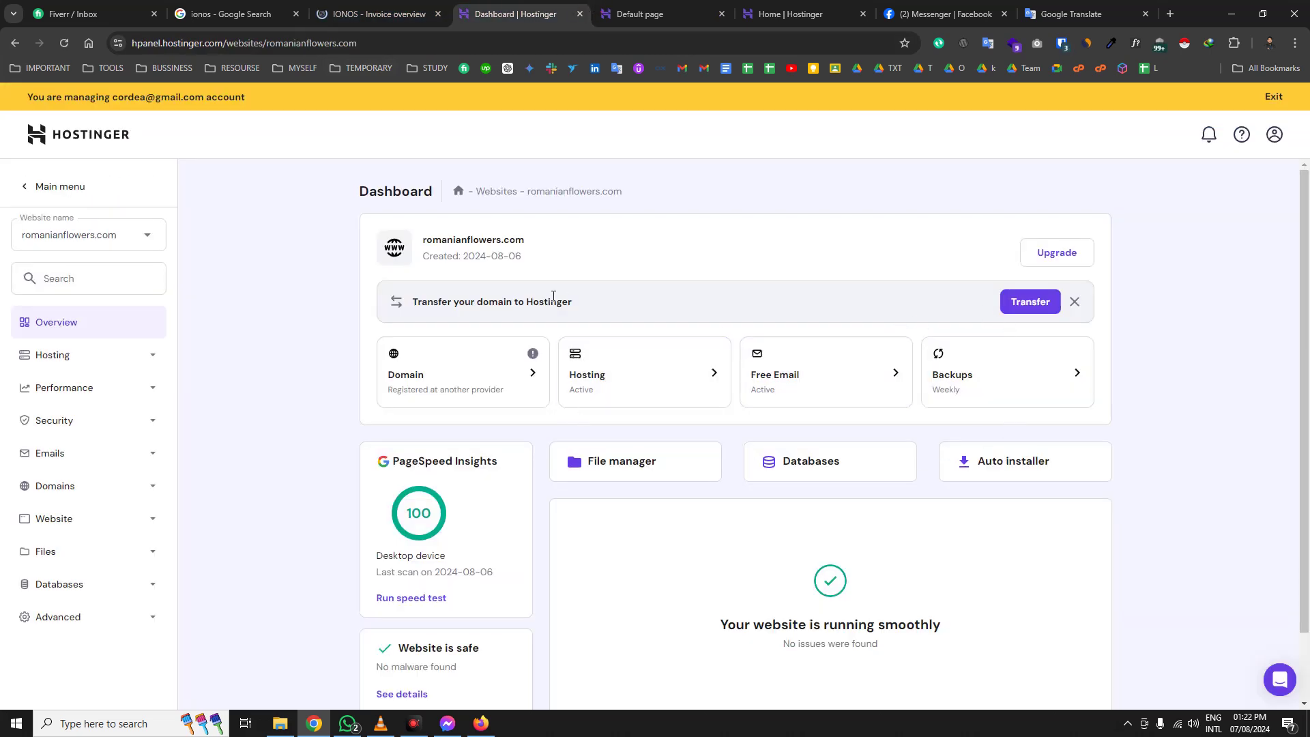
click(1074, 302)
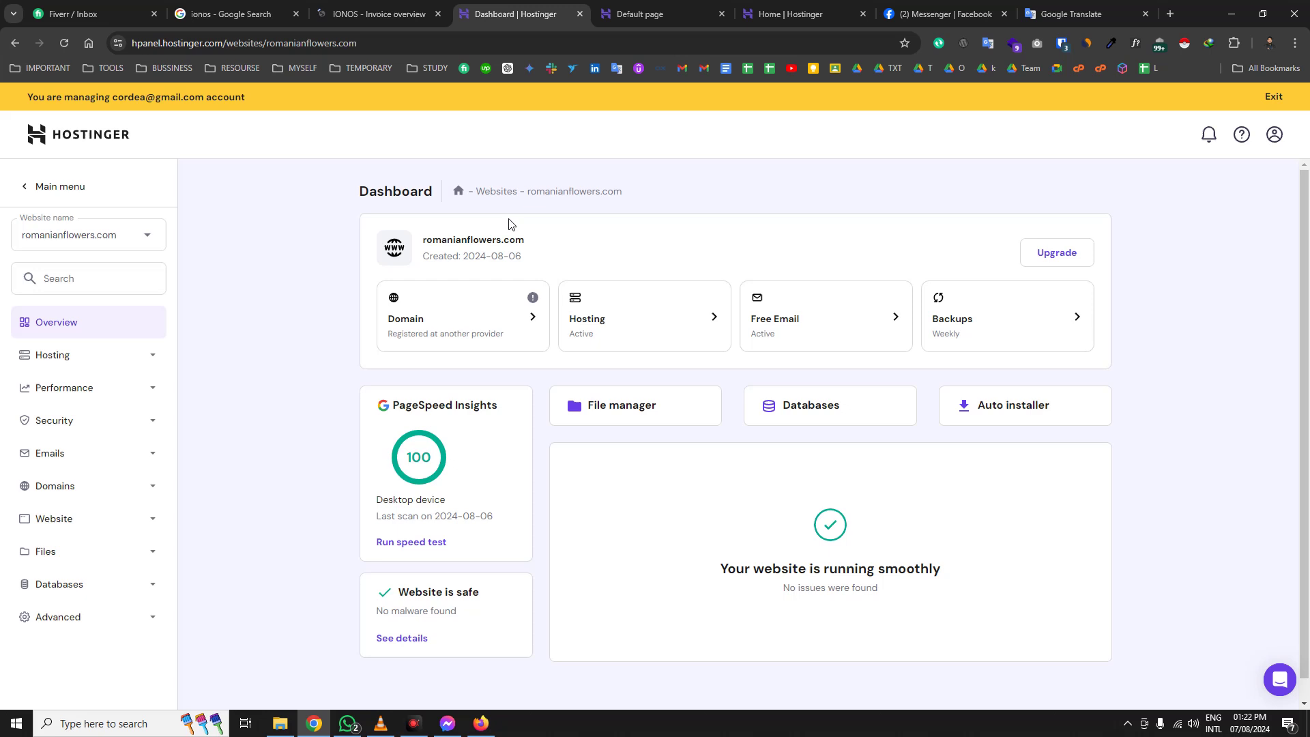
click(637, 403)
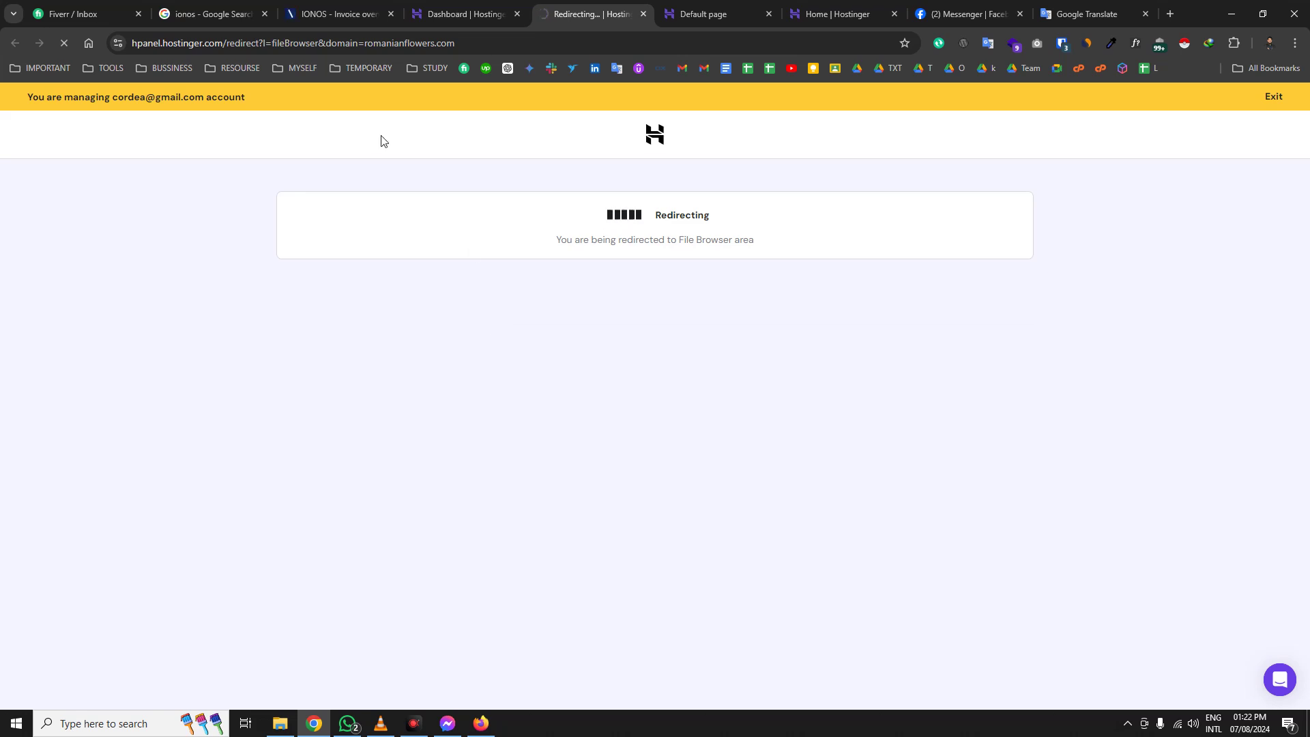
- Switch to IONOS, dismiss the offer to save the password, and open the account's Hosting section
click(300, 6)
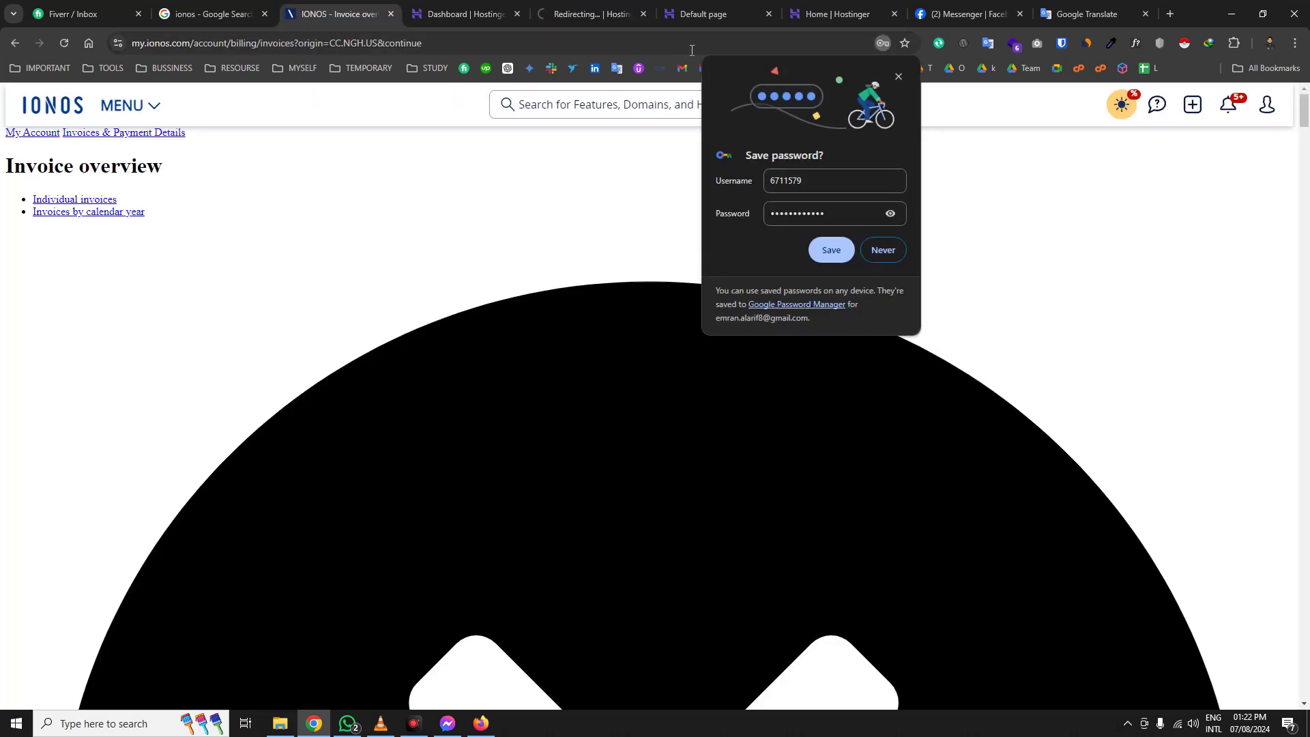
click(898, 75)
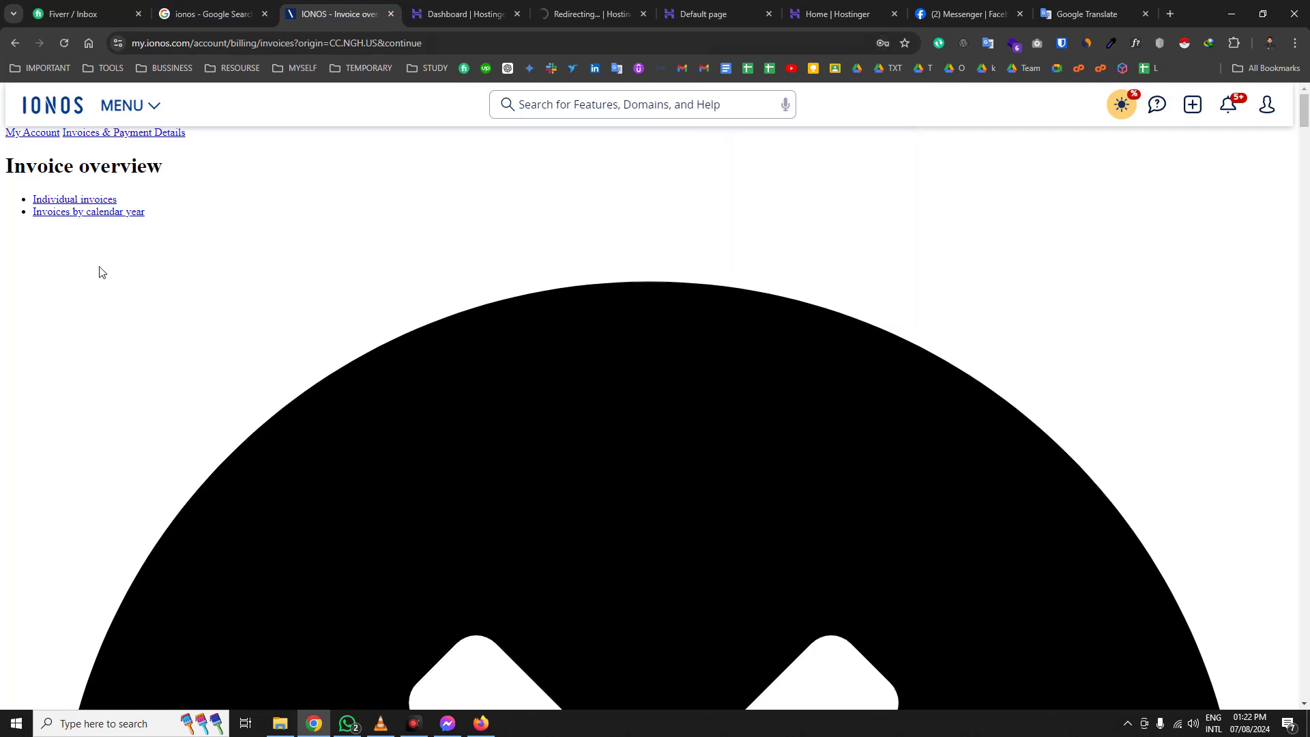
click(137, 105)
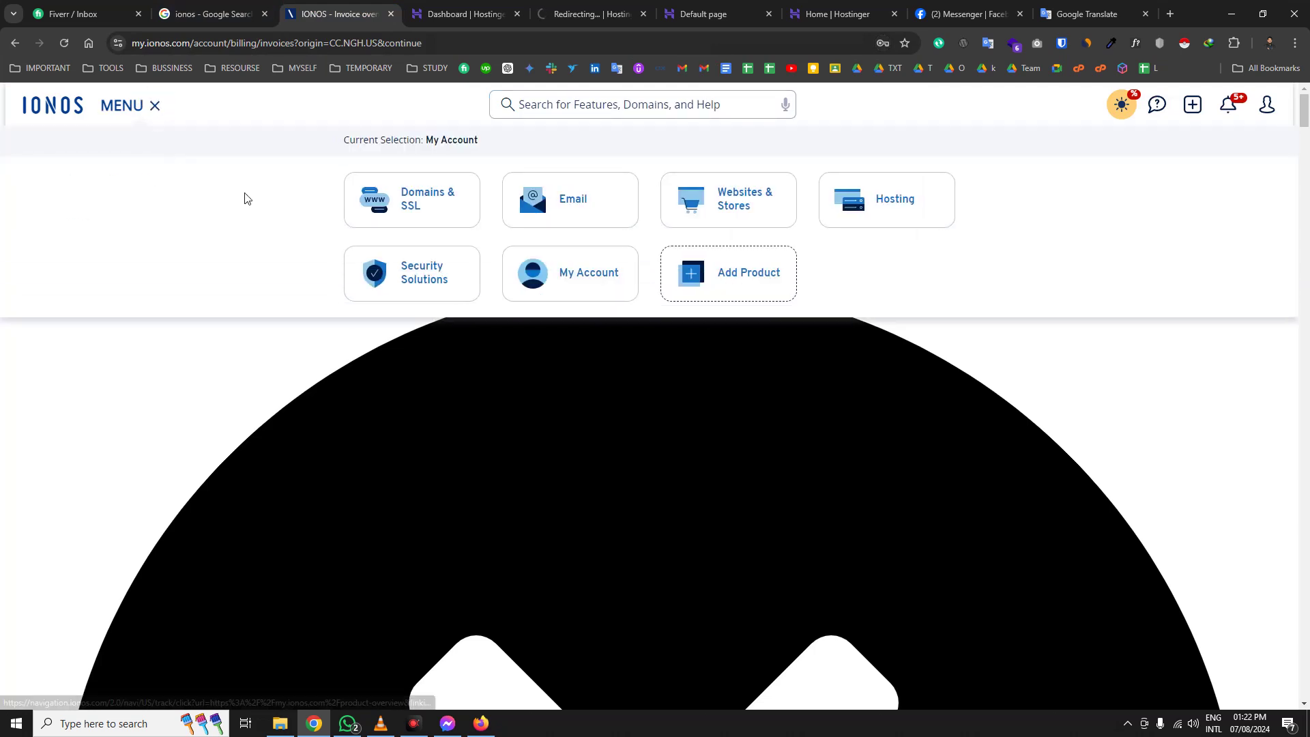
click(775, 202)
- Reload the Hostinger file manager page, check the Wi-Fi connection, and open the public_html folder
click(591, 13)
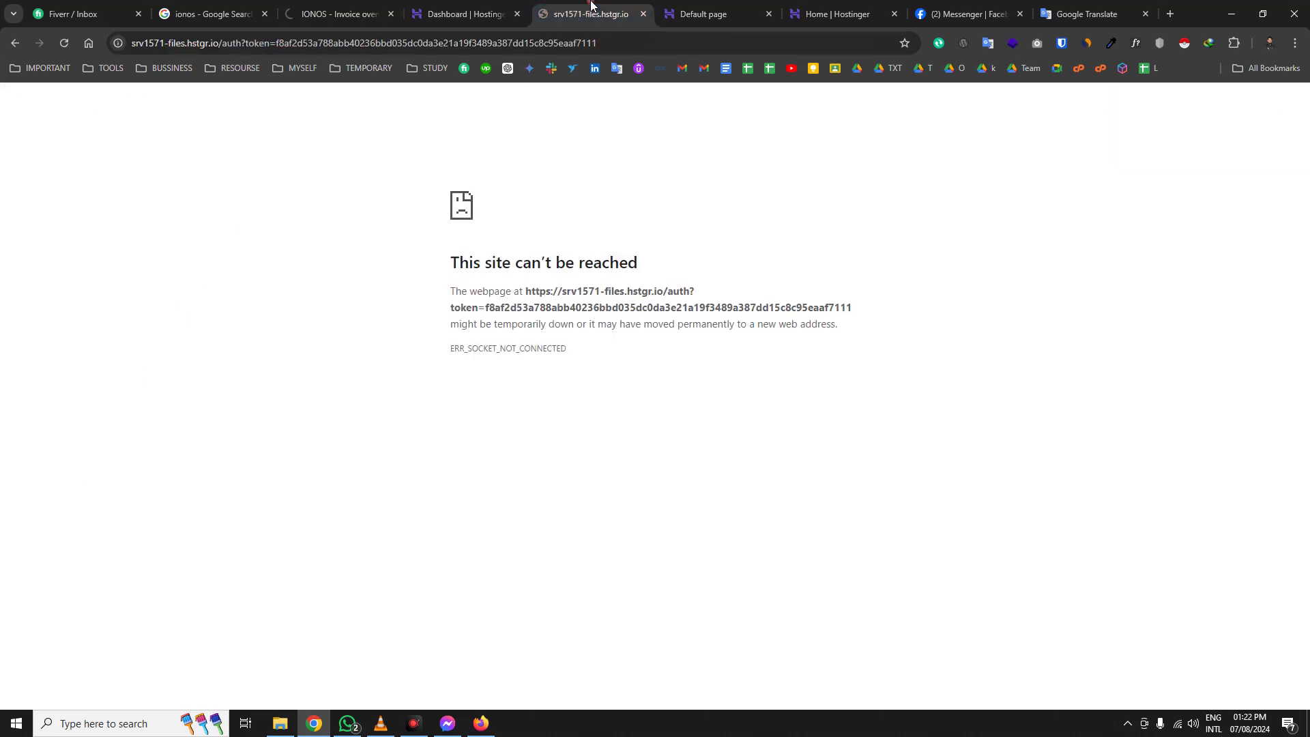
key(F5)
click(1177, 723)
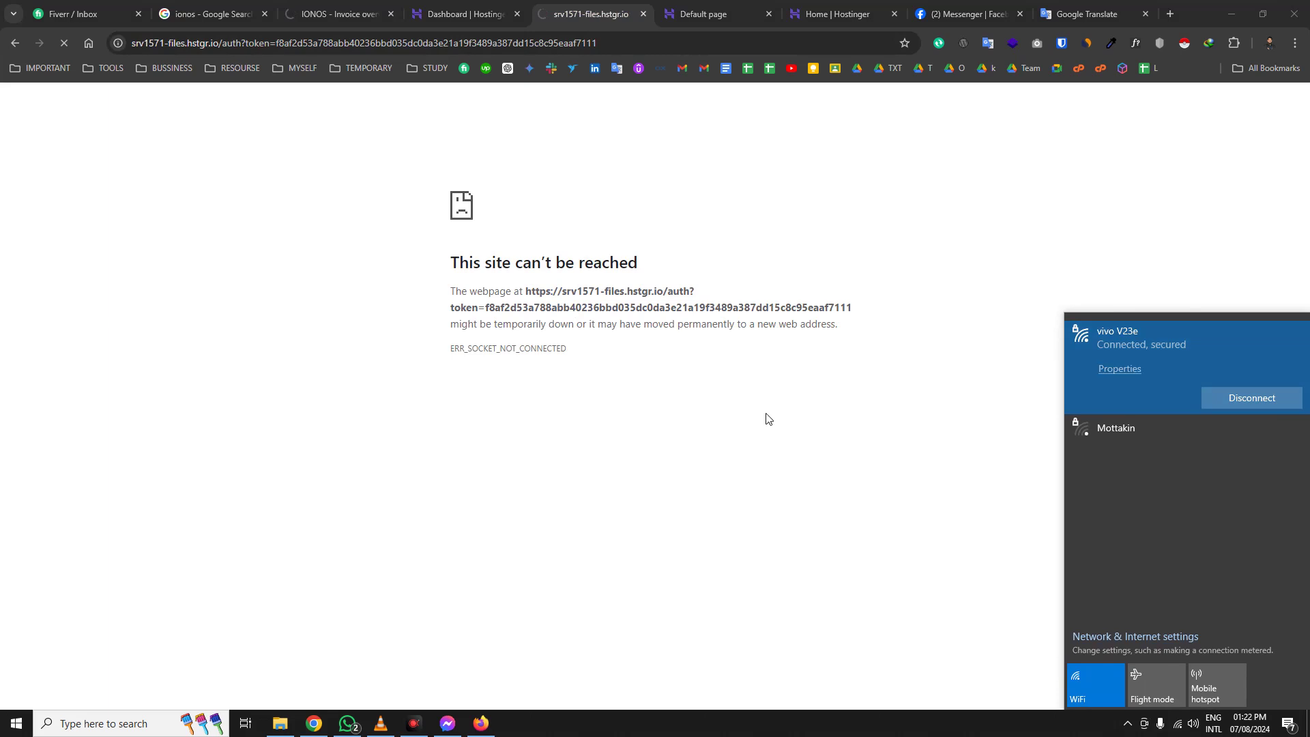
click(766, 418)
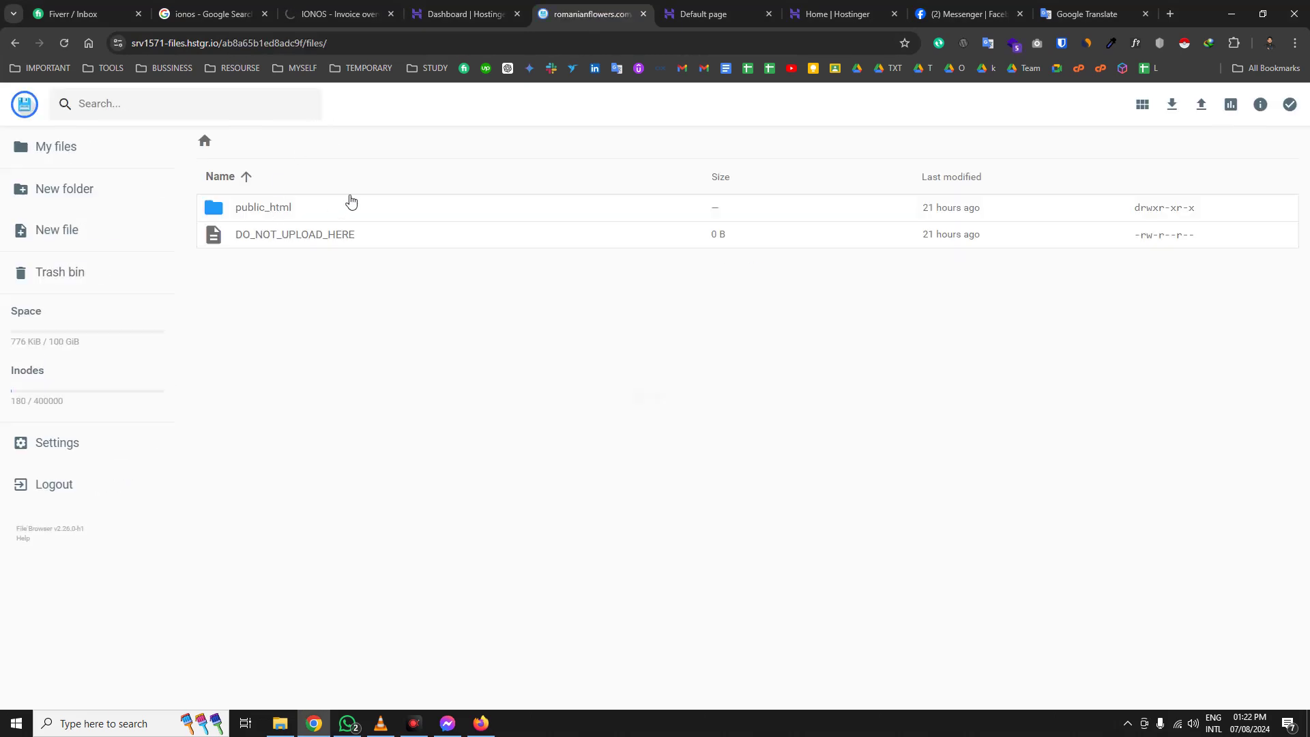
double_click(349, 199)
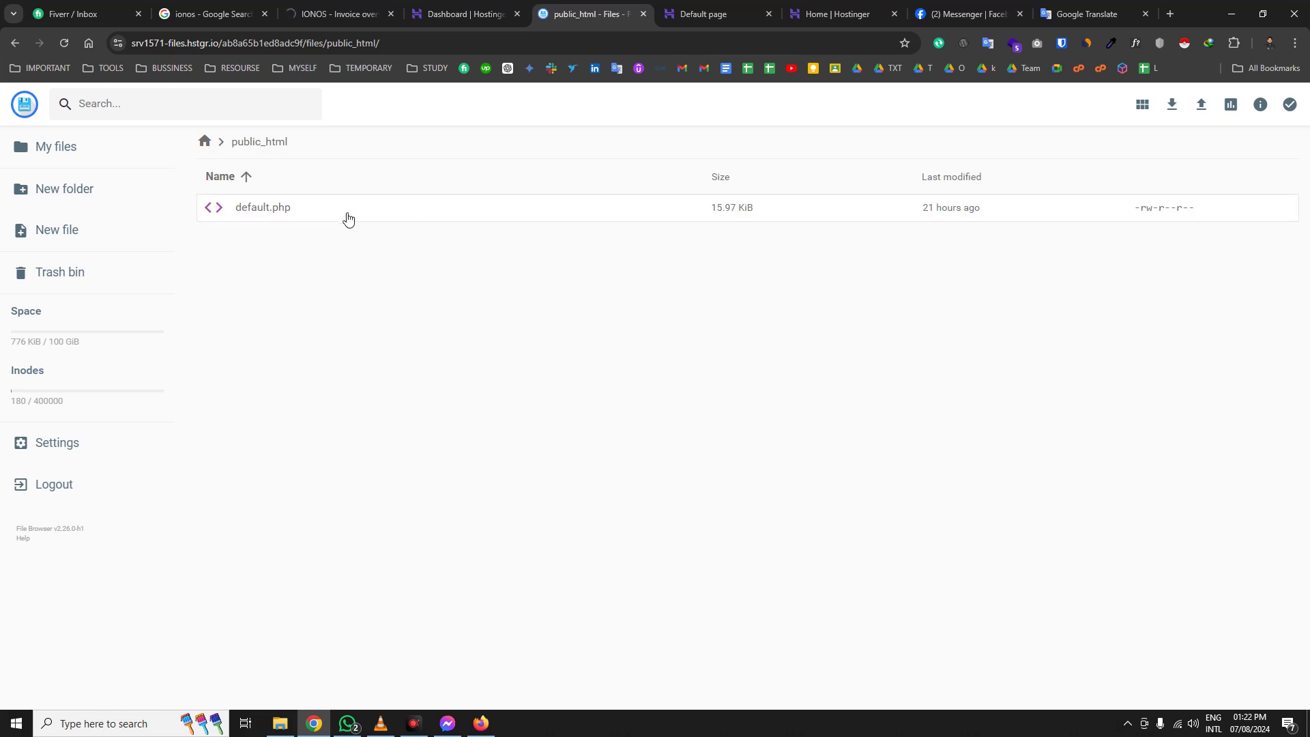
- Select default.php in public_html and save a Lightshot screenshot of the file manager page
click(341, 215)
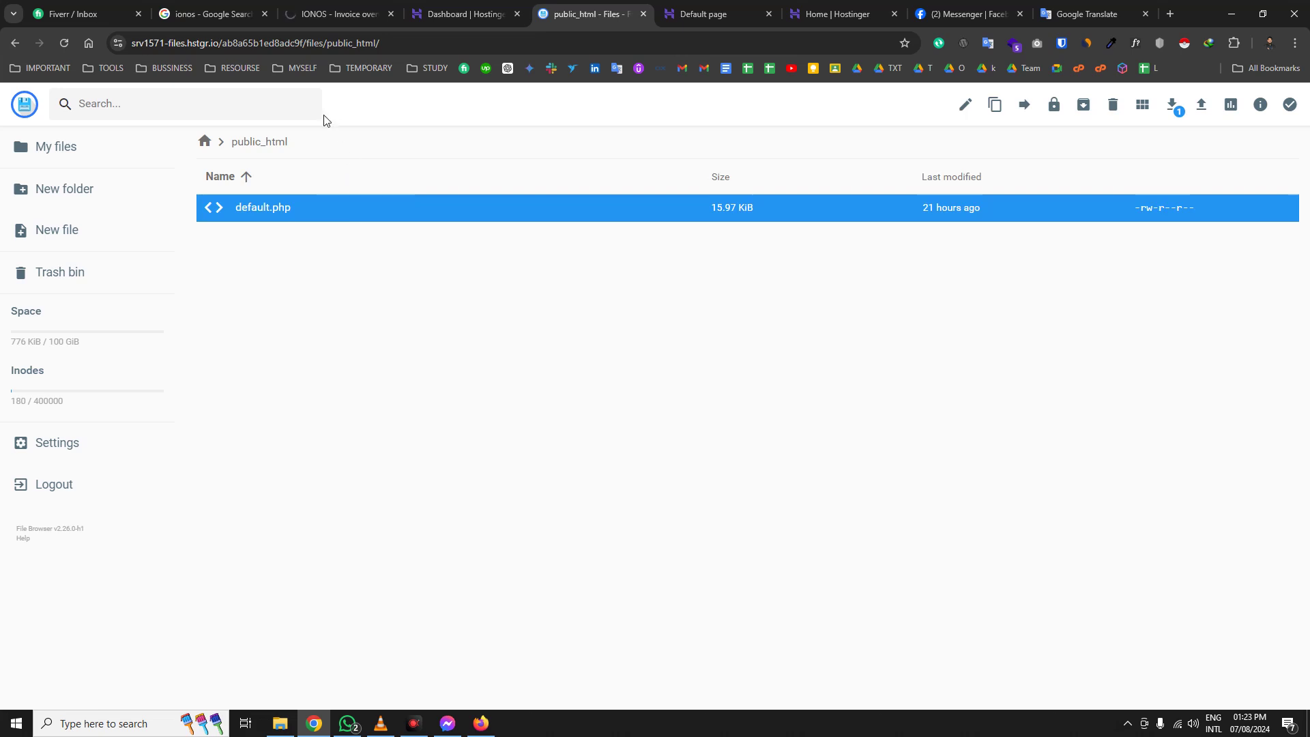
key(Print)
drag(43, 35, 1304, 706)
click(1277, 726)
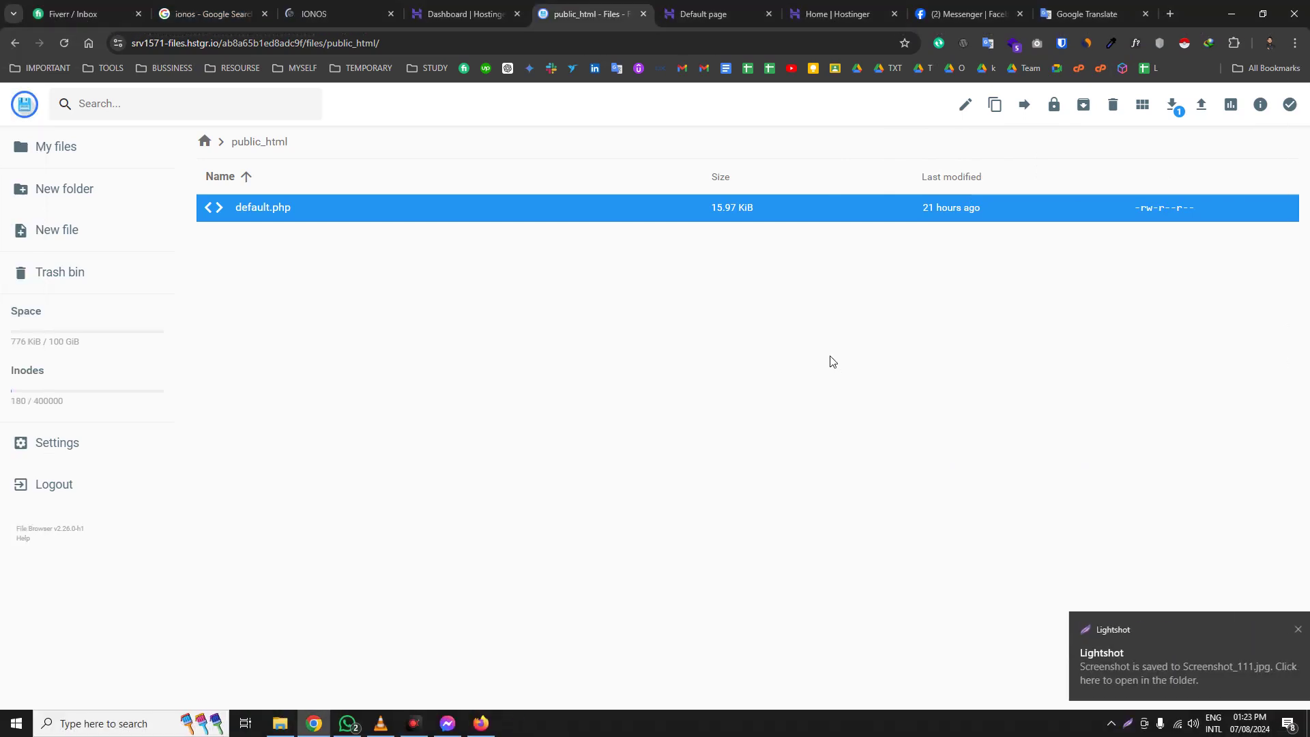
- Return to the IONOS Hosting Overview, check its options, and open the Webspace Explorer for the Web Hosting Essential contract
click(314, 7)
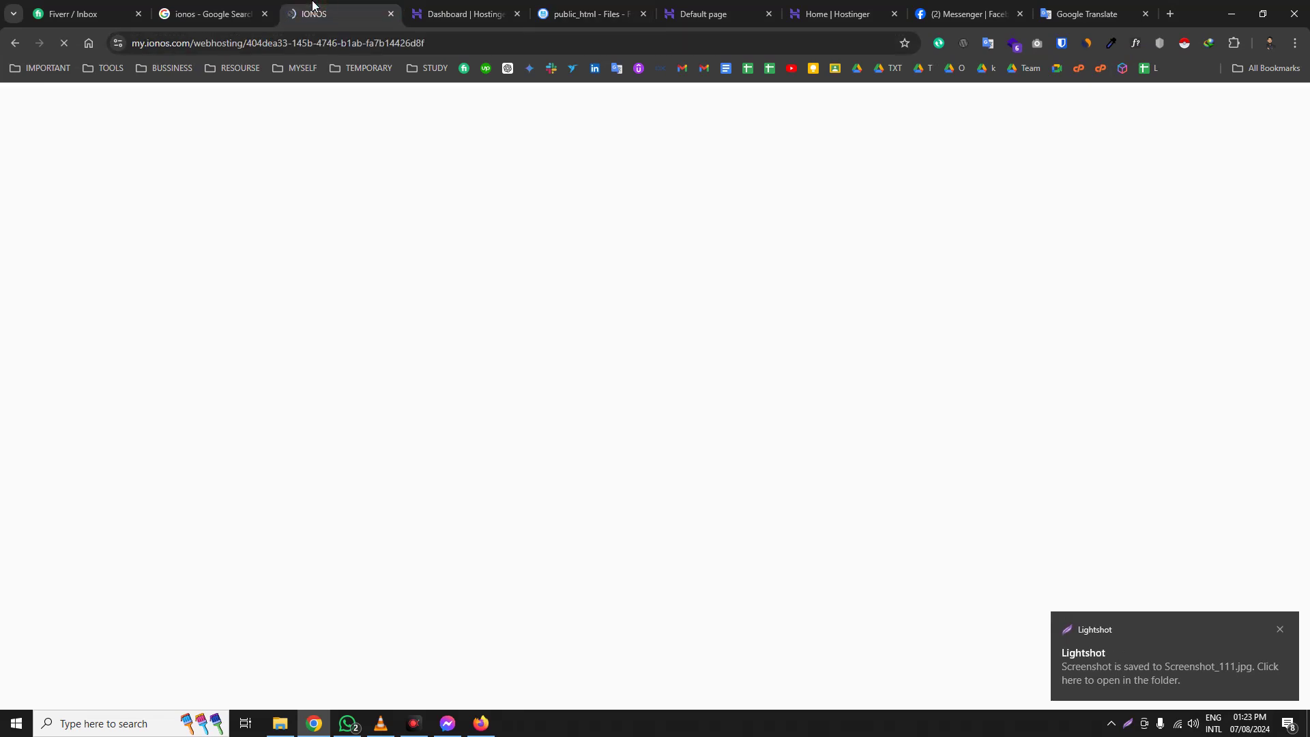
click(590, 19)
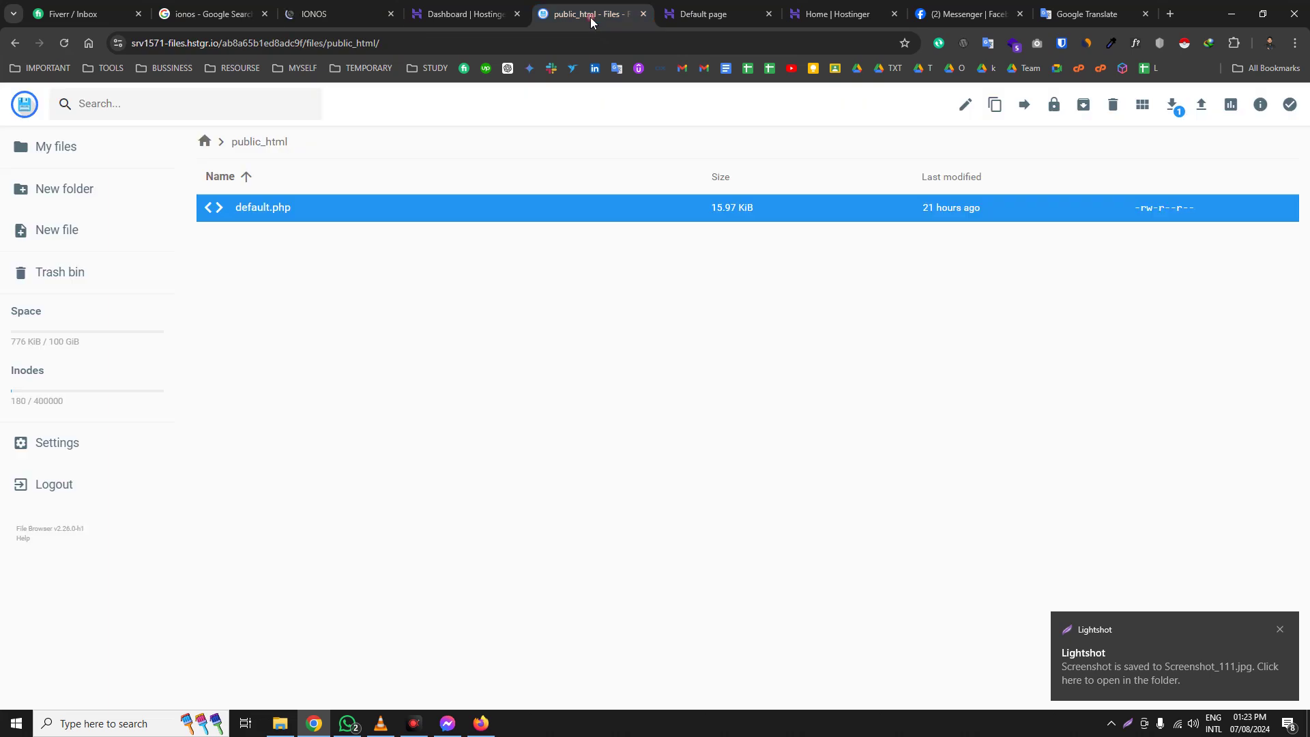
click(291, 10)
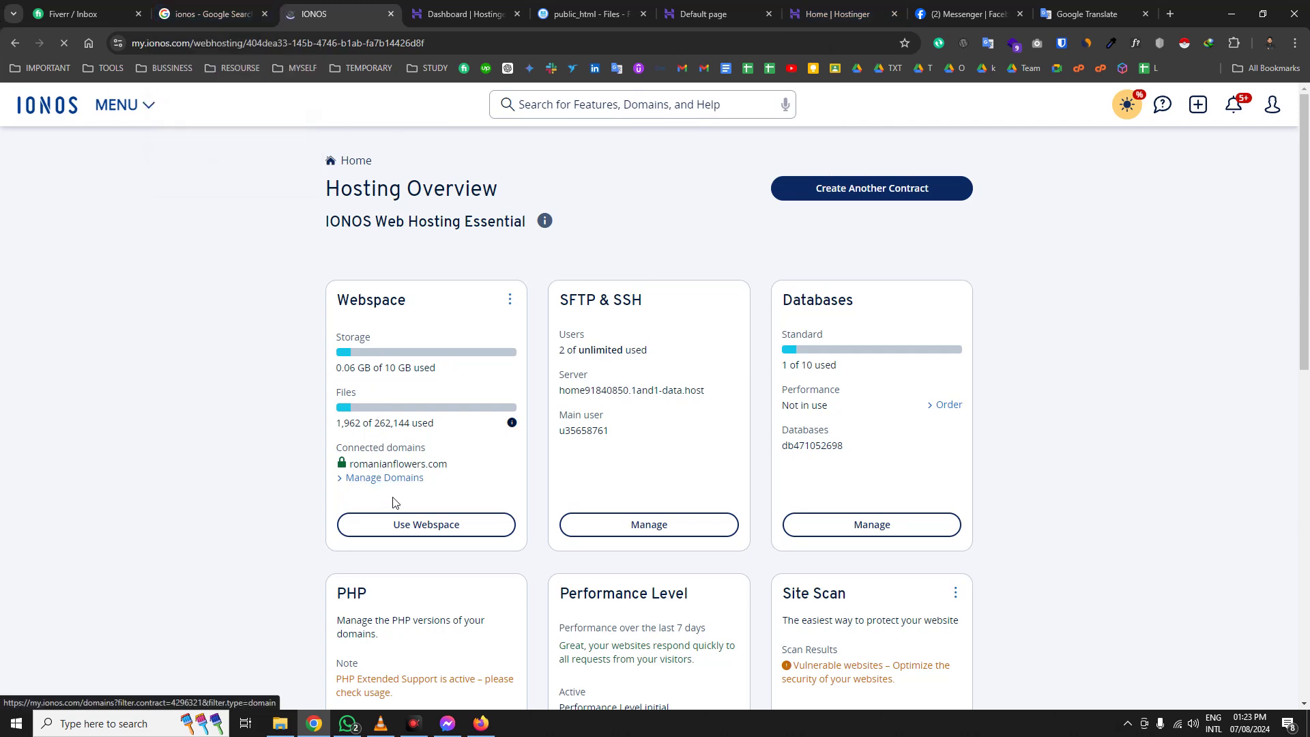
scroll(817, 482, down, 2)
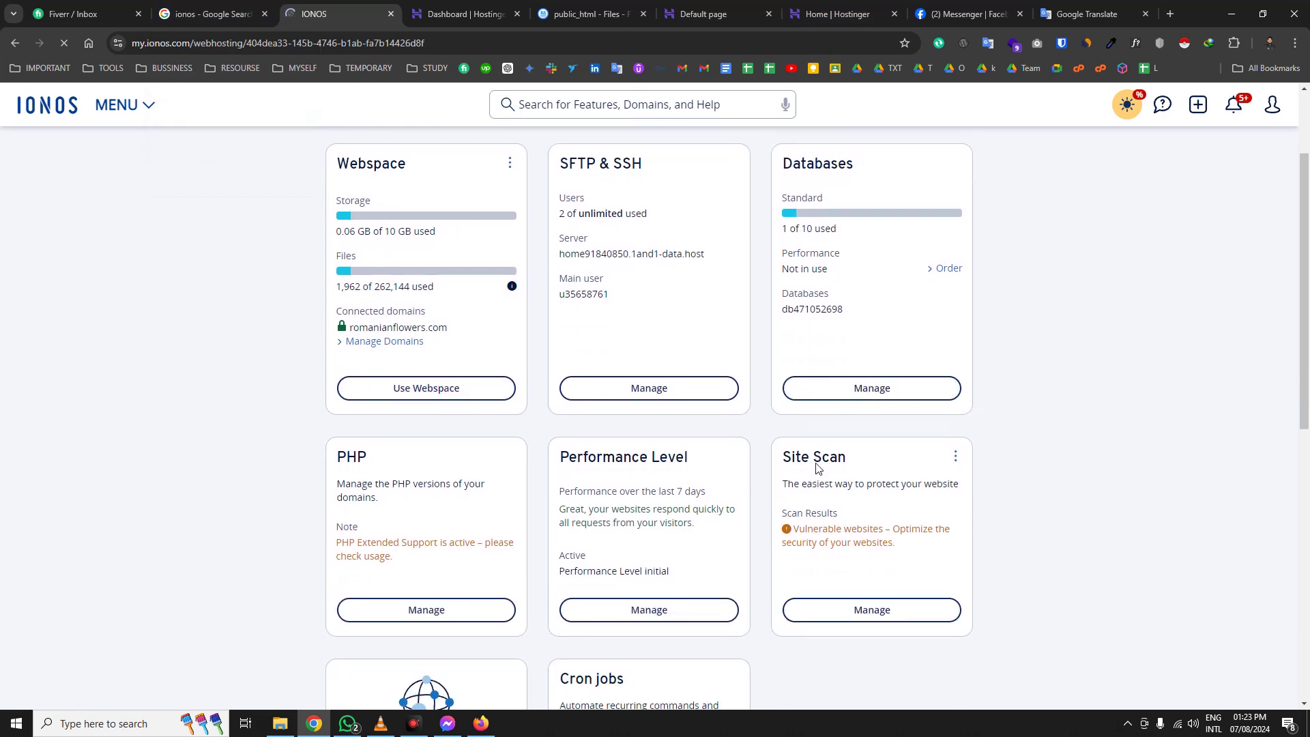
scroll(703, 310, down, 4)
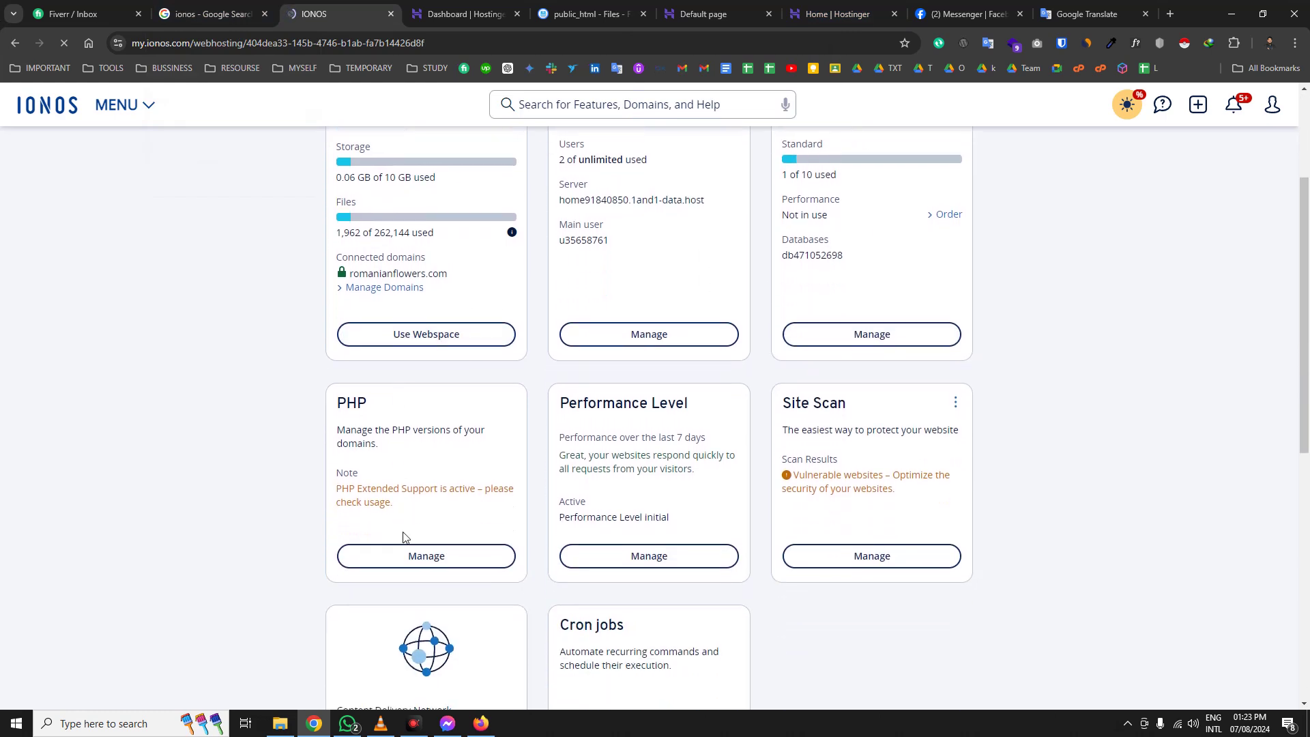
scroll(567, 414, up, 4)
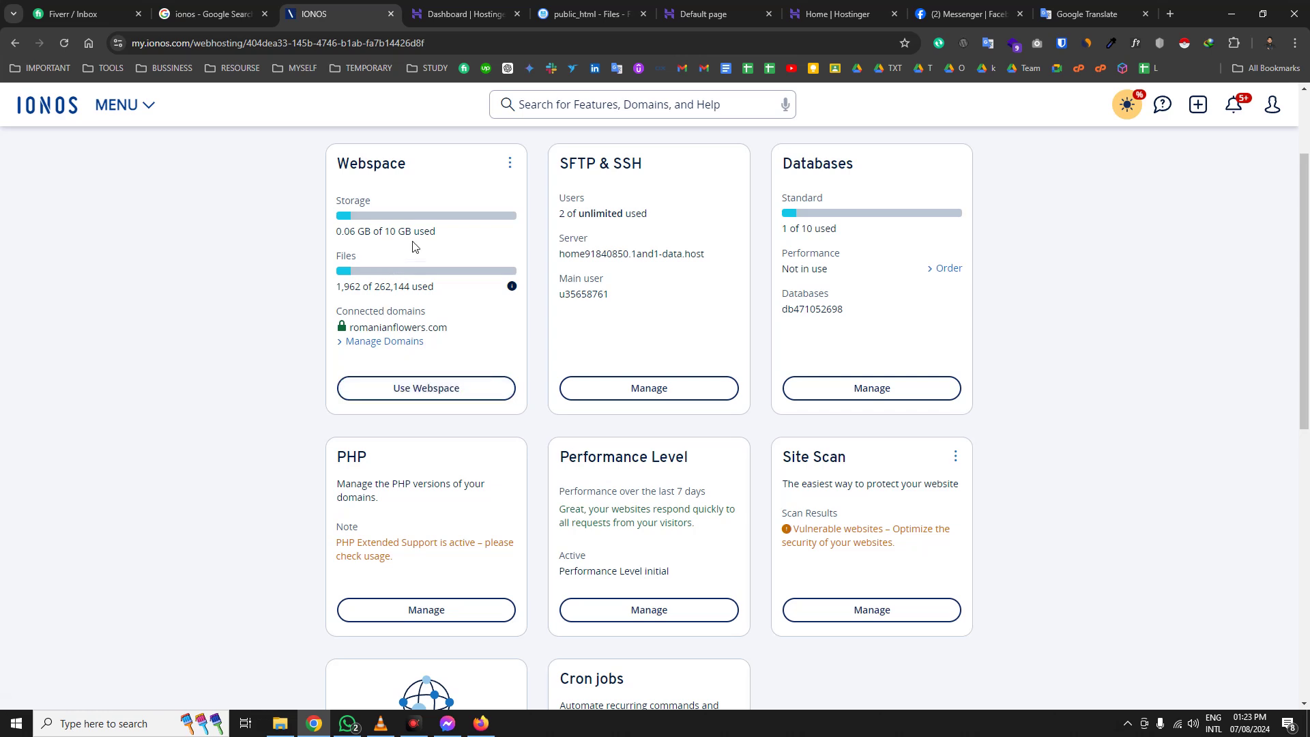
scroll(499, 364, up, 2)
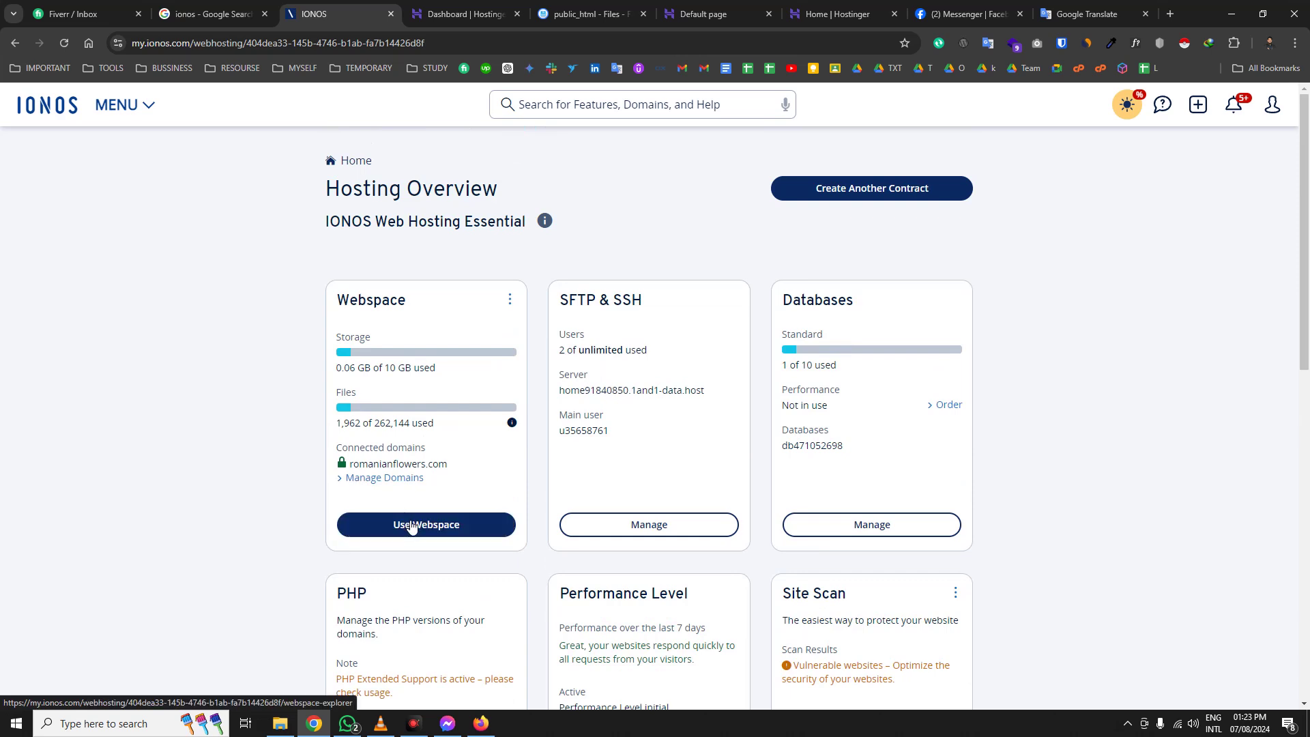
click(509, 300)
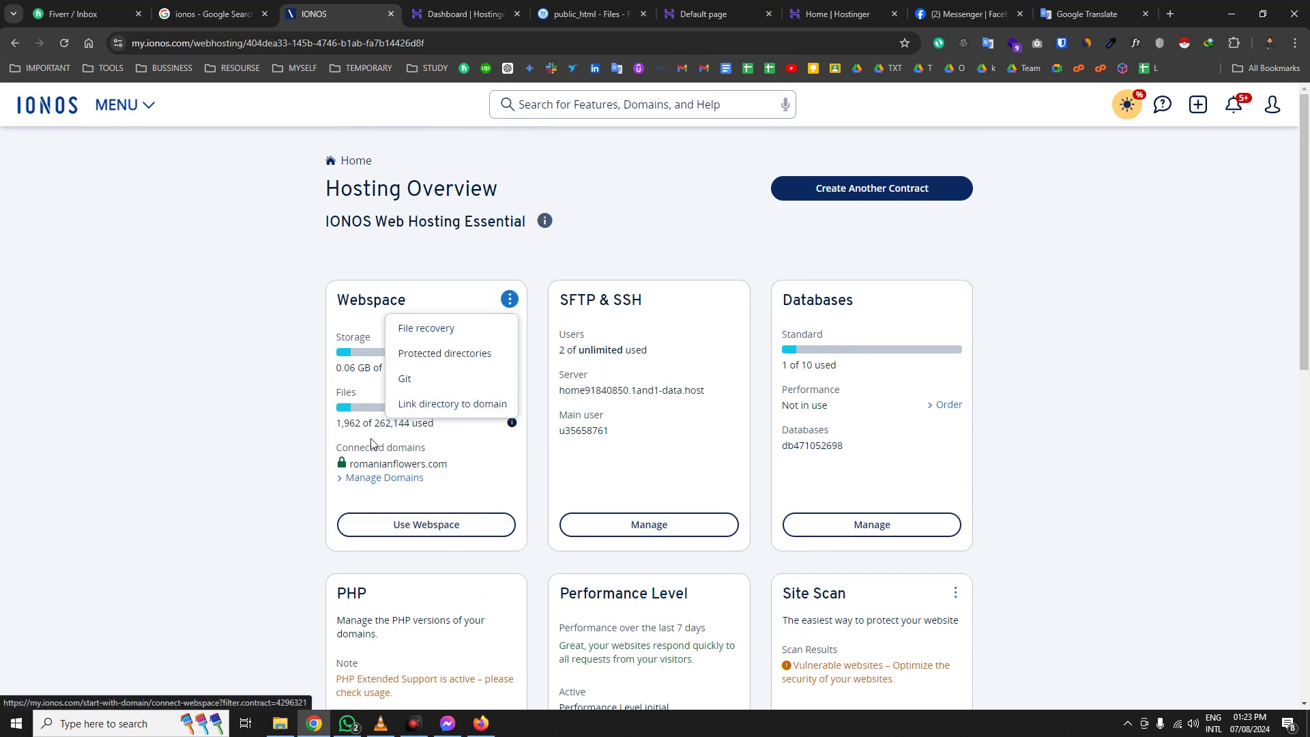
click(361, 343)
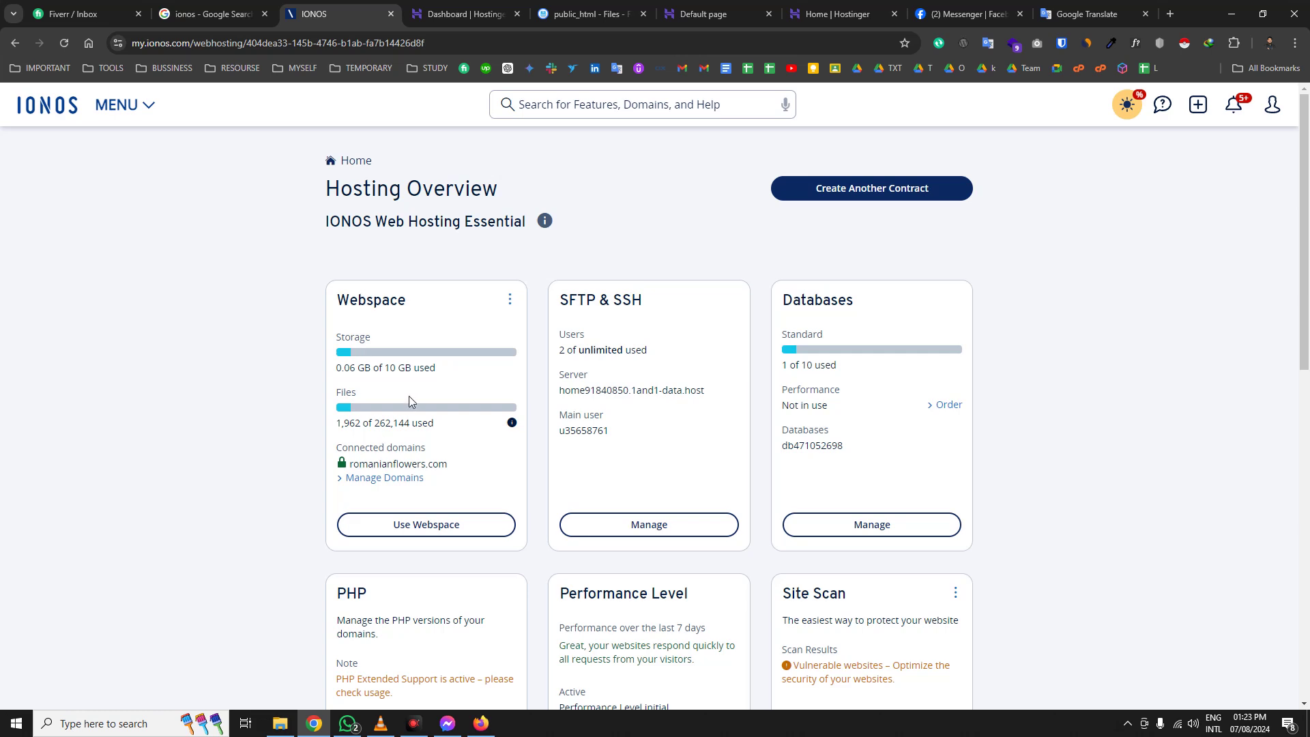
click(424, 530)
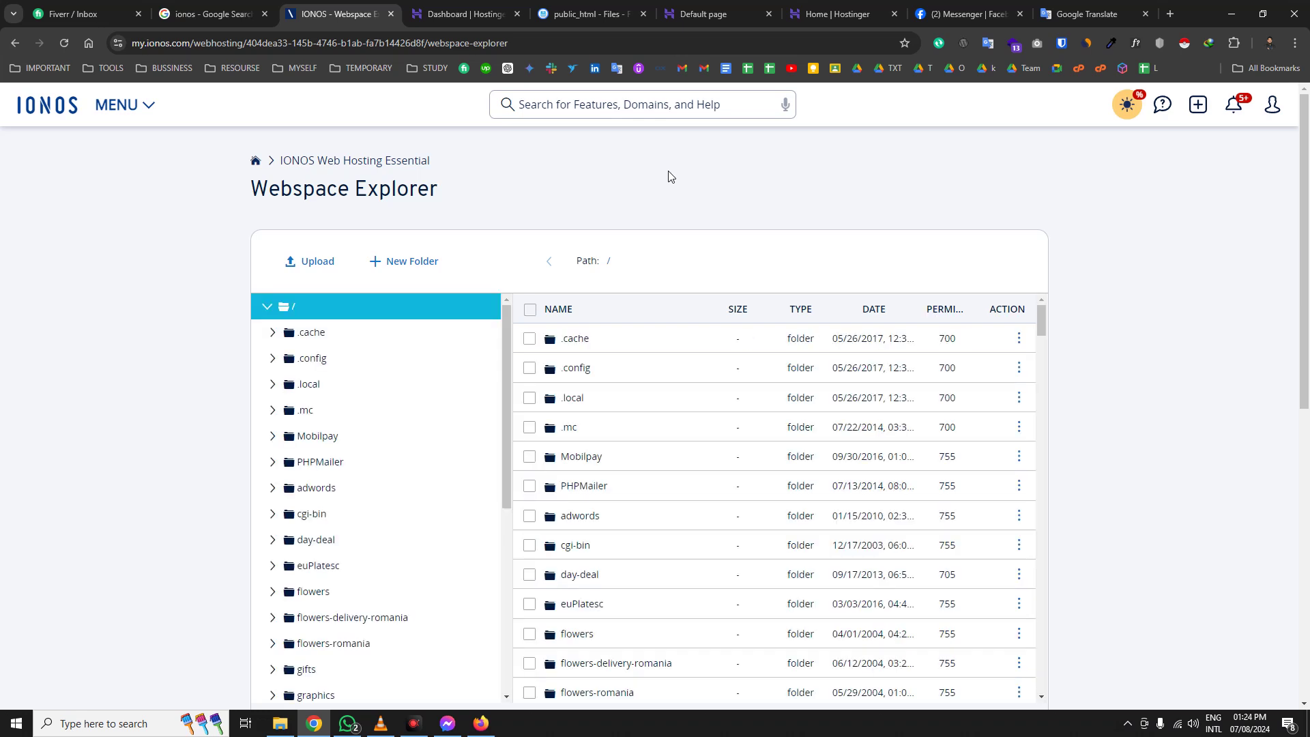
- Look through the files and folders in the root directory of the IONOS webspace
scroll(640, 407, down, 15)
scroll(768, 594, down, 20)
scroll(765, 586, down, 20)
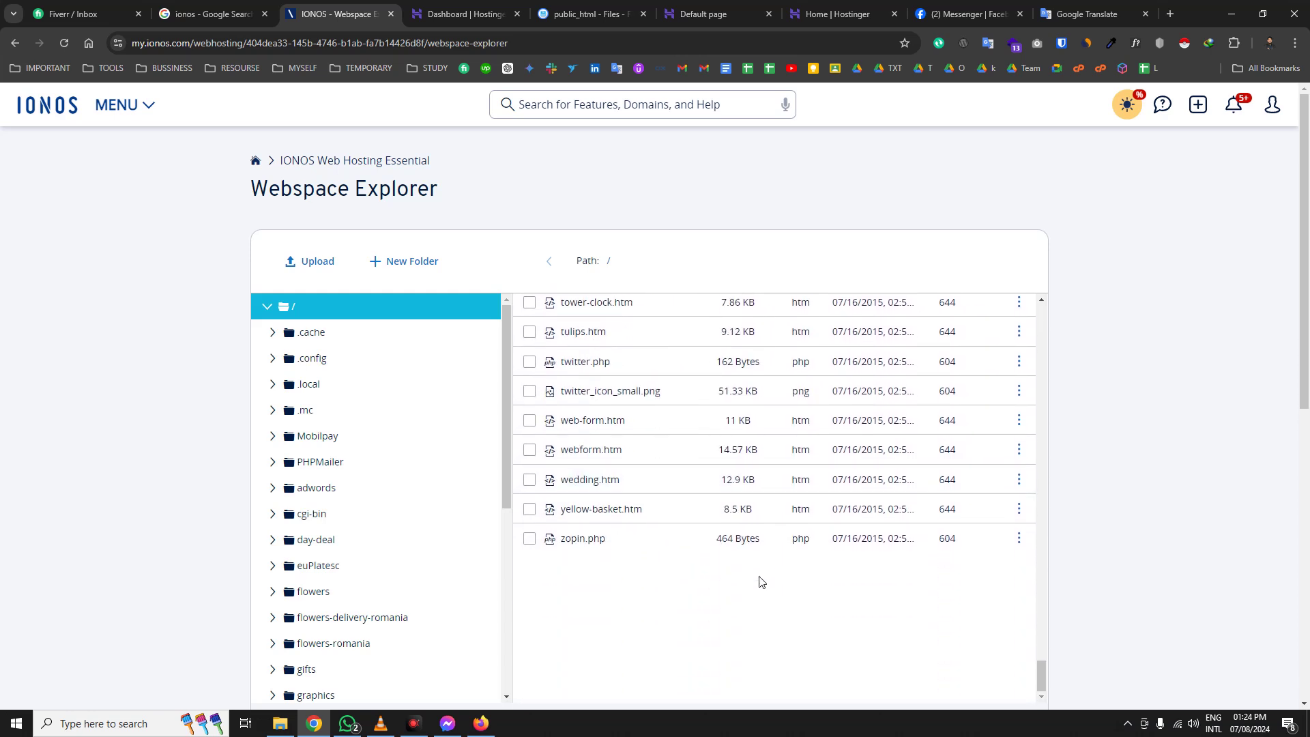
drag(1038, 673, 1088, 306)
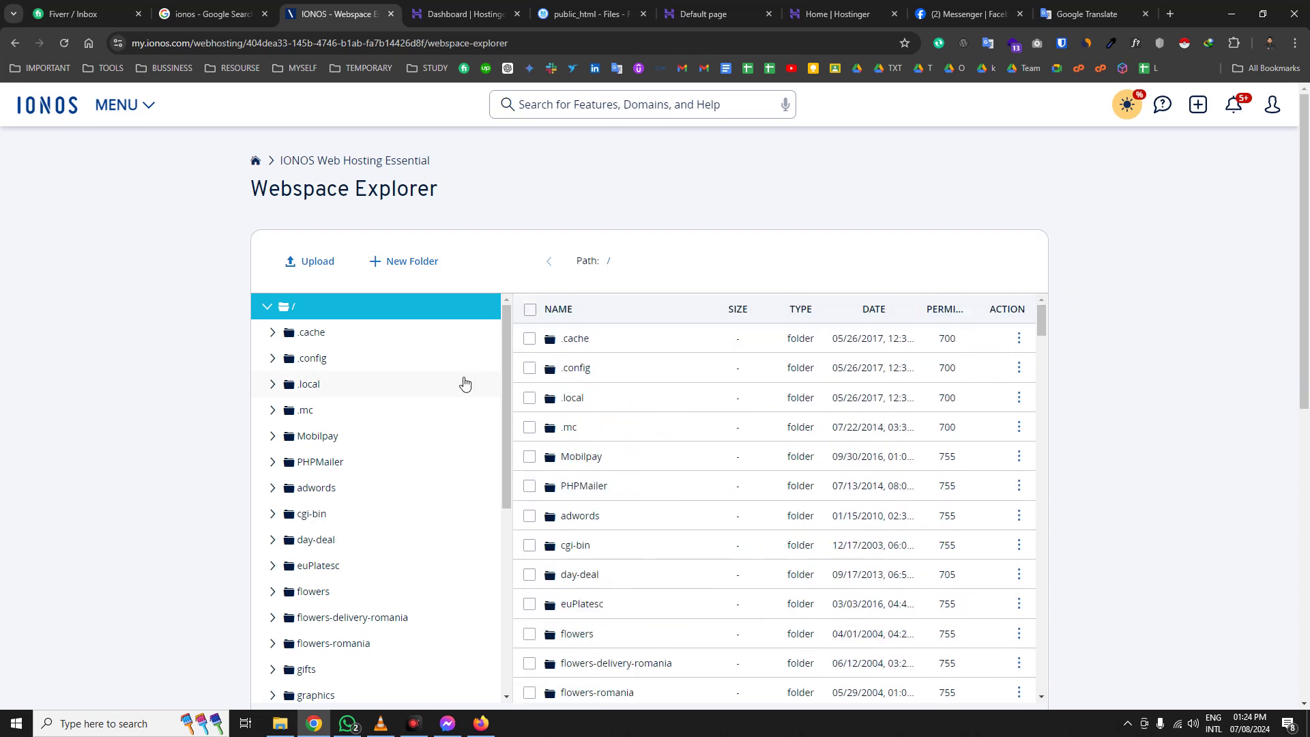
scroll(650, 587, down, 1)
scroll(650, 601, down, 7)
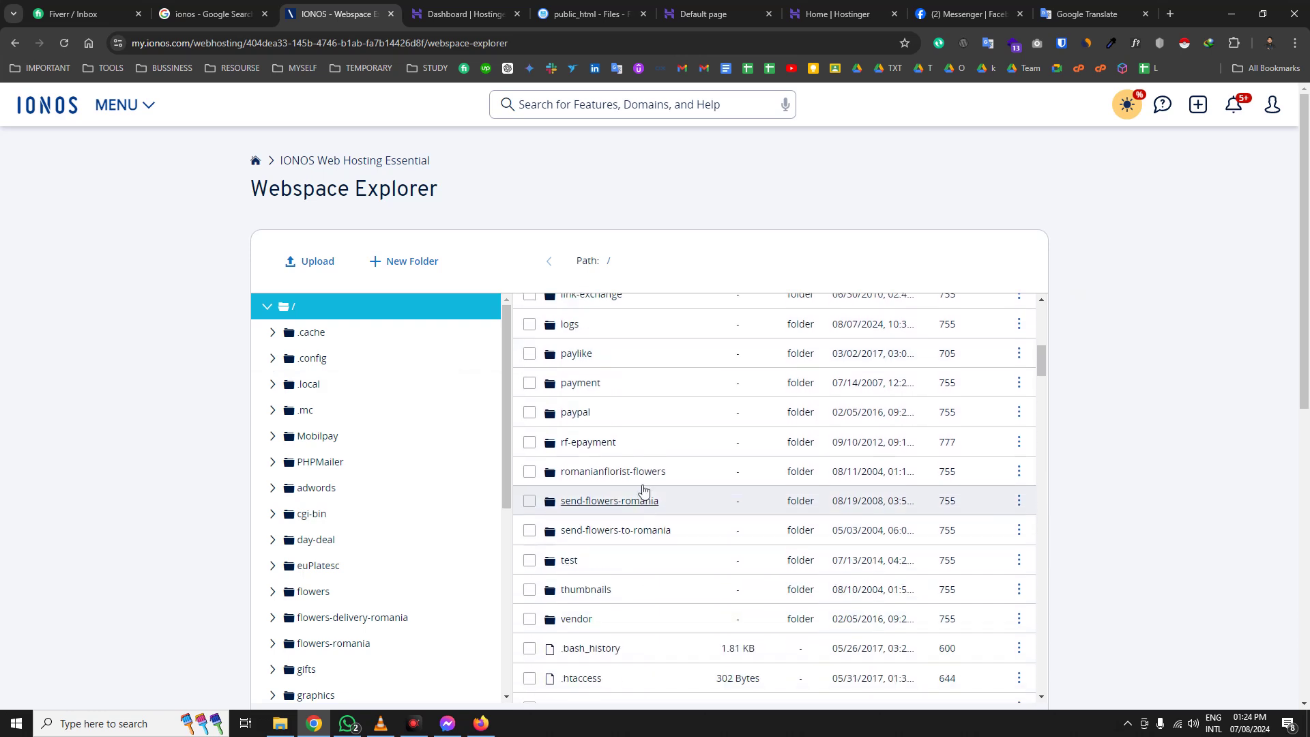
- Select every item in the webspace root directory and try to archive them all as backup.zip
scroll(593, 477, down, 2)
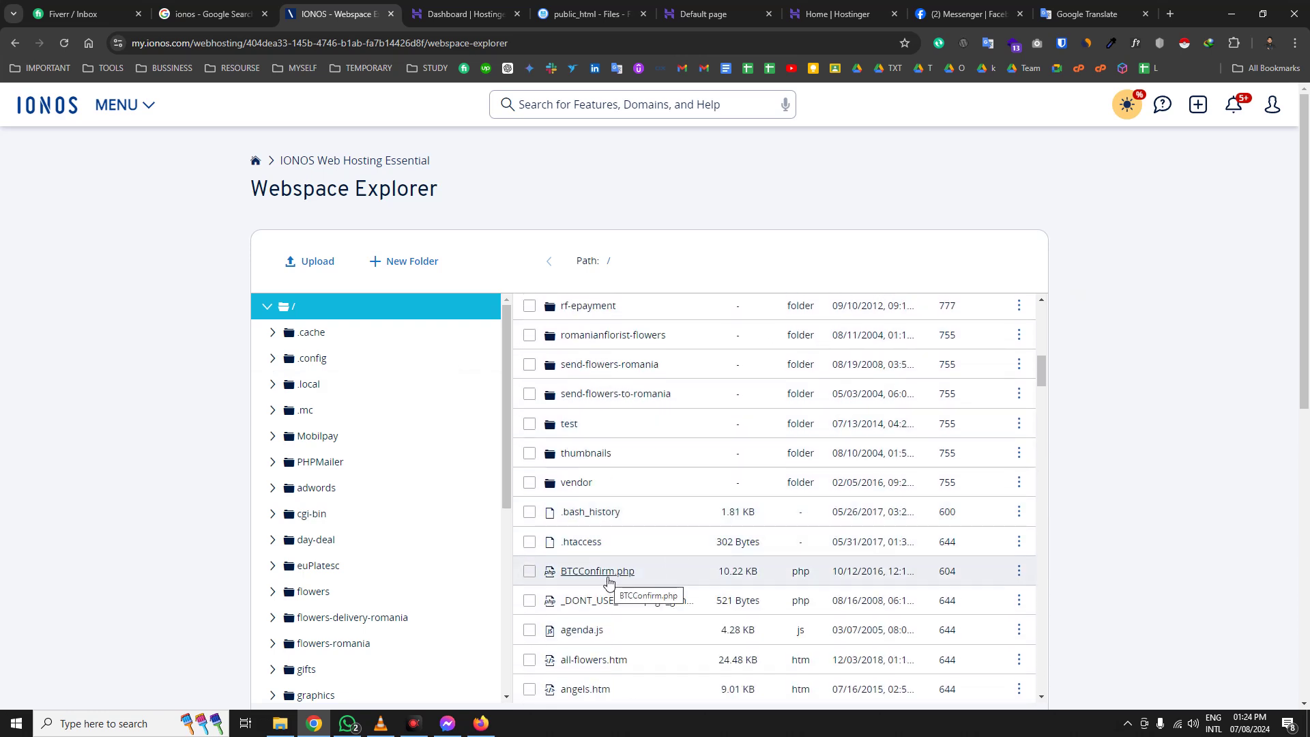
scroll(610, 582, down, 4)
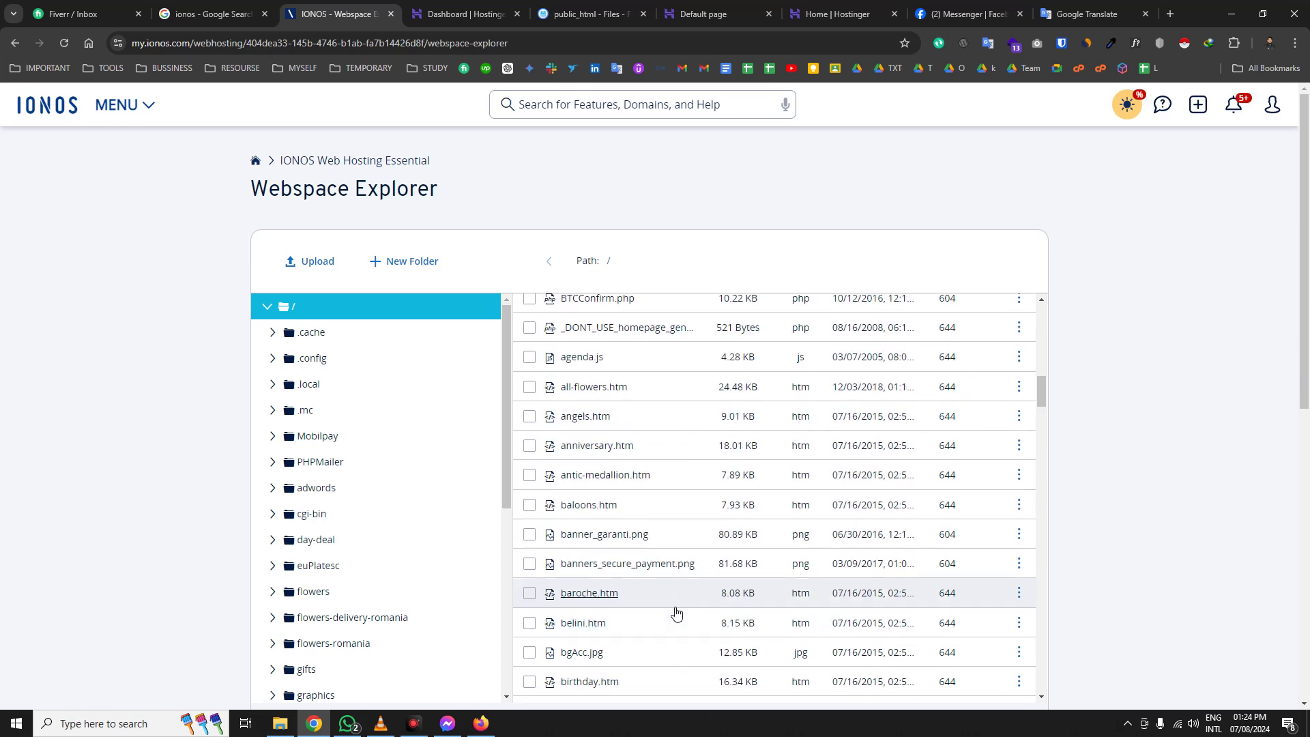
scroll(676, 608, down, 2)
scroll(658, 497, up, 1)
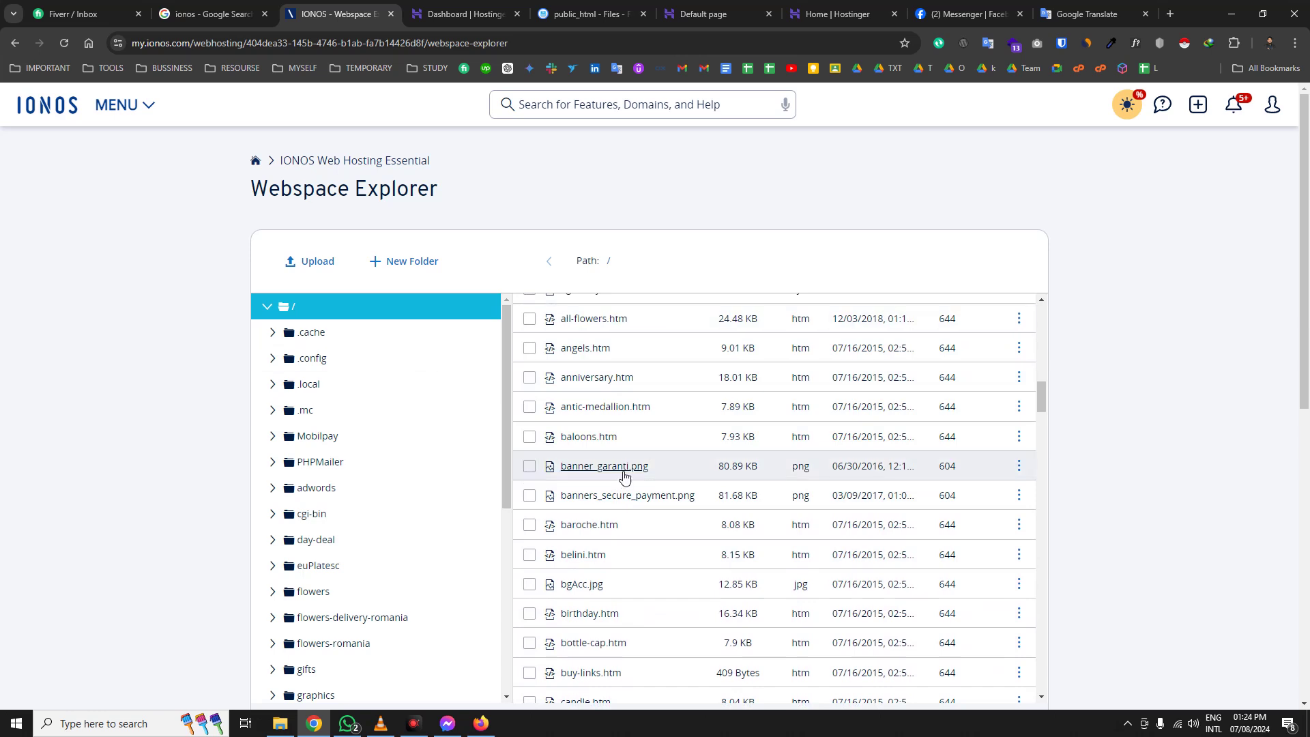
scroll(812, 464, up, 2)
scroll(824, 474, up, 15)
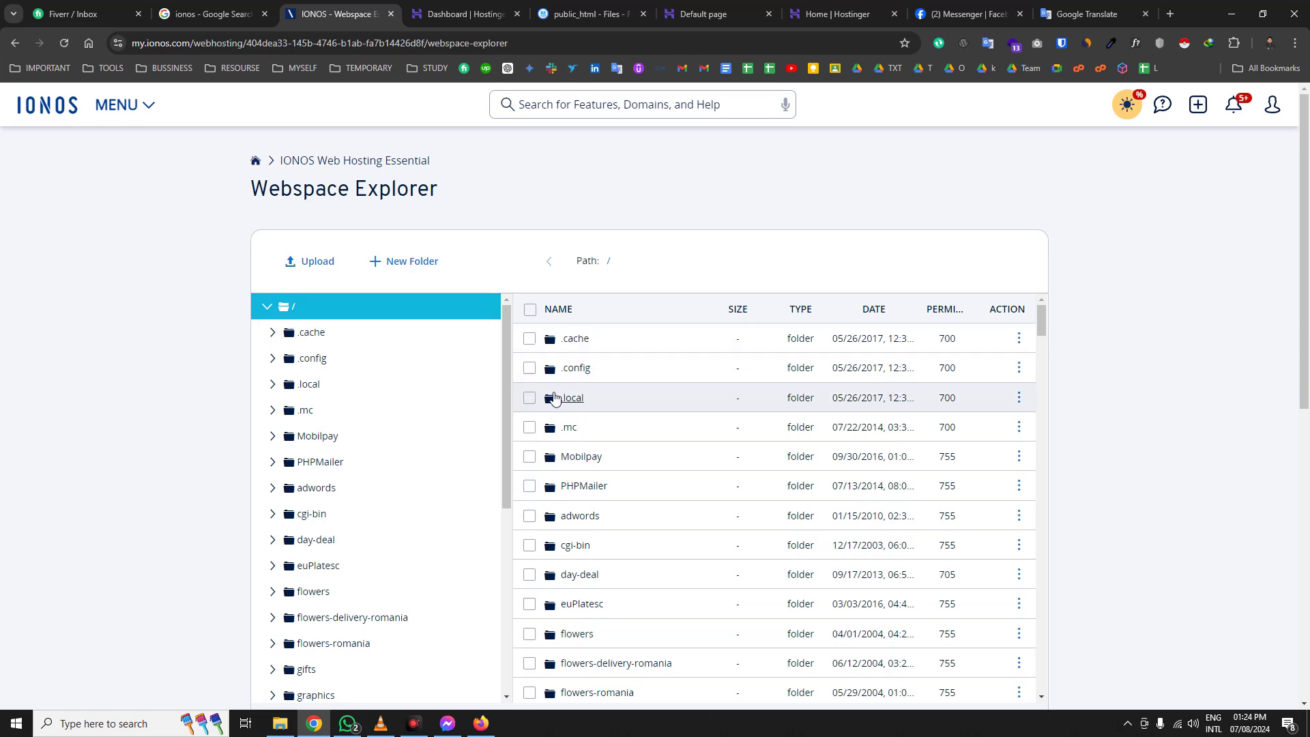
click(530, 310)
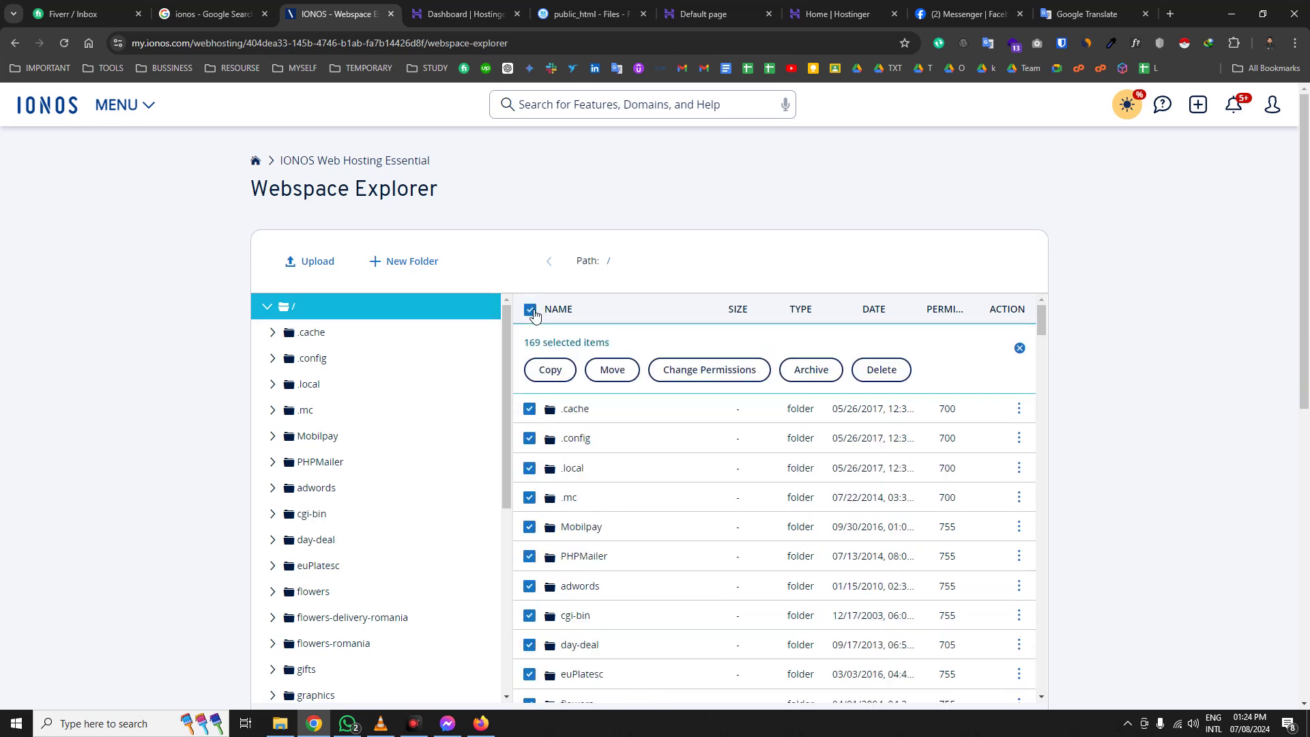
click(813, 370)
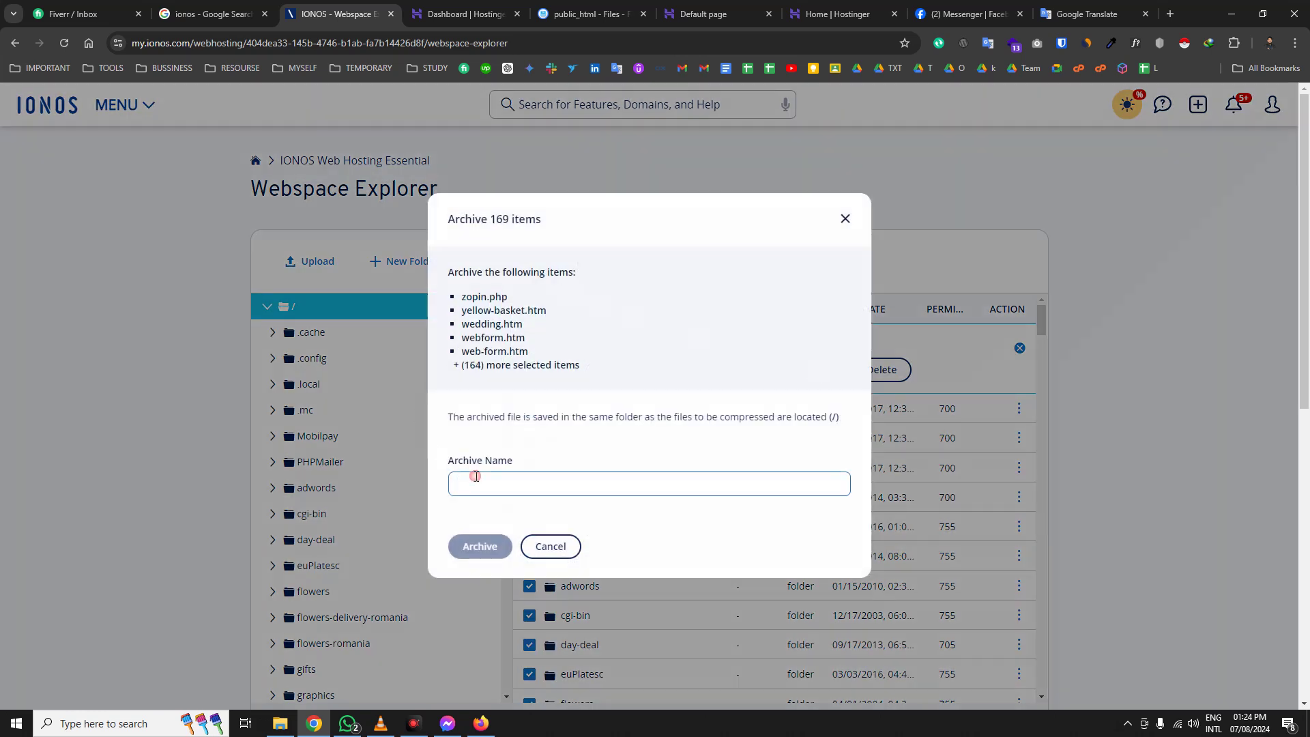
text(backup.zip)
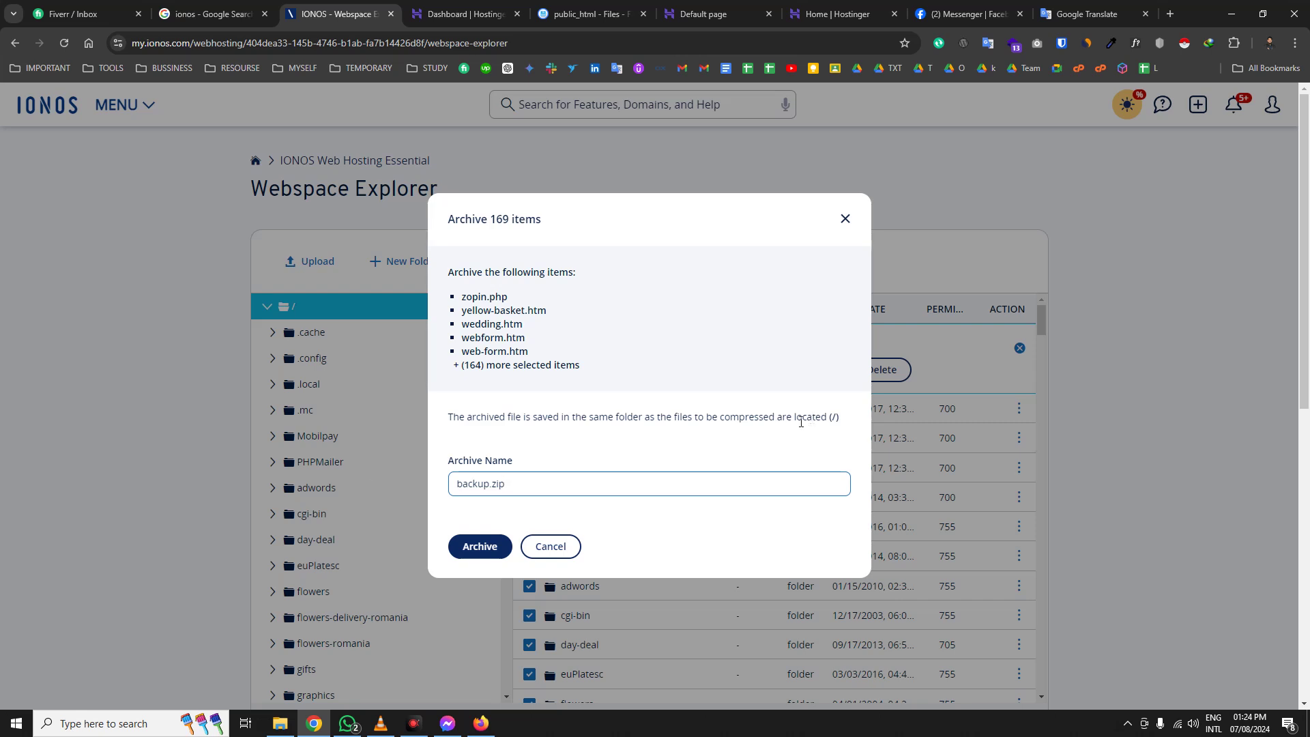
click(483, 549)
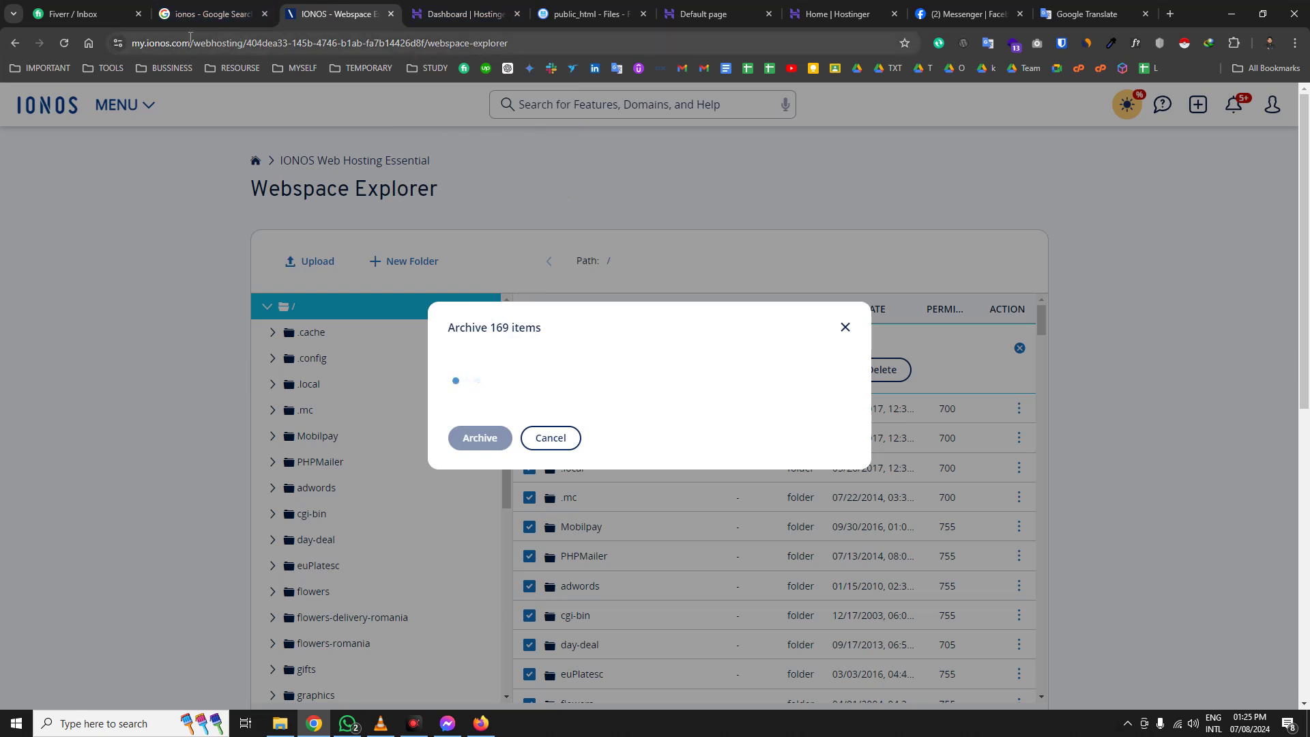
- Load my.ionos.com in the Google search tab, open the Hosting Overview, and check on the archiving in the Webspace Explorer
drag(183, 45, 131, 44)
right_click(150, 47)
click(205, 172)
click(218, 14)
click(245, 42)
right_click(244, 42)
click(318, 205)
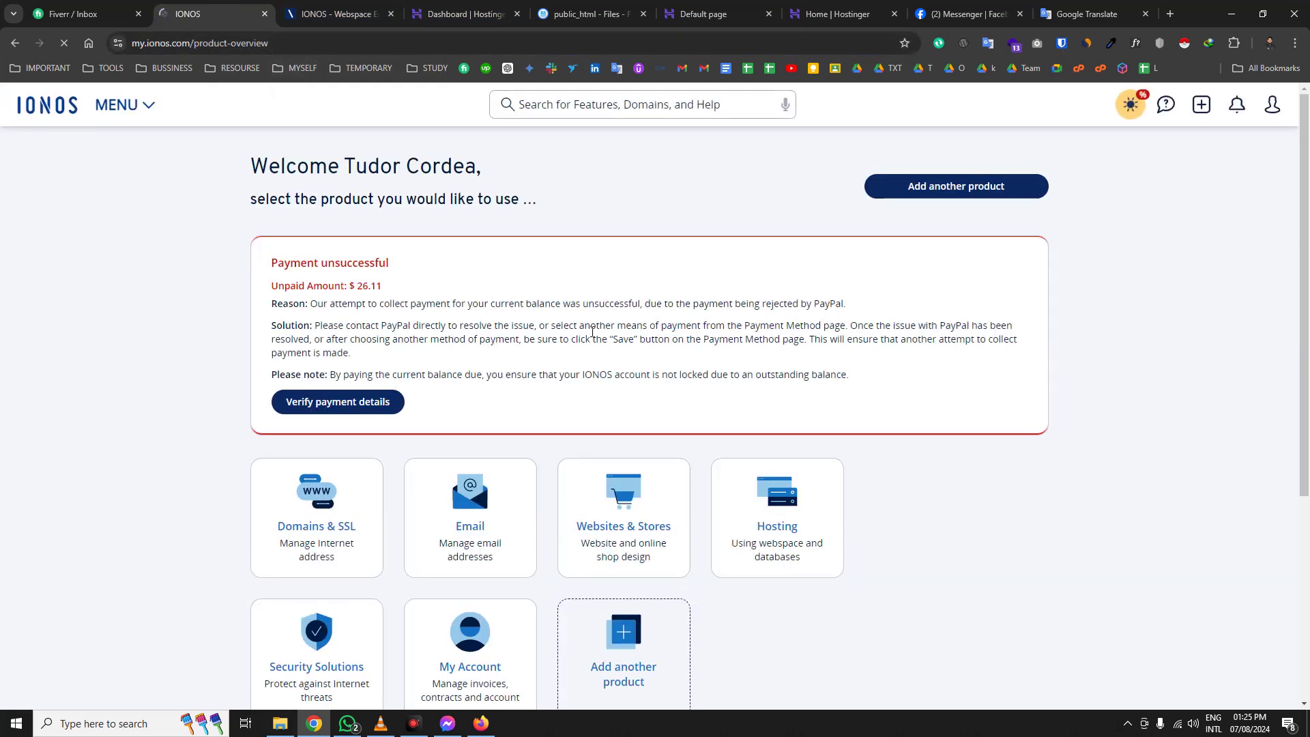
click(789, 520)
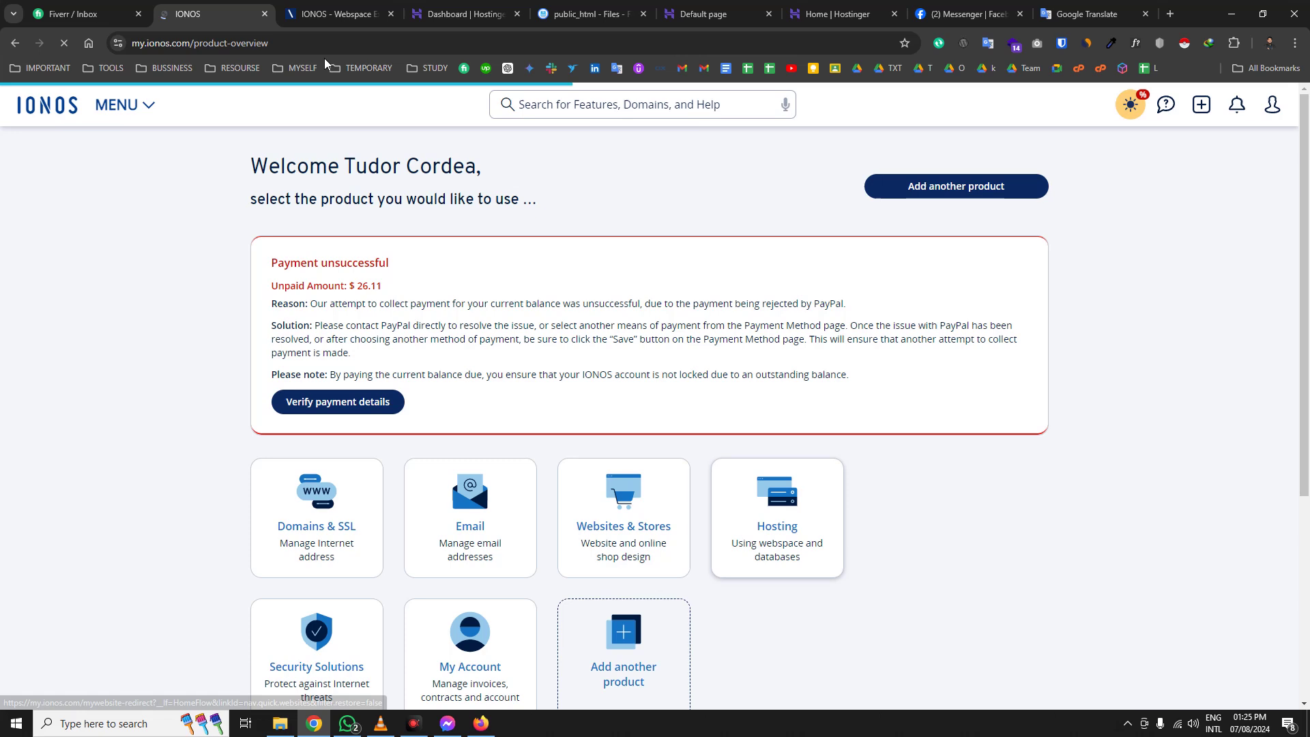
click(320, 10)
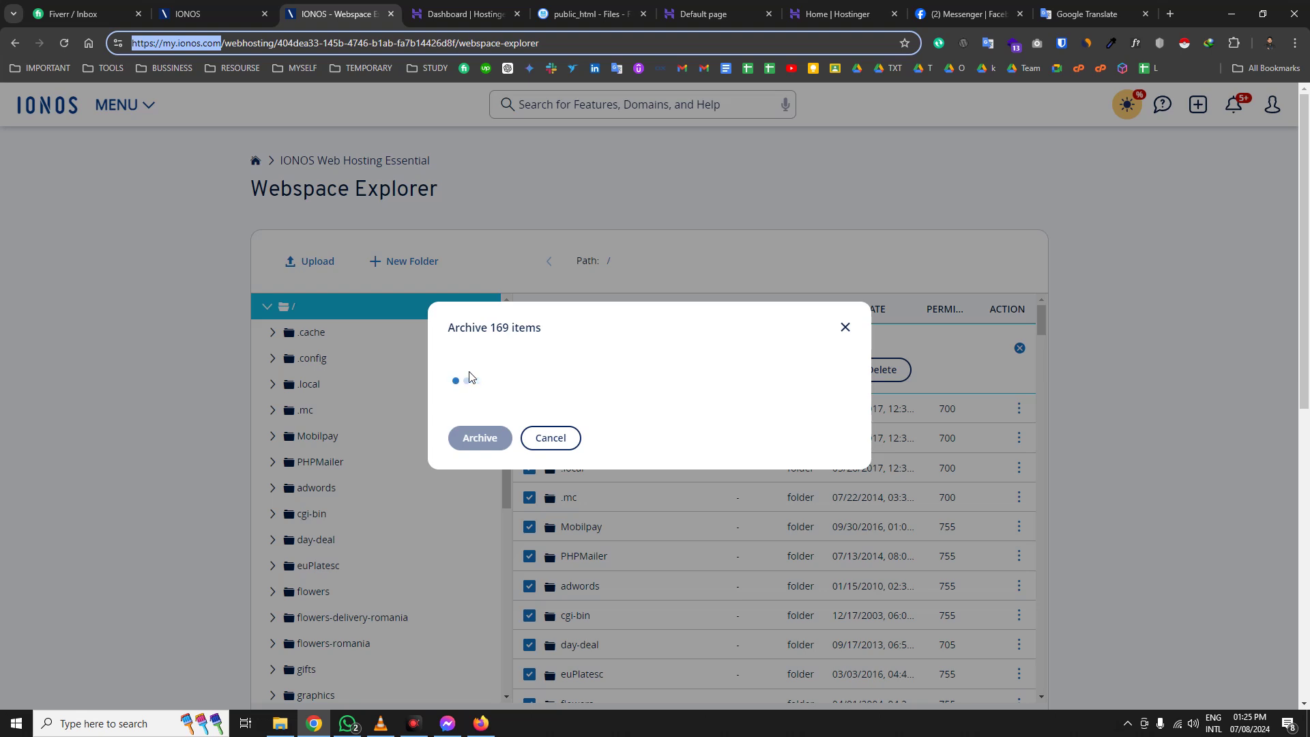
click(204, 14)
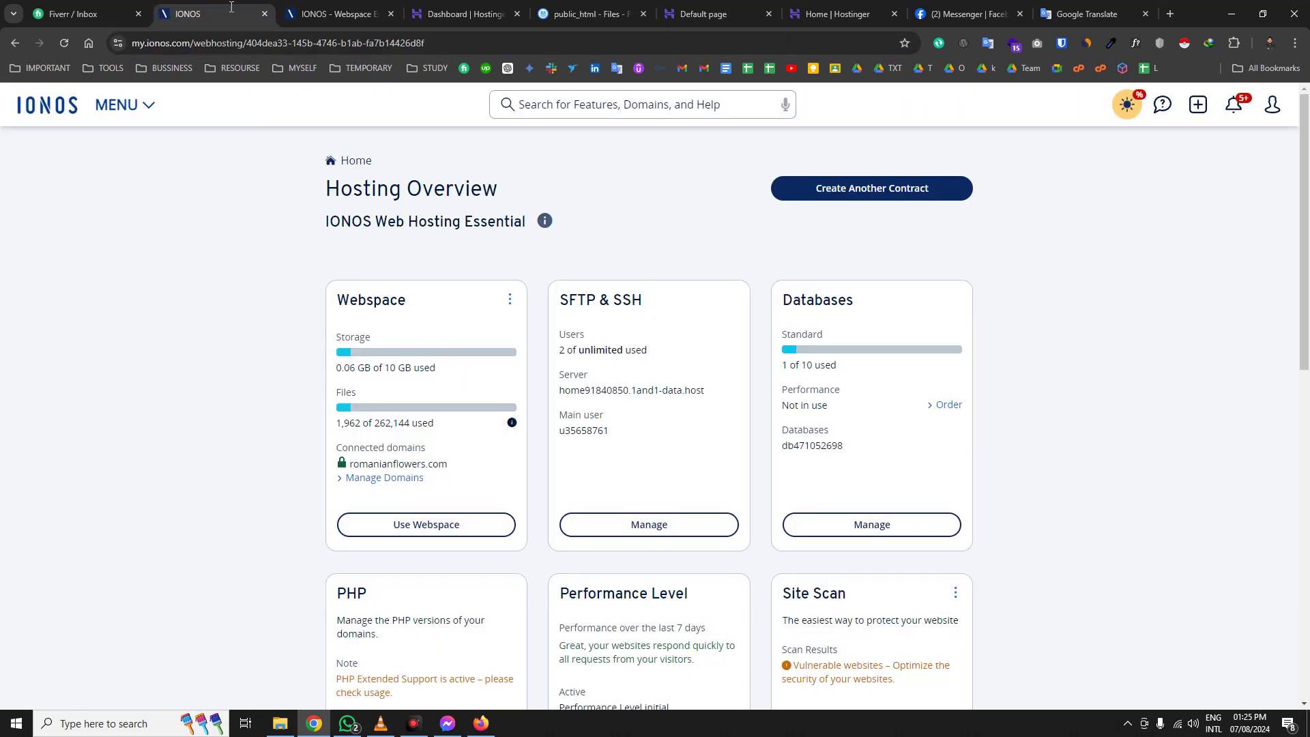
- Open the details of the romanianflowers MySQL database and launch phpMyAdmin for it
click(870, 525)
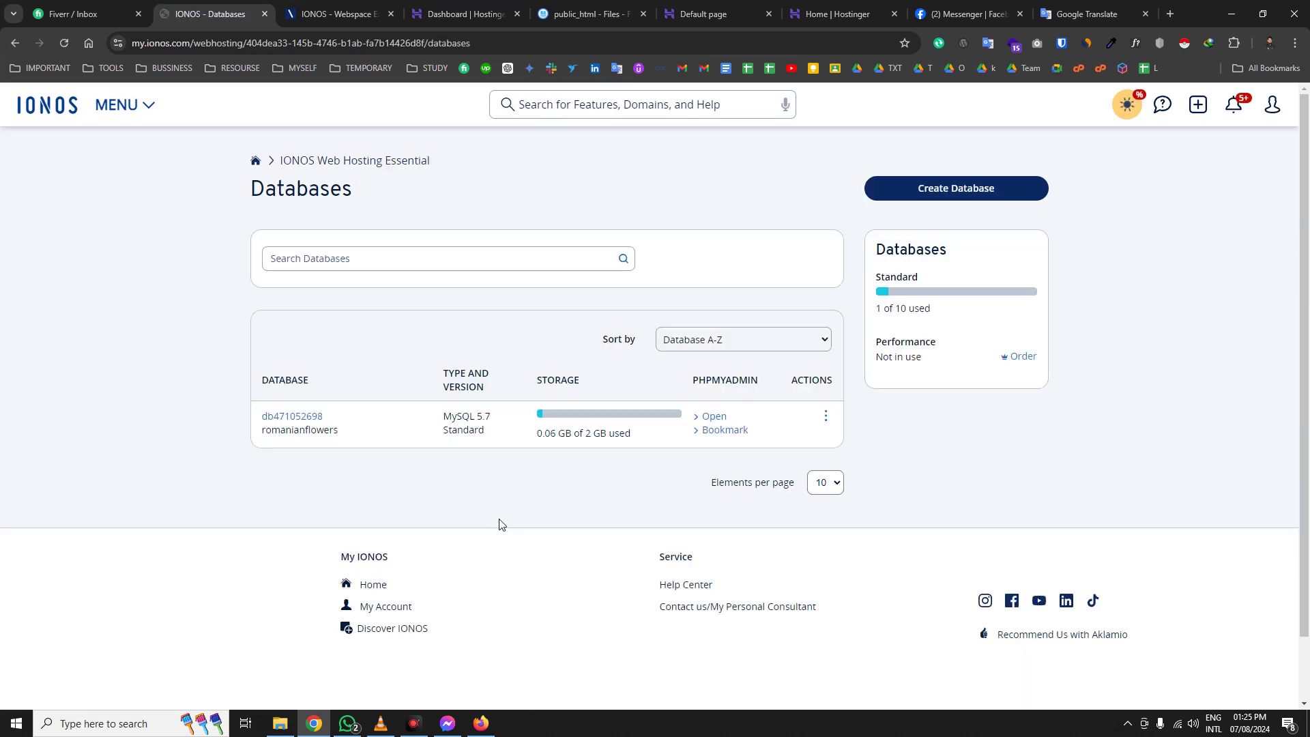
click(825, 417)
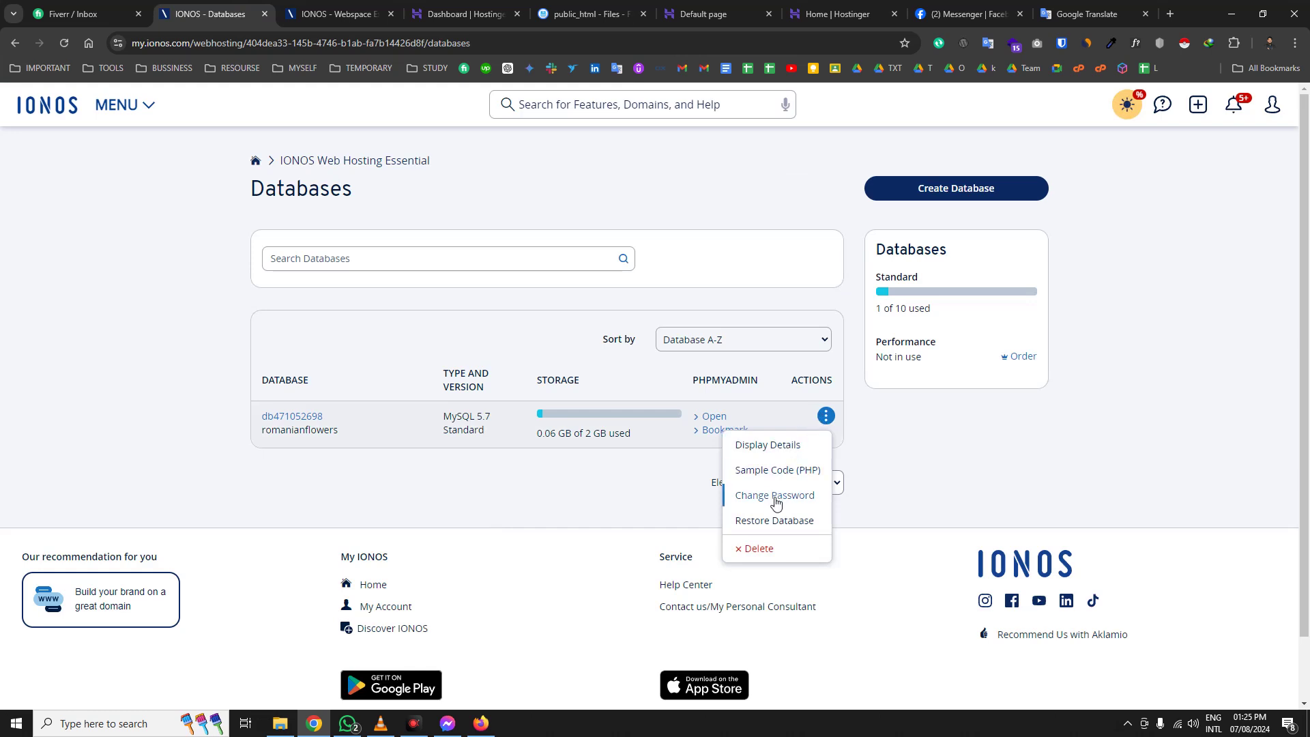
click(293, 417)
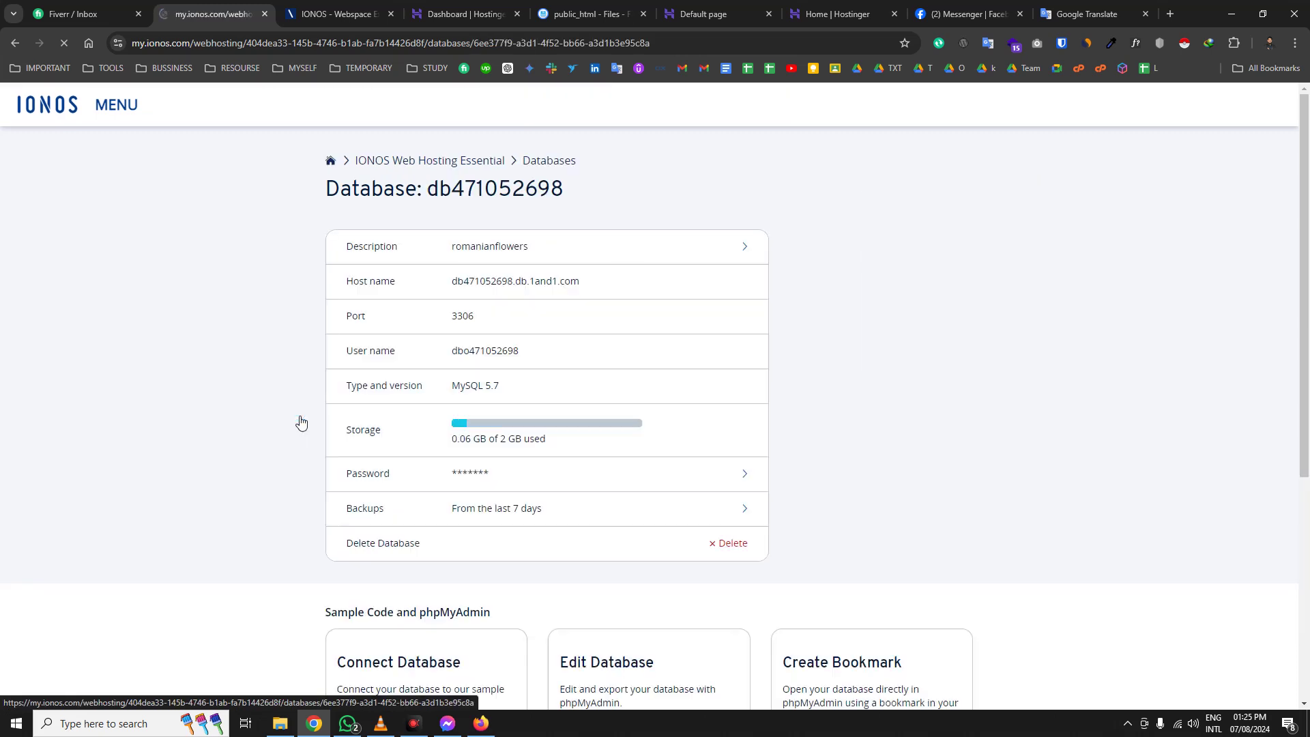
scroll(626, 341, down, 5)
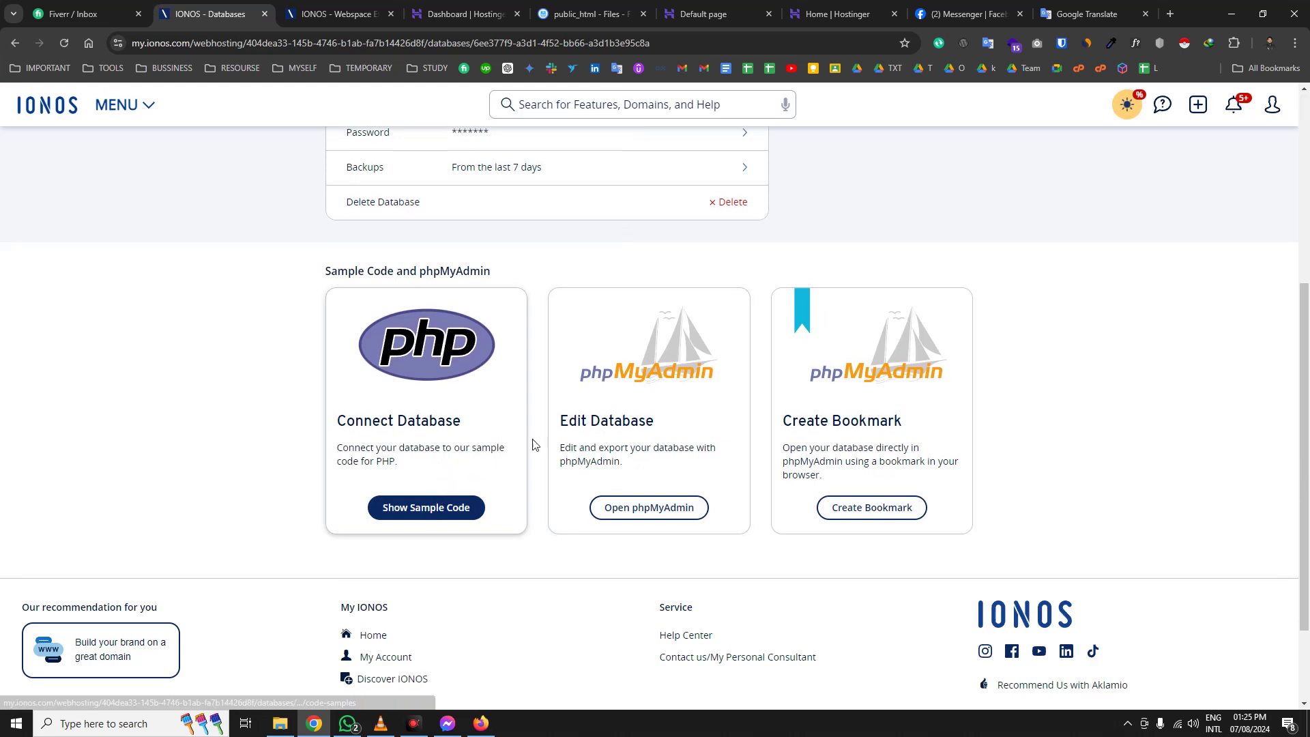
click(649, 508)
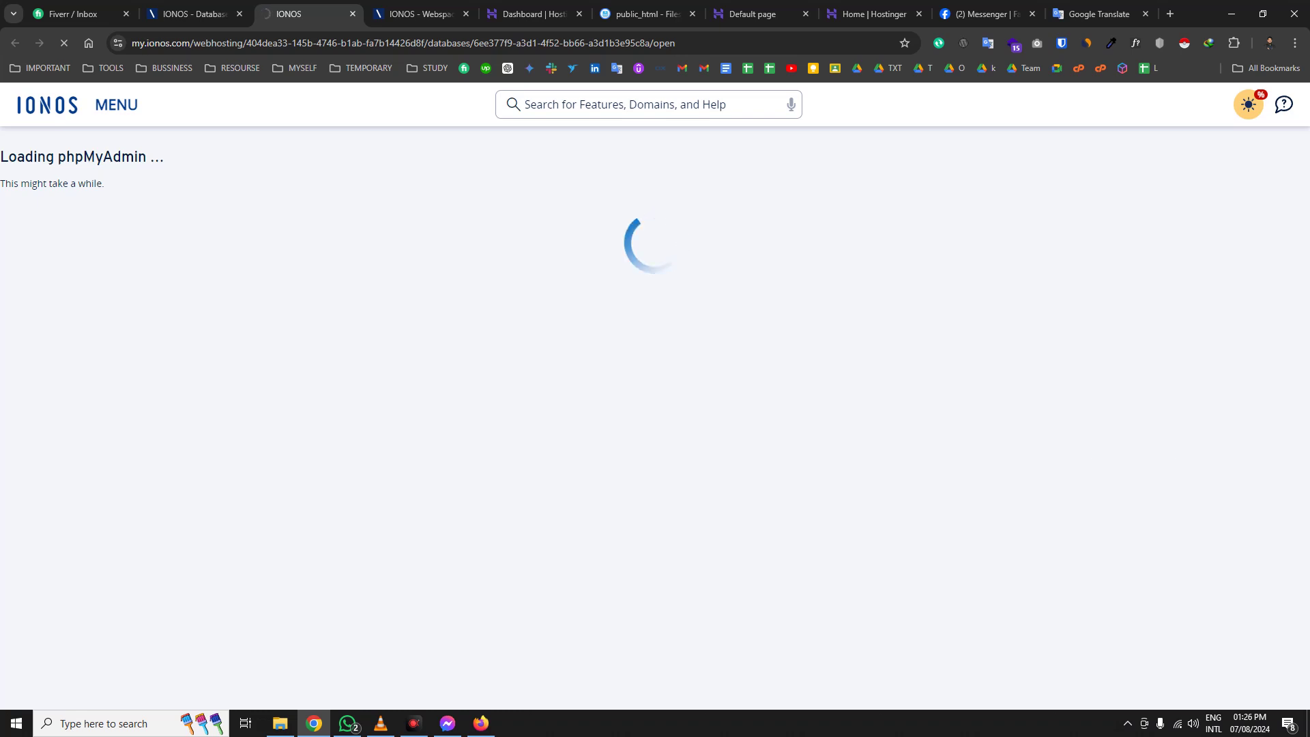
- Check the webspace archiving progress and the Wi-Fi connection while phpMyAdmin loads
click(422, 14)
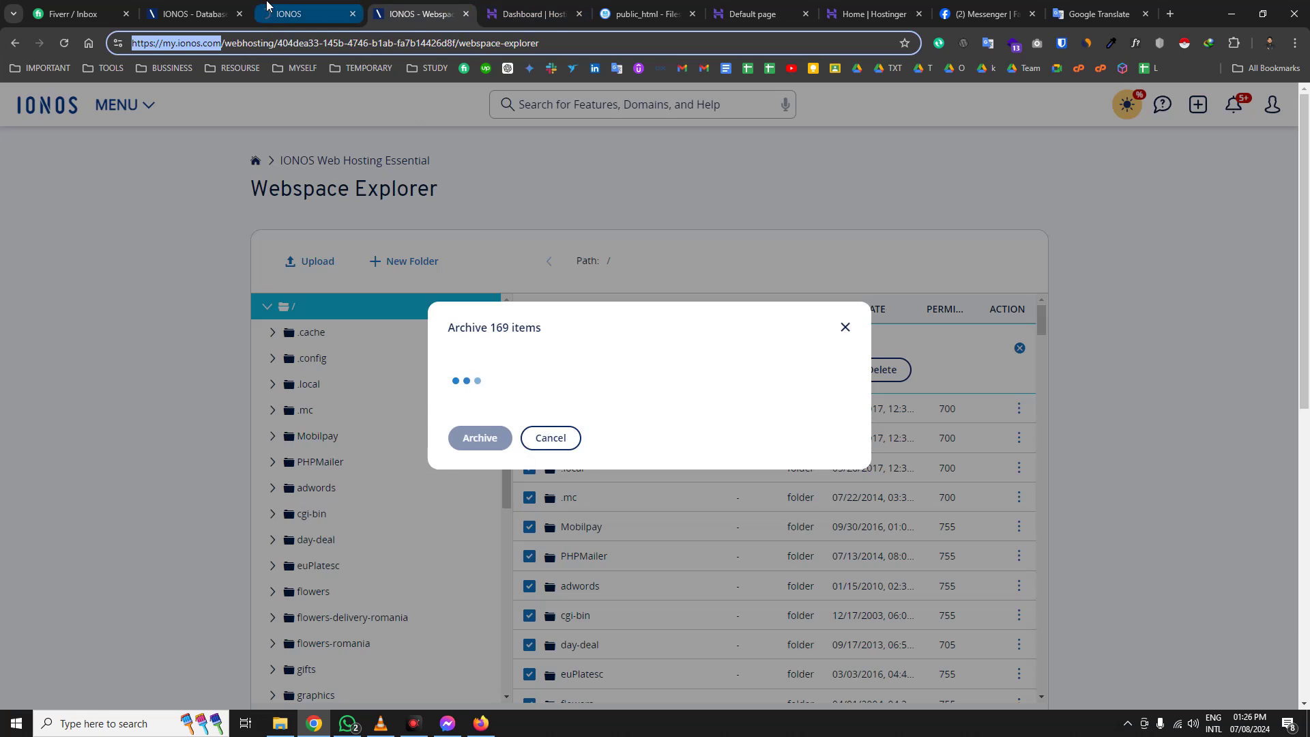
click(303, 13)
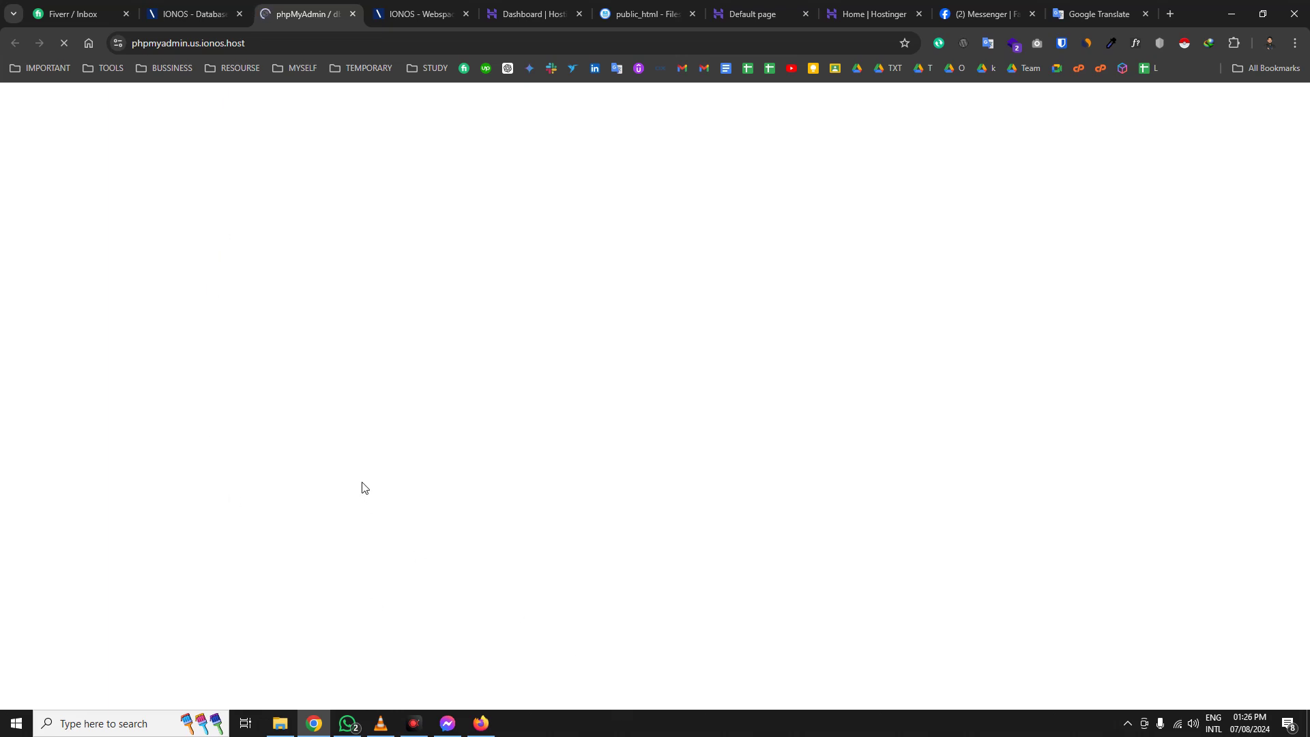
click(420, 15)
click(302, 5)
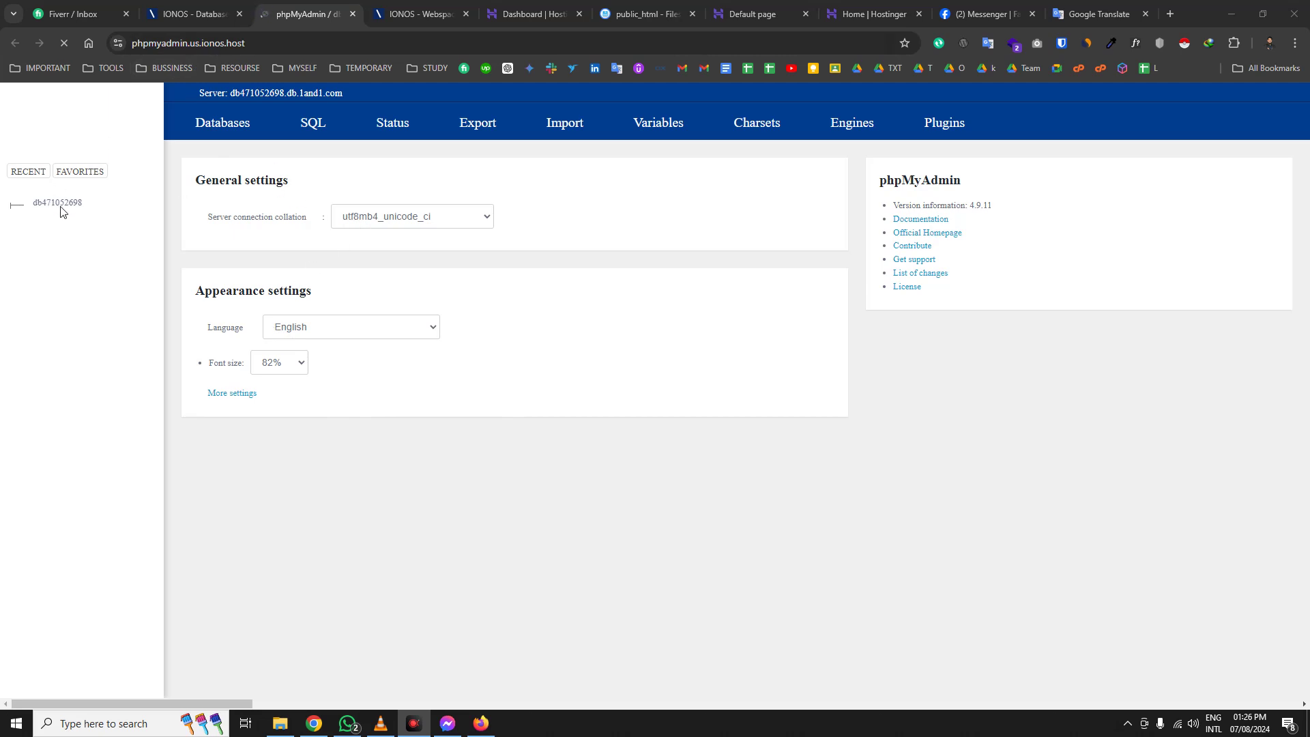
click(1177, 723)
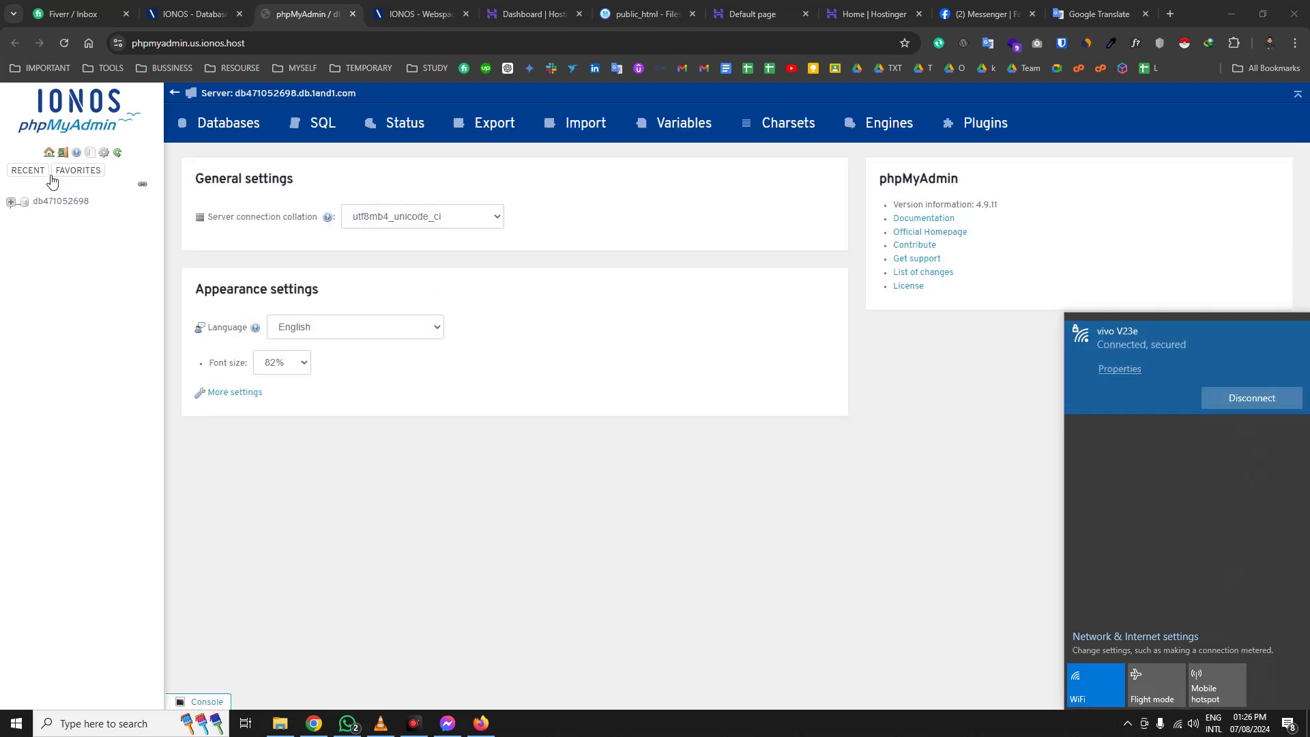
- Export the whole database with the Quick method in SQL format and save it as db471052698.sql in Downloads
click(66, 202)
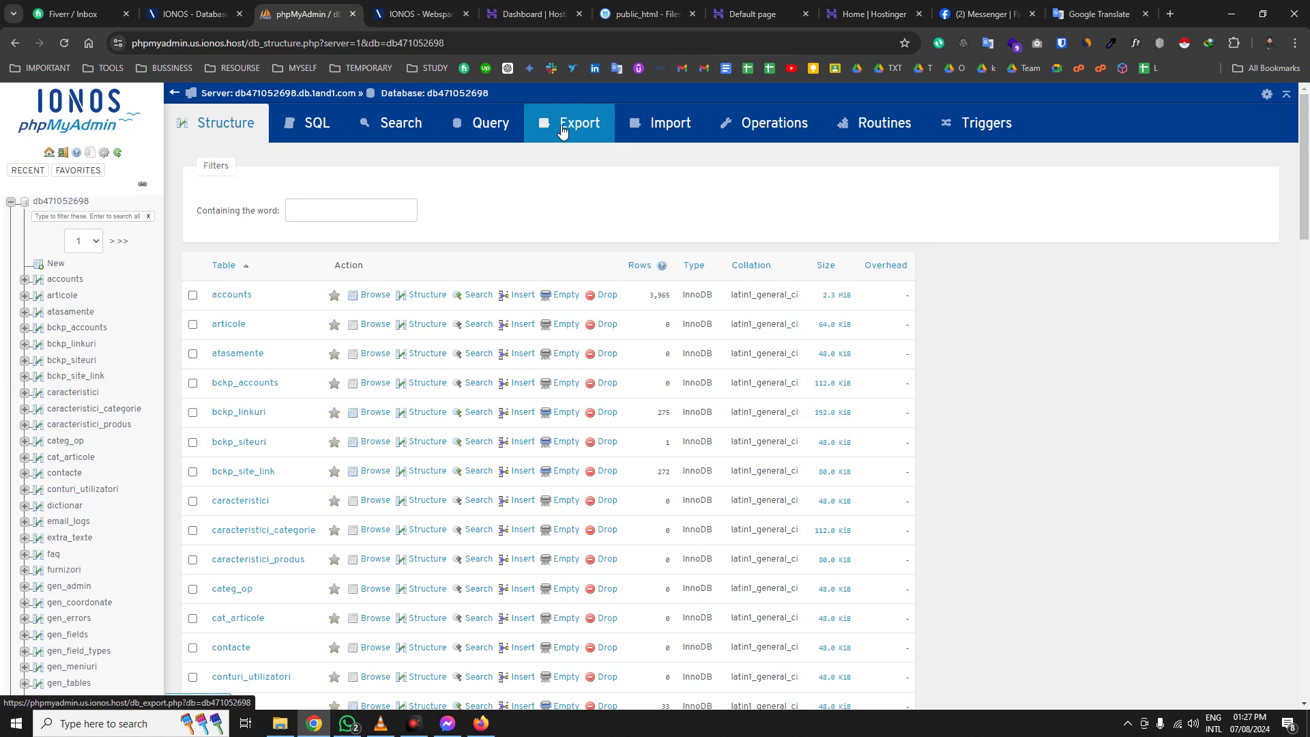
click(579, 129)
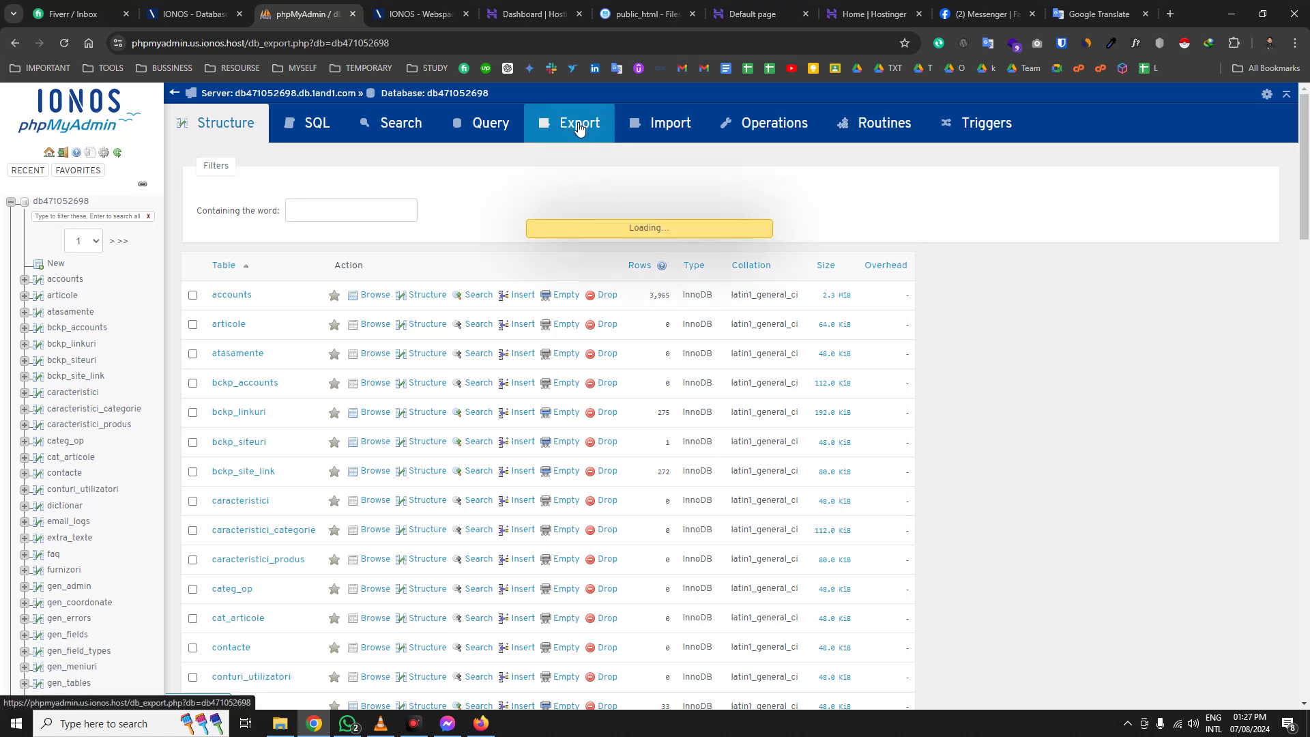
scroll(924, 432, down, 7)
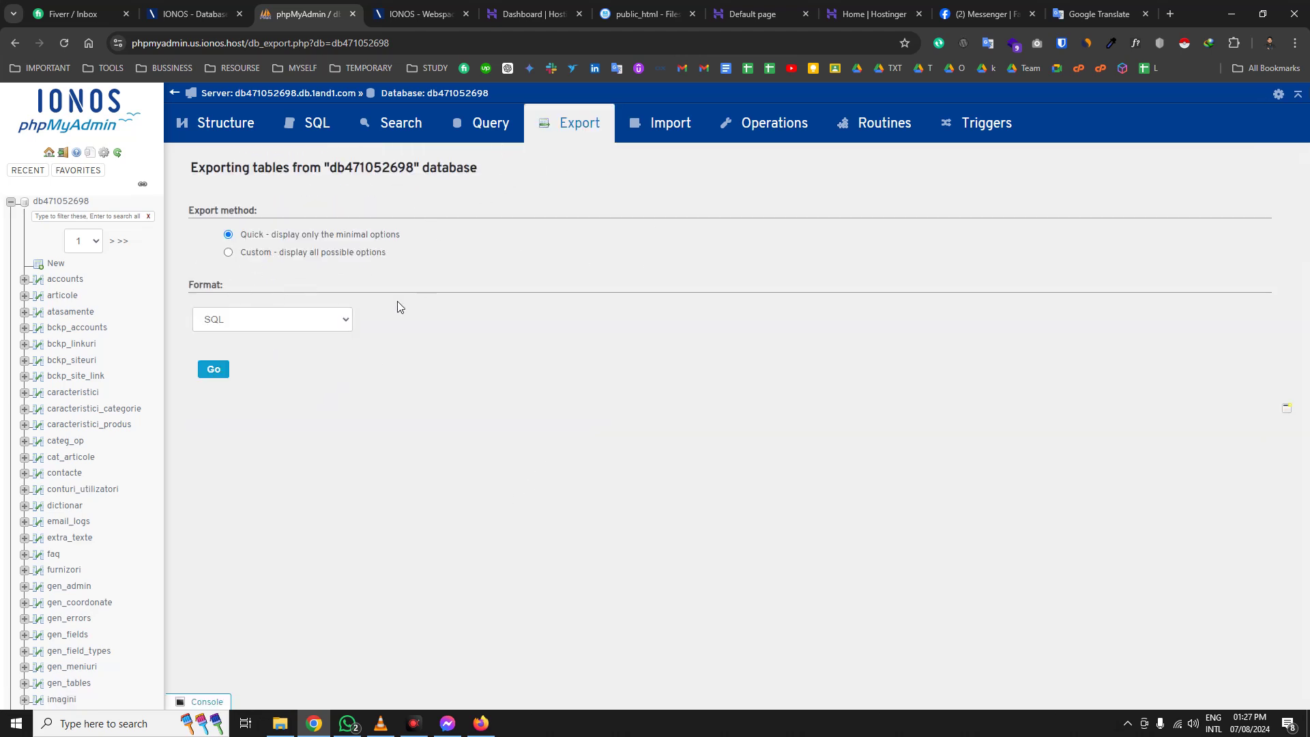
click(212, 377)
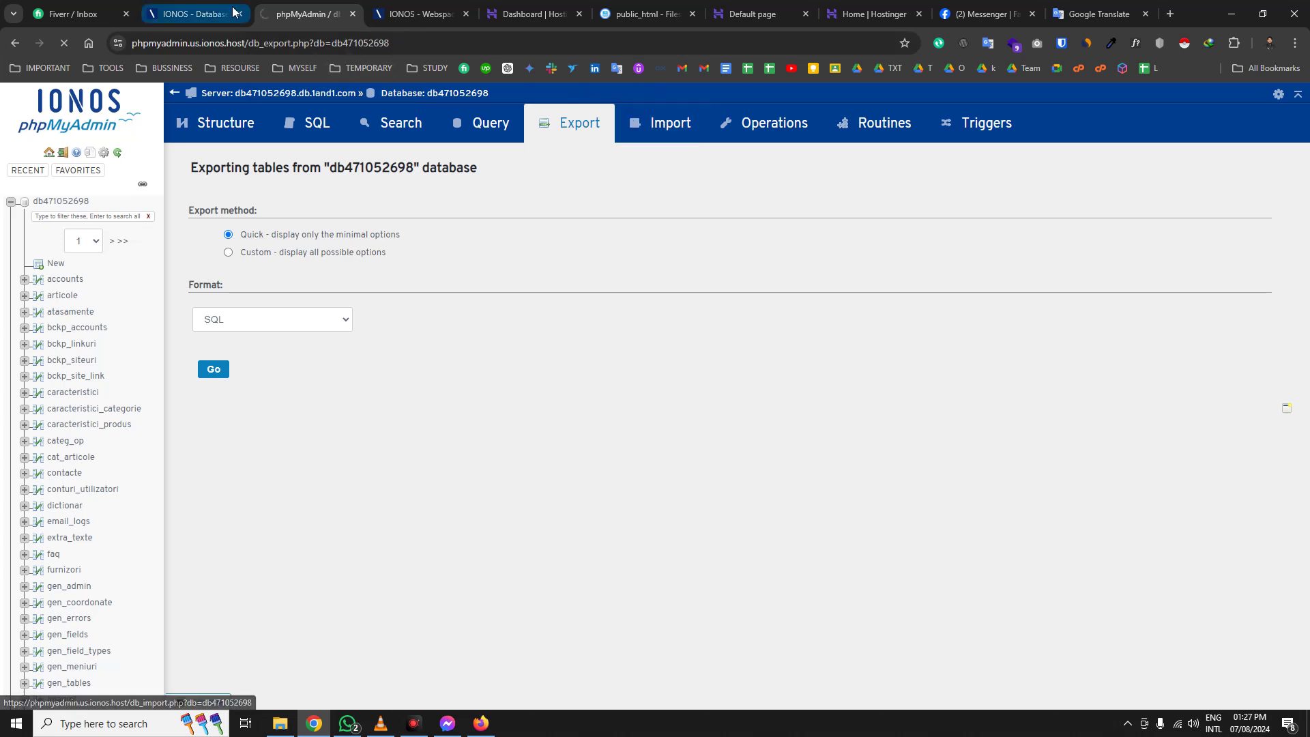
click(214, 369)
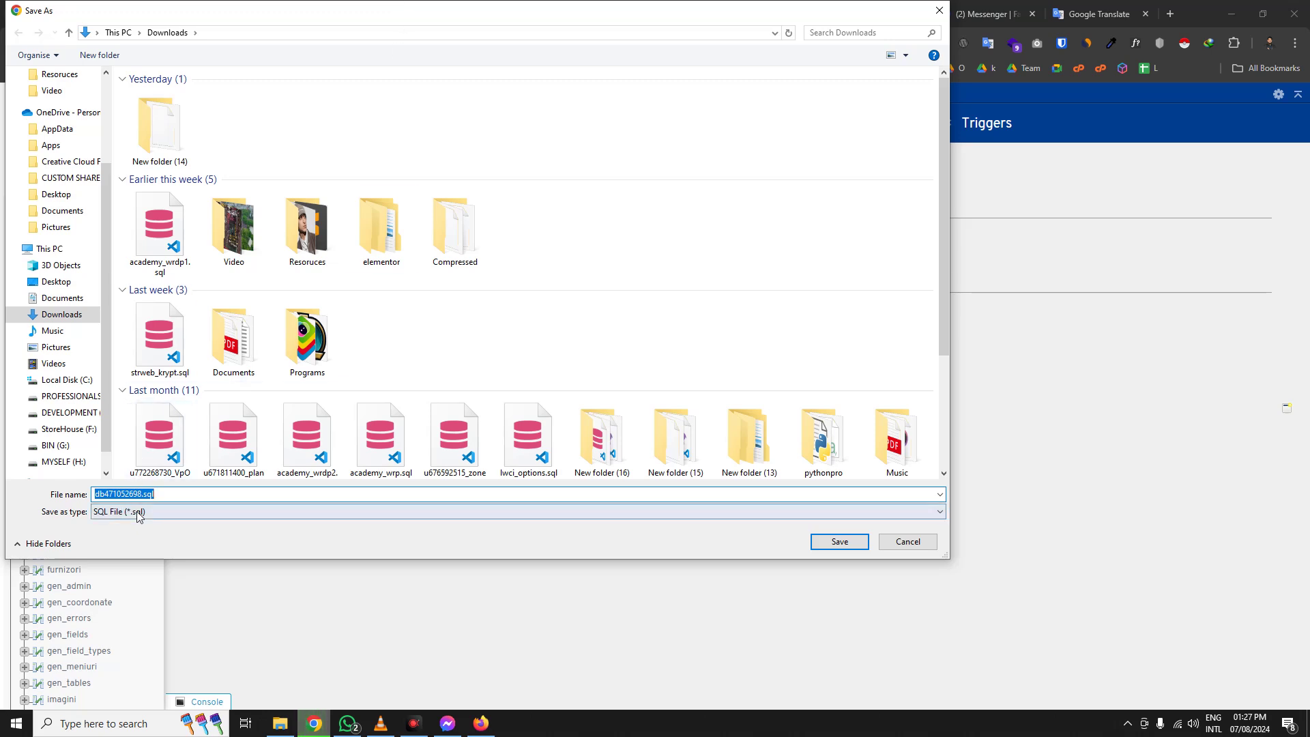
click(826, 543)
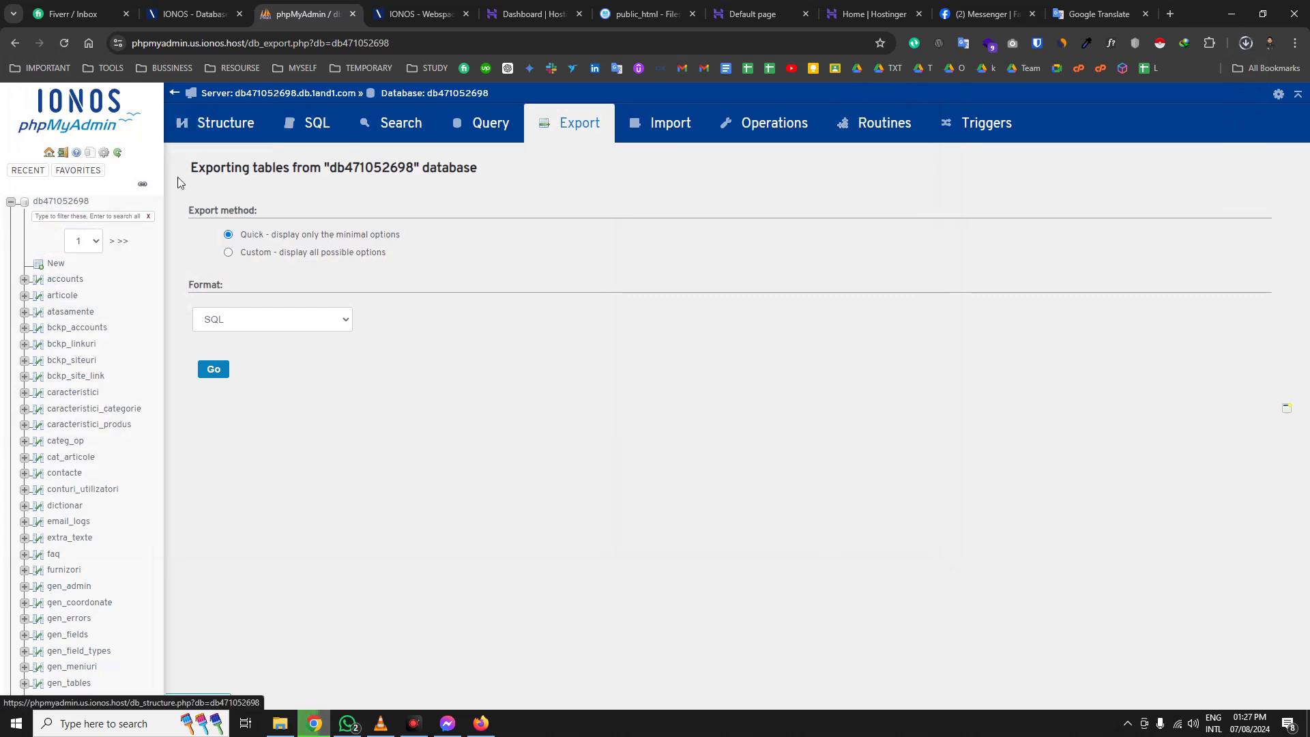
- Review the database's table list in phpMyAdmin and check the total size of all tables
click(56, 201)
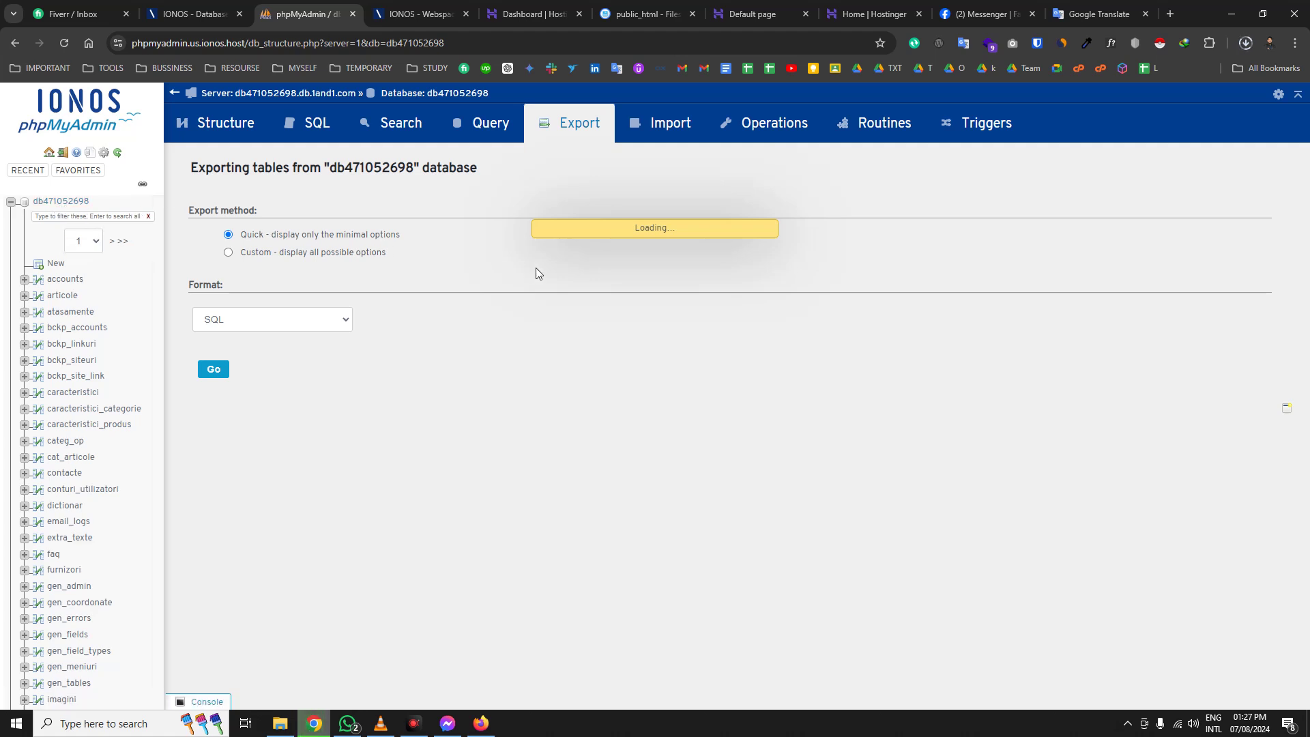
scroll(1087, 465, down, 18)
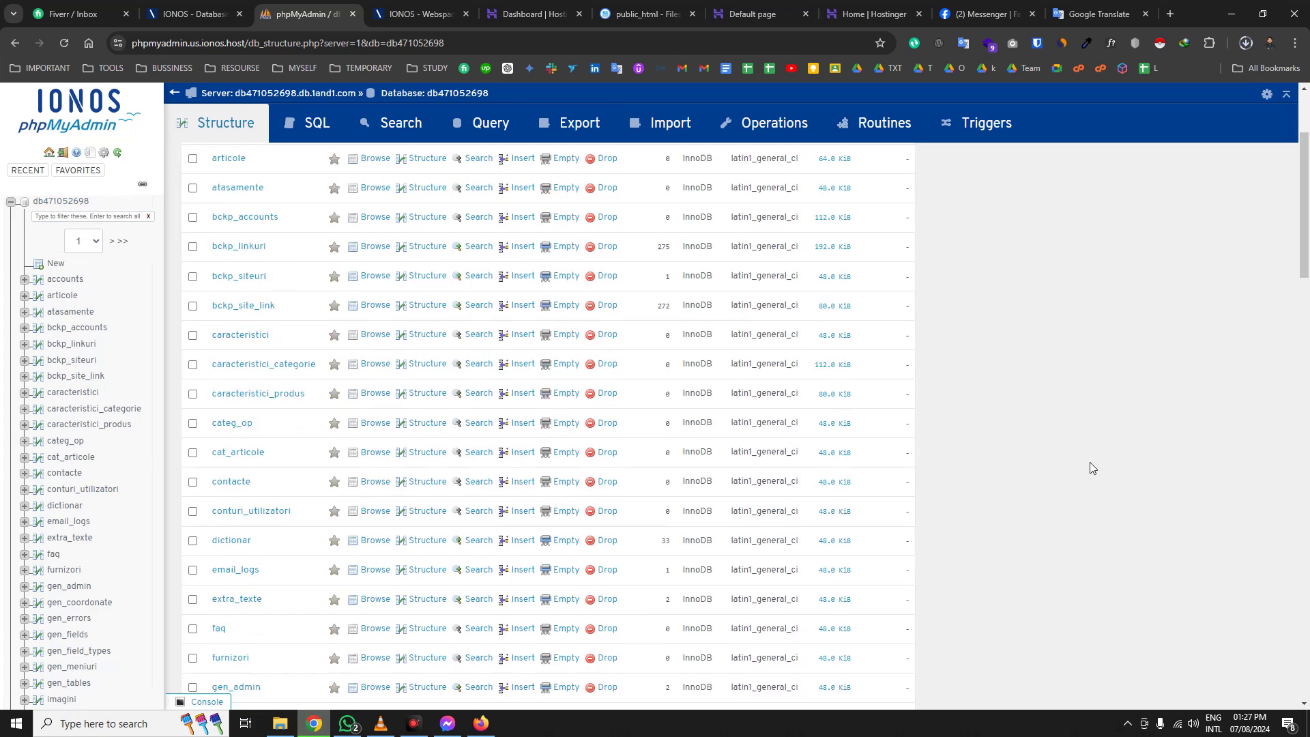
scroll(1132, 423, down, 8)
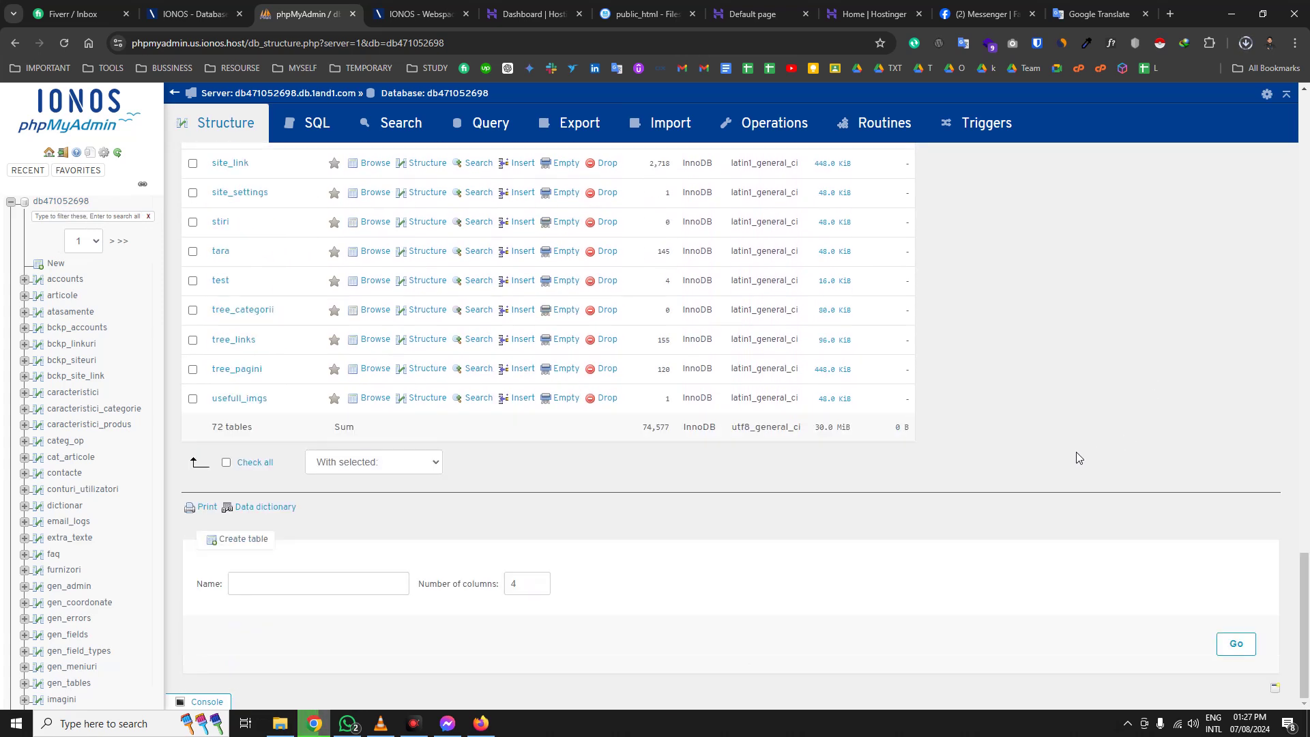
triple_click(822, 425)
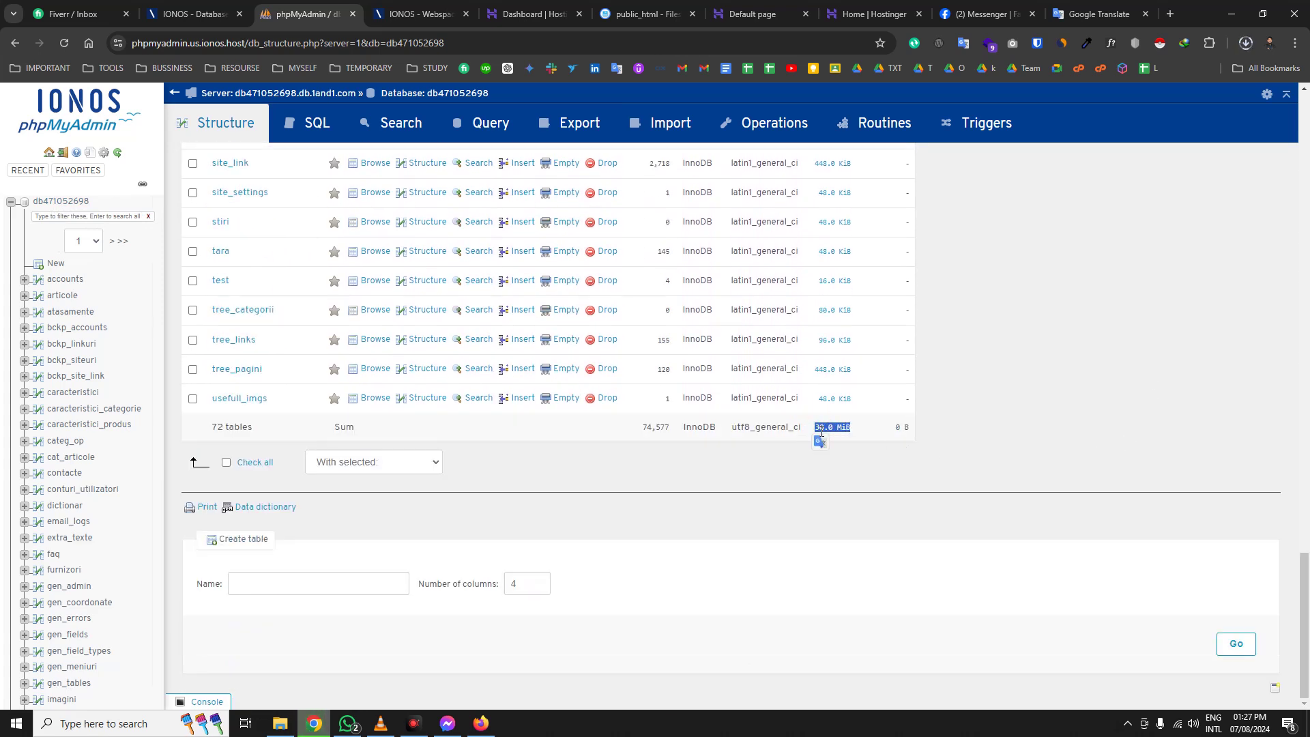
- Check the progress of the SQL file download and the status of the webspace archiving
click(1245, 43)
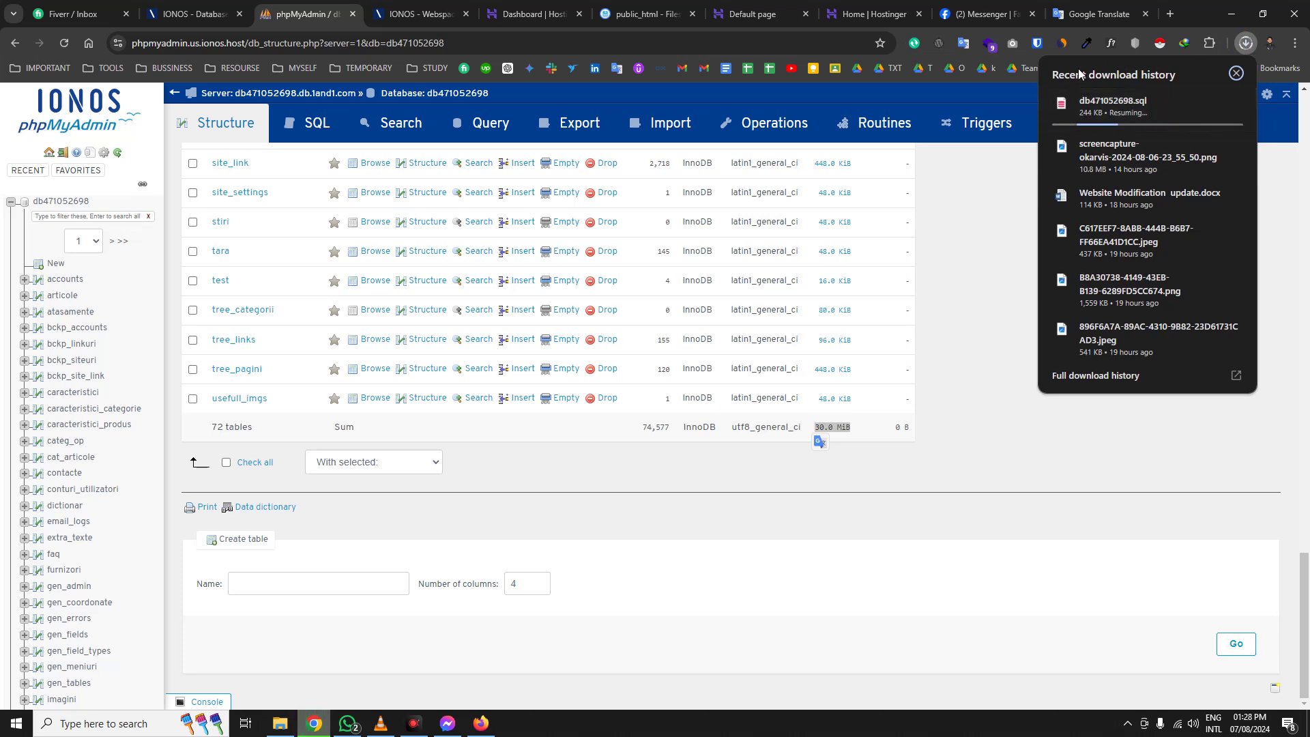
mouse_move(1097, 122)
click(928, 442)
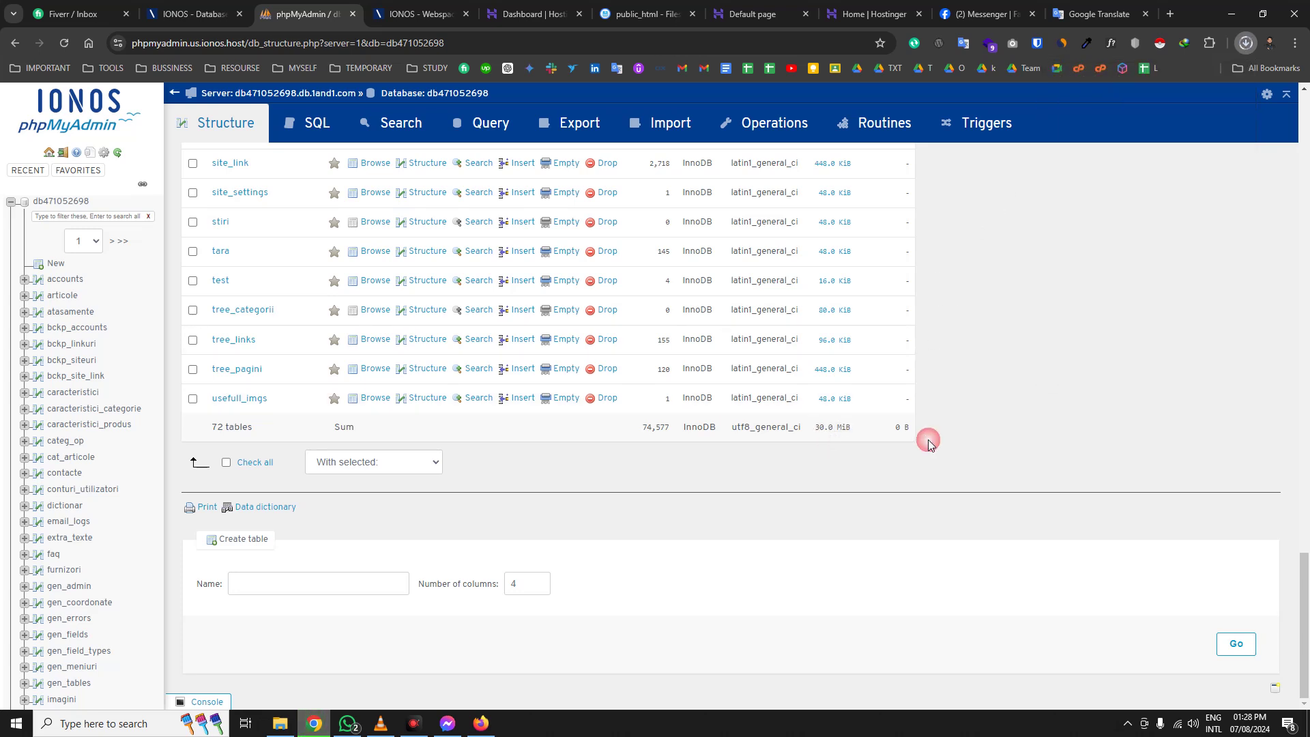
click(410, 13)
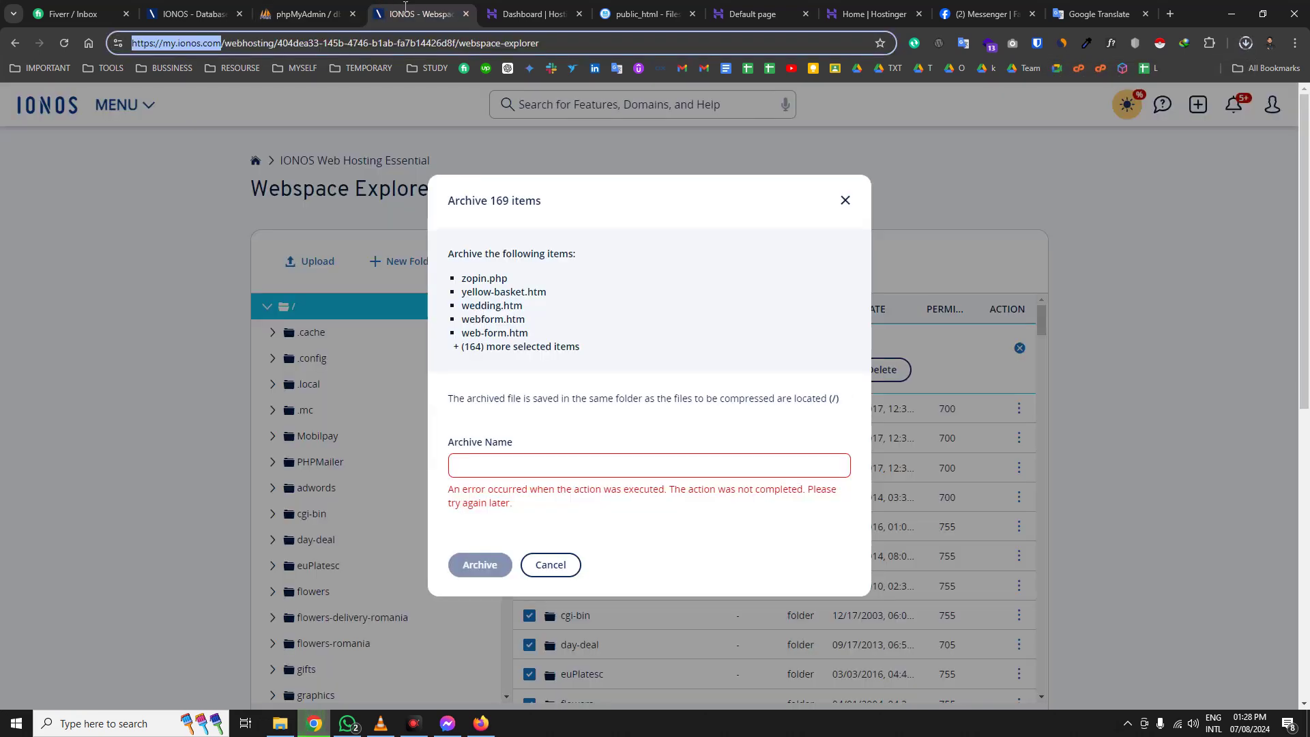
click(623, 502)
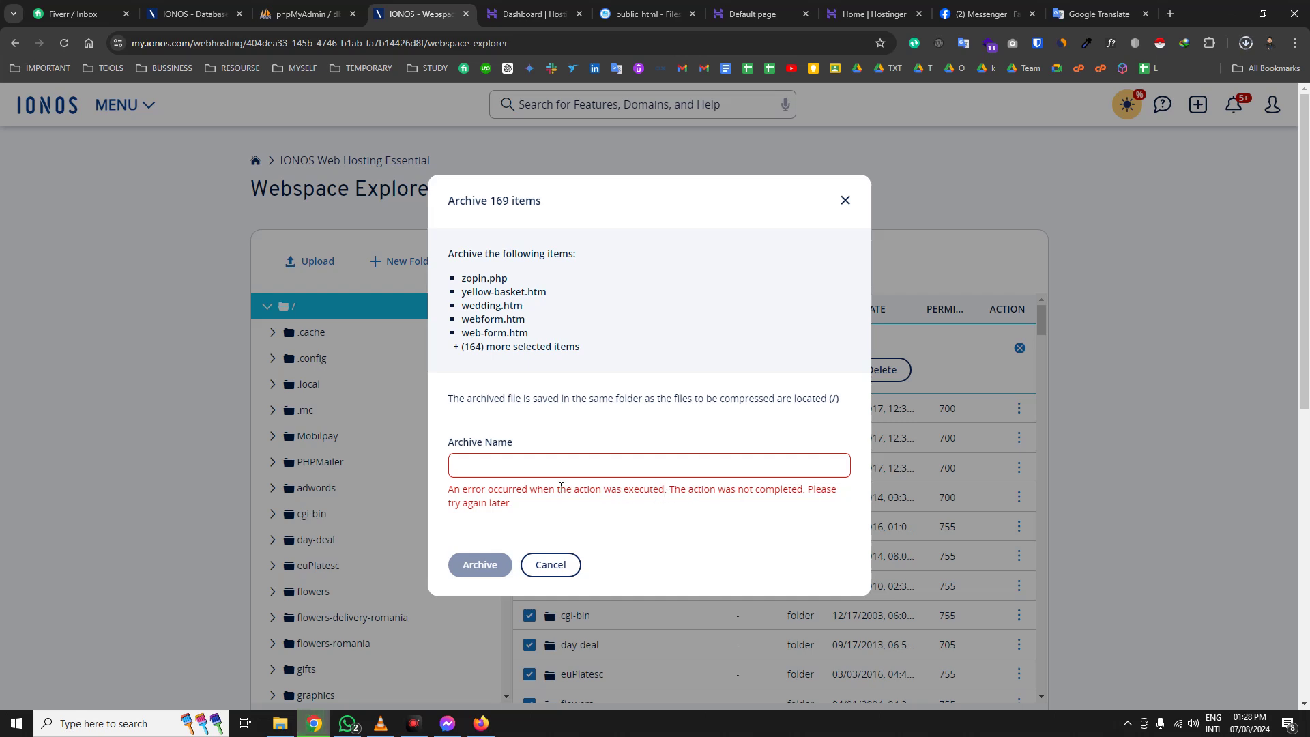
- Dismiss the archive dialog and look through the webspace root's file list for a finished archive
click(508, 464)
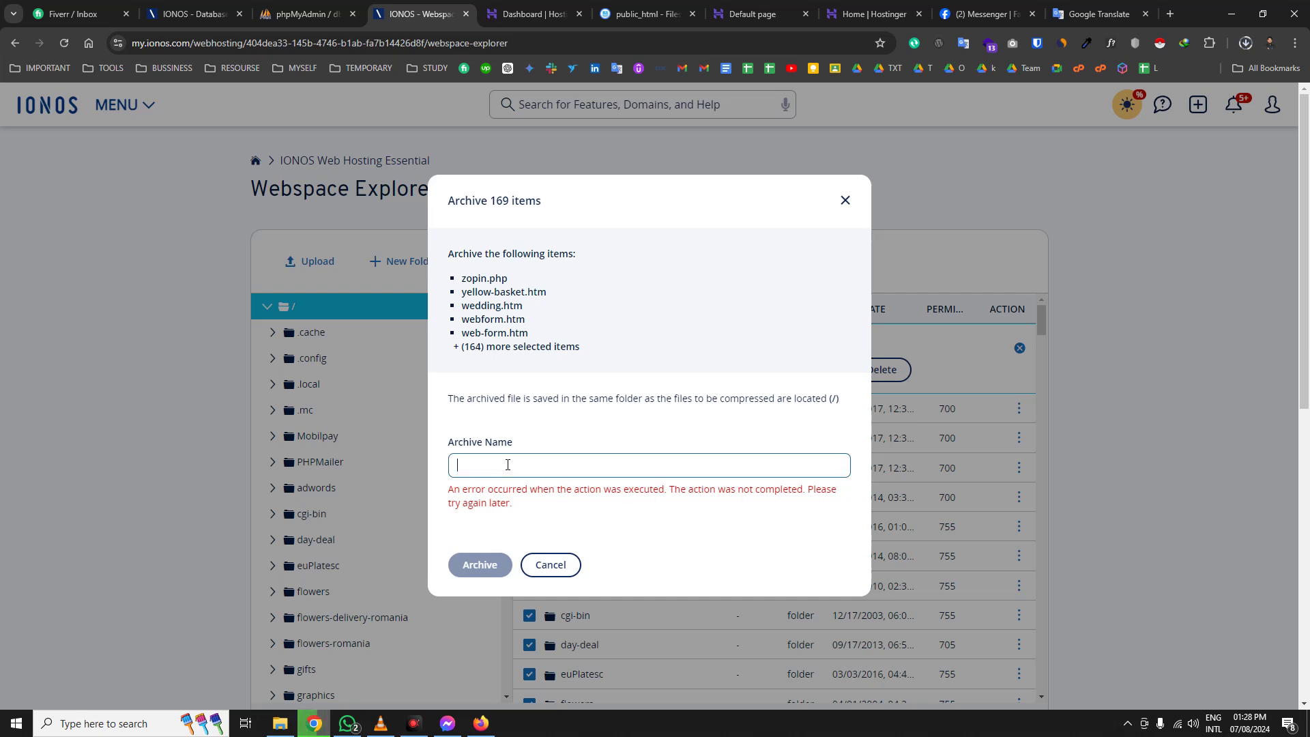
click(845, 202)
scroll(813, 459, down, 15)
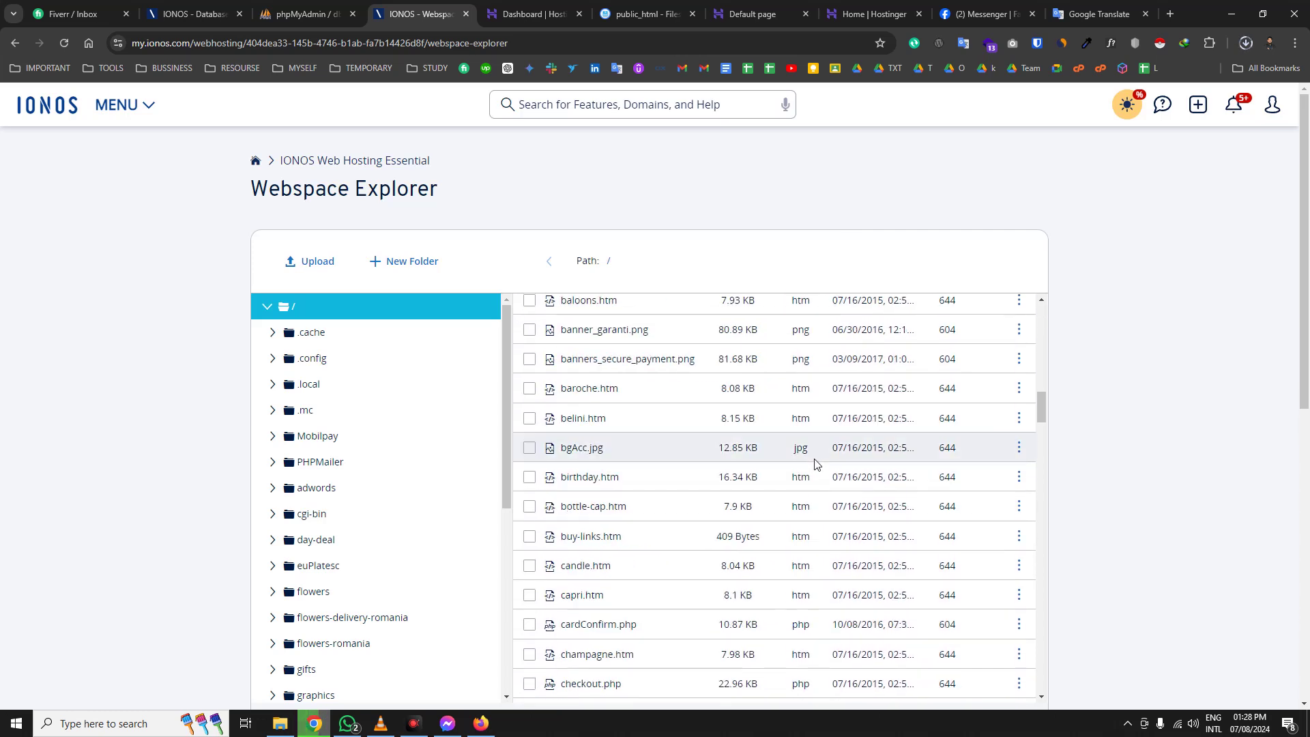
scroll(699, 442, down, 15)
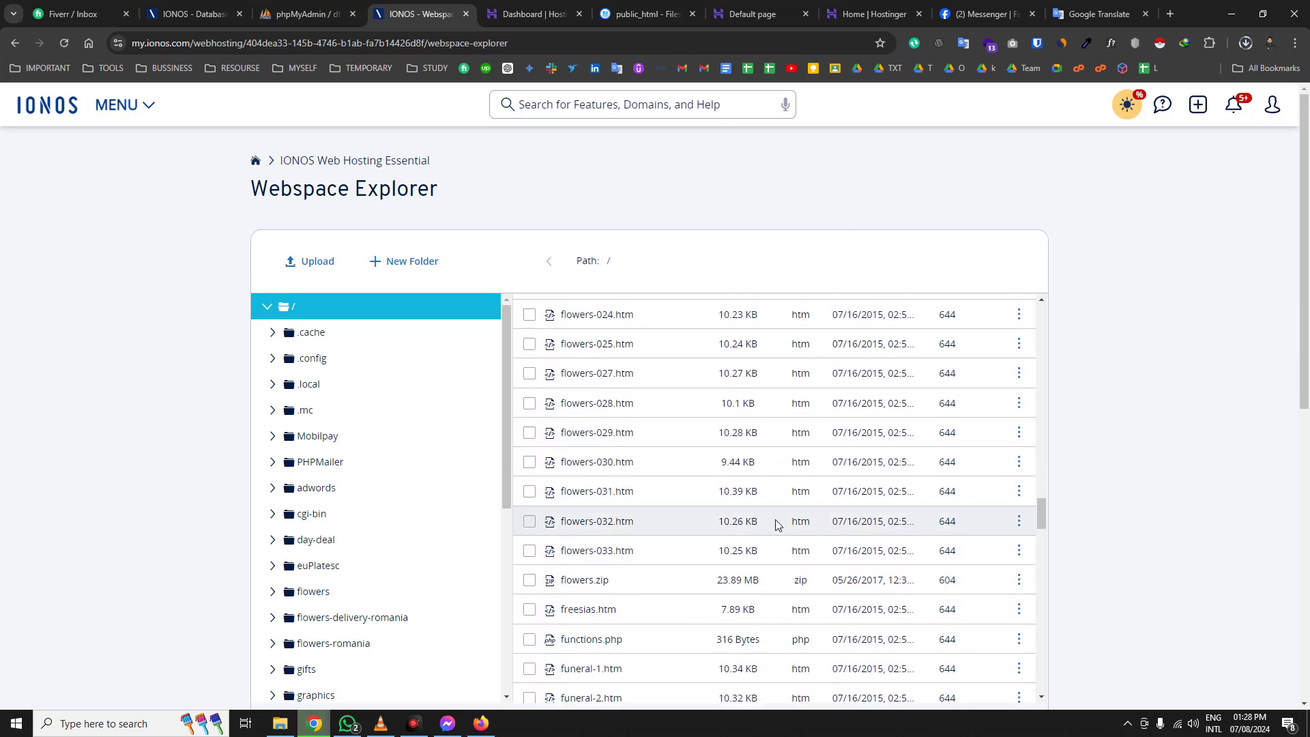
scroll(785, 522, down, 15)
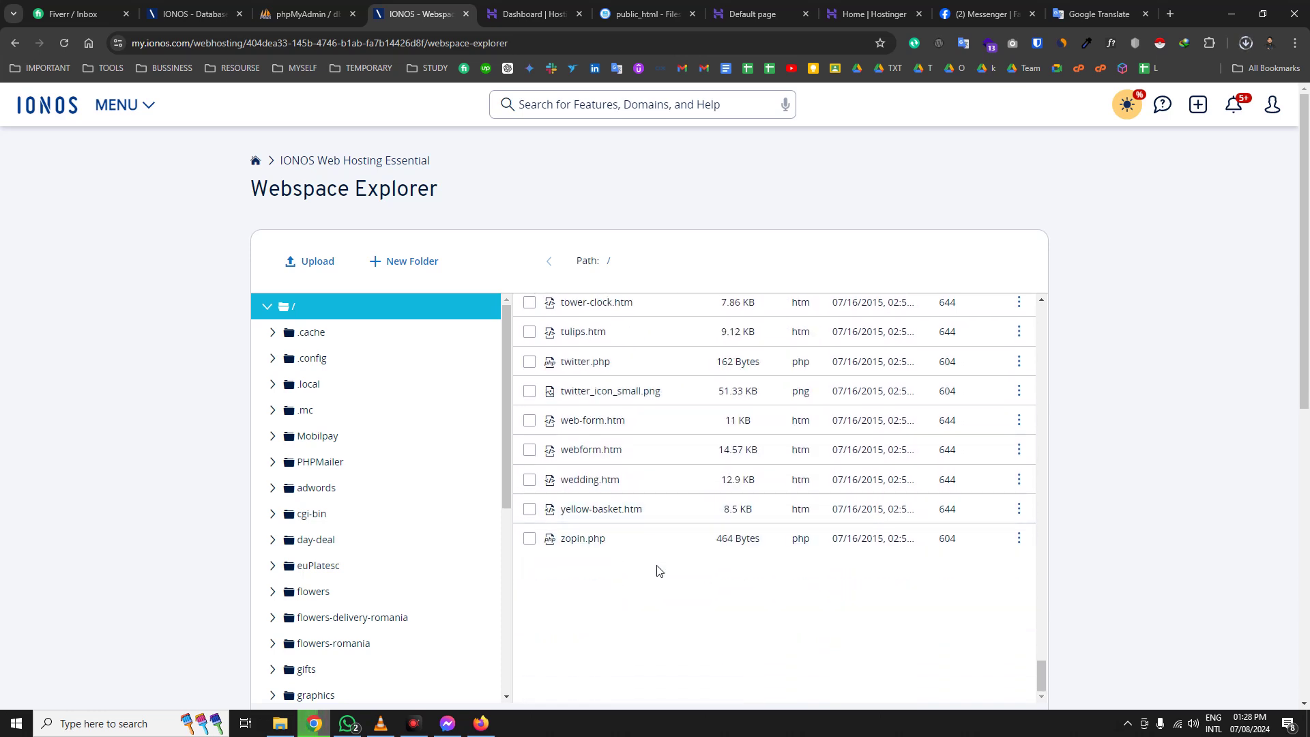
drag(1038, 674, 1061, 286)
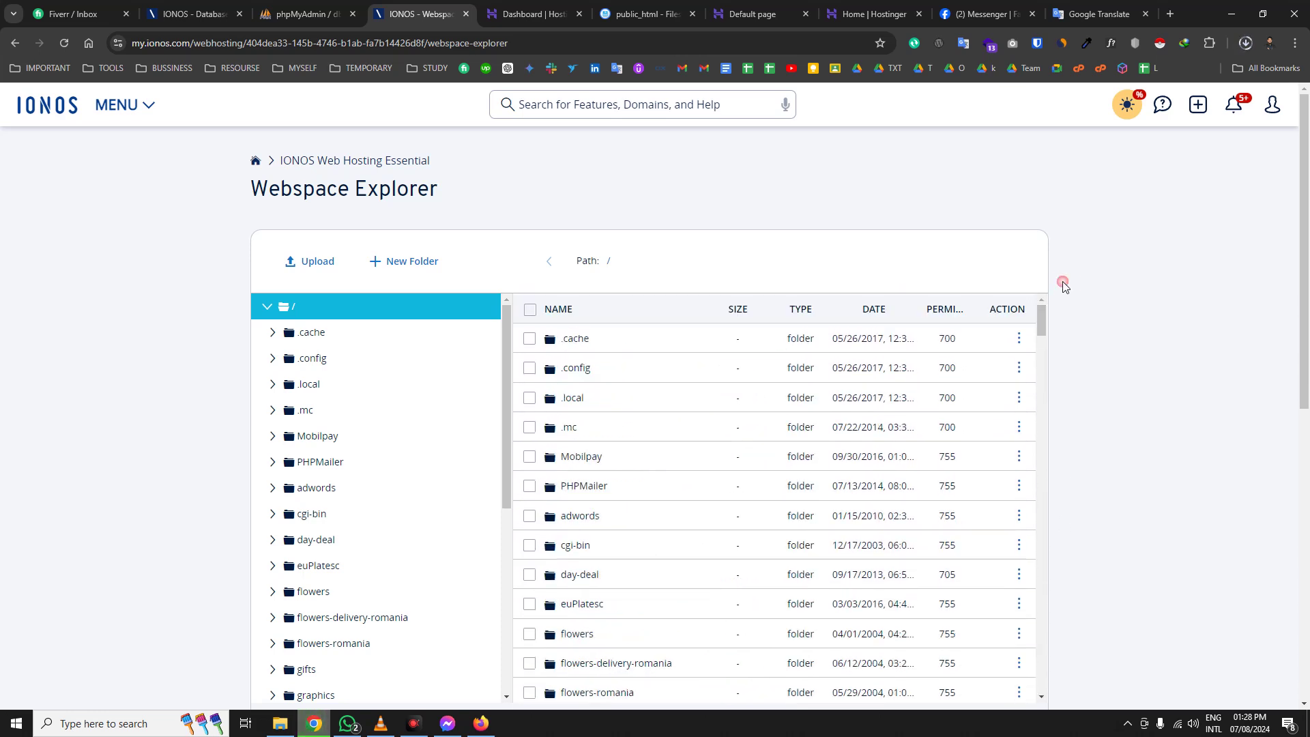
- Select all items in the webspace root and try to archive them under a new backup name
click(530, 310)
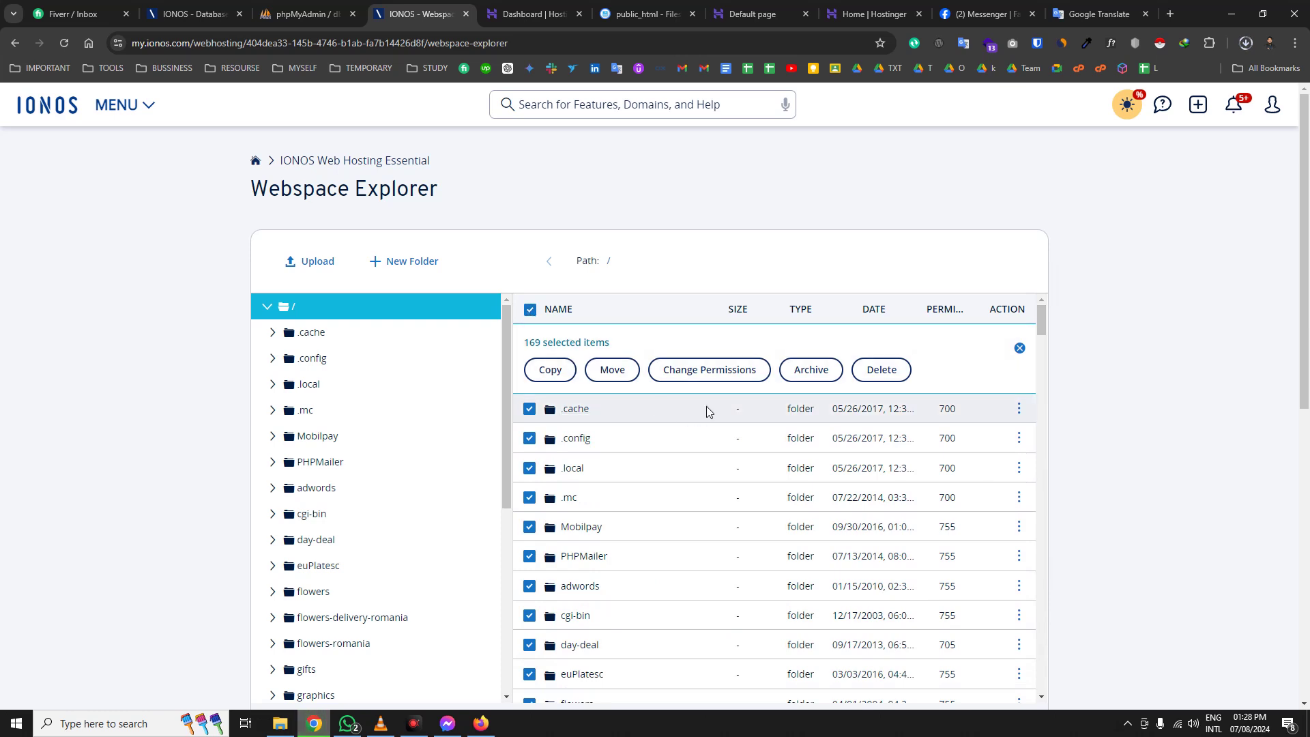
click(807, 372)
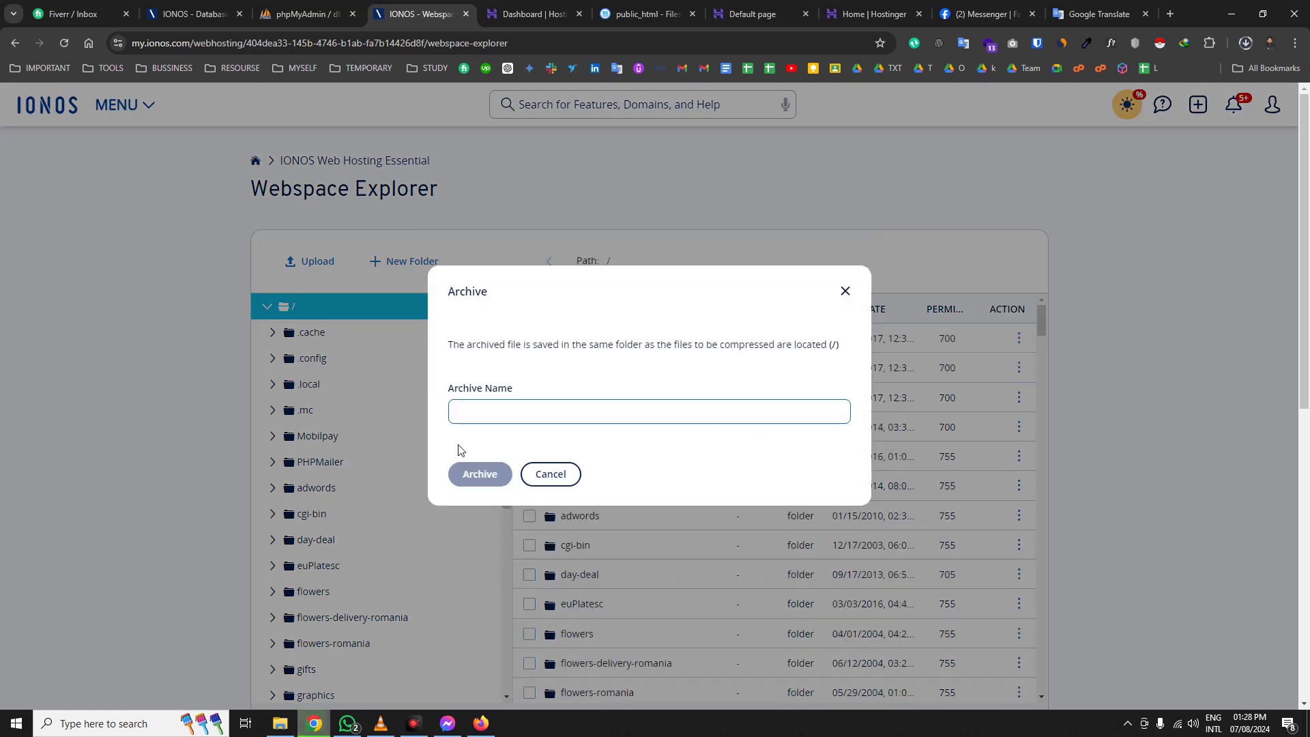
text(back)
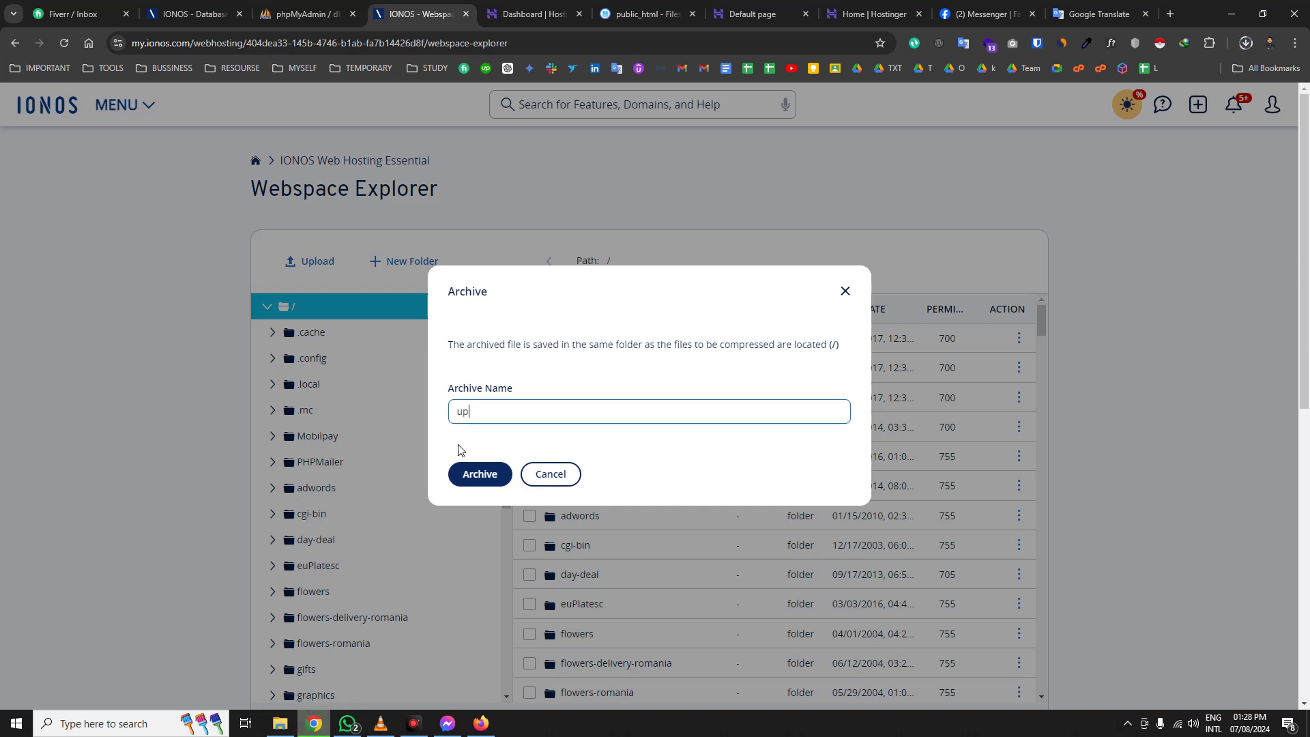
key(BackSpace)
text(bakcupx)
click(478, 474)
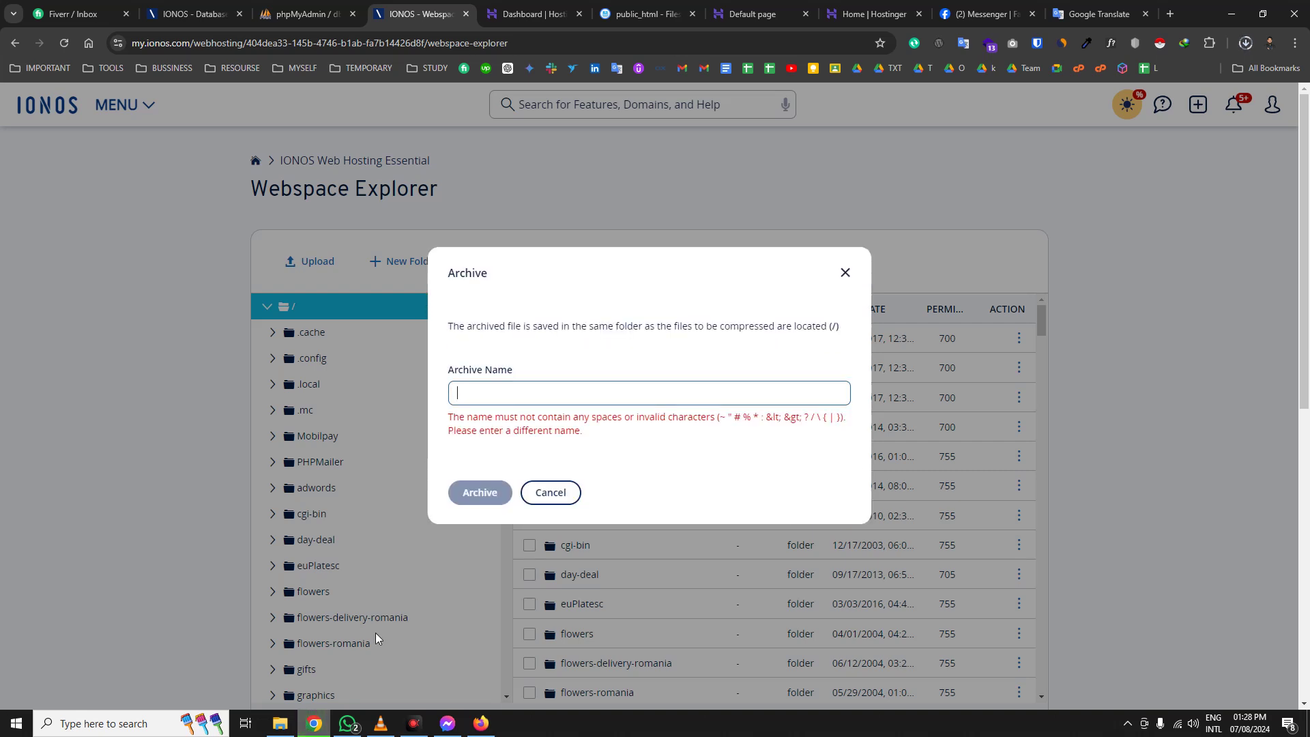
- Read the archive naming rules and retry the archive with a short name starting with "b"
click(536, 437)
triple_click(535, 437)
click(514, 382)
click(505, 386)
text(bjk)
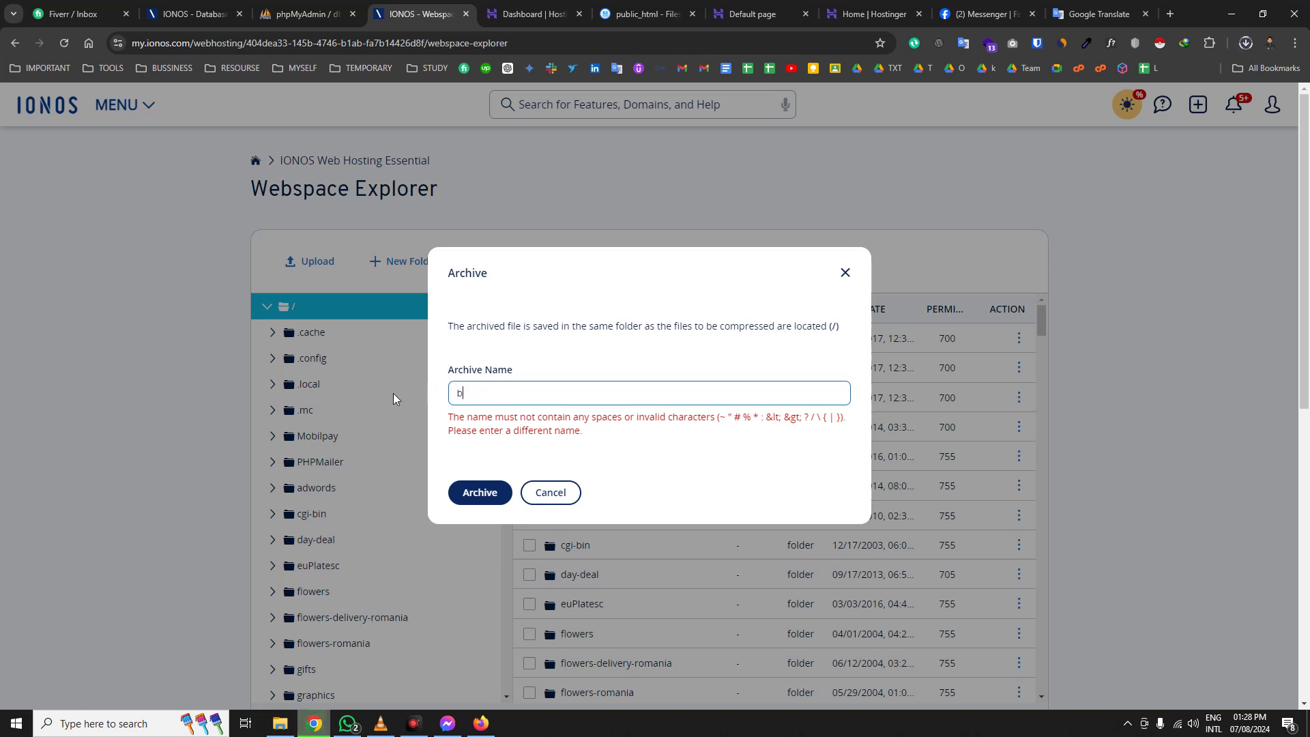
key(Tab)
key(Tab)
key(shift+Tab)
key(Return)
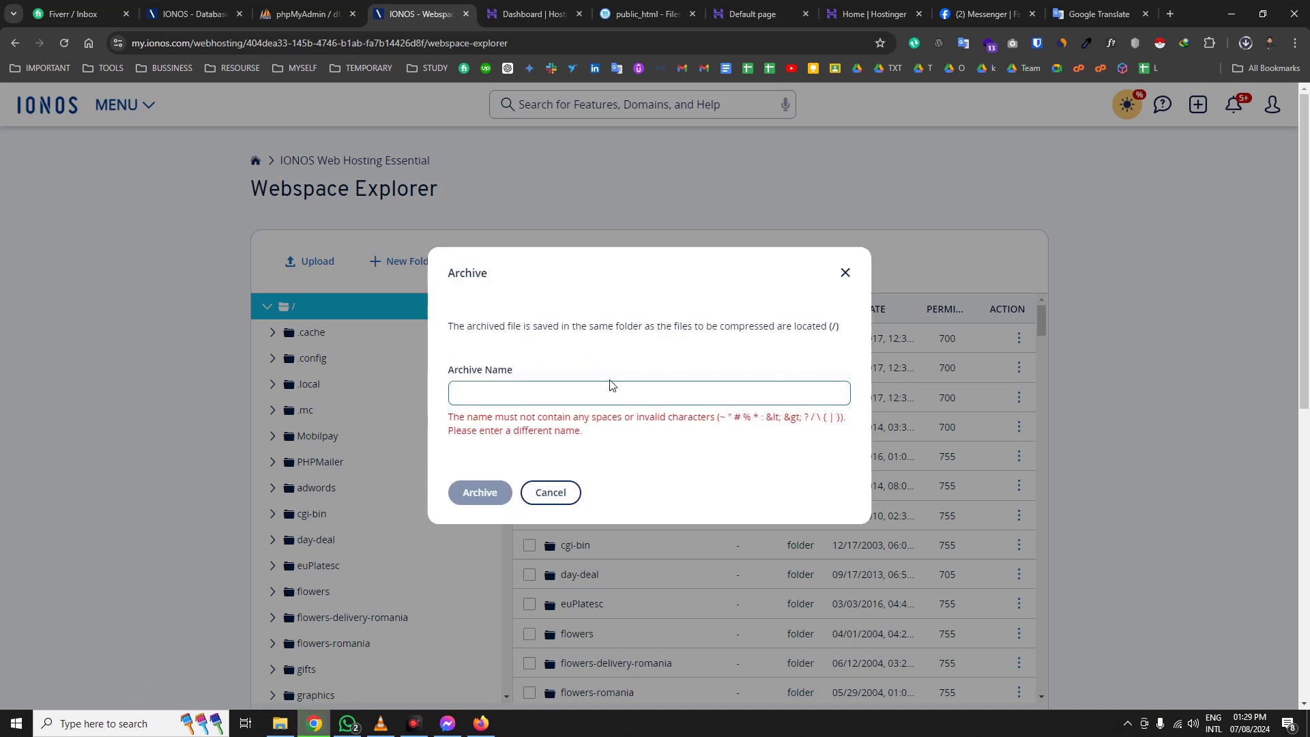
- Reread the naming rules and try to archive the webspace items as "thisisabackup"
triple_click(491, 434)
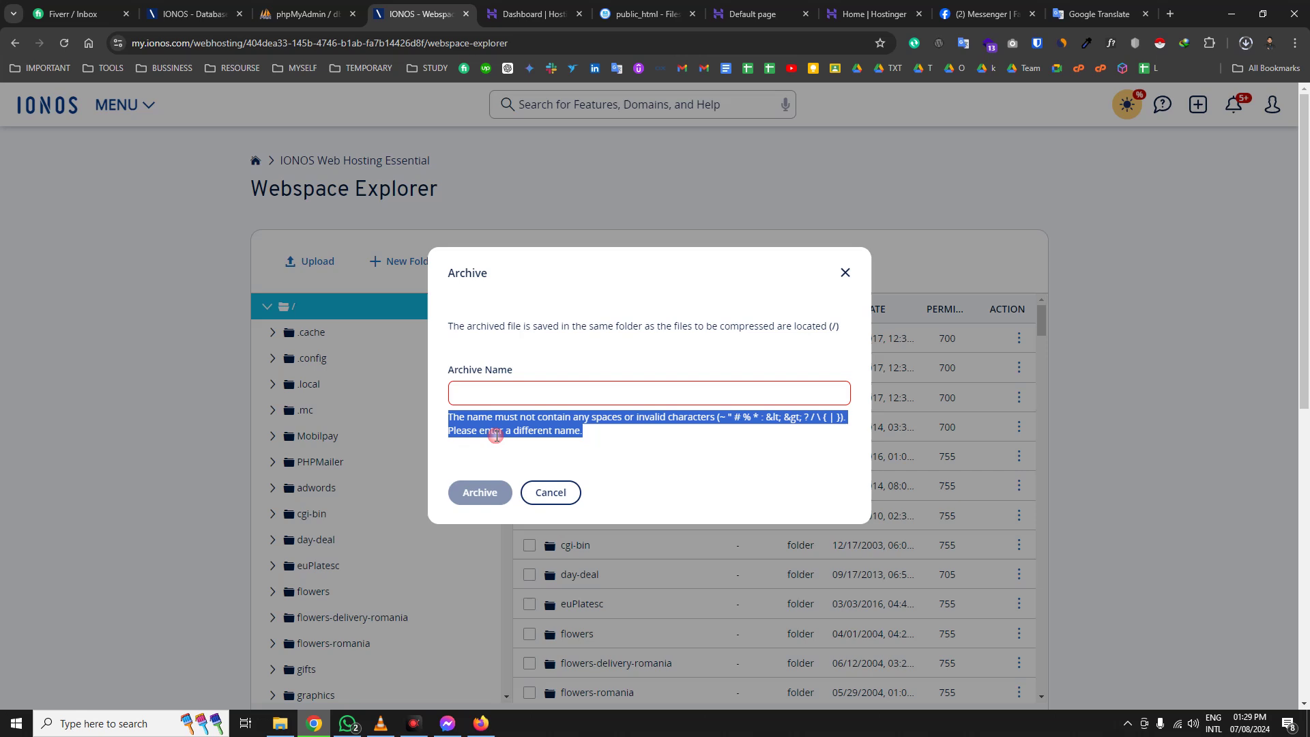
click(558, 426)
triple_click(681, 422)
click(548, 425)
click(497, 391)
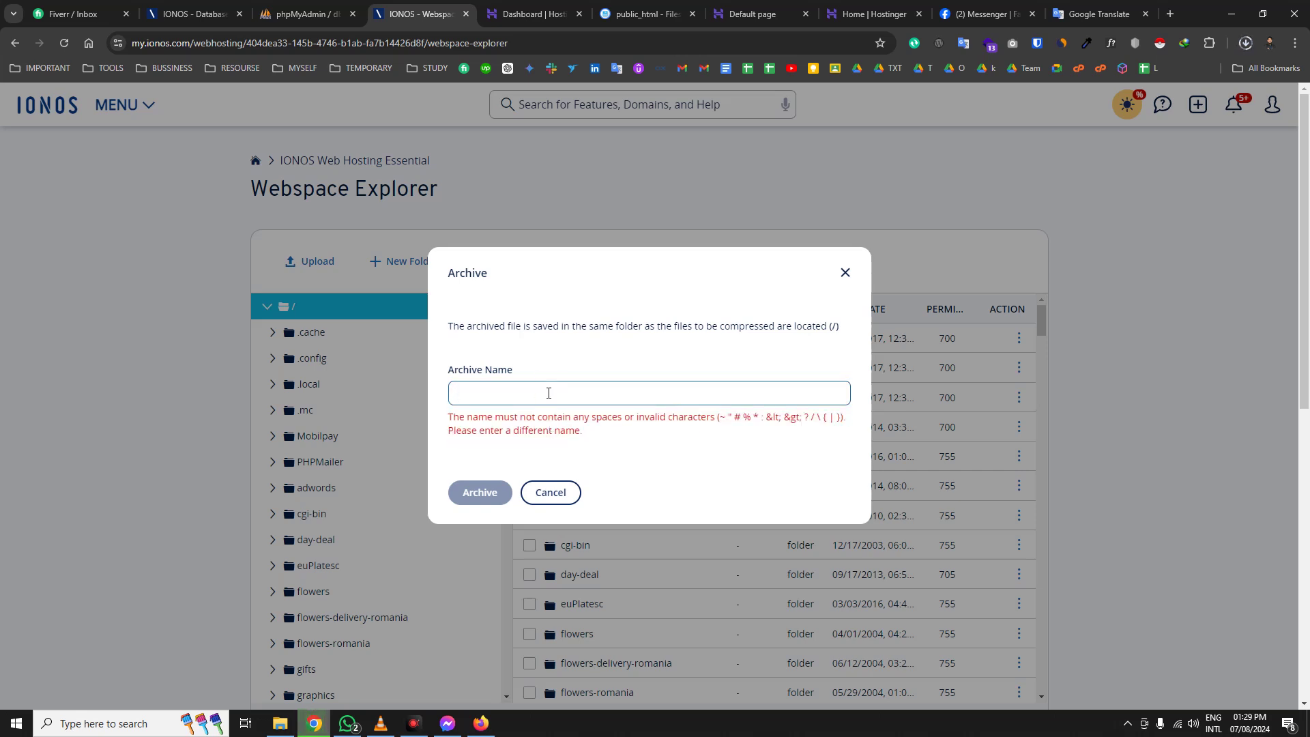
text(thisisabackup)
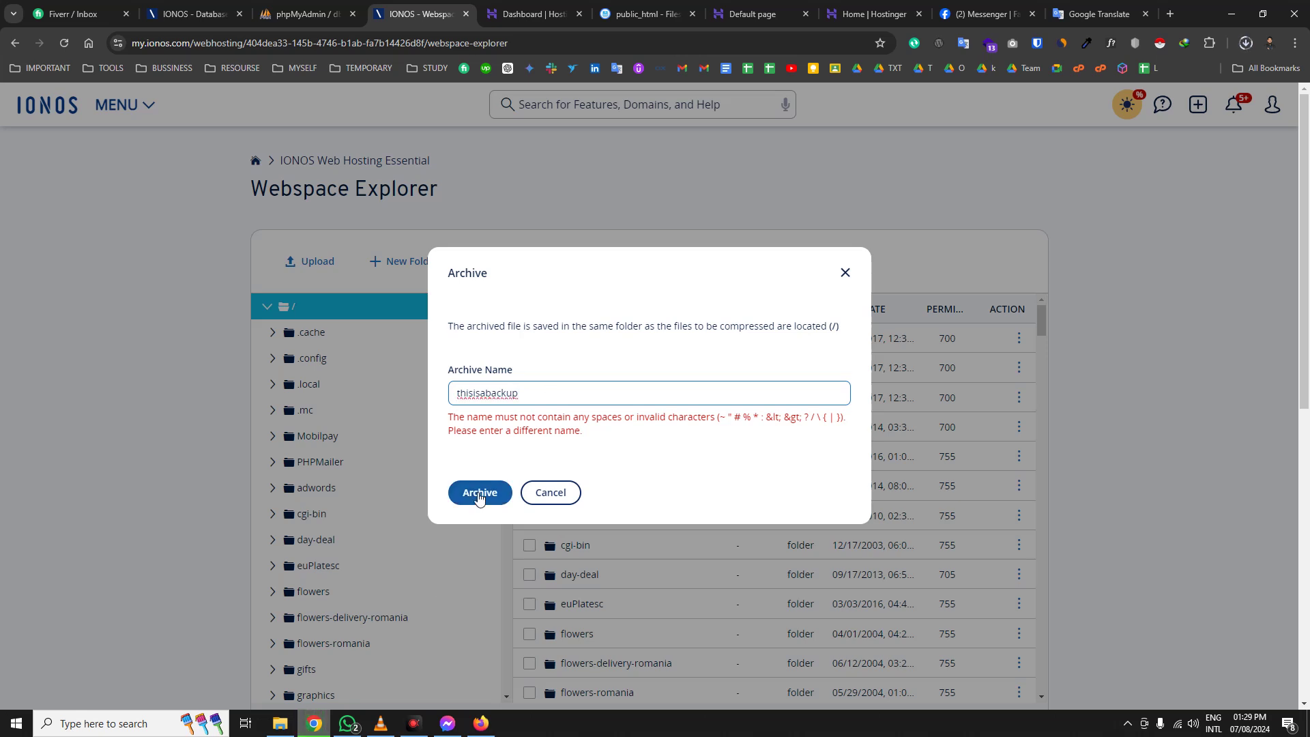
click(476, 488)
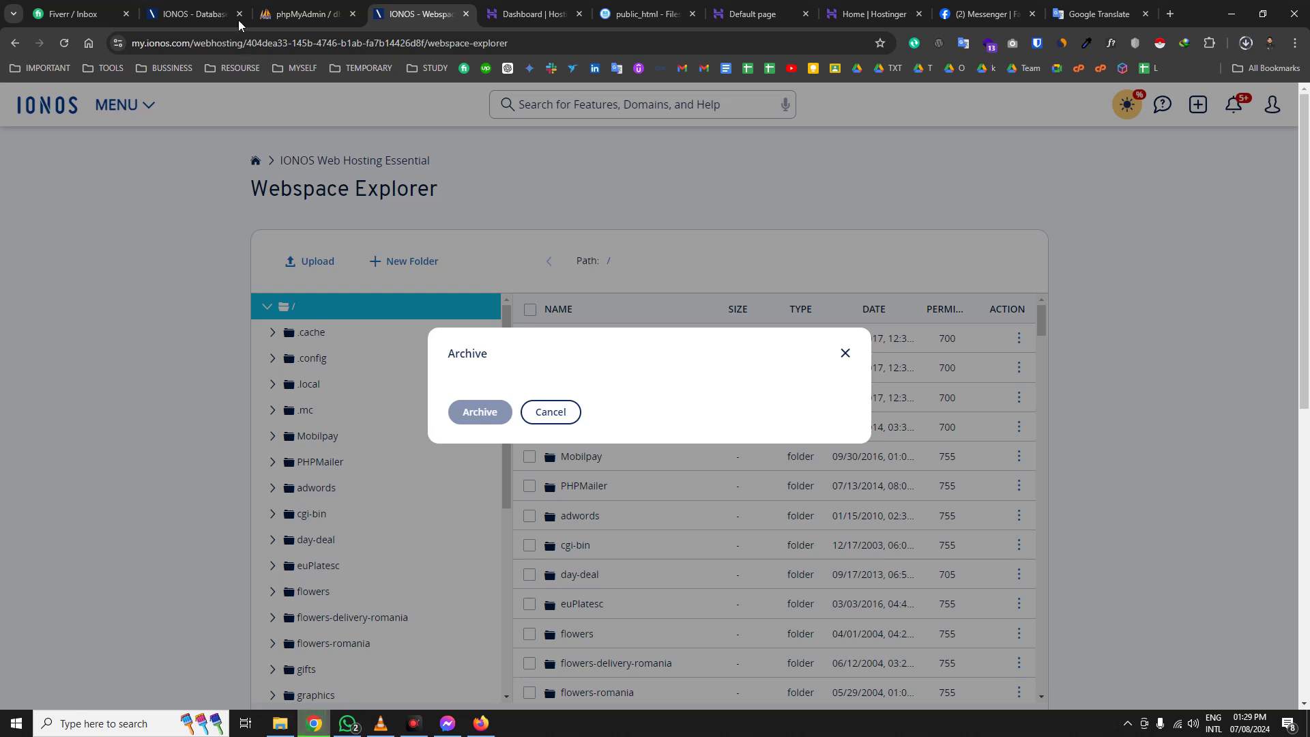
- Check the download progress of db471052698.sql and the status of the thisisabackup archive
click(303, 13)
click(1246, 43)
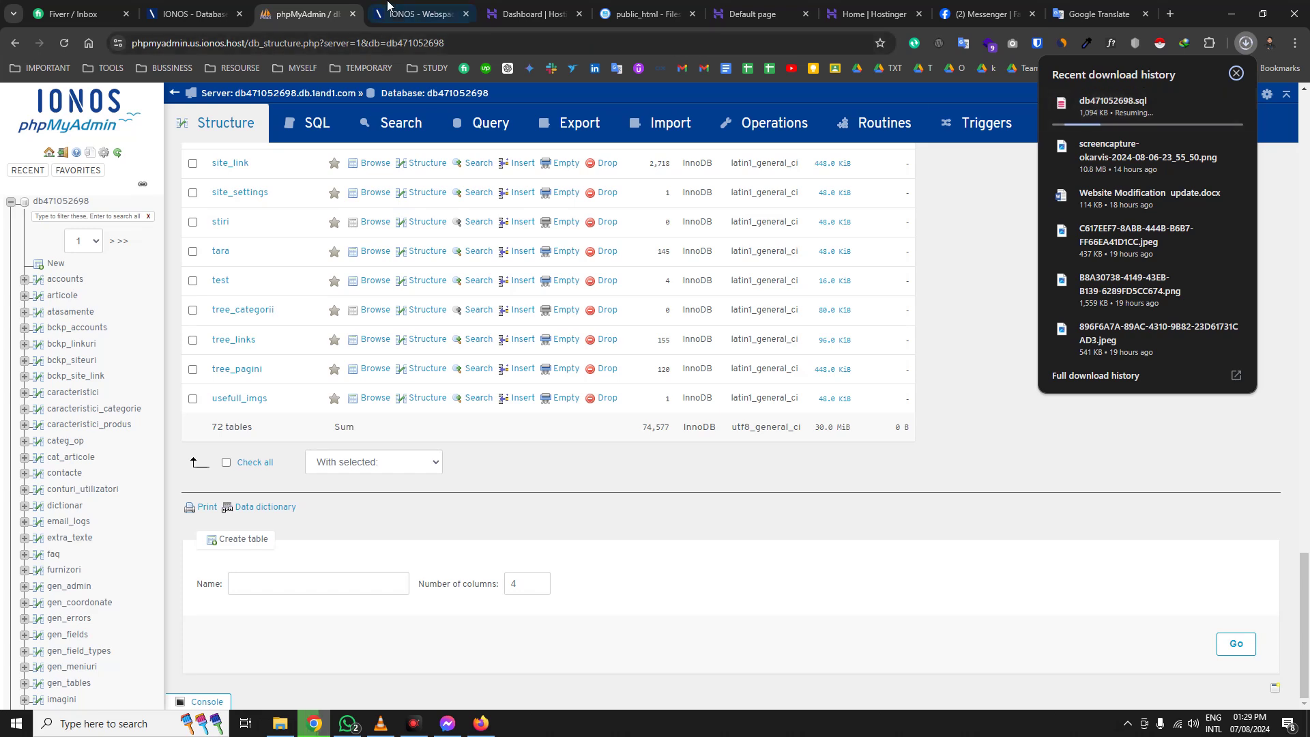
click(412, 13)
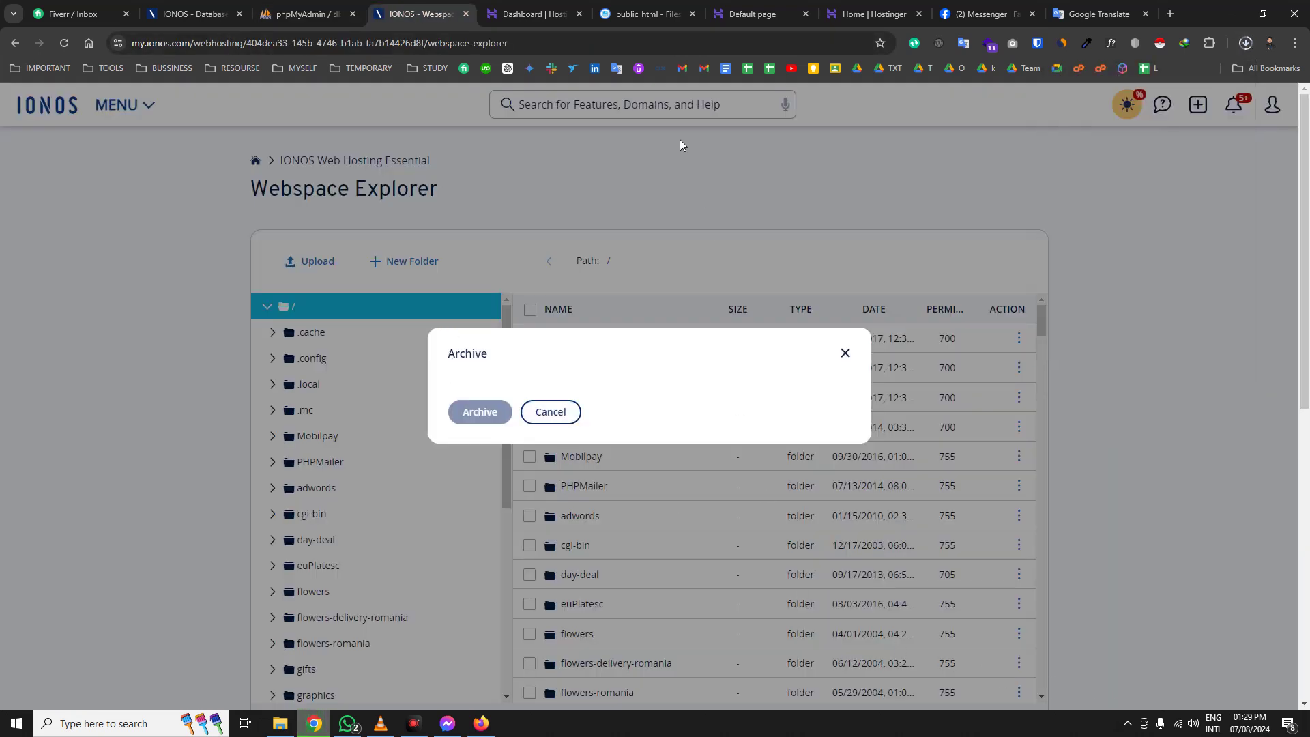
- Reload the Hostinger dashboard, view the Page Speed page for romanianflowers.com, and return to the site's dashboard through its hosting plan
click(536, 14)
click(65, 42)
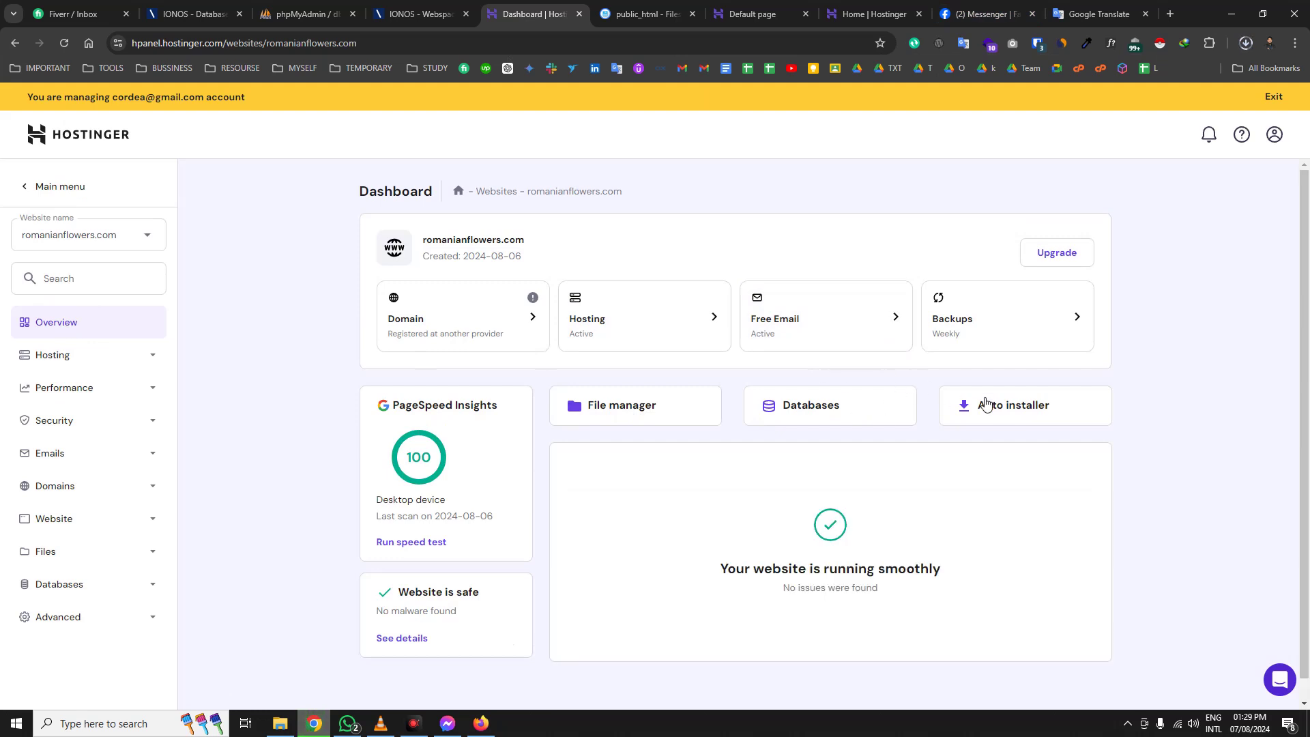
click(146, 390)
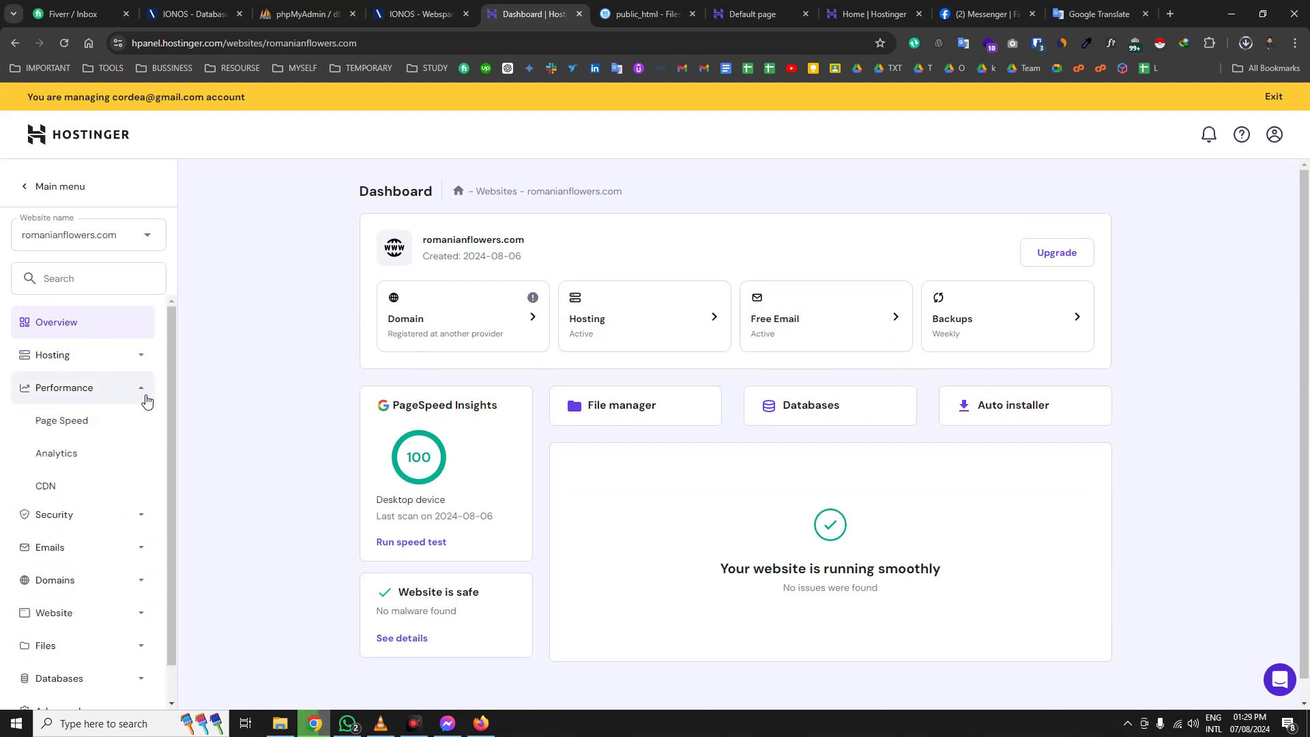
click(98, 416)
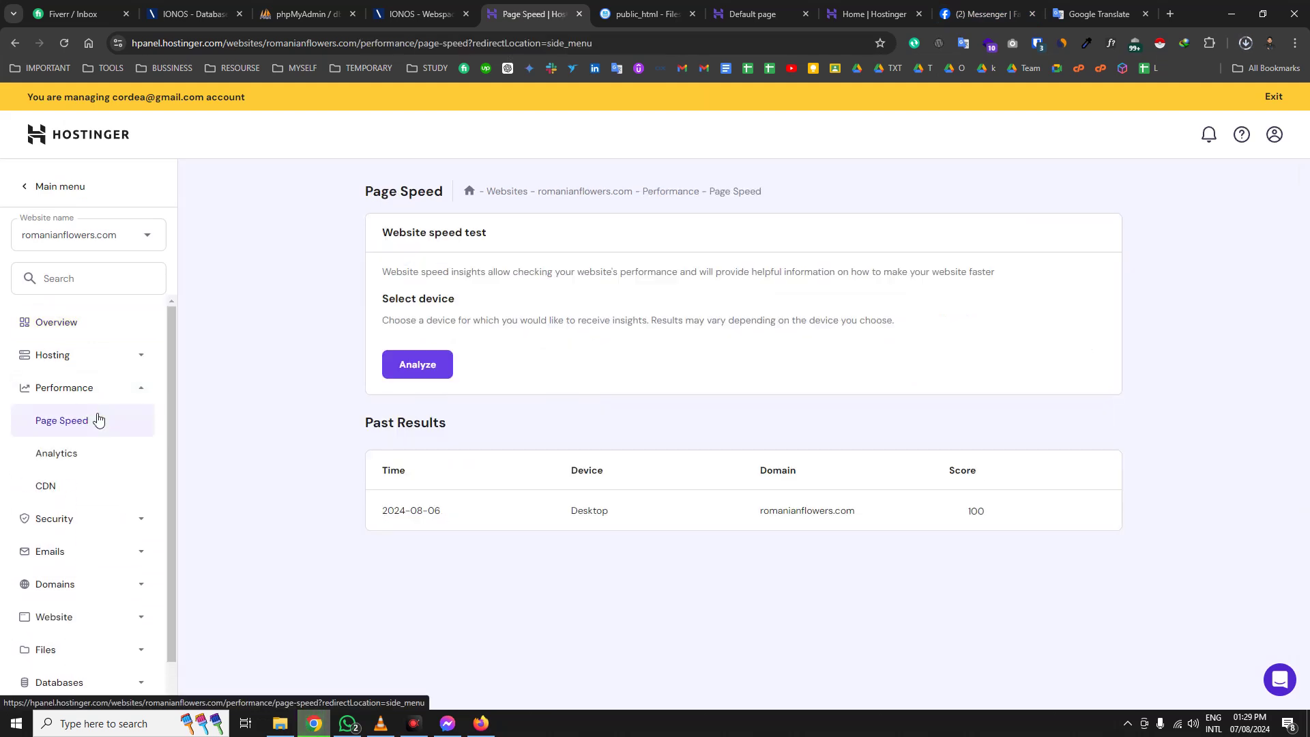
click(60, 188)
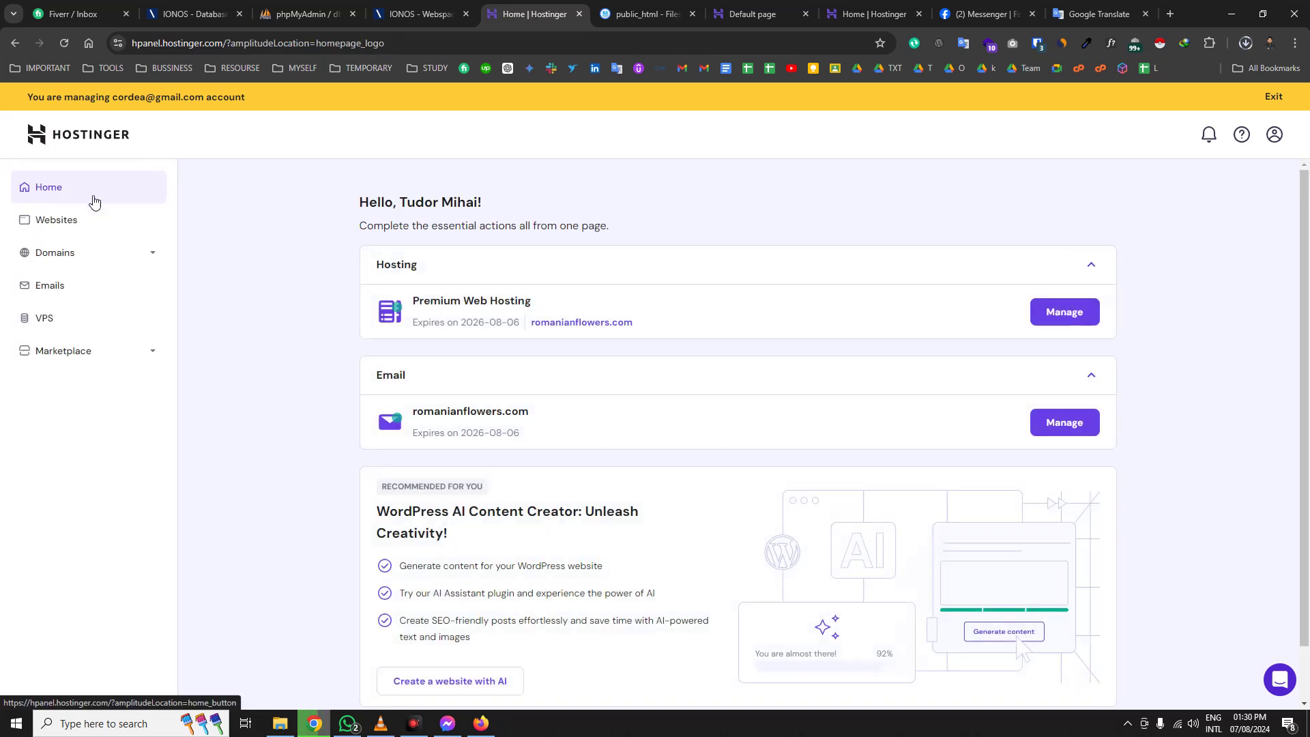
click(1085, 324)
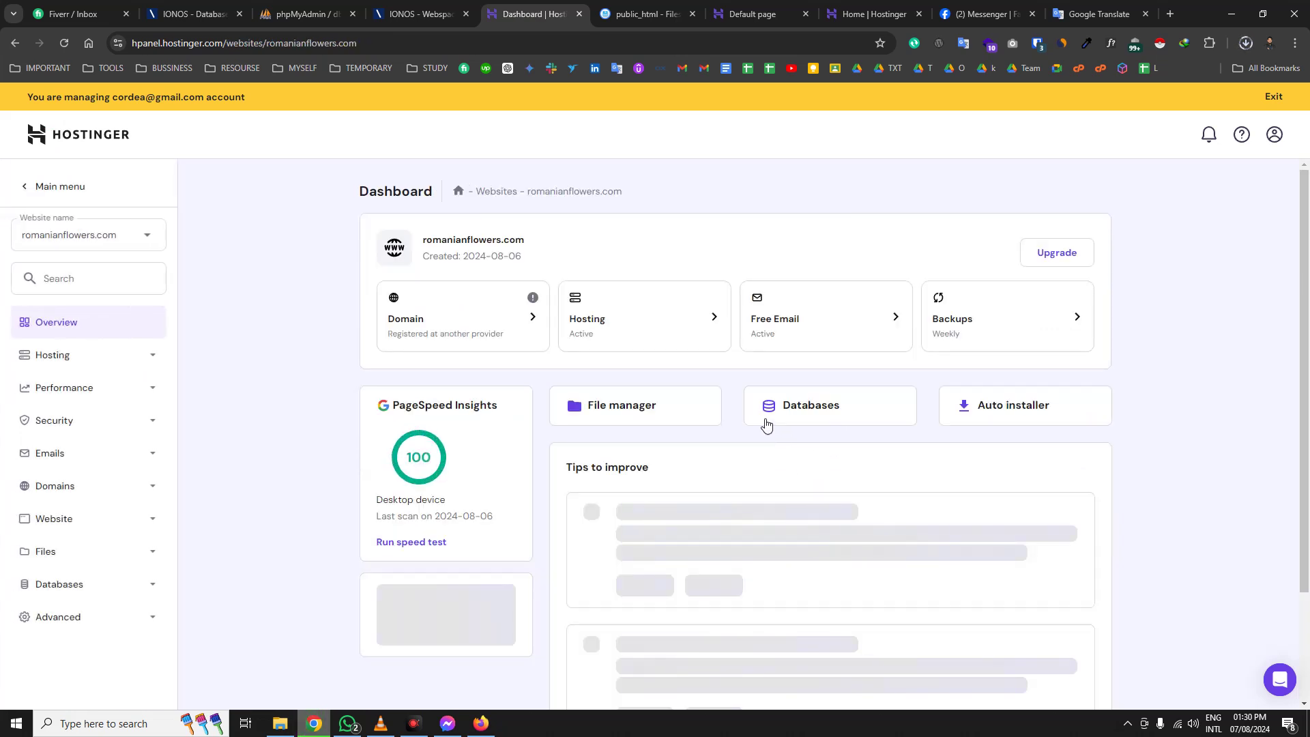
- Load YouTube in a new tab to test the connection and close that tab
click(1170, 14)
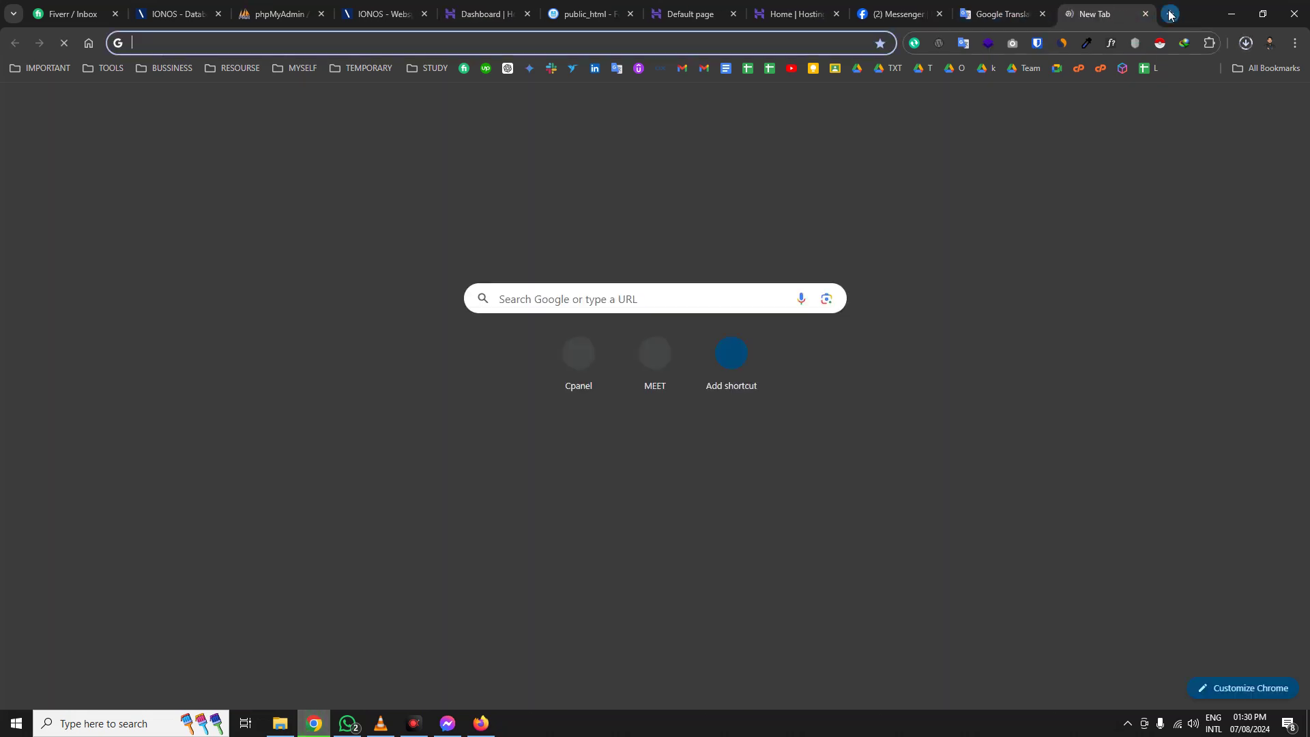
click(793, 68)
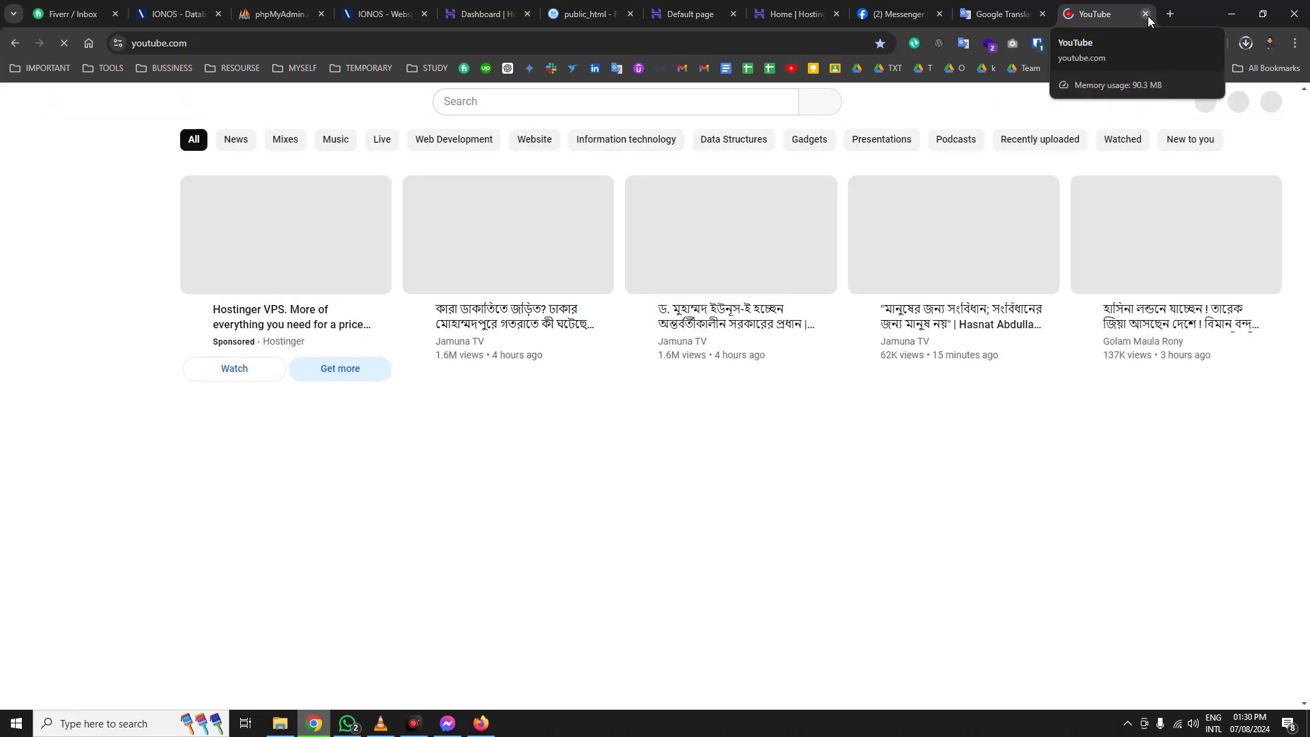
click(1146, 13)
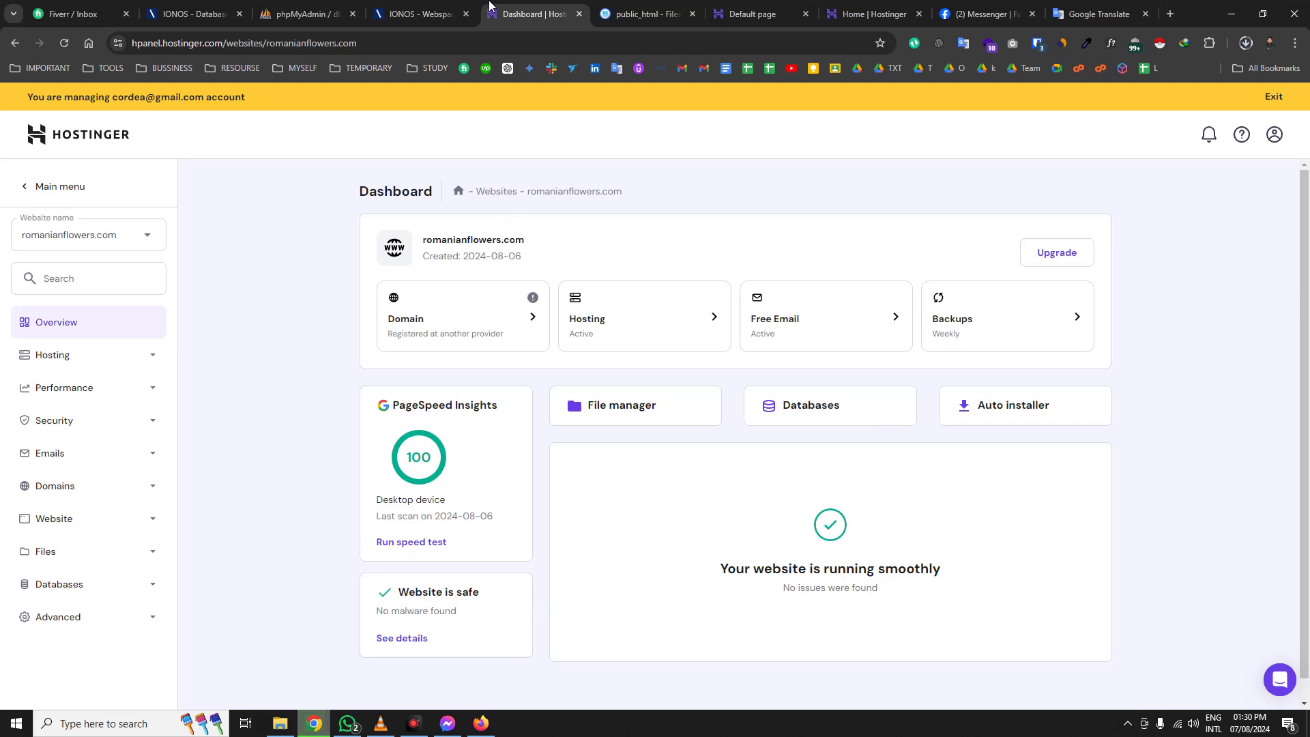
- Recheck the webspace archiving and SQL download progress, and dismiss the archive dialog
click(447, 14)
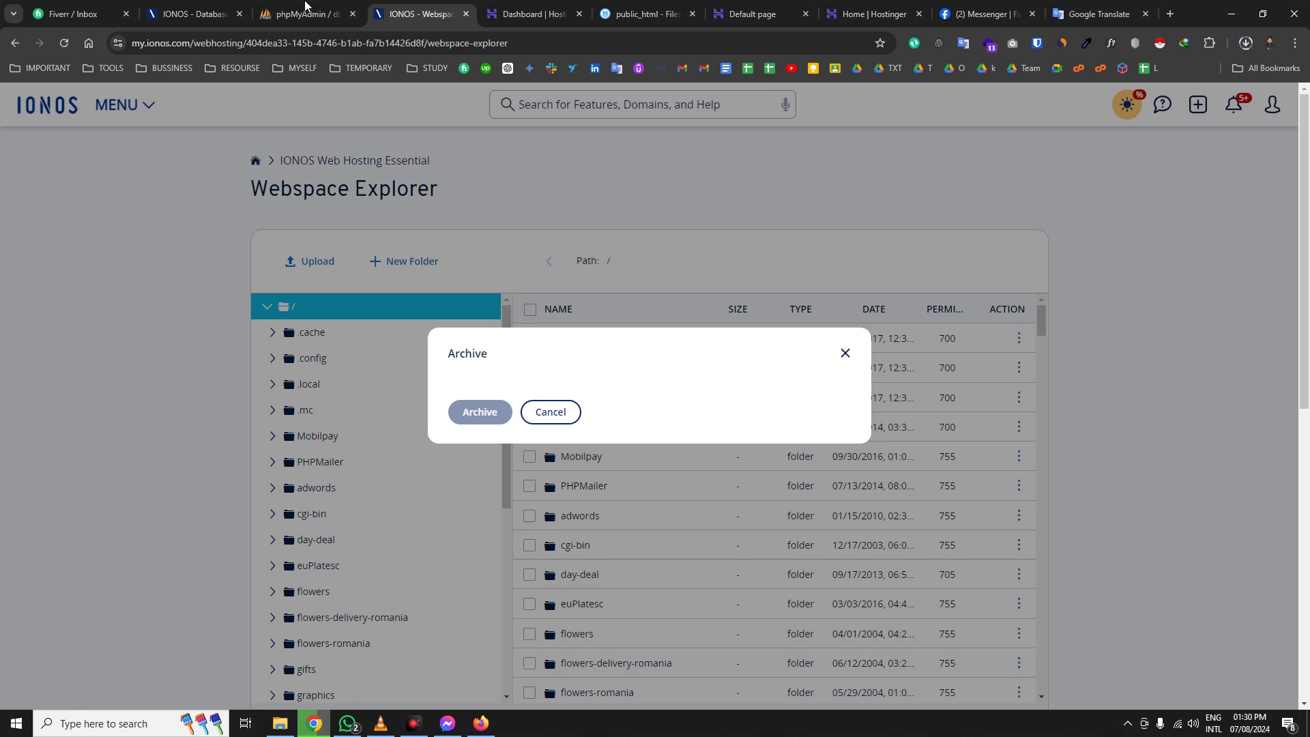
click(307, 14)
click(1245, 43)
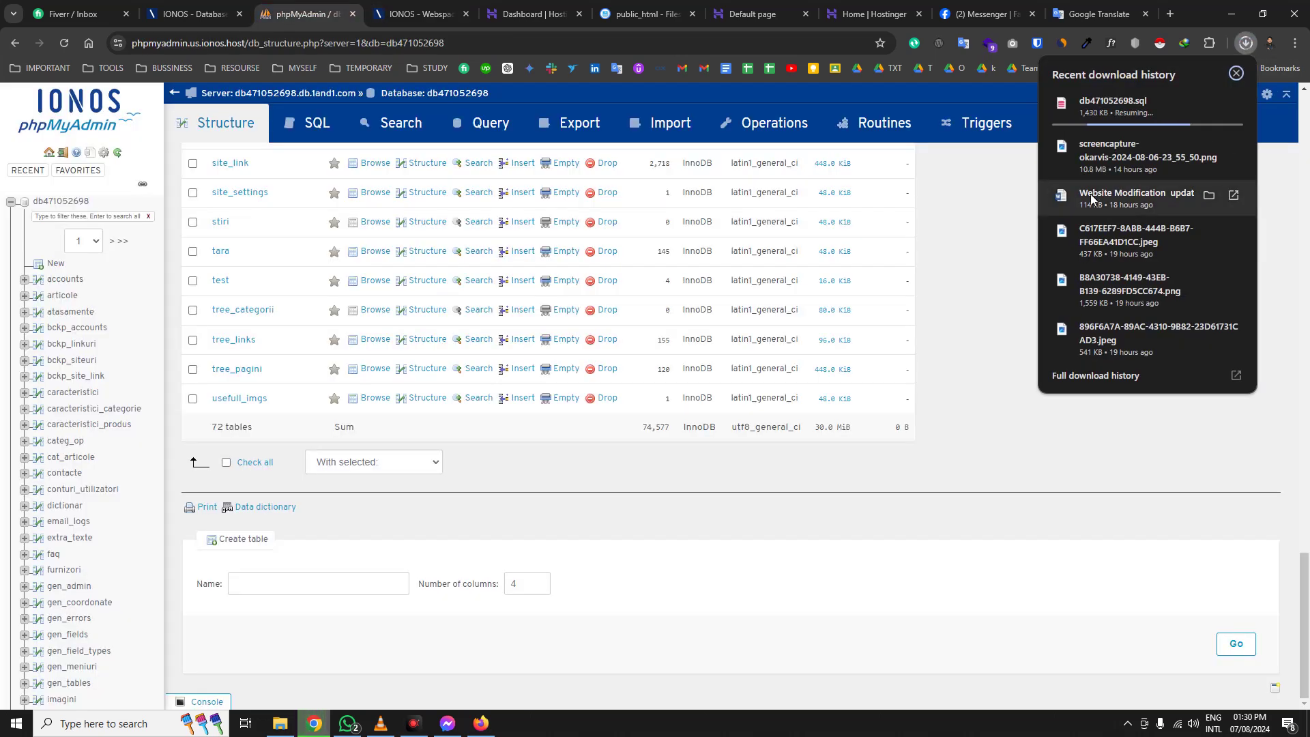
click(419, 14)
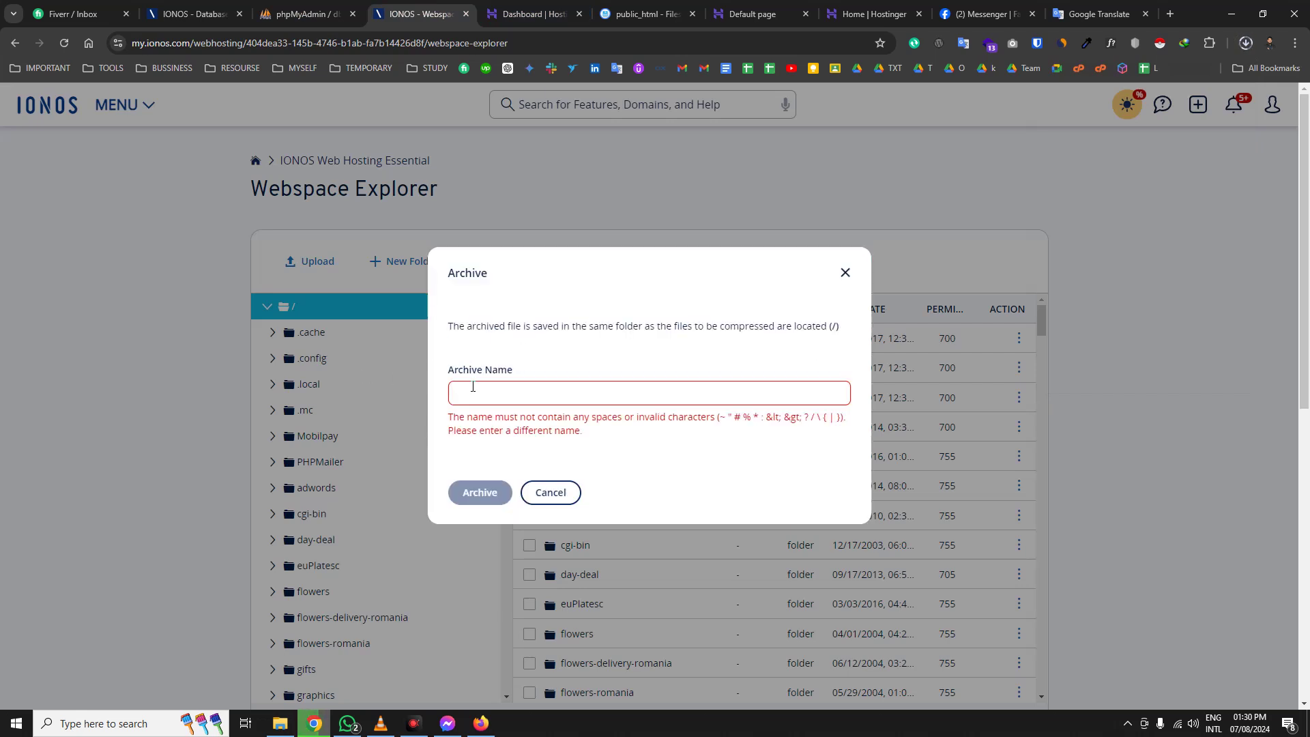
click(843, 273)
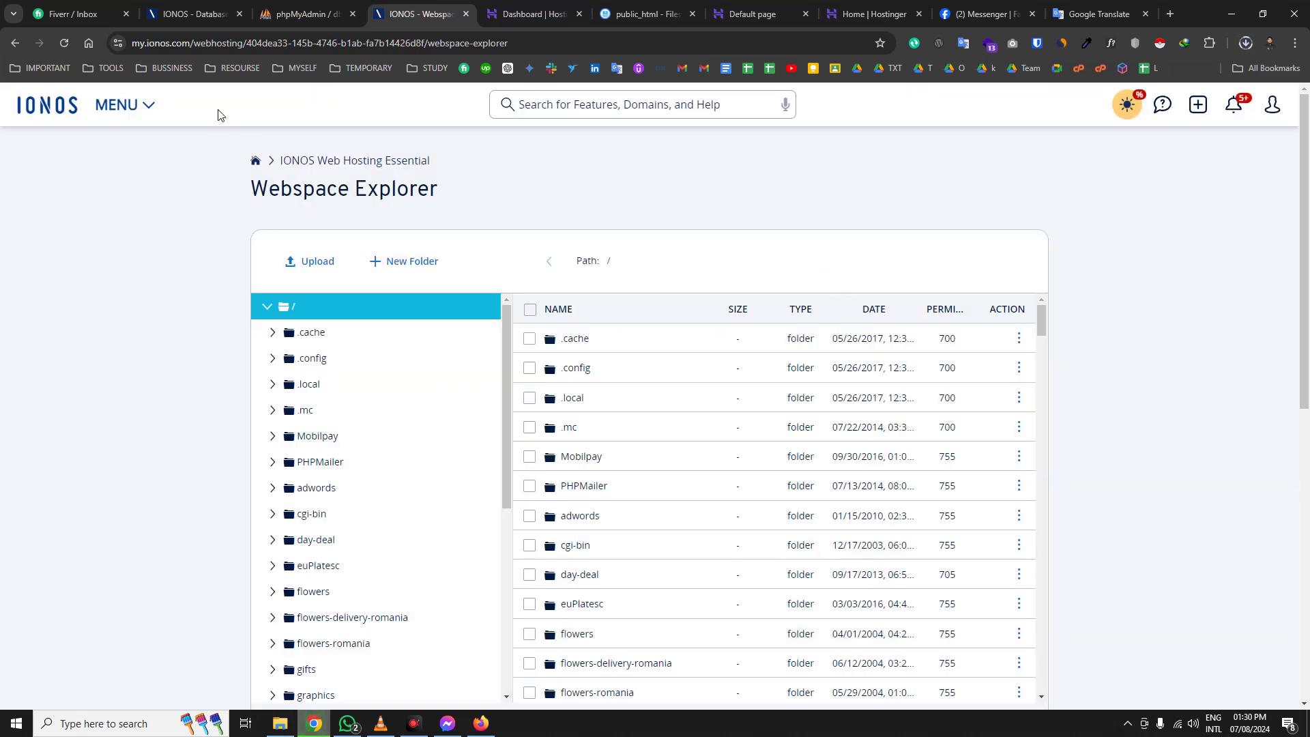
- Reload the Webspace Explorer and examine the root's file list, folder tree and storage usage for the new archive
click(65, 43)
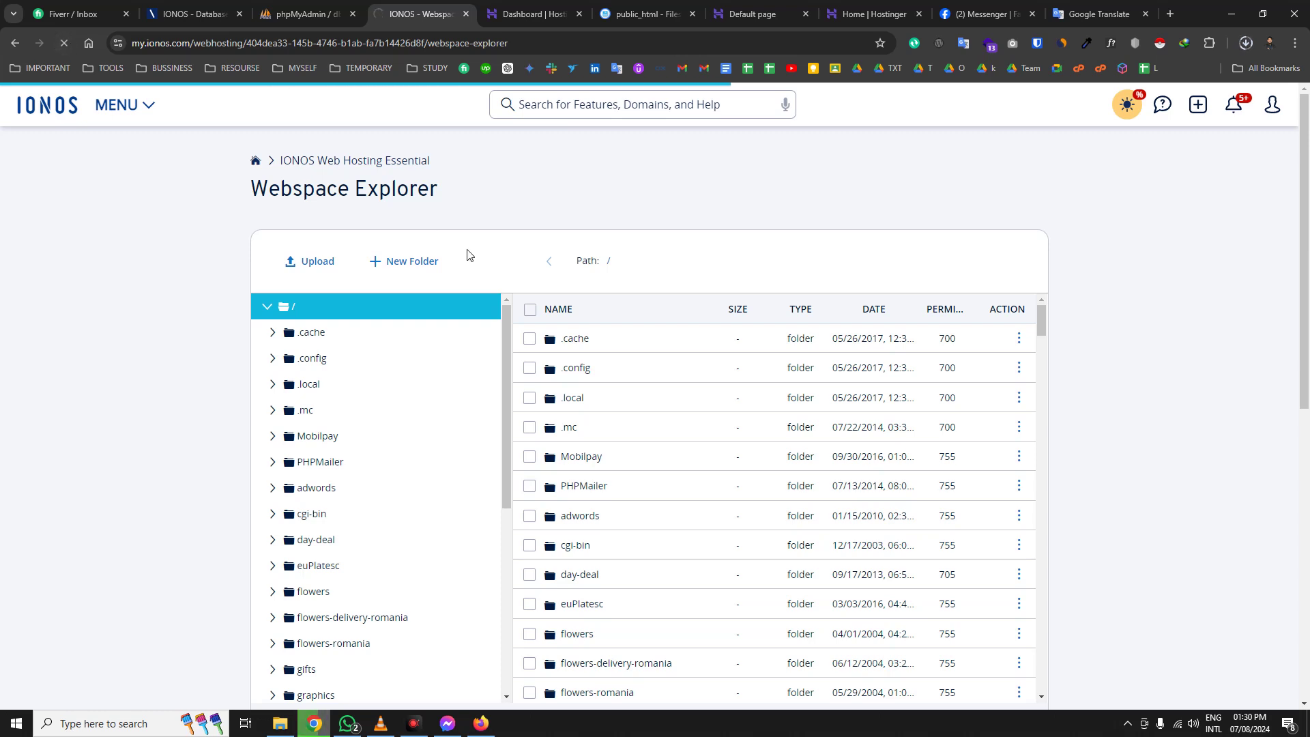
scroll(779, 457, down, 2)
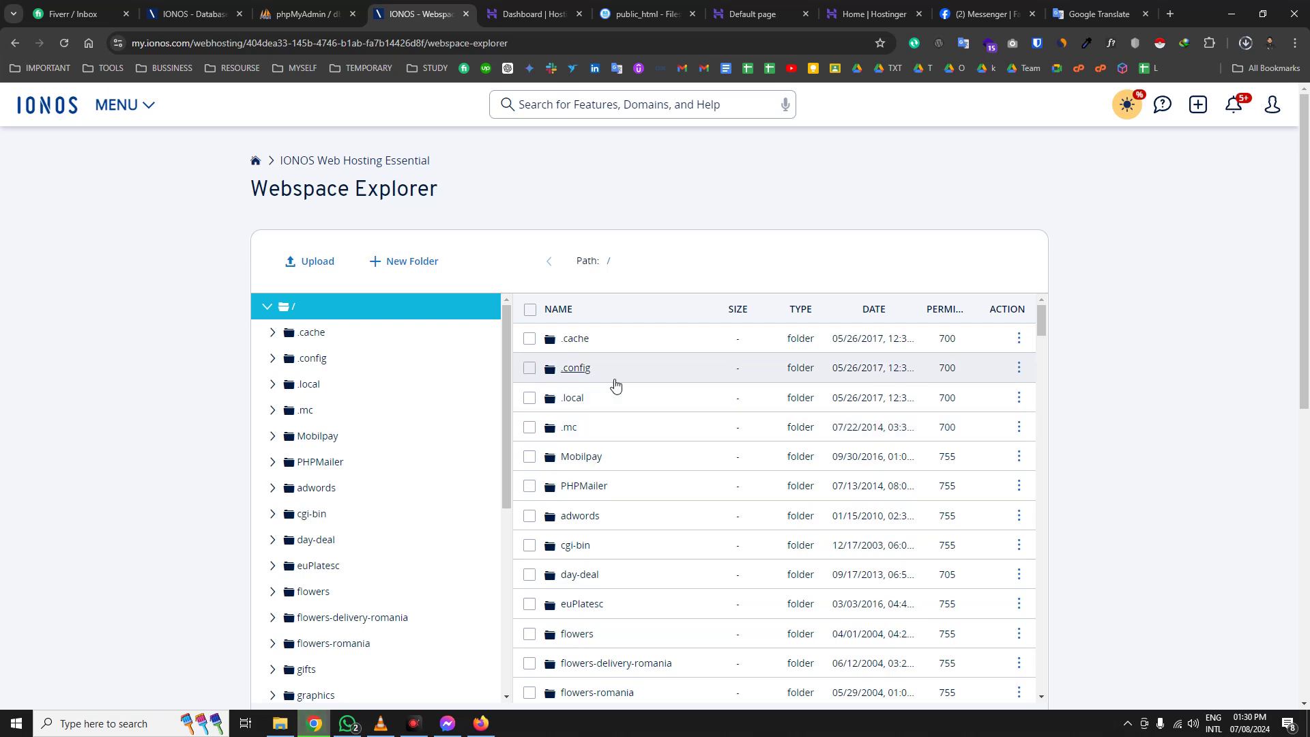
scroll(726, 488, down, 6)
scroll(716, 495, down, 20)
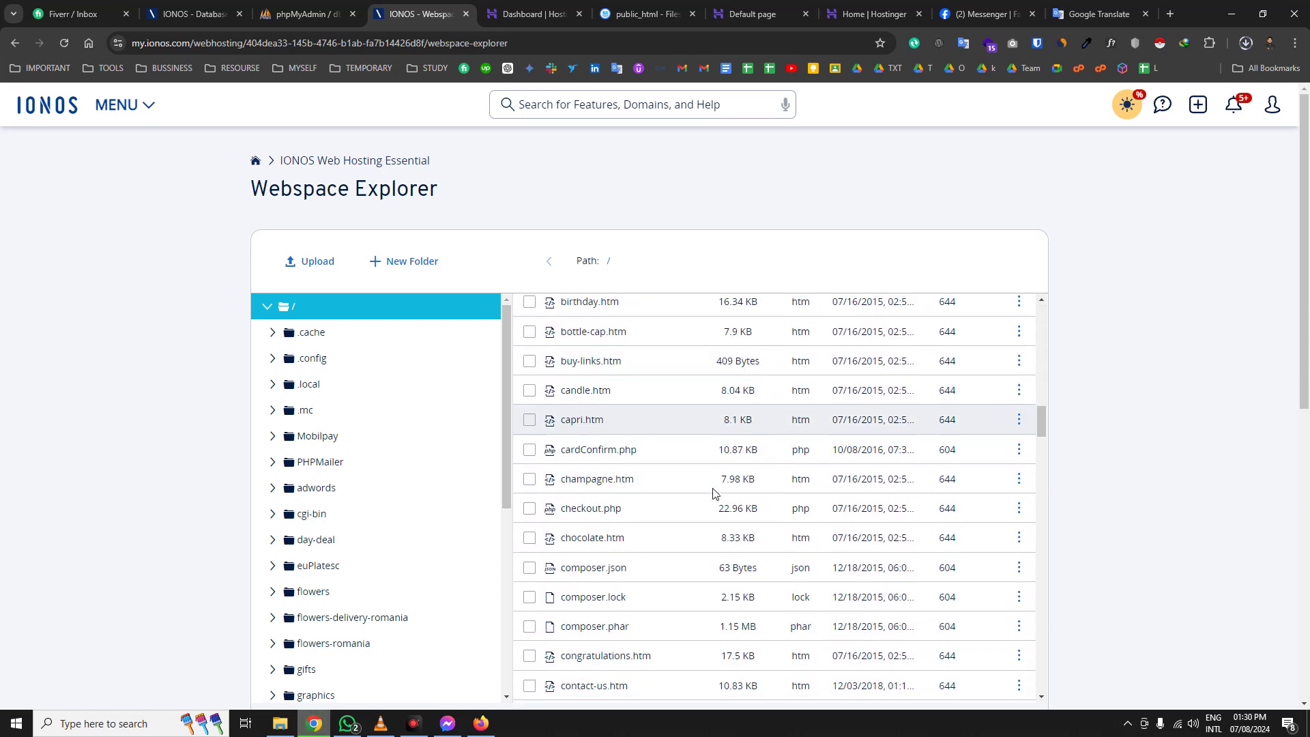
scroll(712, 491, down, 20)
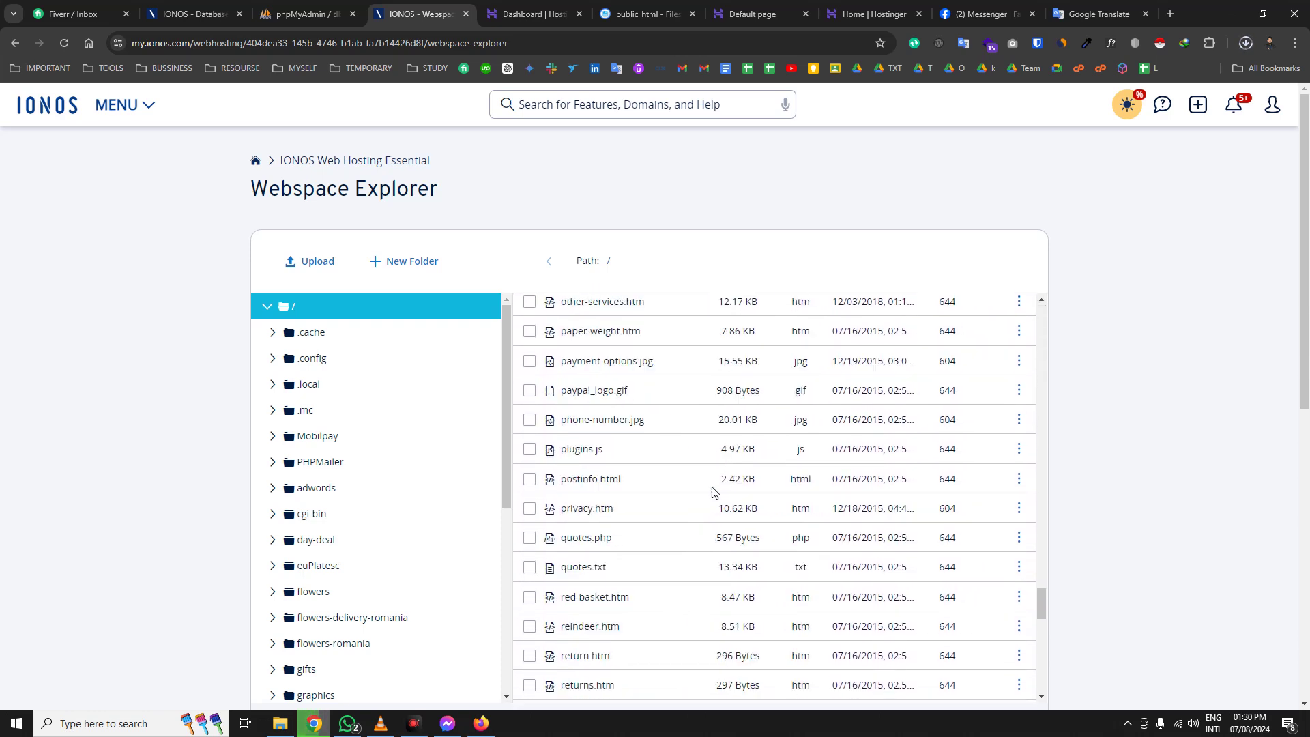
scroll(678, 526, down, 5)
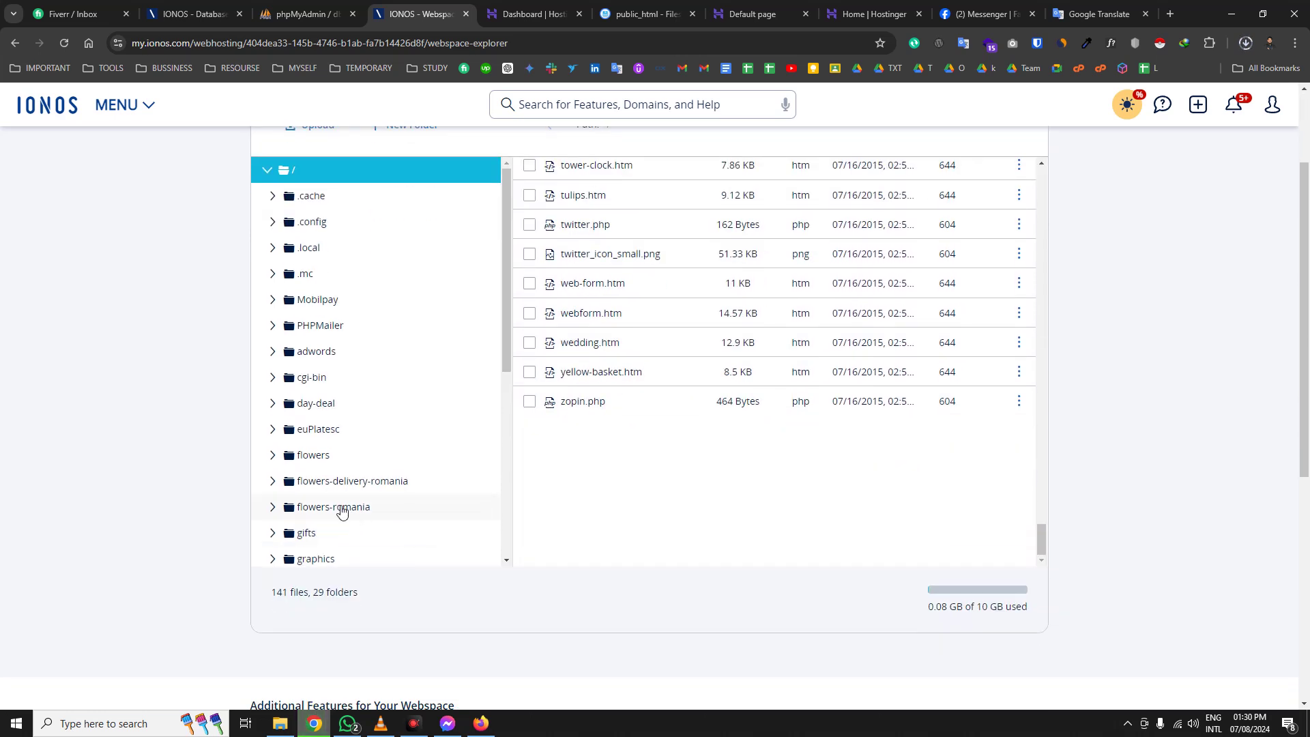
scroll(334, 298, down, 9)
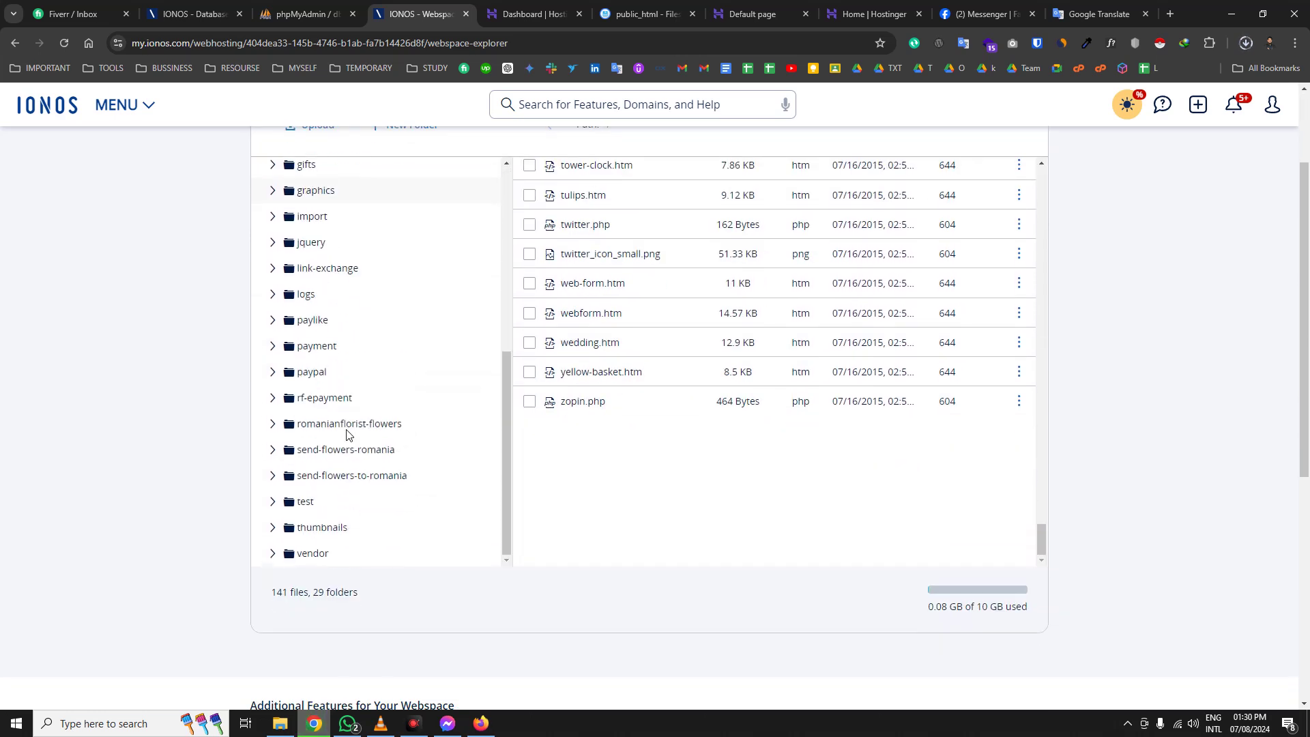
- Select all files and folders in the webspace root, keeping the .cache and .config folders included in the selection
scroll(686, 406, up, 10)
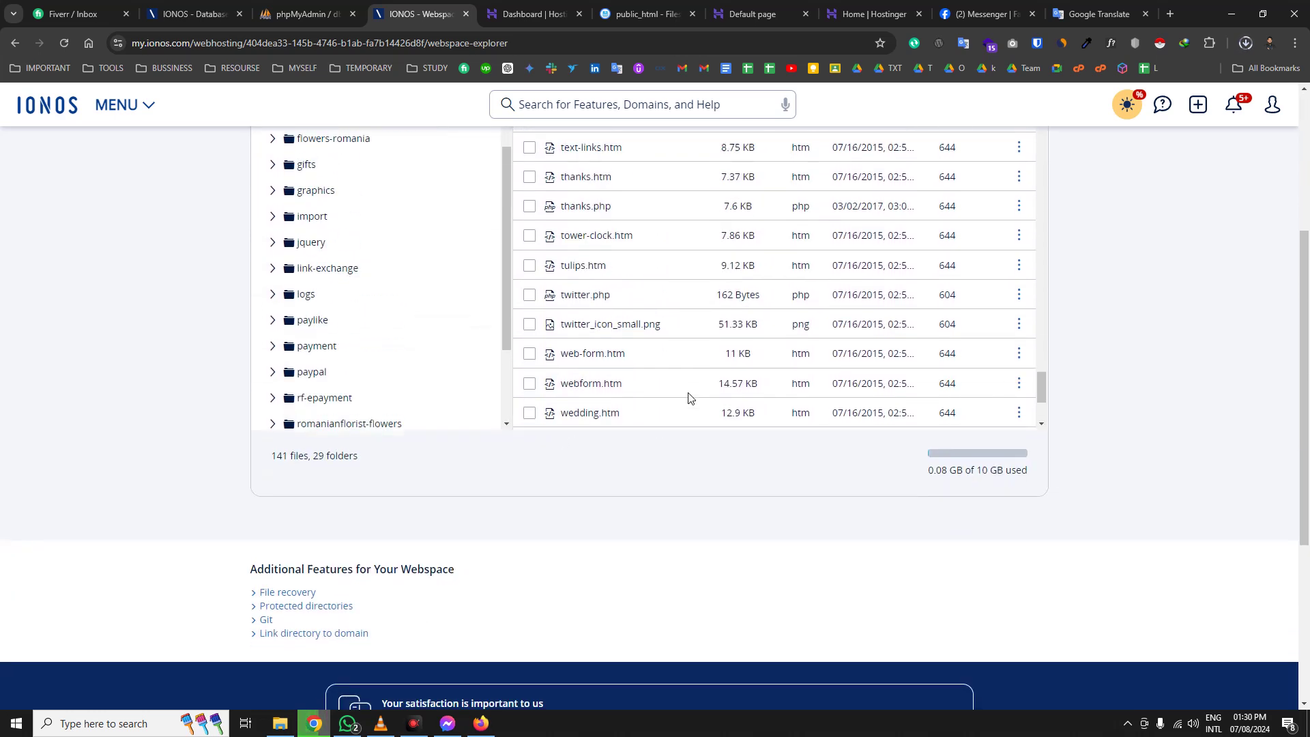
scroll(678, 355, up, 20)
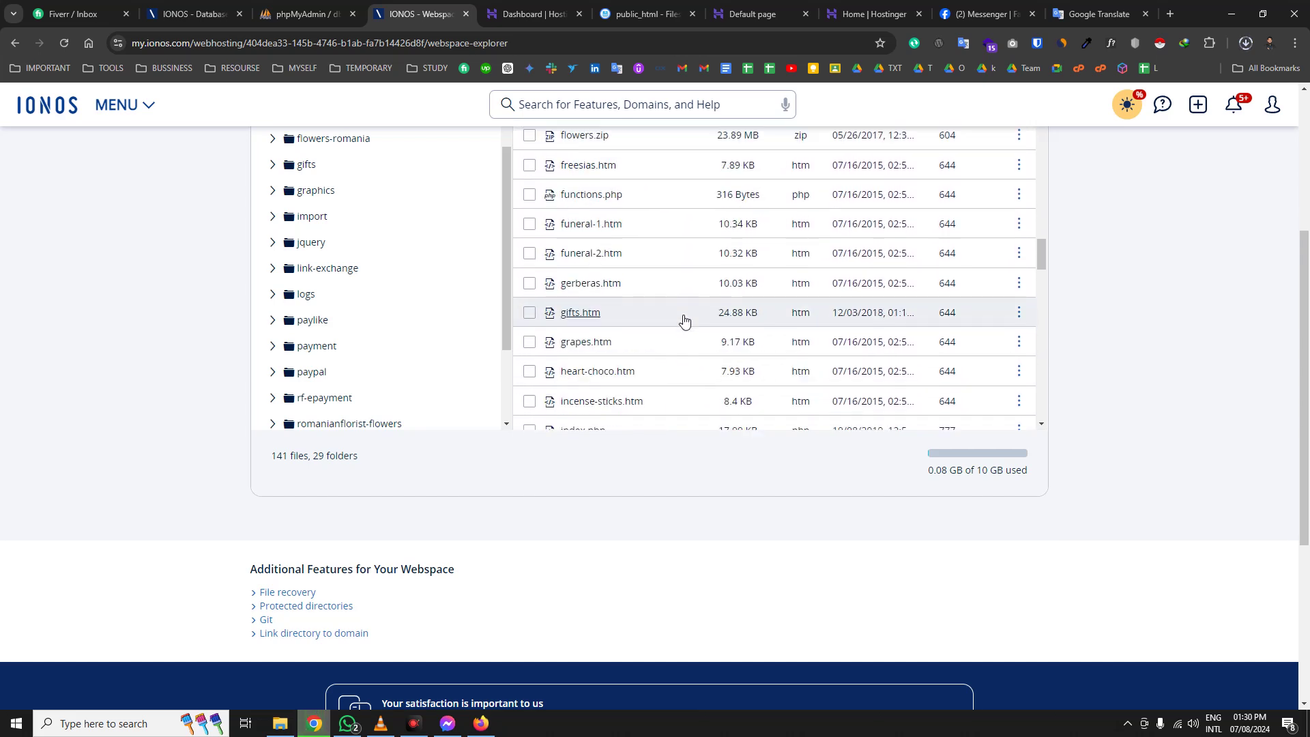
drag(1043, 253, 1041, 39)
scroll(775, 214, down, 4)
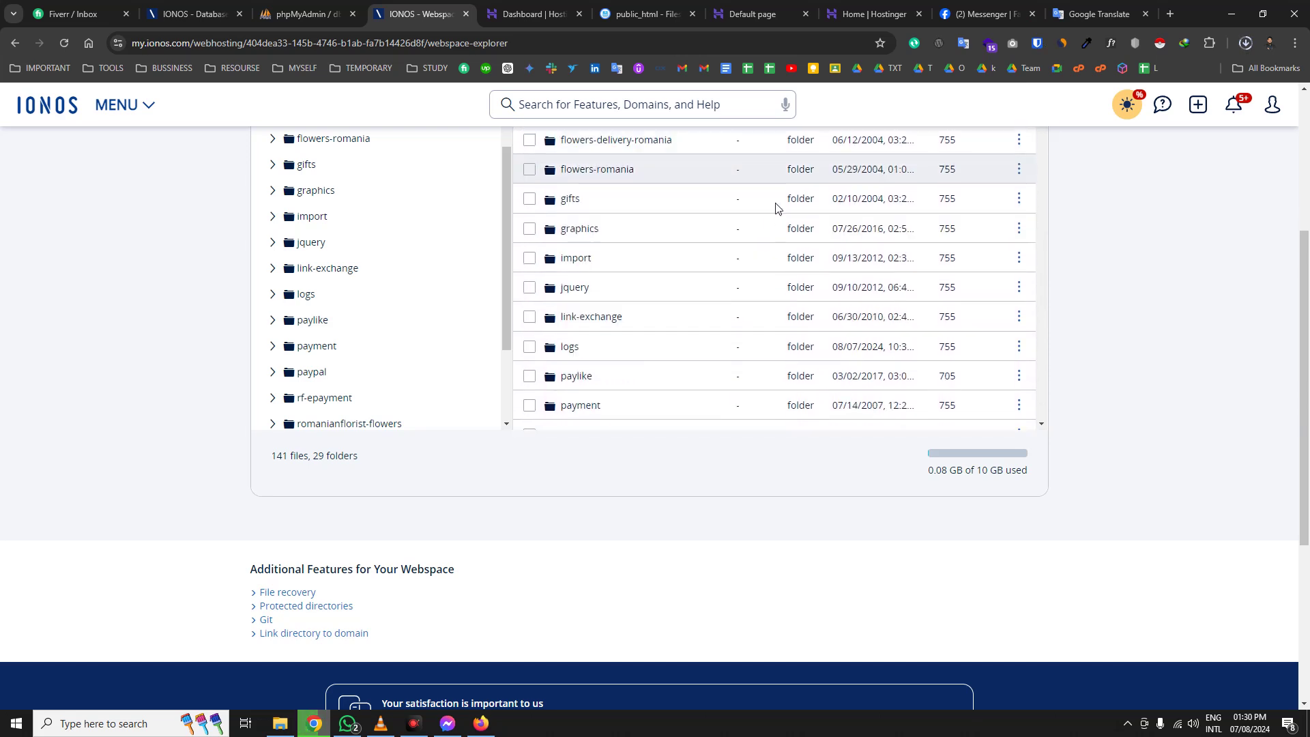
scroll(775, 208, up, 7)
click(530, 173)
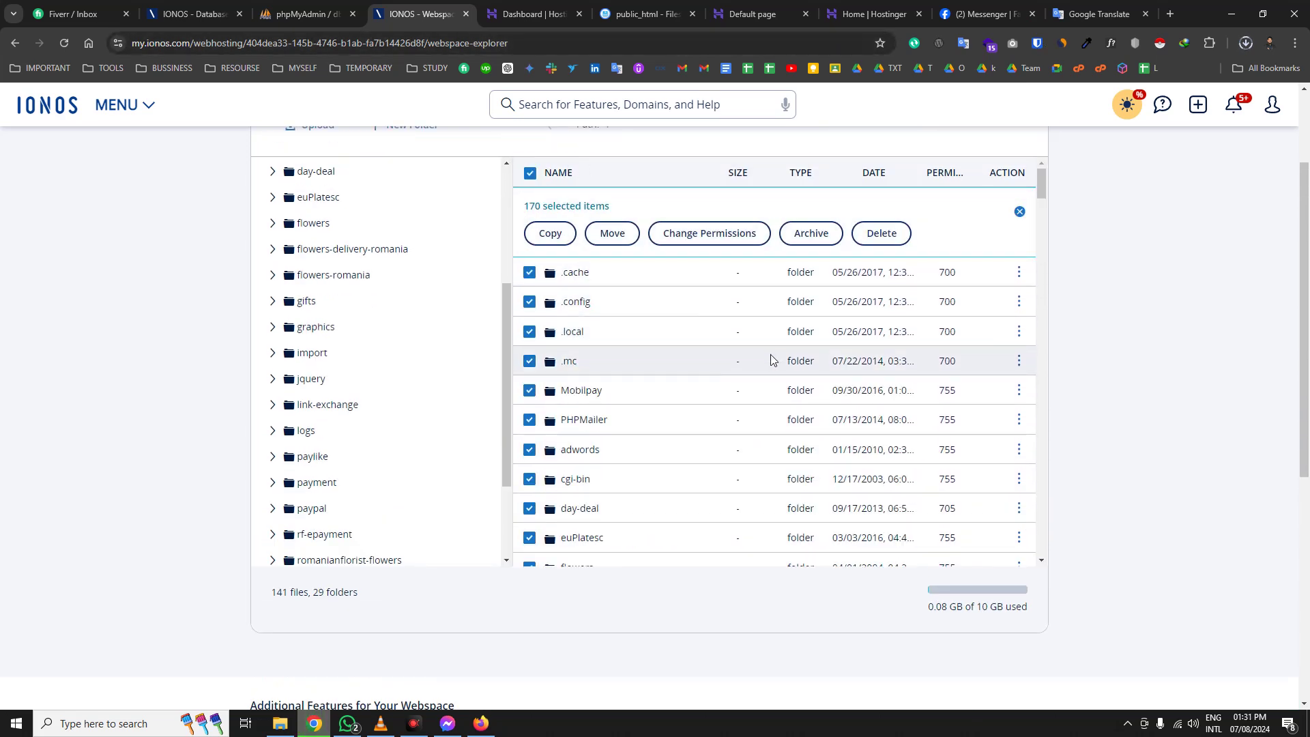
scroll(770, 350, down, 1)
click(530, 206)
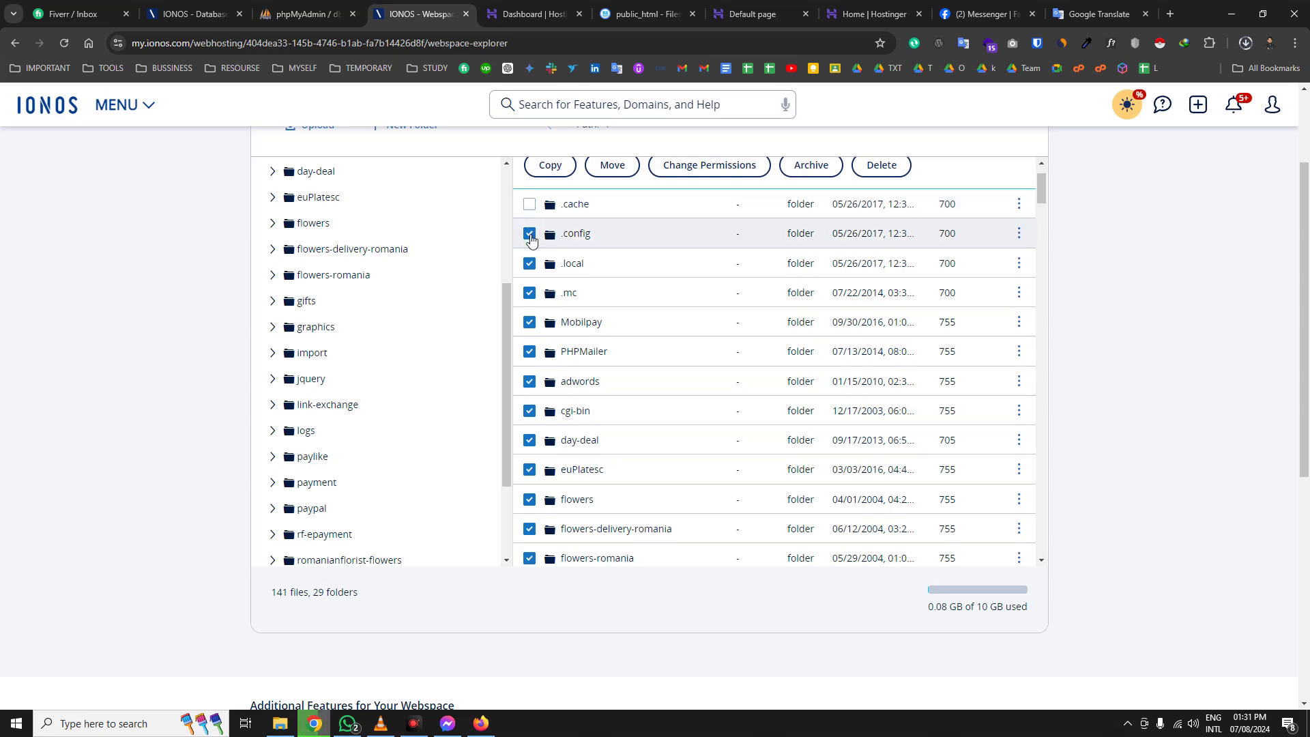
click(529, 233)
click(529, 204)
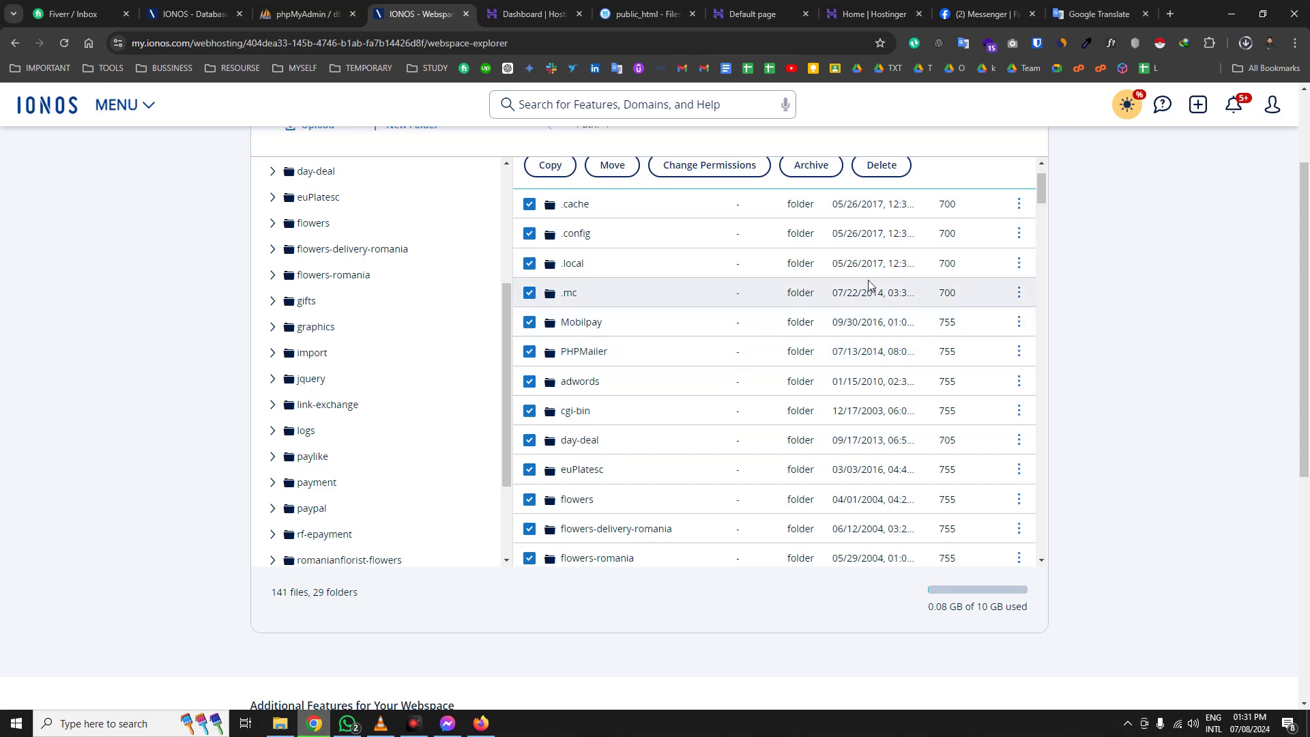
- Start archiving the selected items and read the note about where the archive file is saved
scroll(868, 281, up, 1)
click(813, 239)
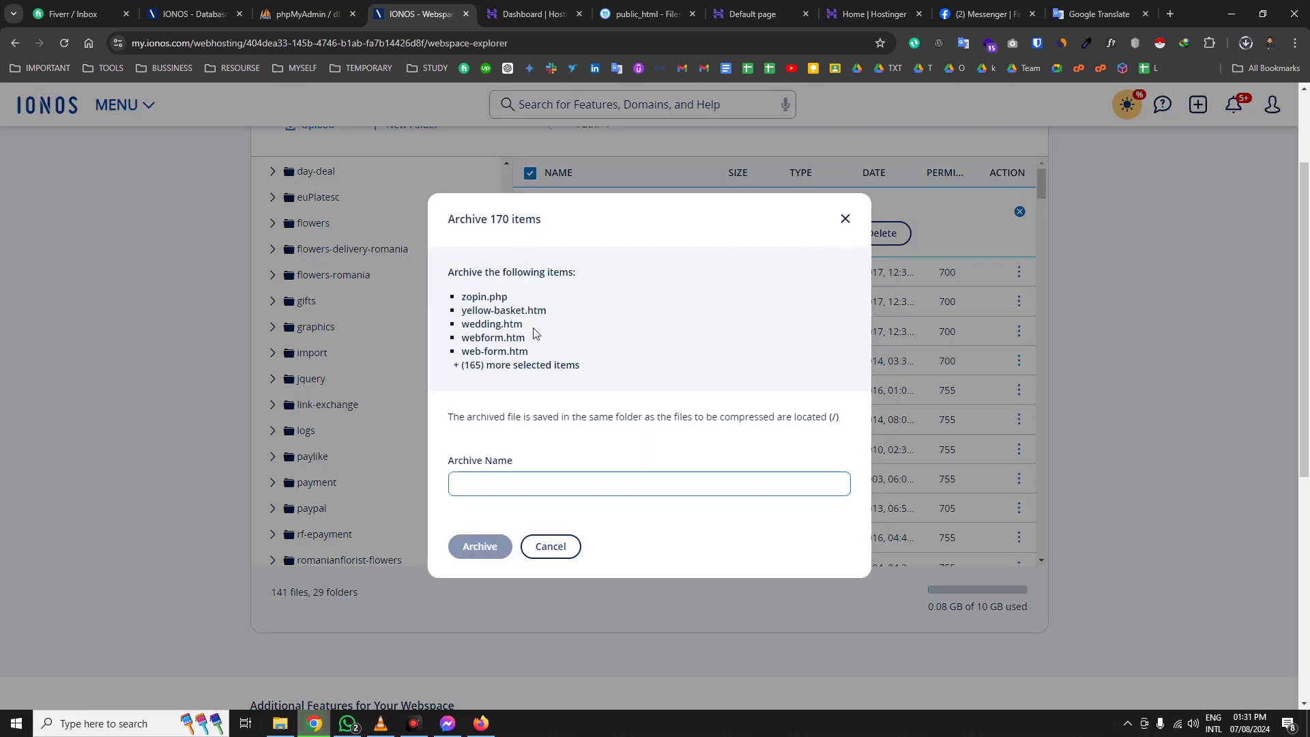
triple_click(523, 416)
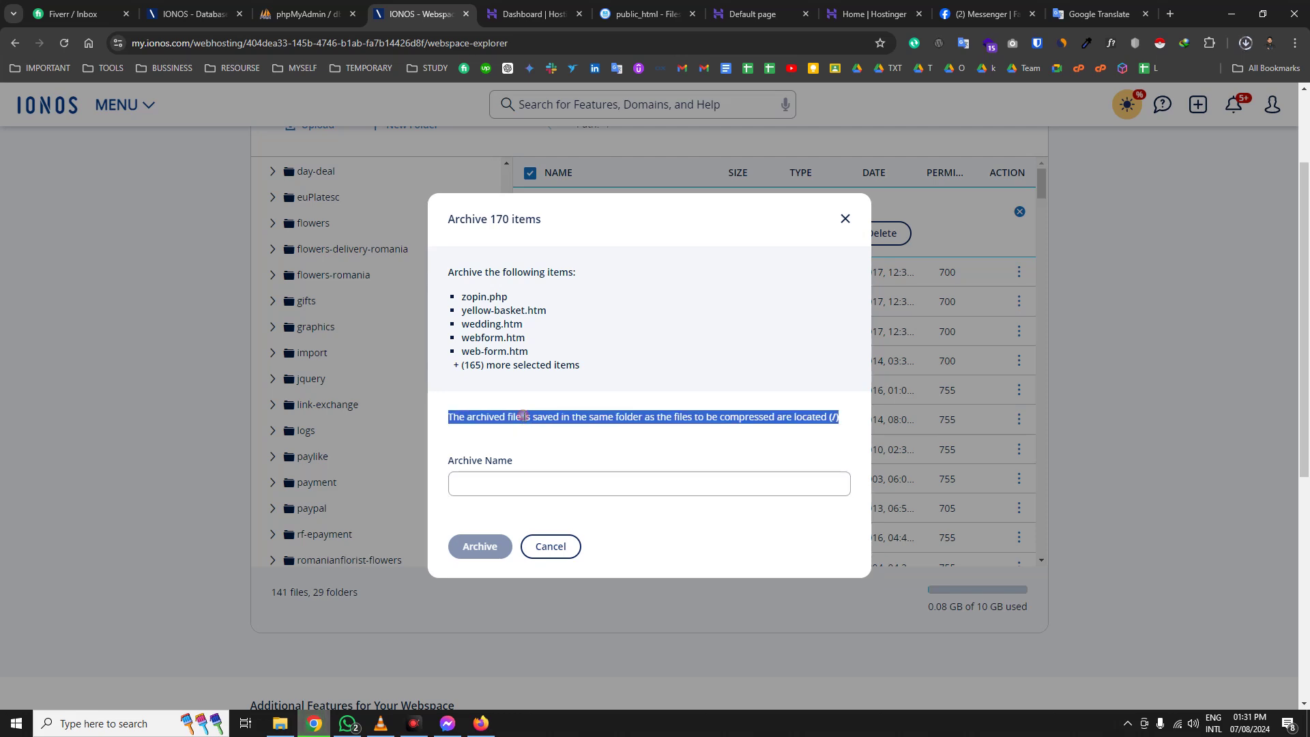
triple_click(682, 418)
double_click(682, 418)
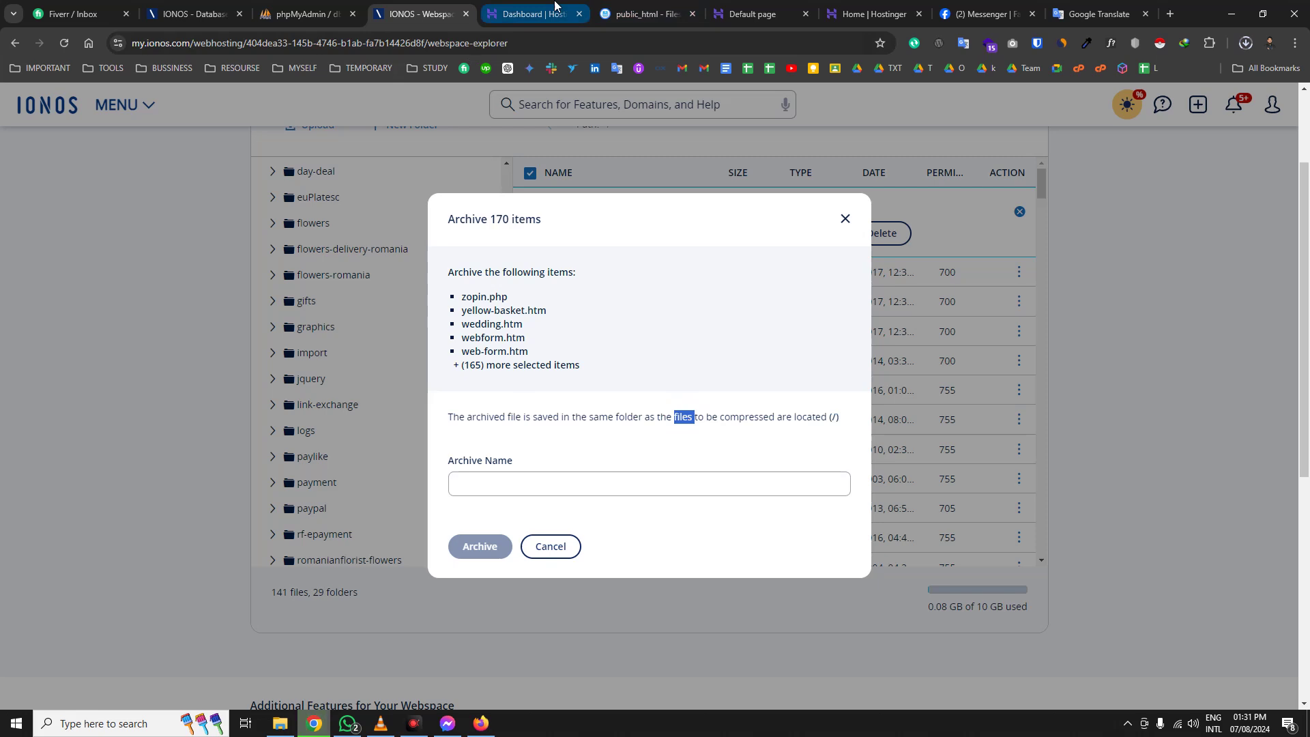
- Search Google for "how can i archive ionos files" in the phpMyAdmin tab
click(339, 6)
click(374, 38)
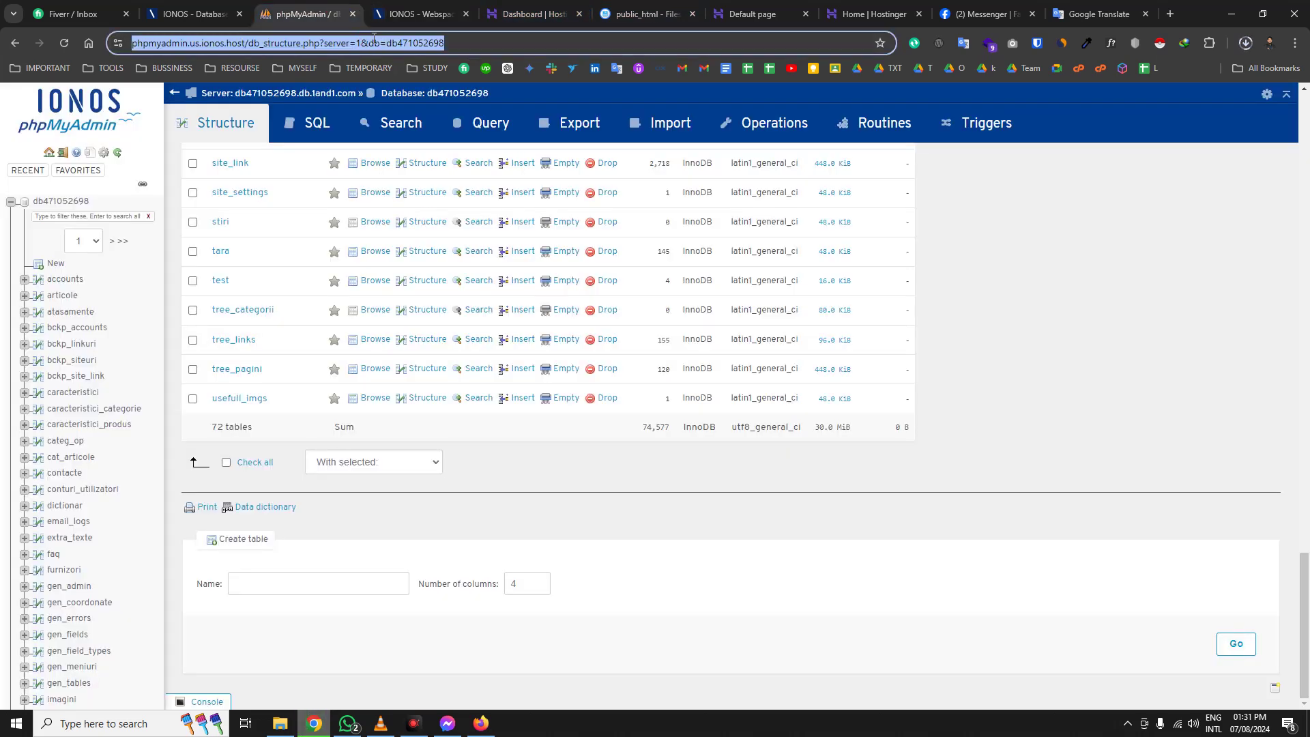
text(how cani)
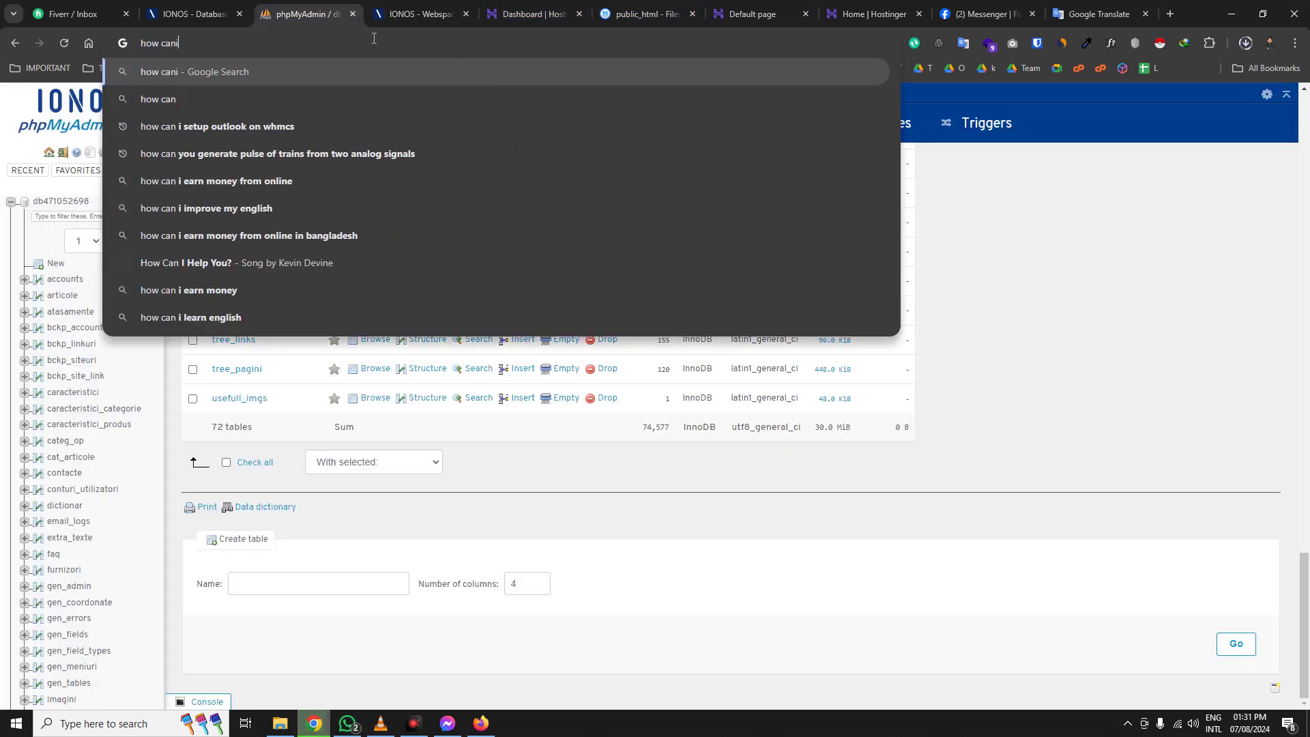
key(BackSpace)
text(i )
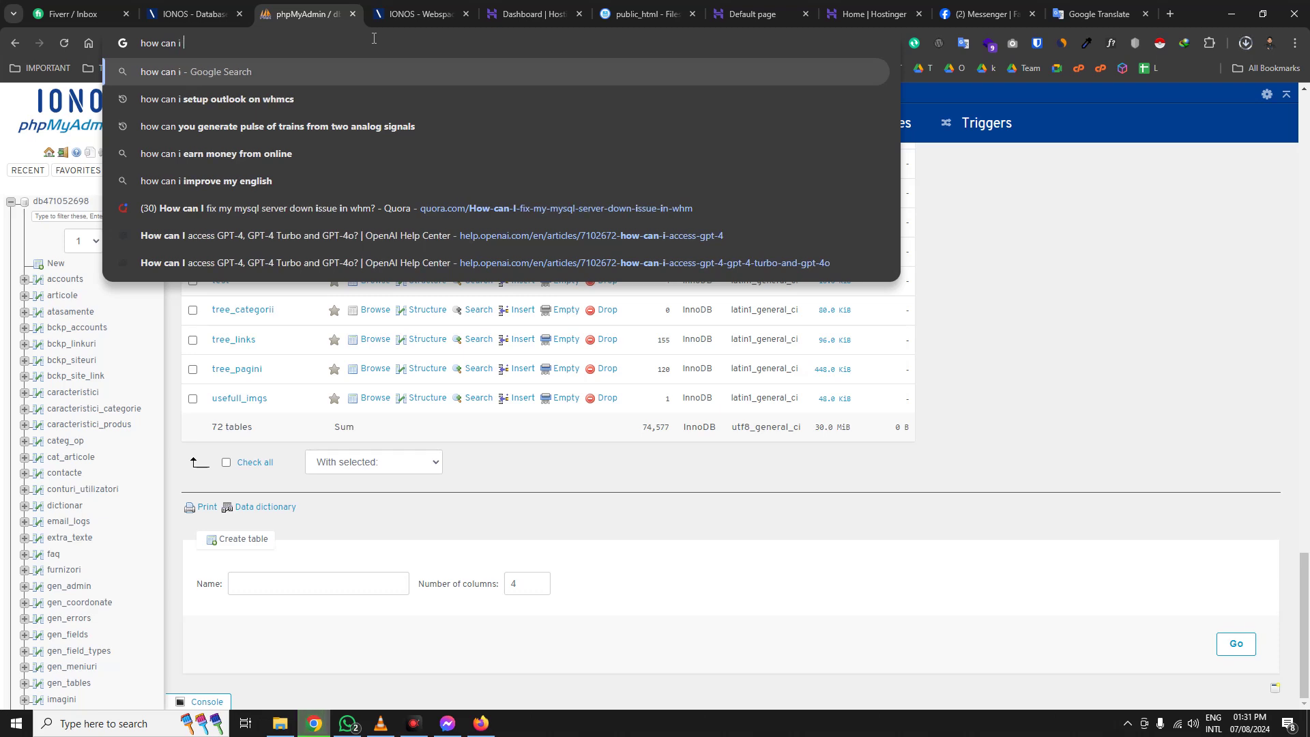
text(arc)
text(ve )
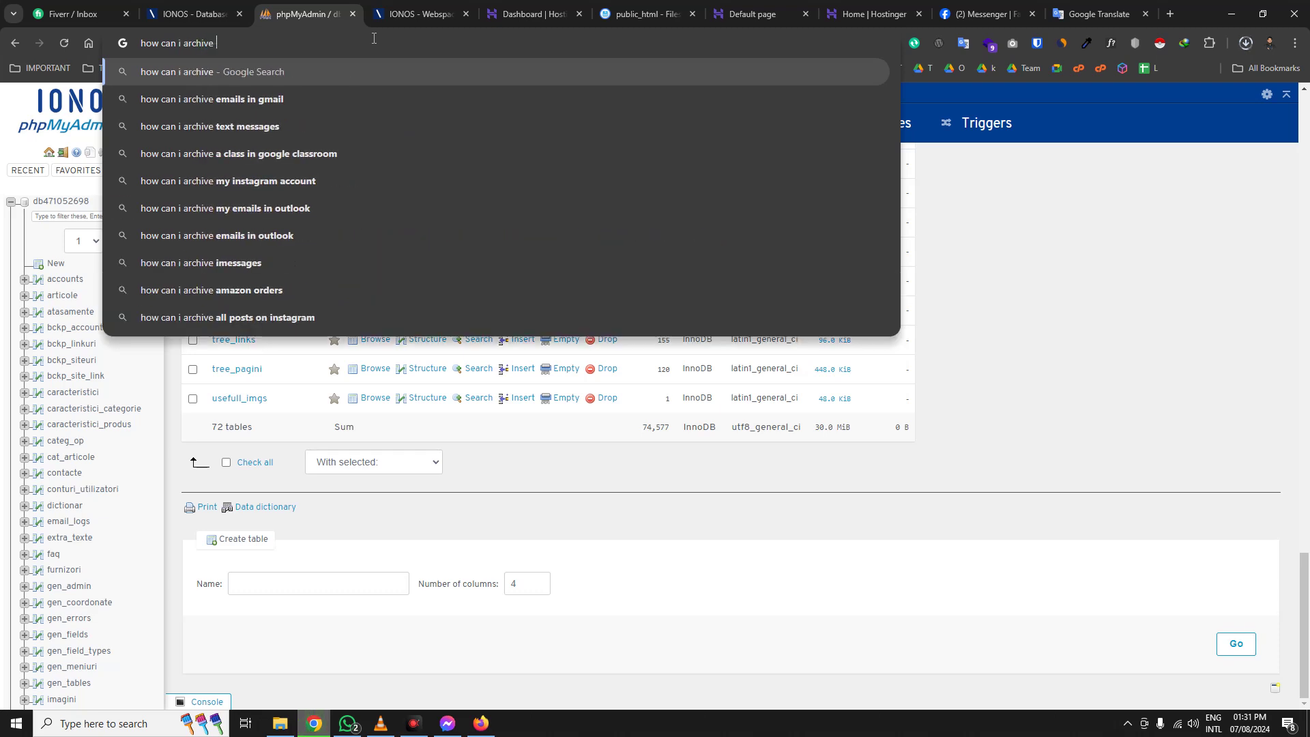
text(ionos files)
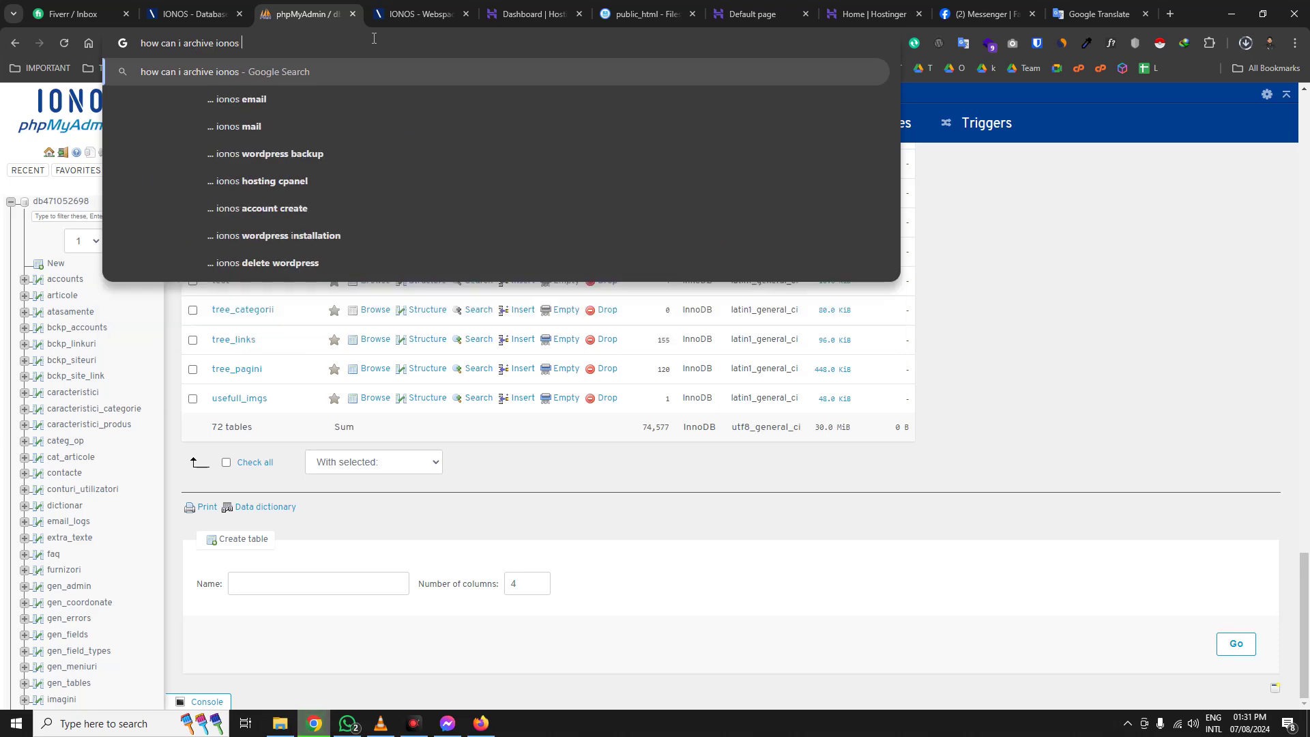
key(Return)
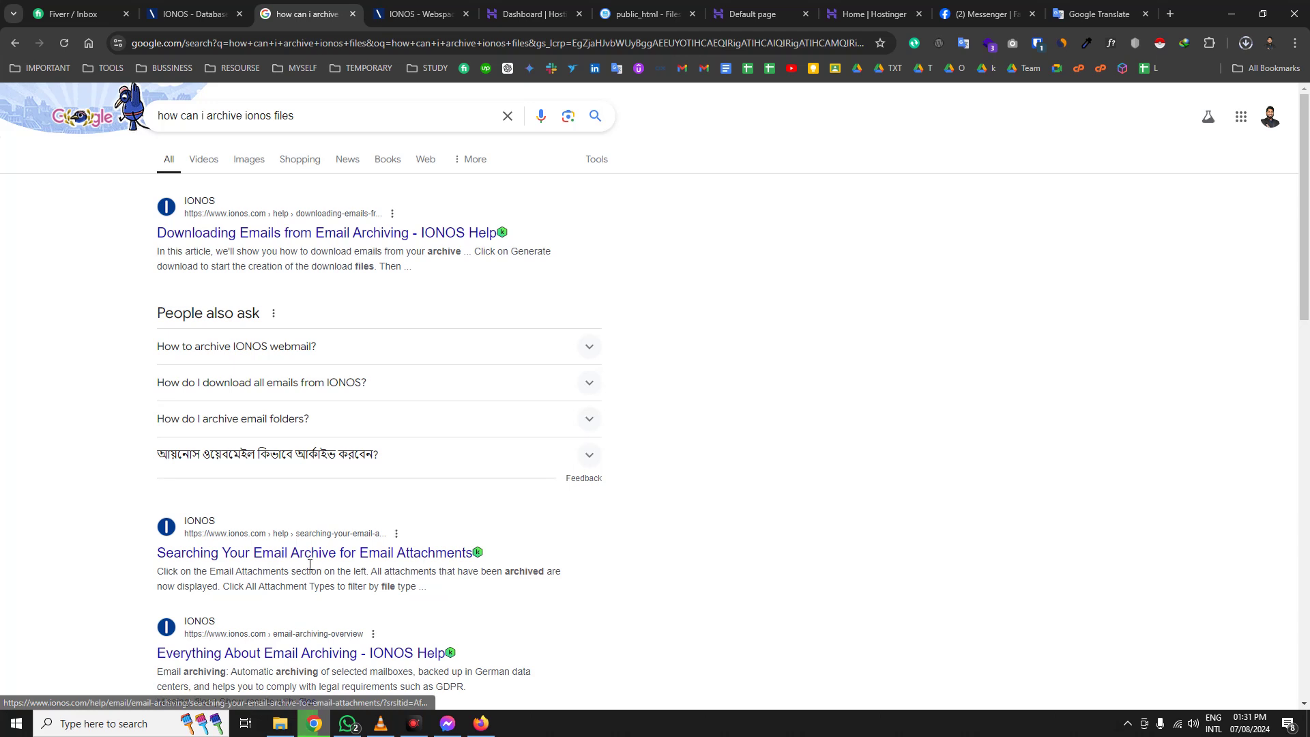
- Refine the search to "how can i archive ionos web files" and open the "How to create a ZIP File" result
scroll(315, 553, down, 2)
click(255, 101)
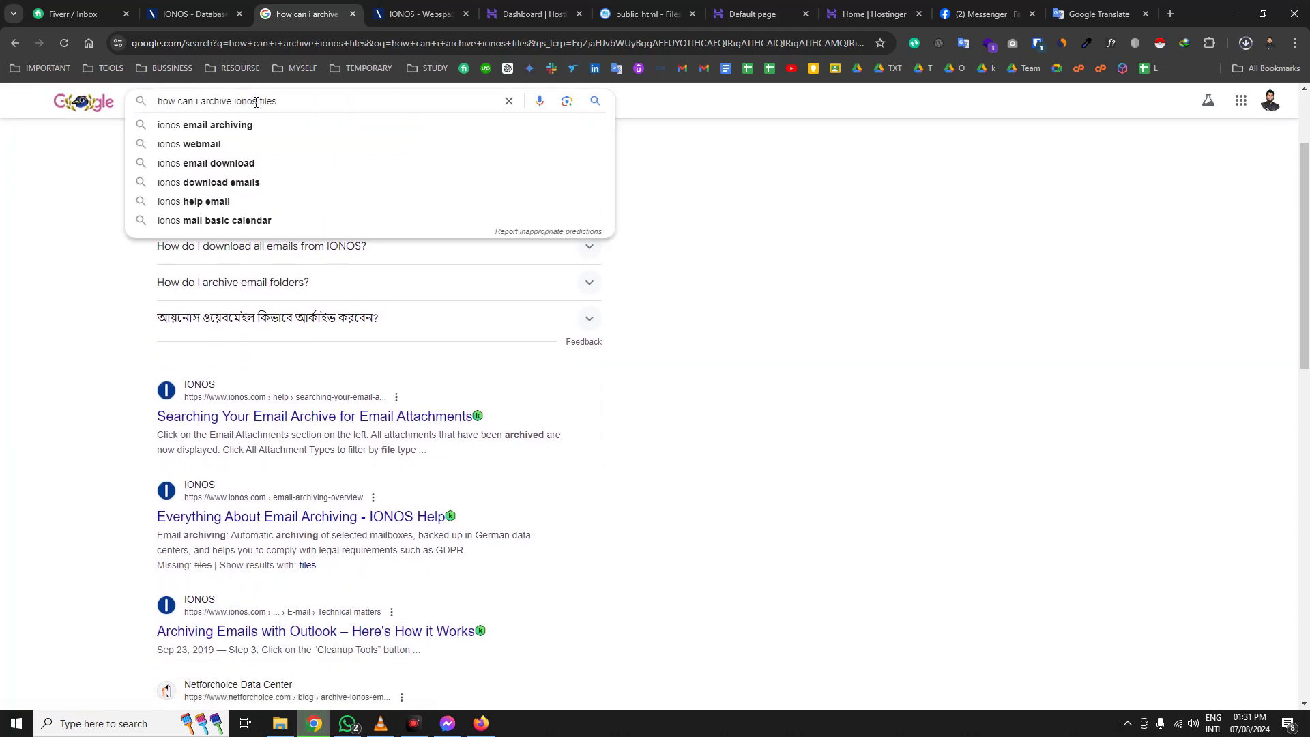
text(web)
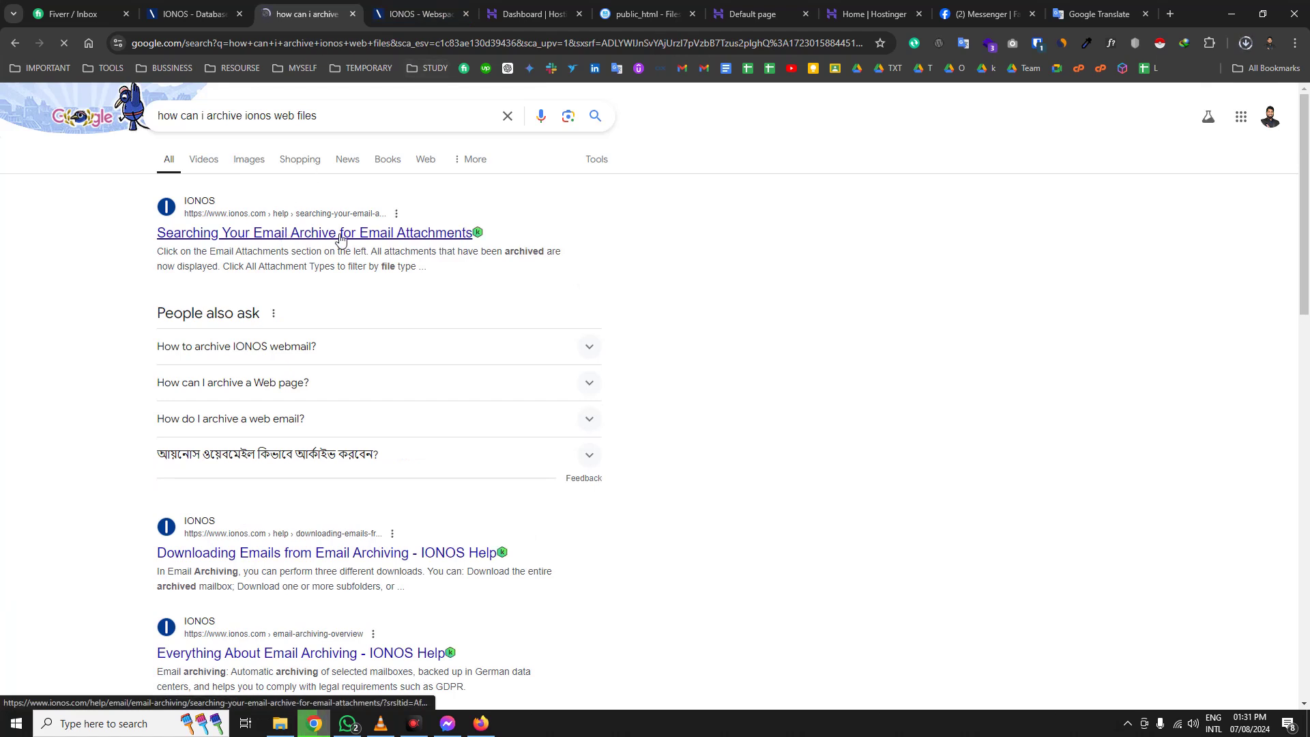
scroll(244, 632, down, 5)
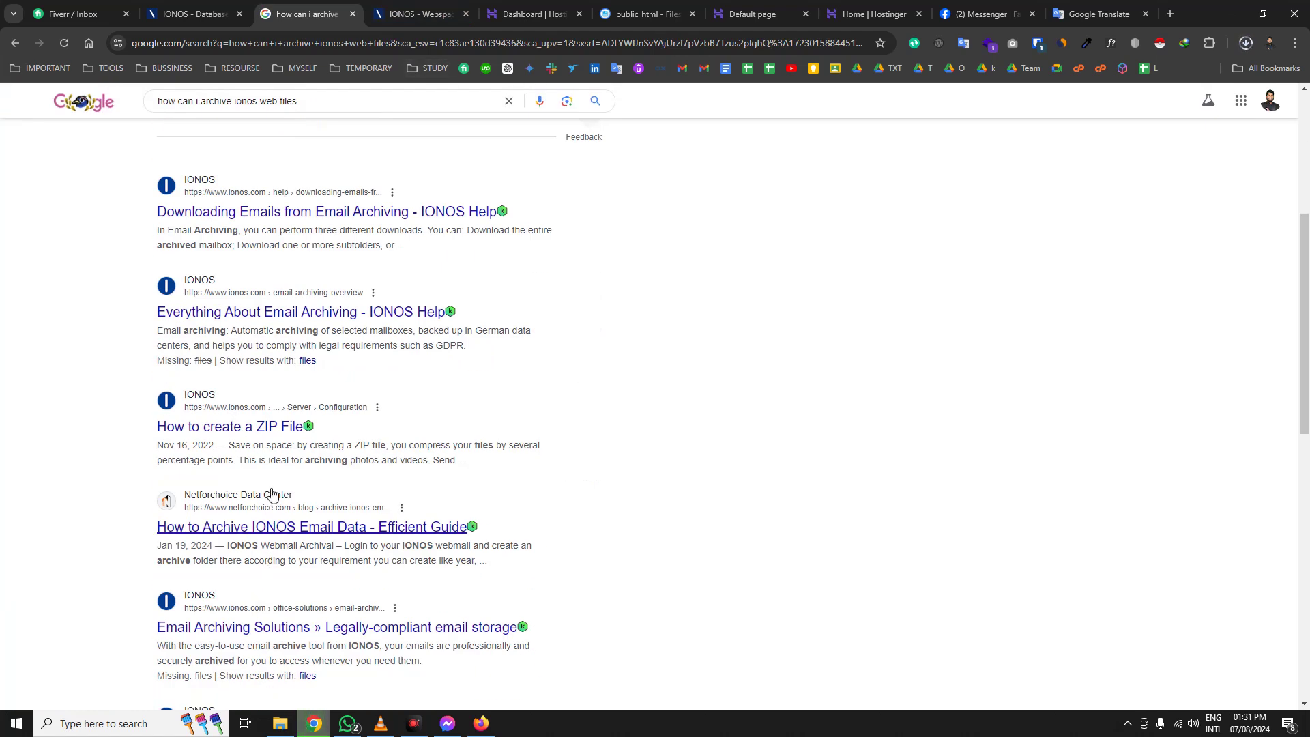
click(253, 428)
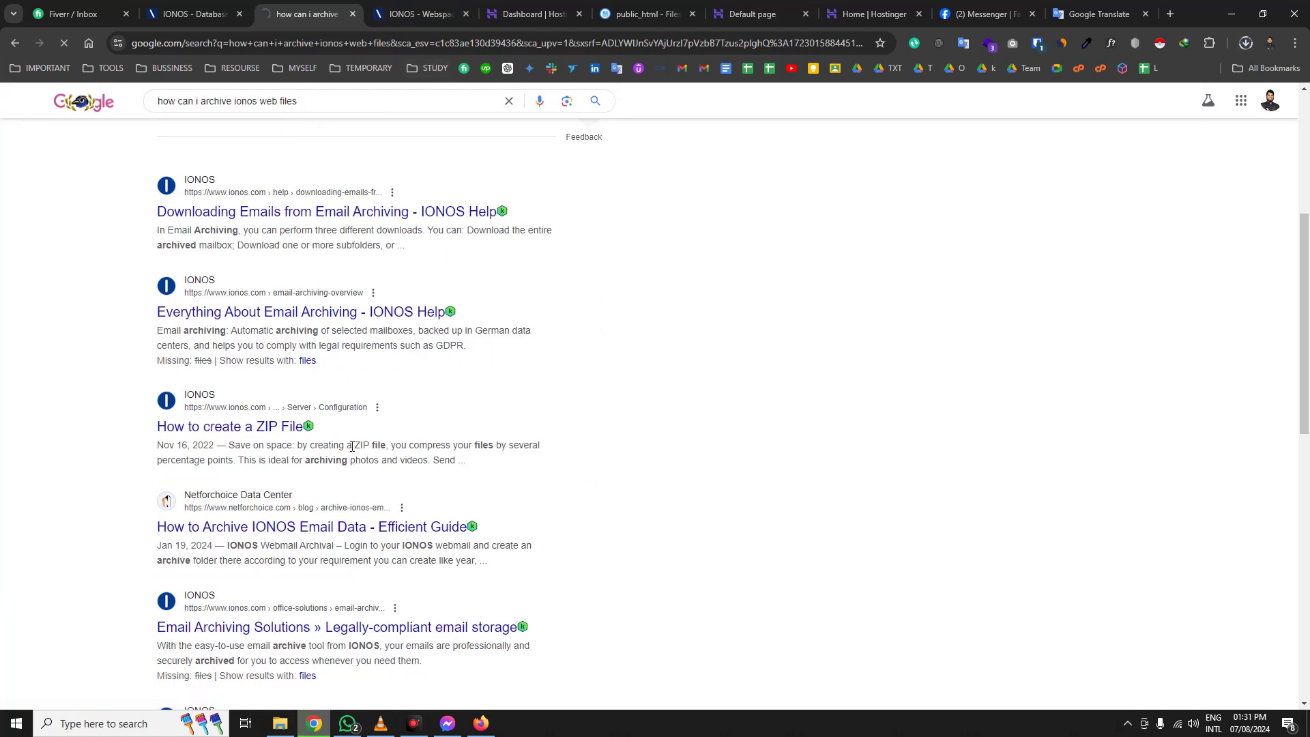
scroll(375, 504, down, 2)
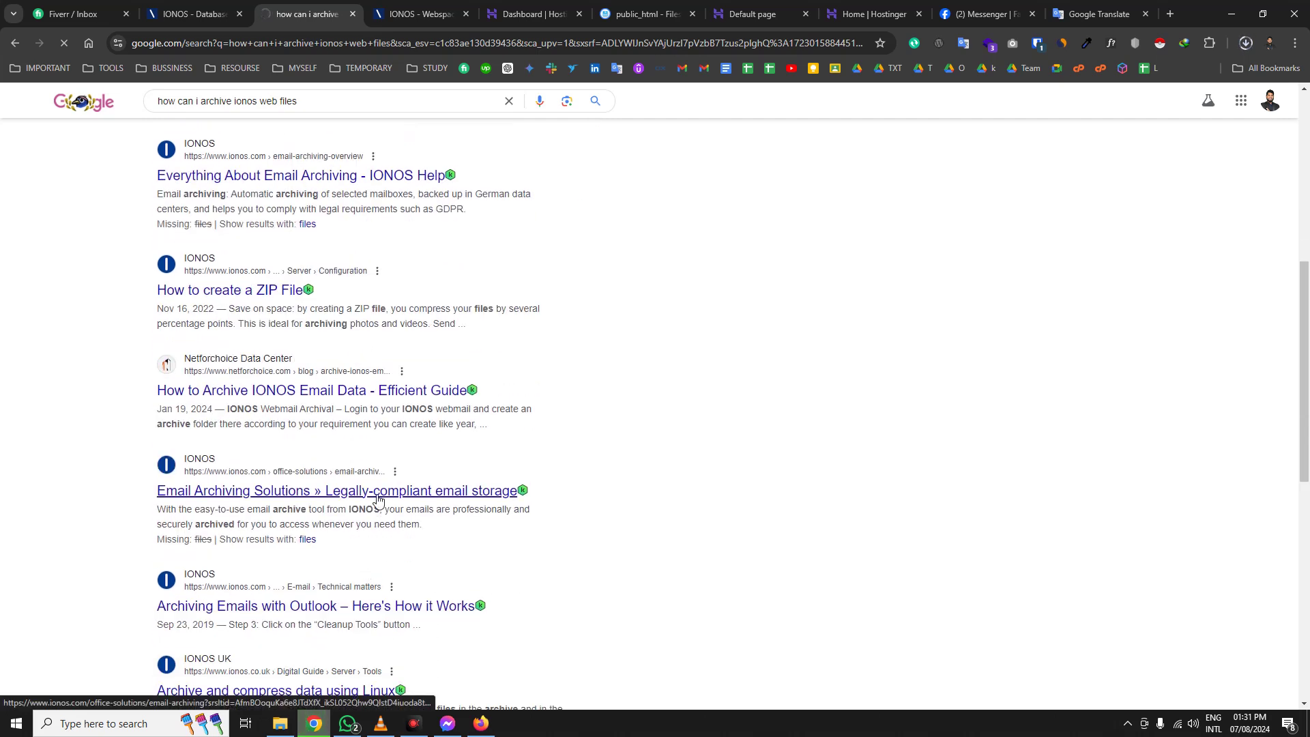
- Return to the Webspace Explorer and archive the selected items under the name backup2
key(ctrl+Tab)
click(545, 480)
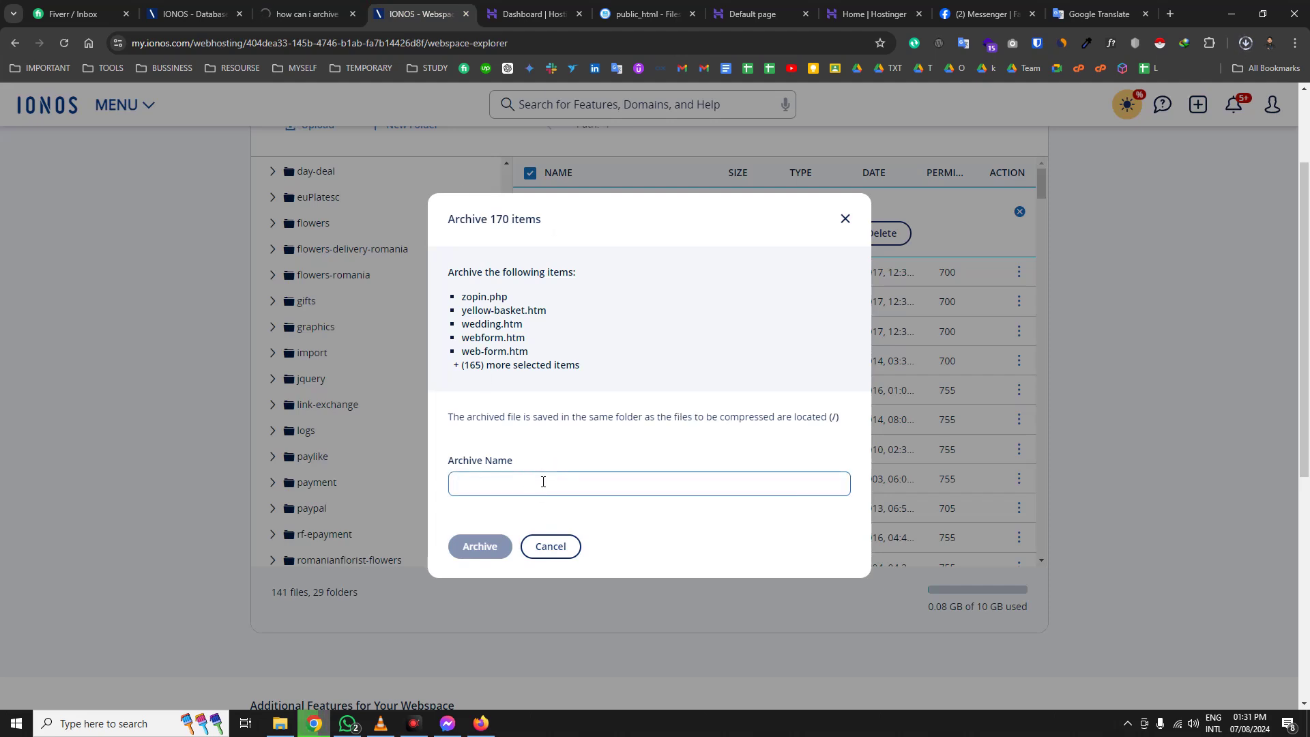
text(backup2)
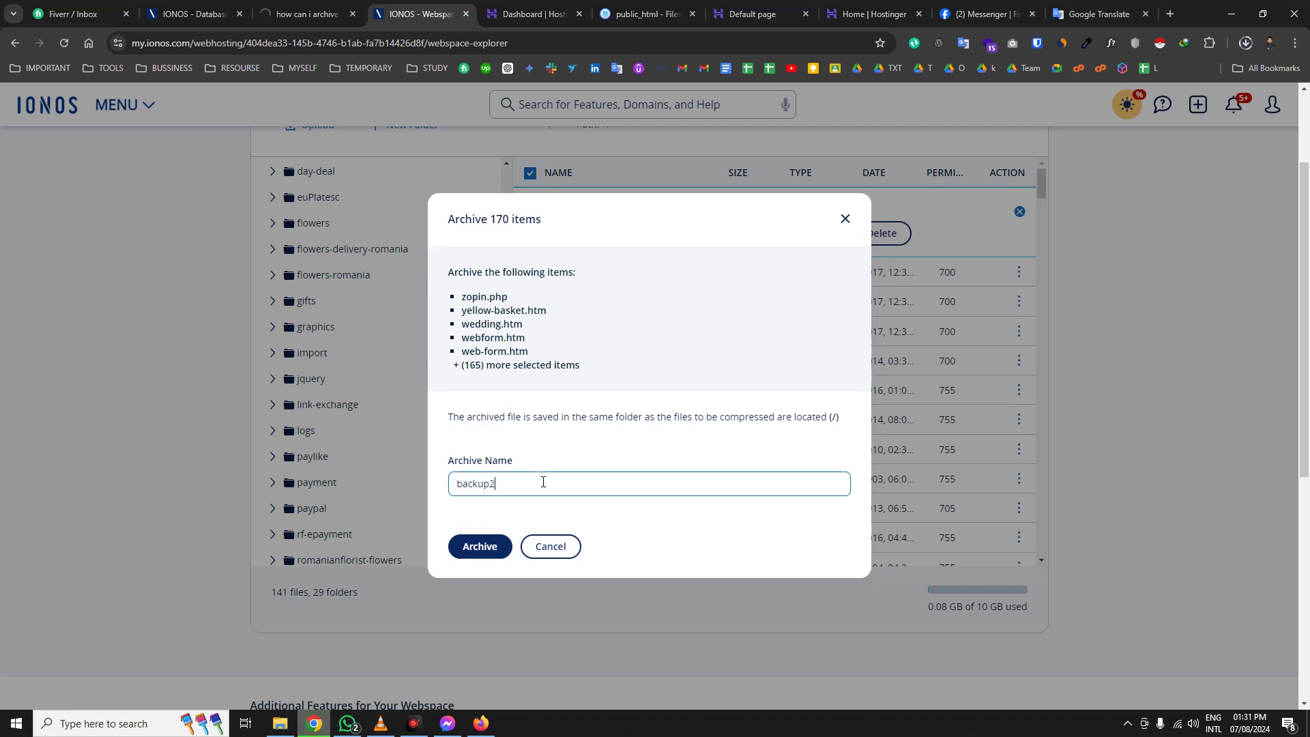
click(490, 549)
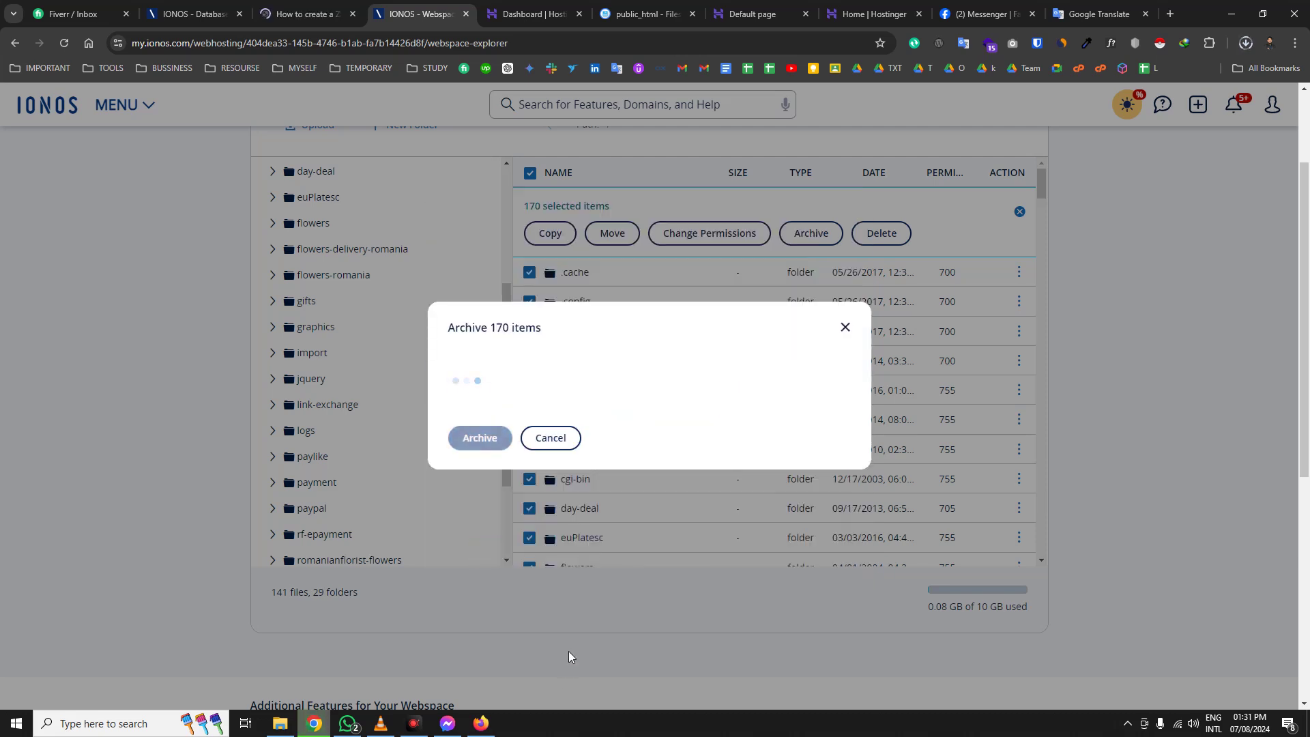
- Skim the IONOS guide on creating a ZIP file and close its tab
click(344, 9)
scroll(494, 482, down, 10)
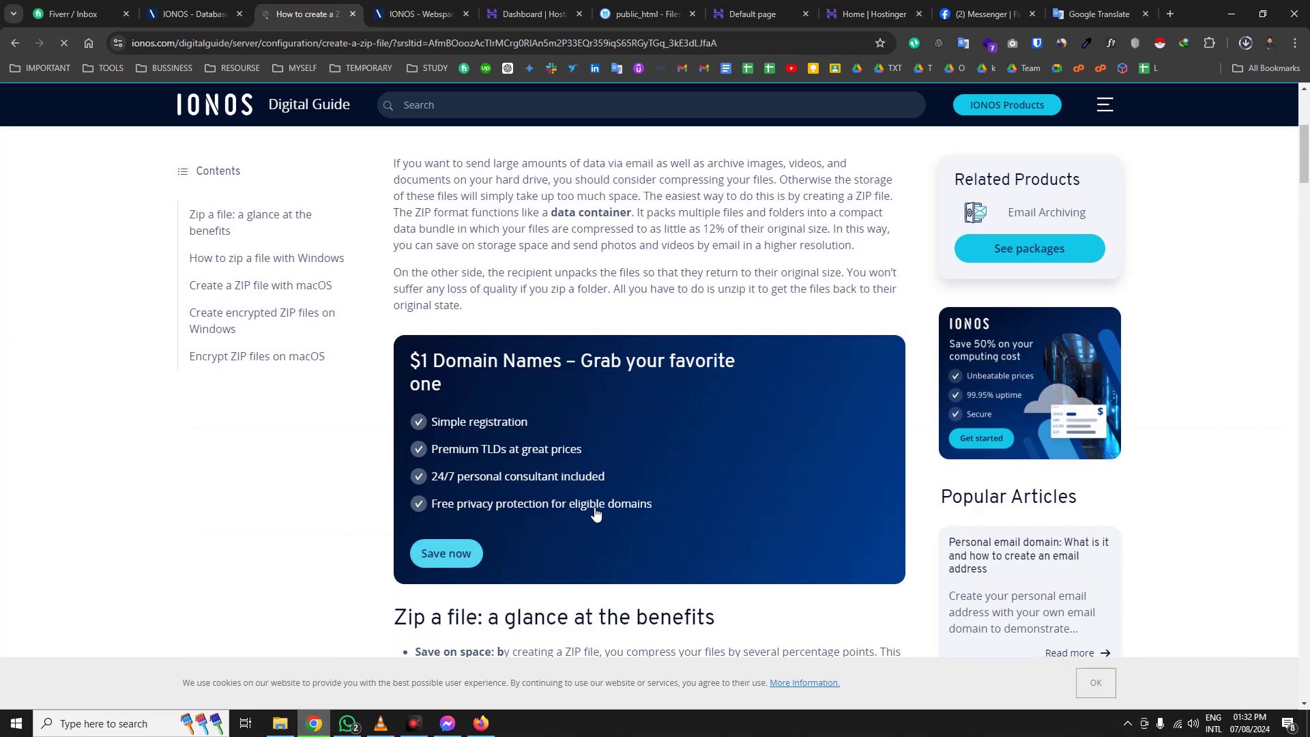
scroll(495, 483, down, 15)
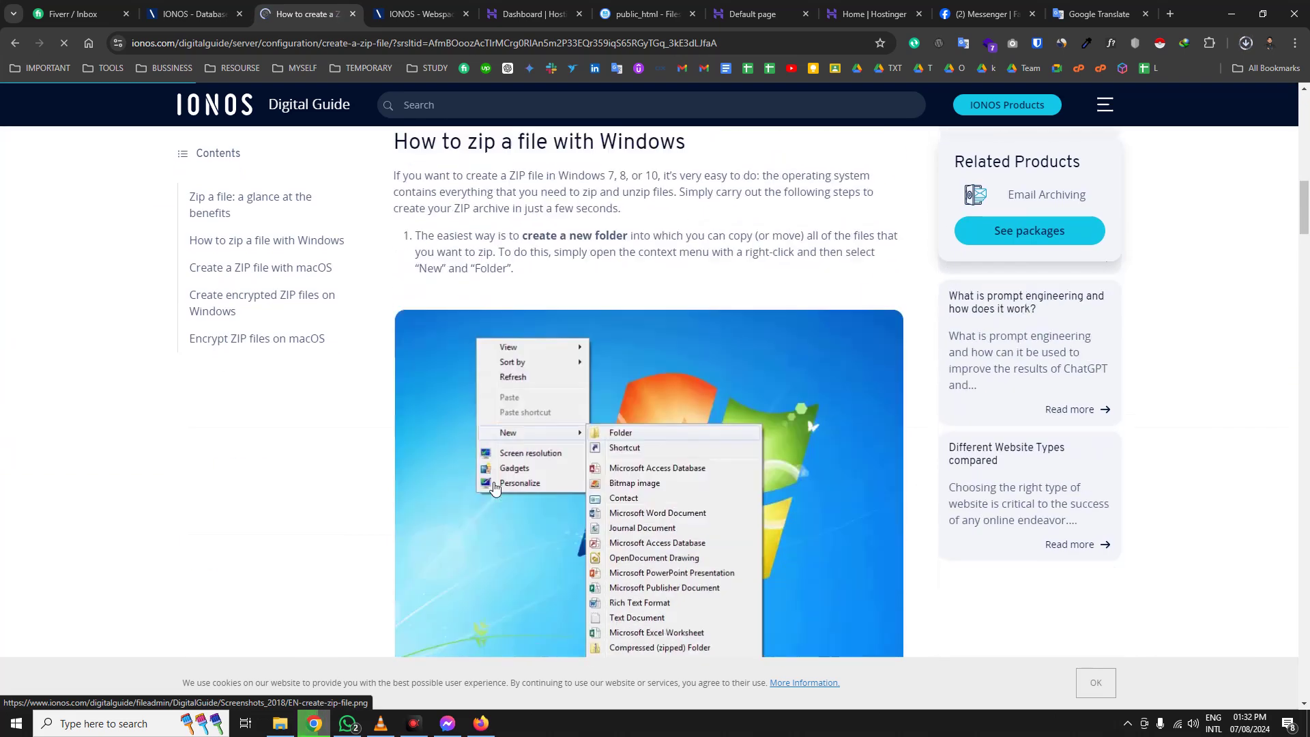
scroll(605, 516, down, 20)
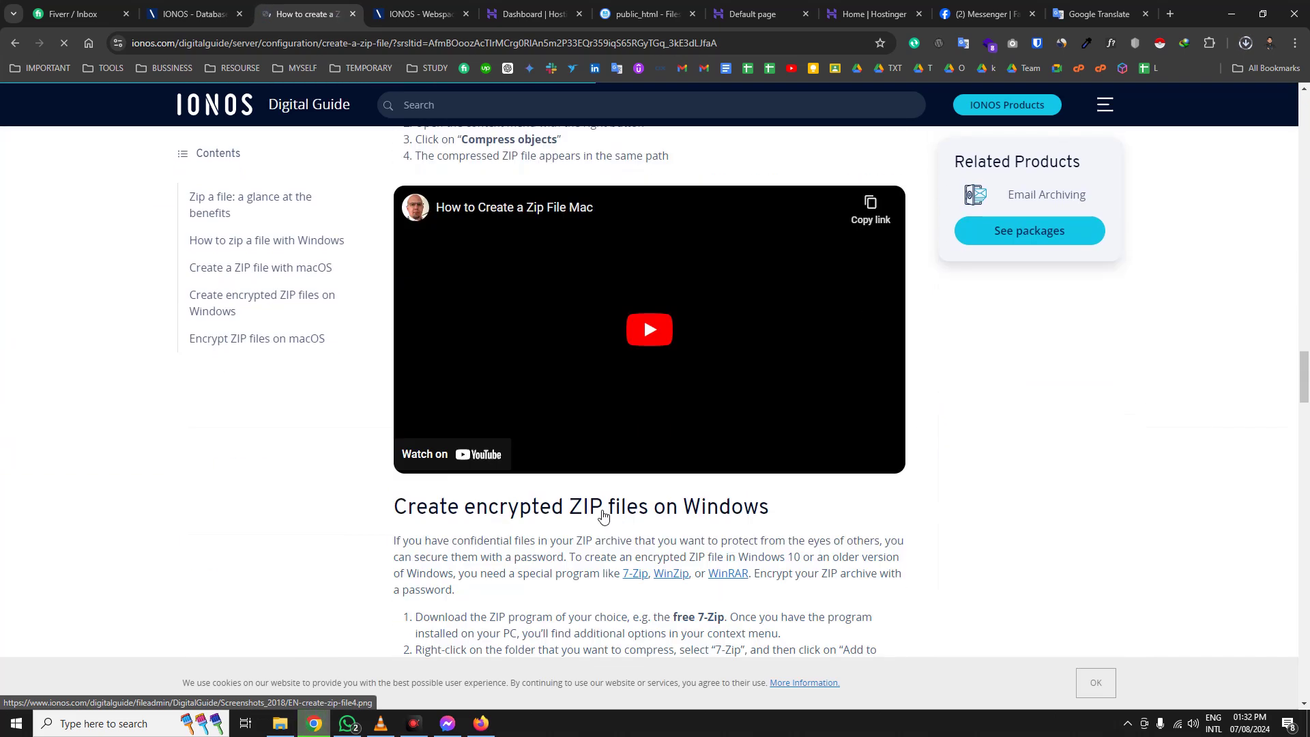
scroll(578, 498, down, 8)
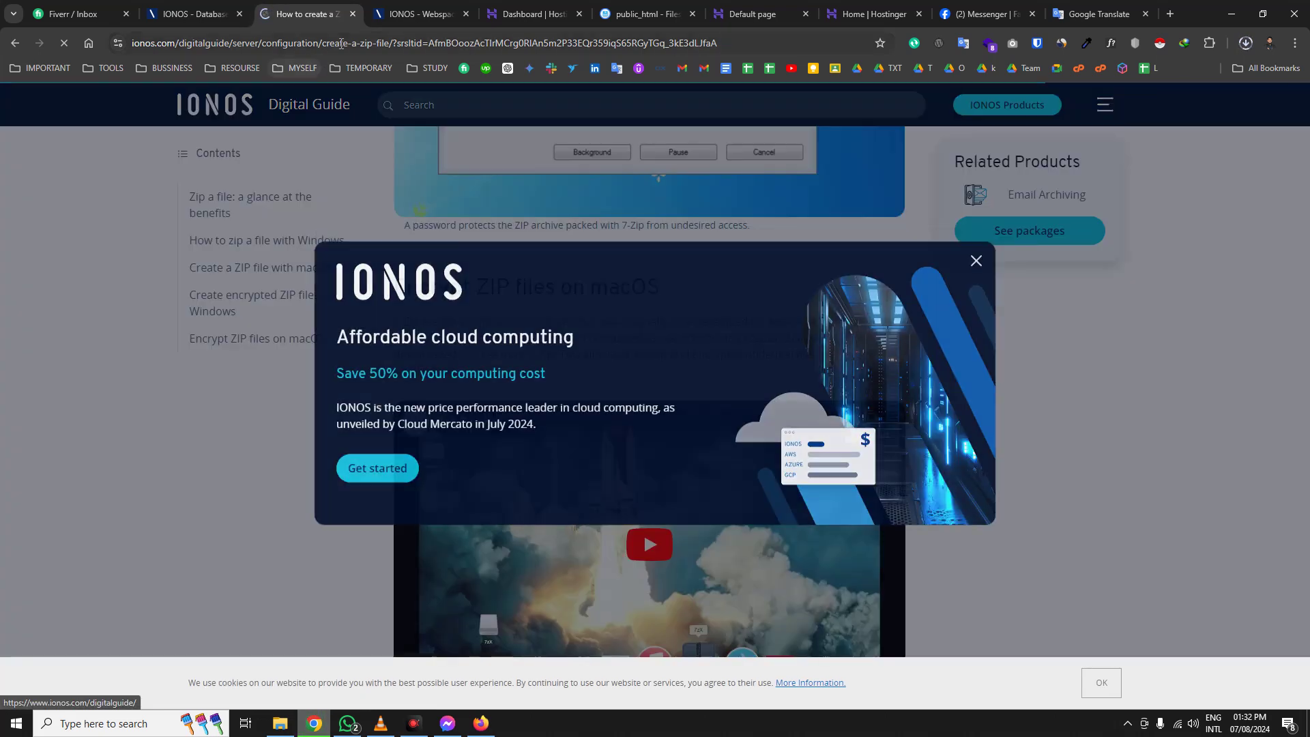
click(352, 14)
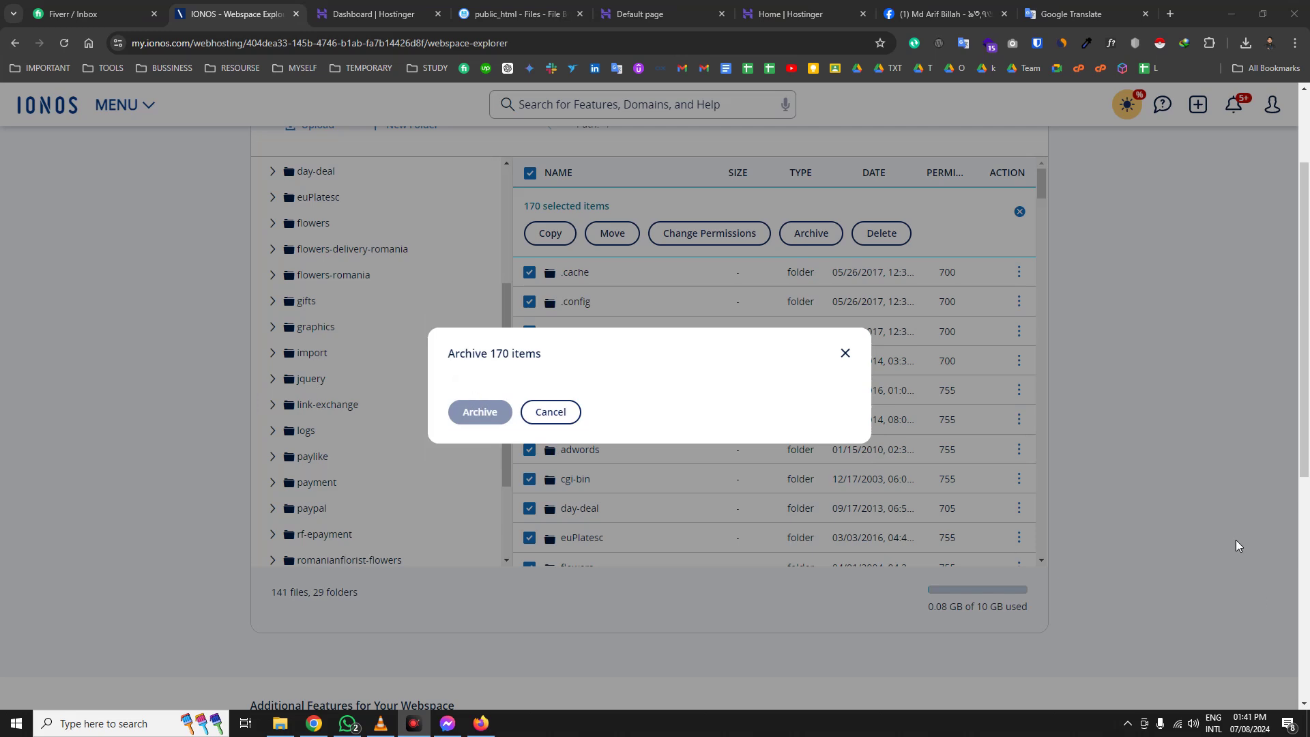
- Dismiss the archive dialog and try to download backup2.zip from the webspace root
click(846, 354)
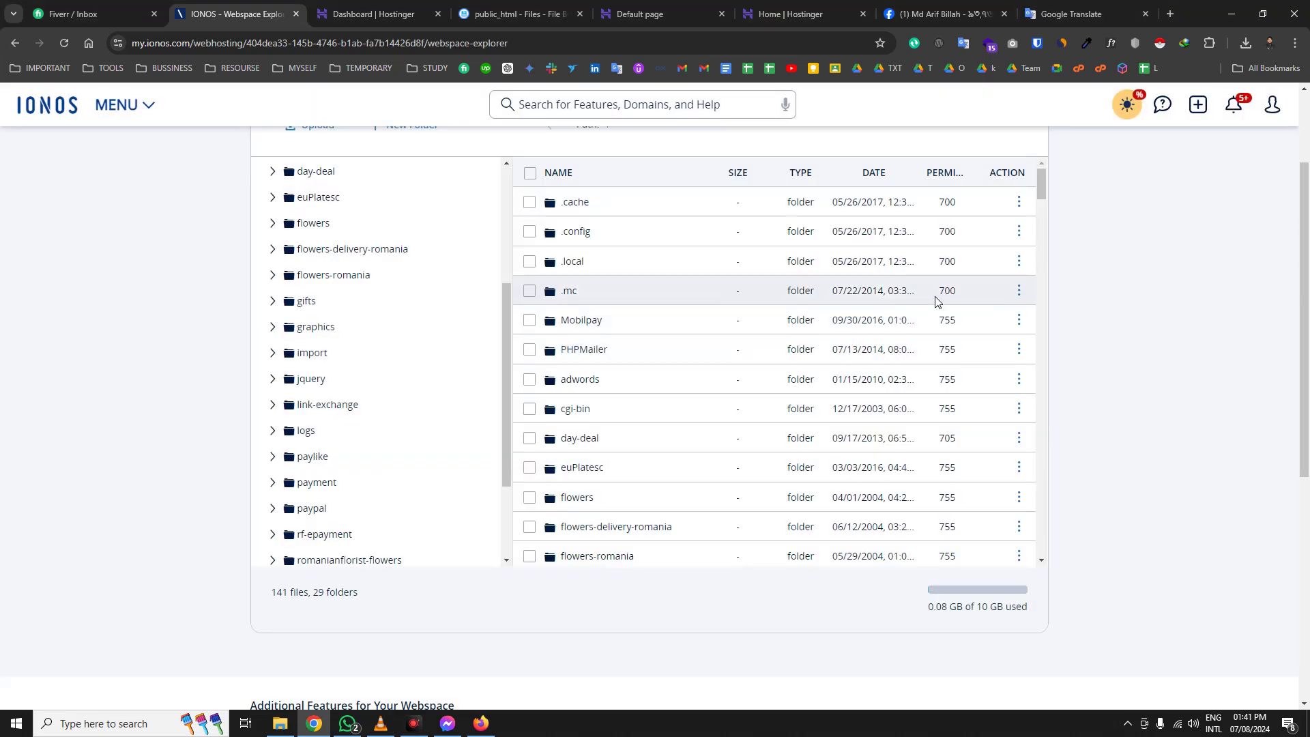
drag(1039, 191, 1055, 254)
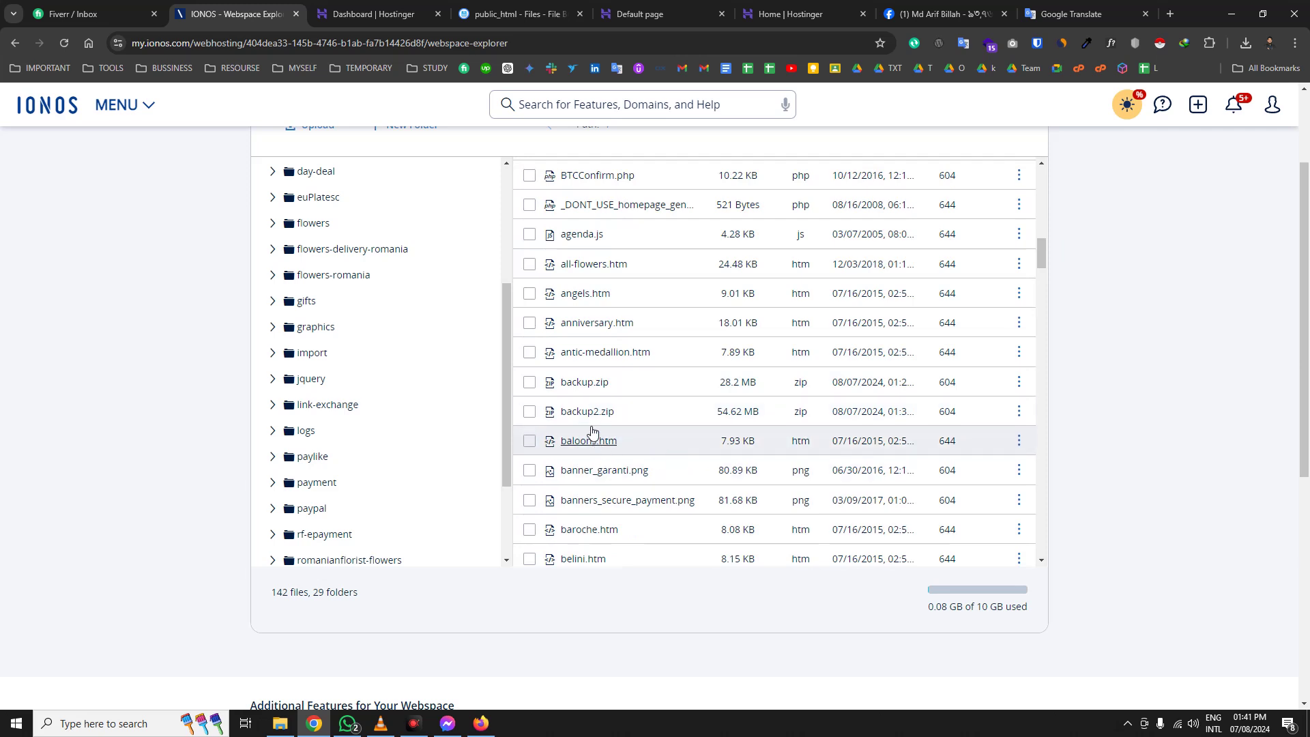
click(1018, 413)
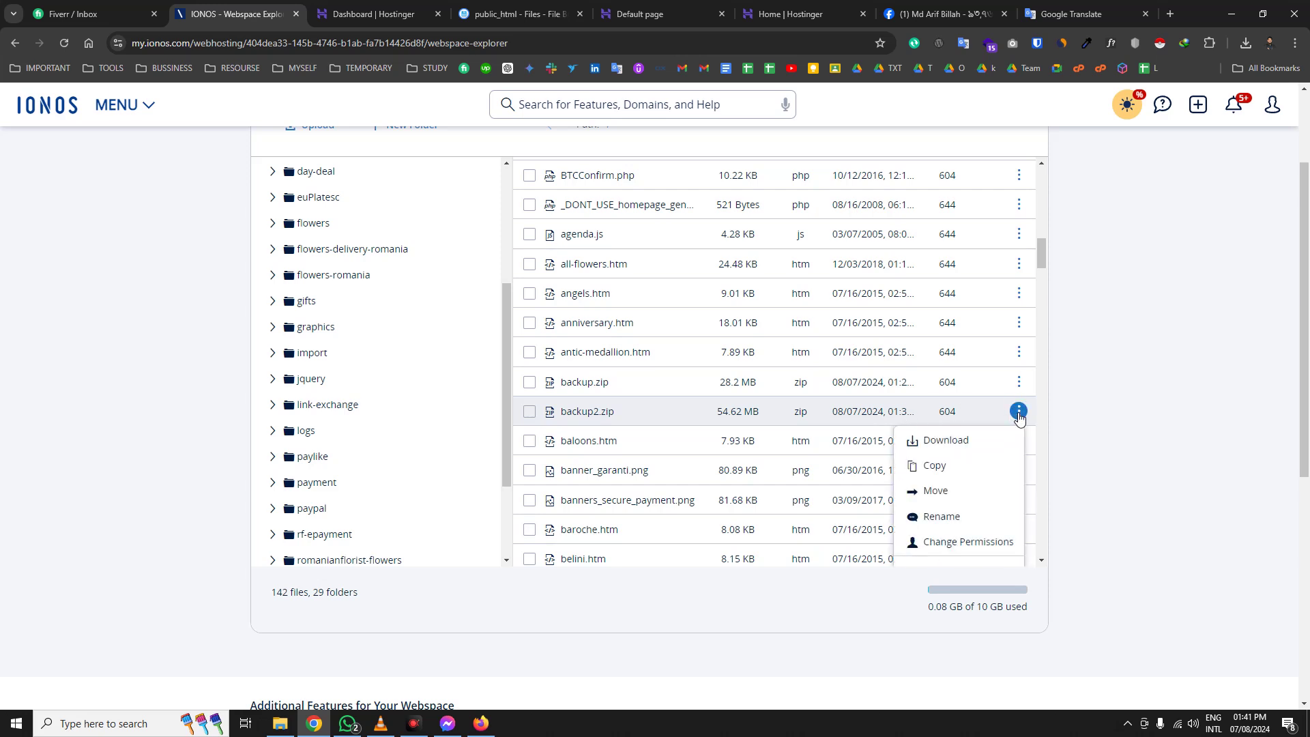
click(950, 446)
scroll(908, 400, down, 1)
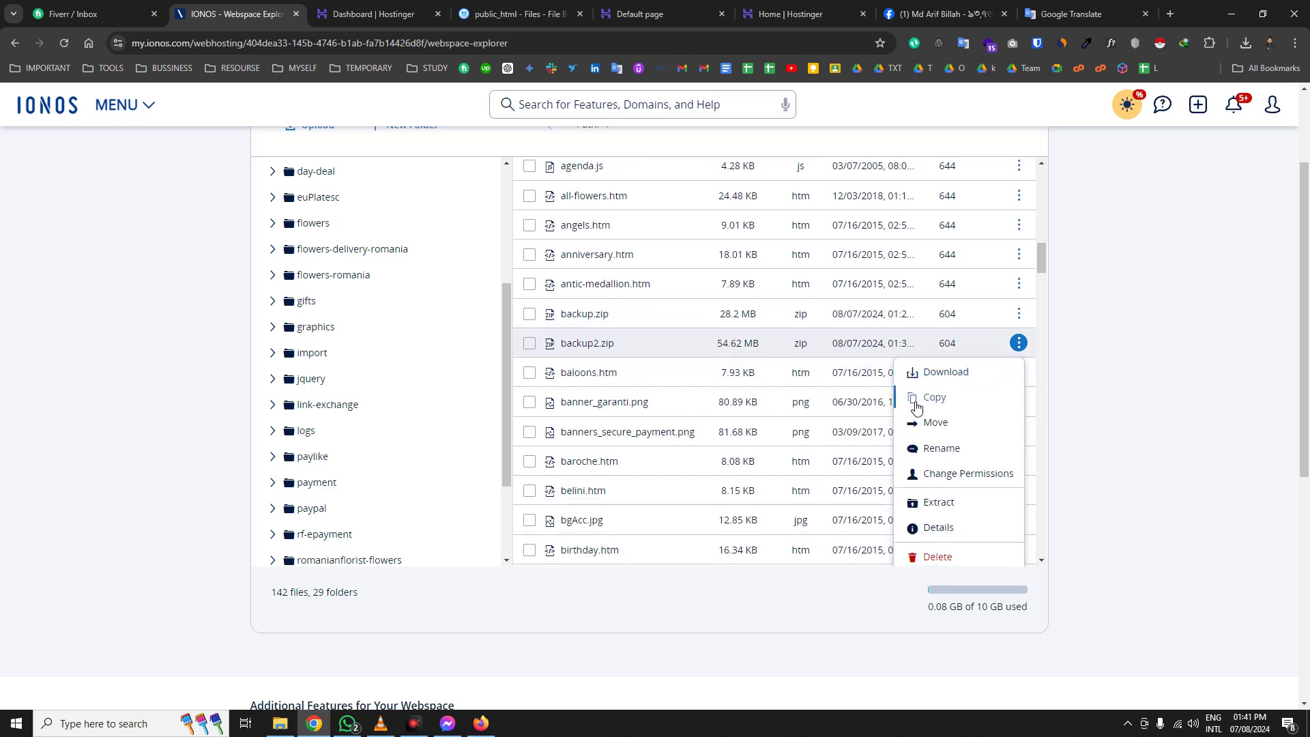
right_click(940, 375)
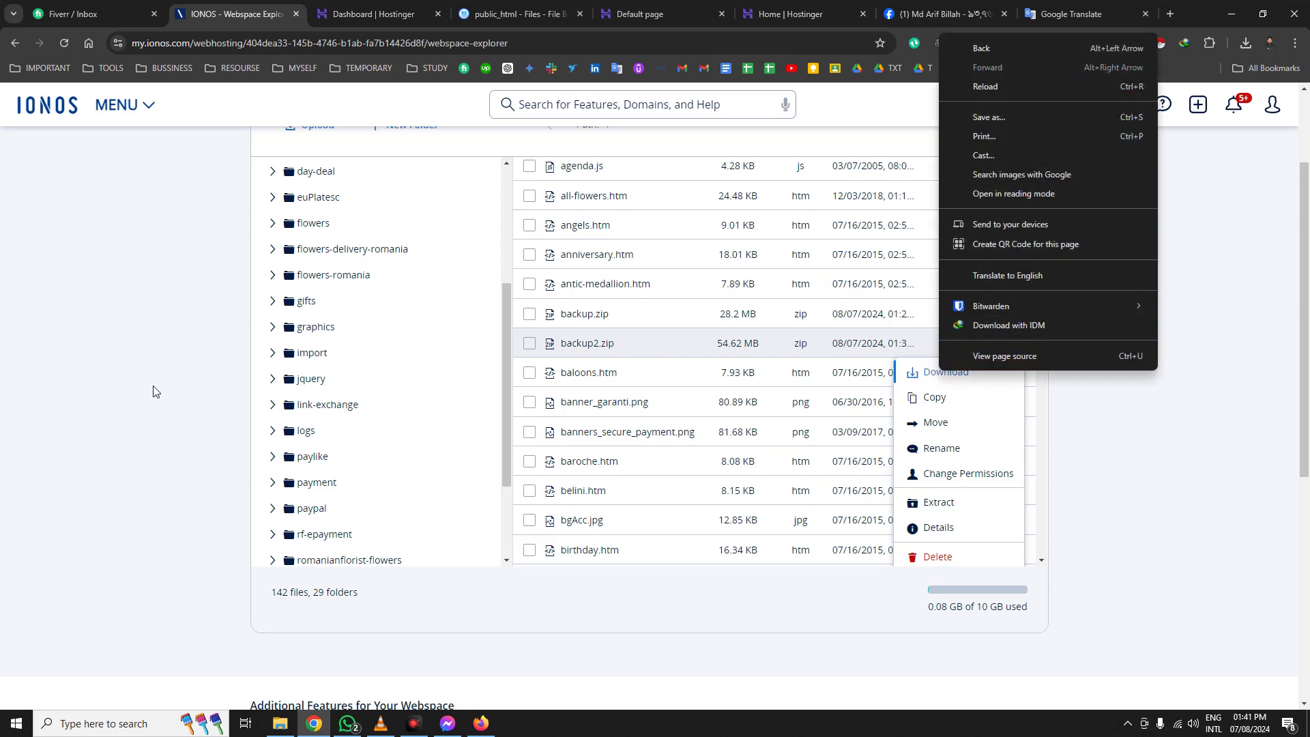
- Reload the Webspace Explorer and check the browser's recent download history
click(157, 387)
click(63, 40)
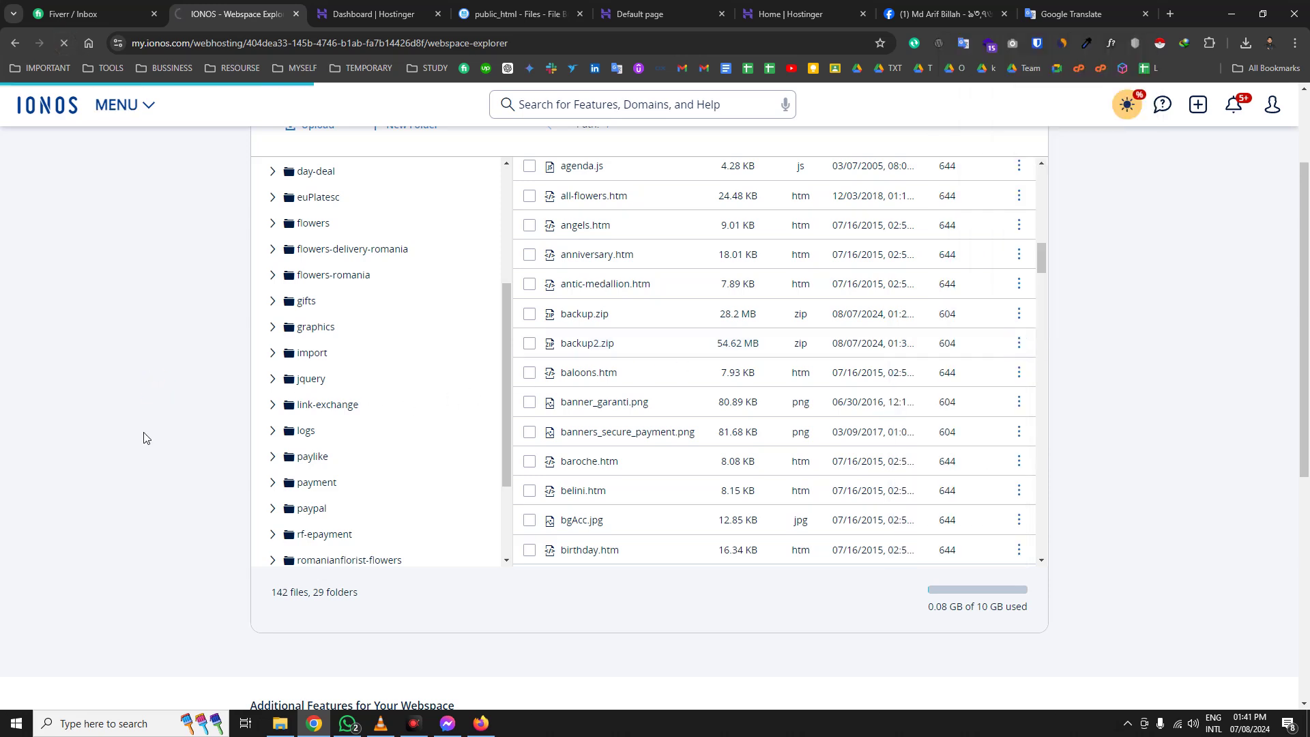
click(1246, 45)
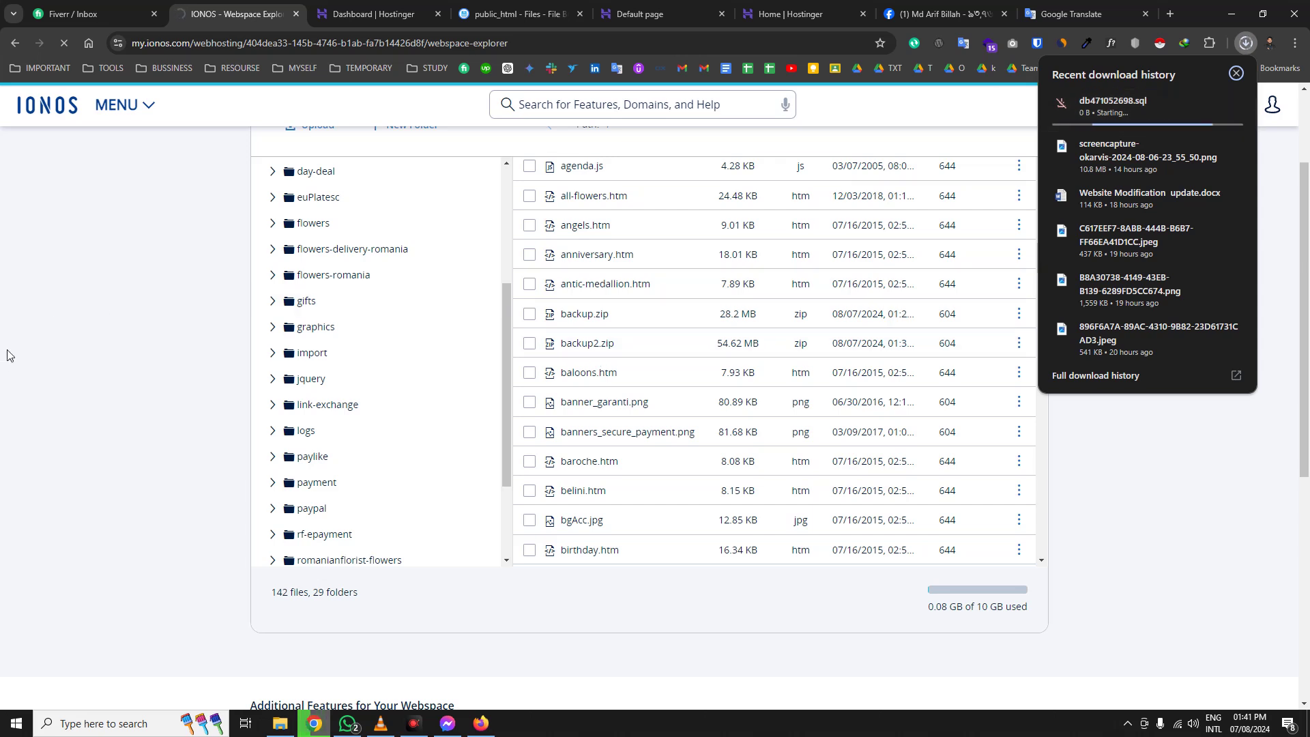
click(61, 322)
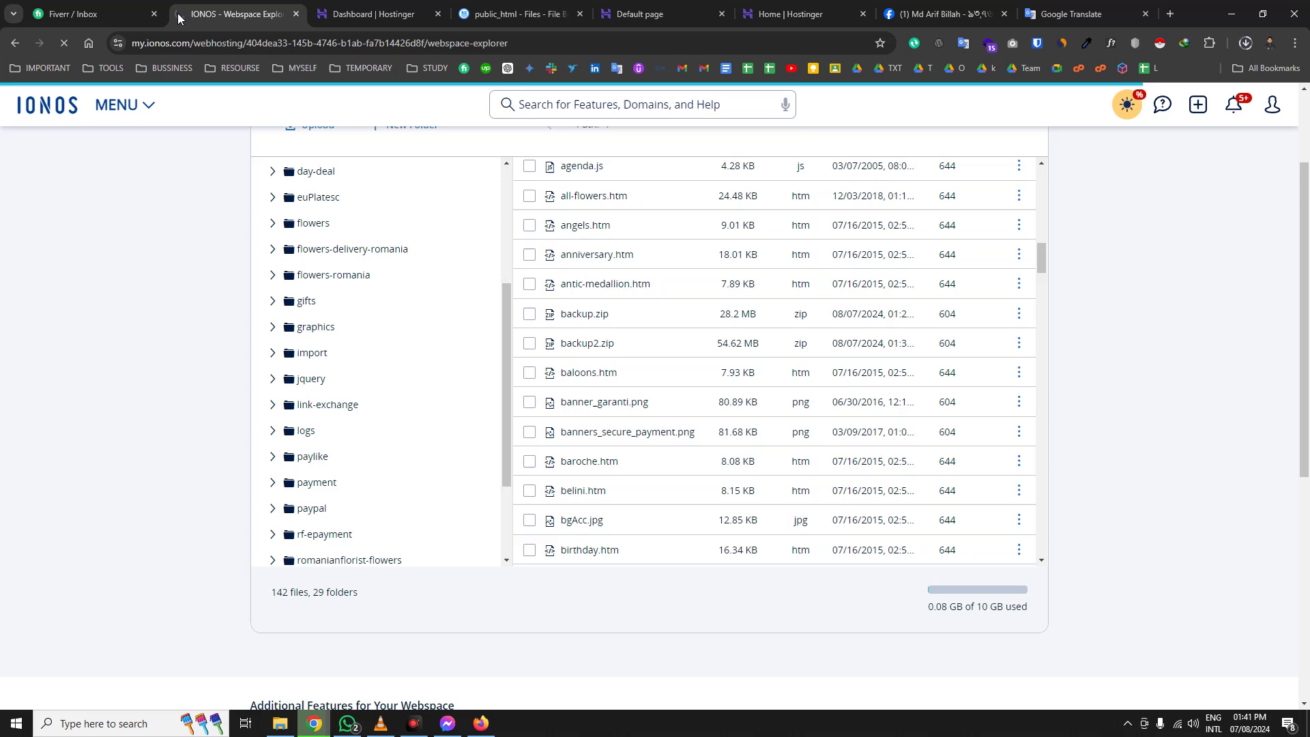
click(1178, 724)
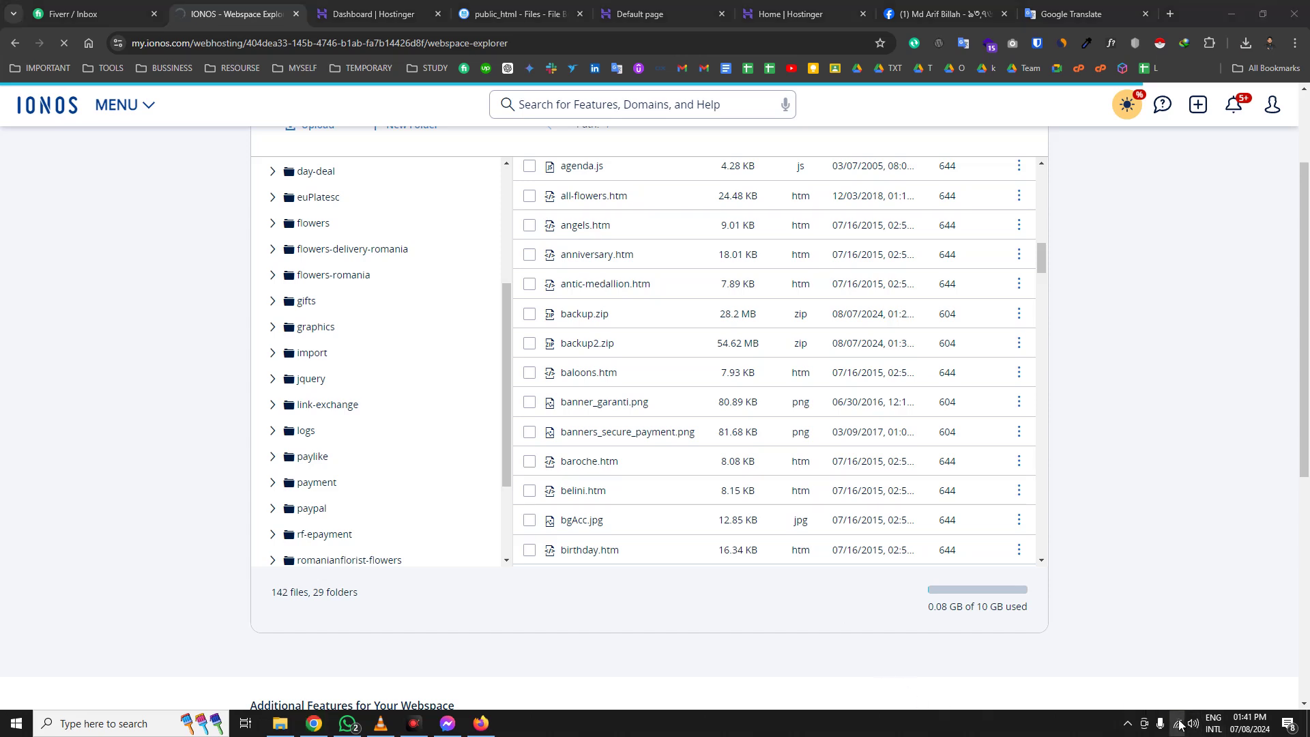
click(1179, 725)
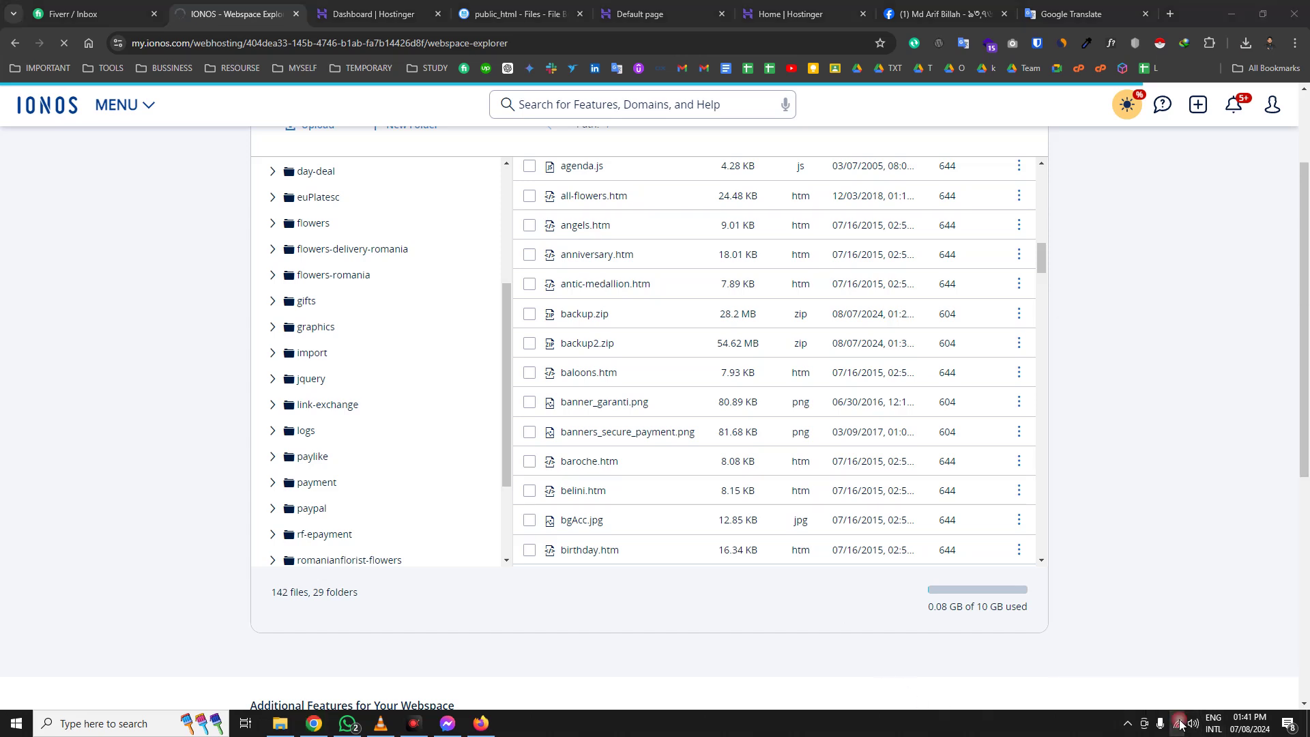
- Close the Facebook and Google Translate tabs and return to the Webspace Explorer
click(953, 9)
click(1002, 13)
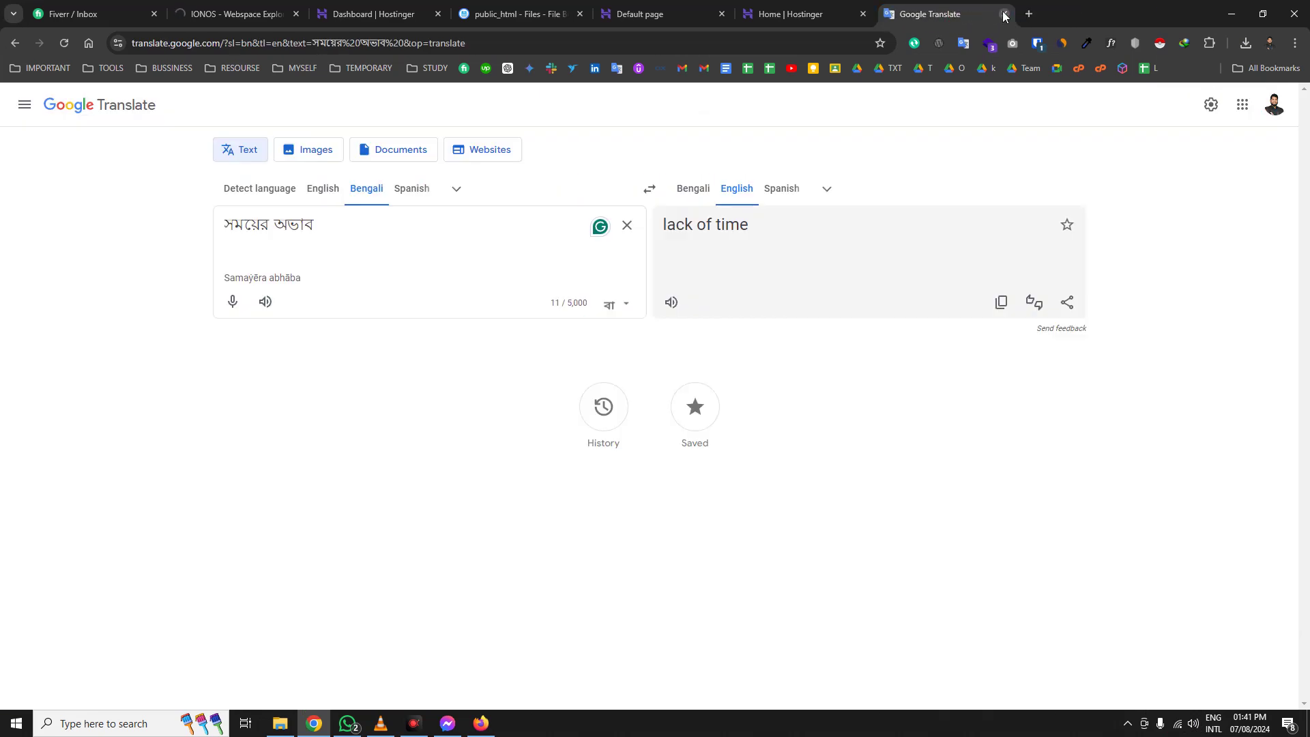
click(1003, 13)
click(262, 13)
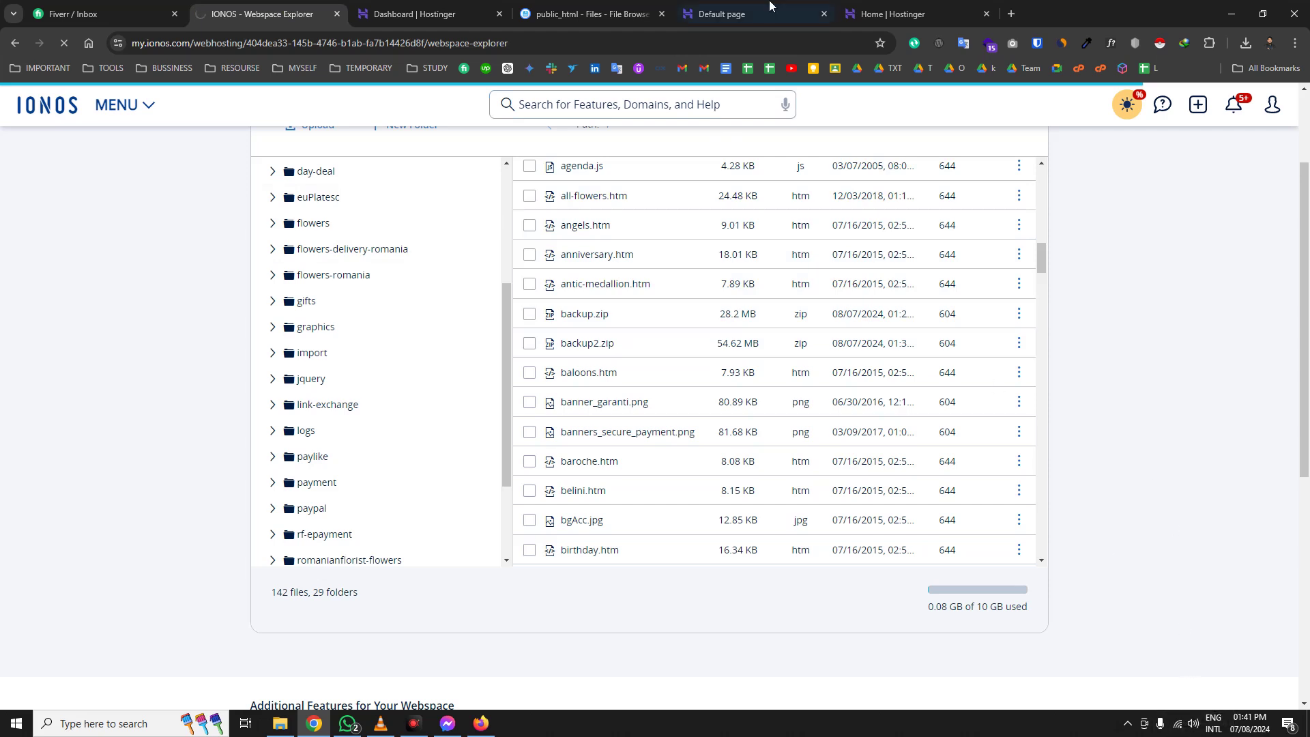
- Check the db471052698.sql download in the browser's recent download history
click(1262, 41)
click(1247, 45)
click(1247, 43)
click(1246, 43)
click(1220, 103)
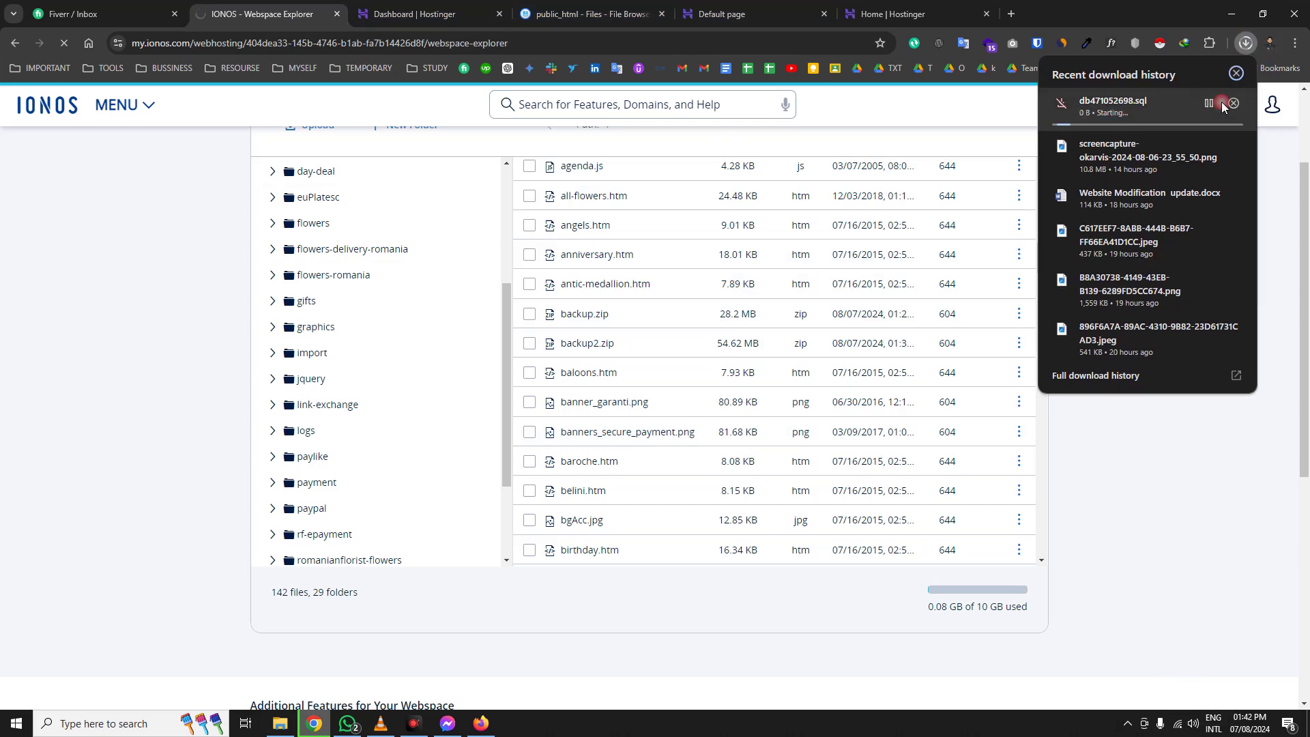
- Switch the computer's Wi-Fi connection from the phone hotspot to the available 5G network
click(1177, 723)
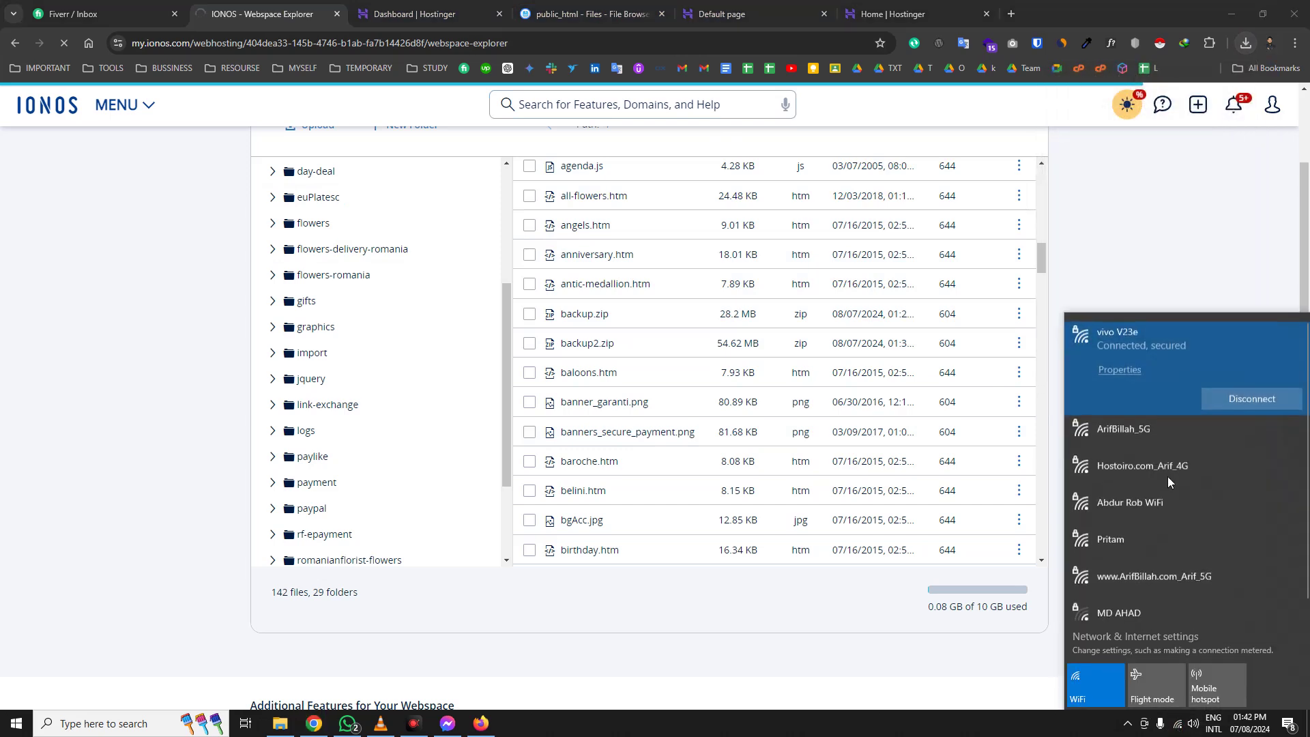
click(1143, 431)
click(1232, 429)
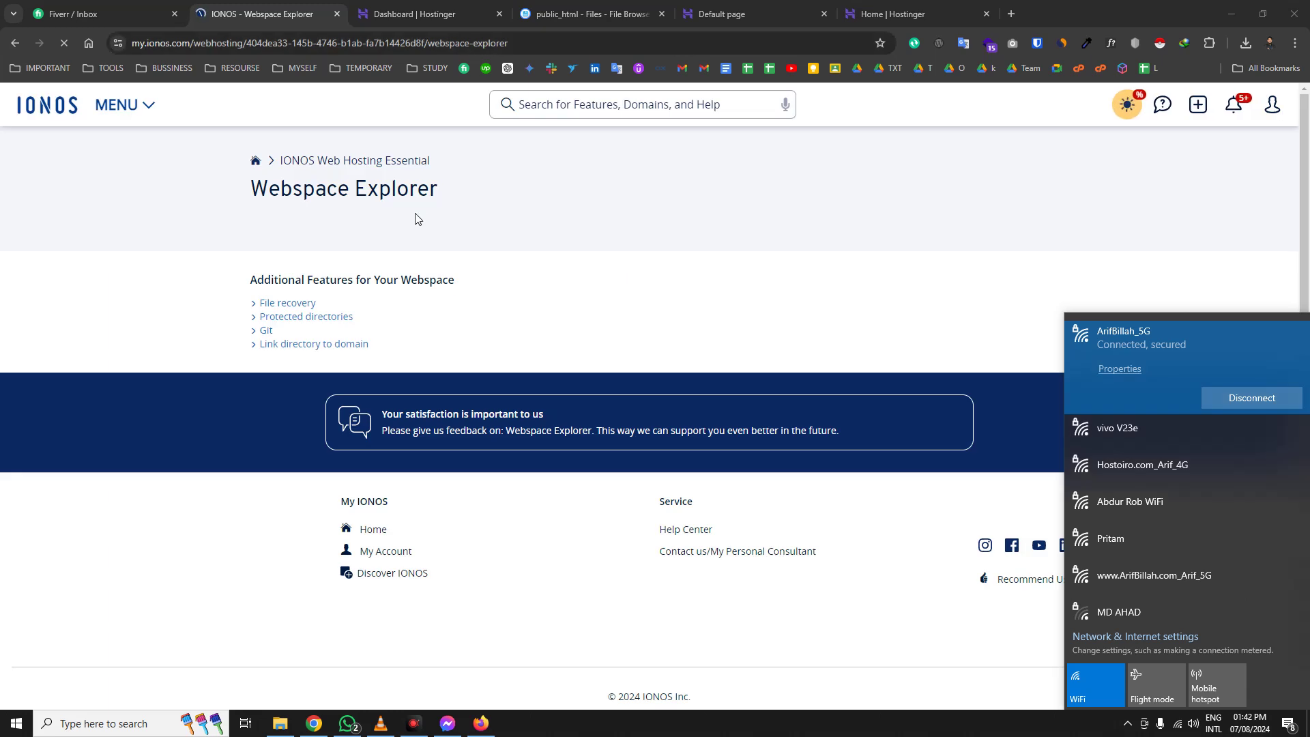
scroll(692, 578, down, 10)
click(1221, 273)
- Try to download backup2.zip from the webspace root and check the recent download history
scroll(921, 578, down, 8)
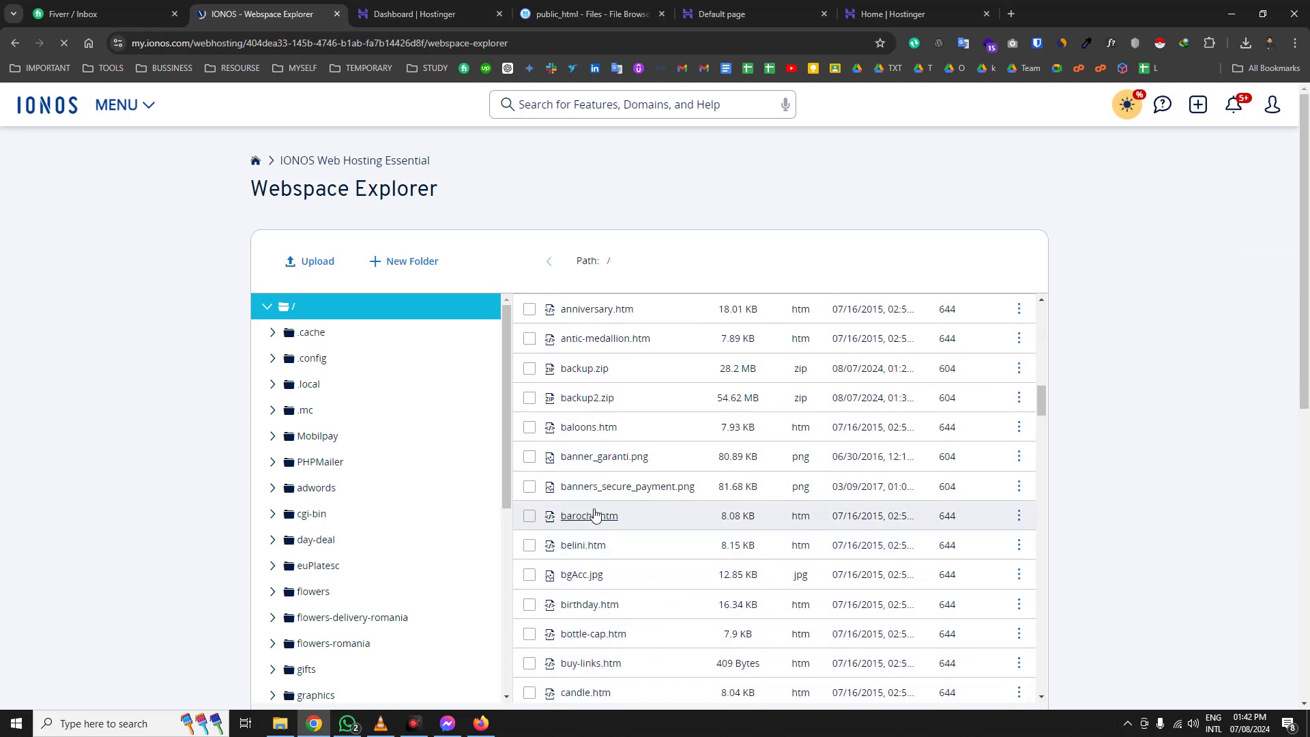
click(1018, 397)
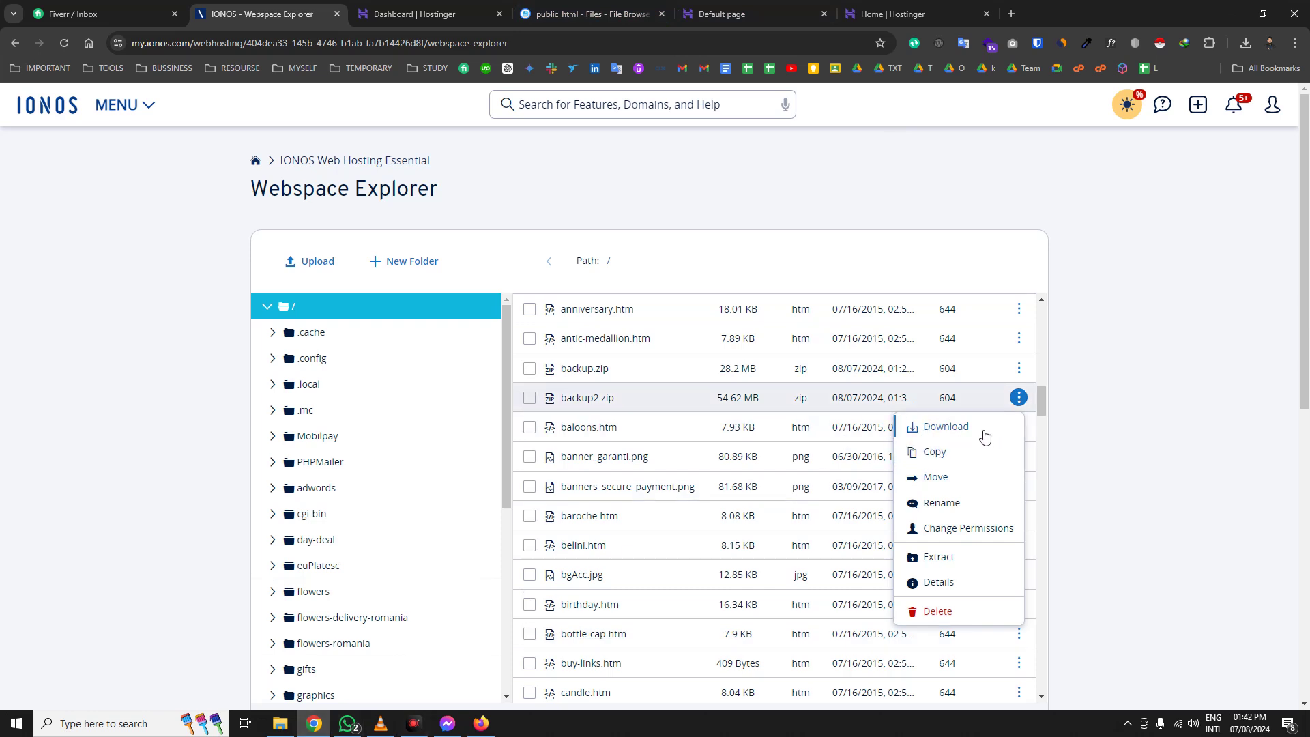
click(1245, 44)
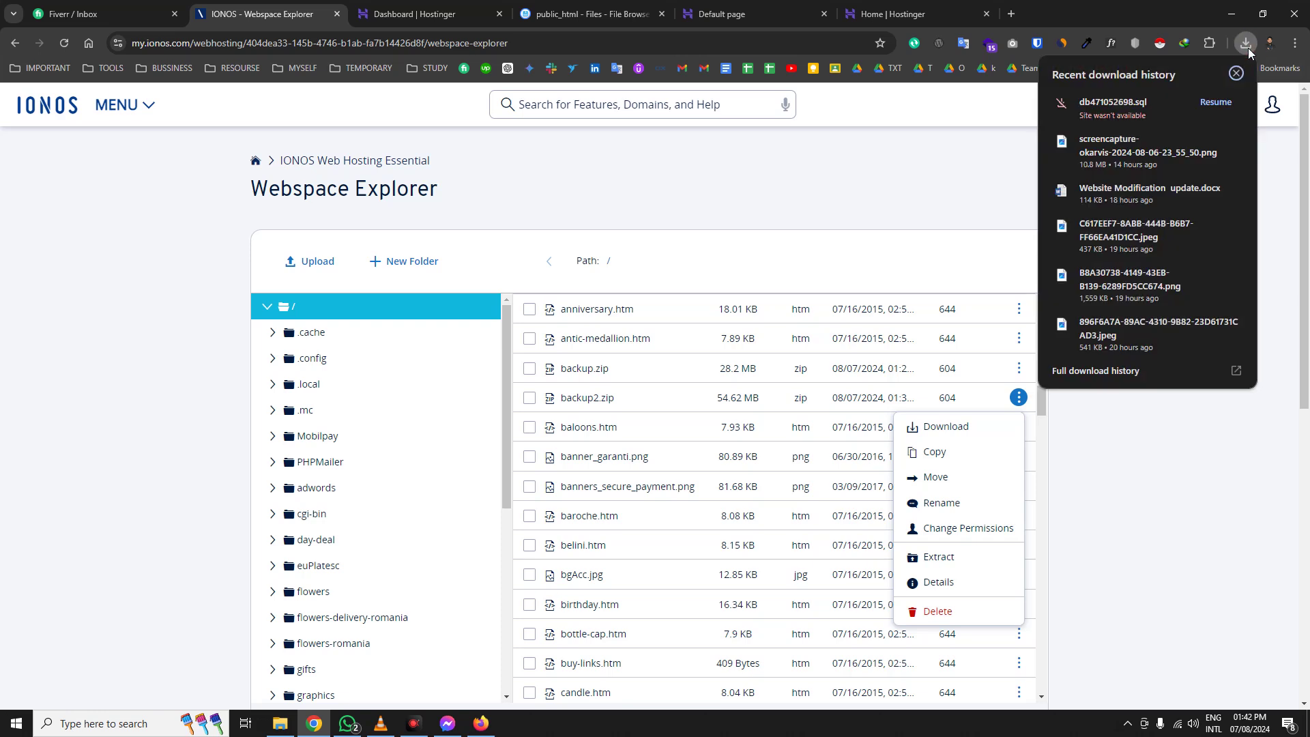
click(980, 429)
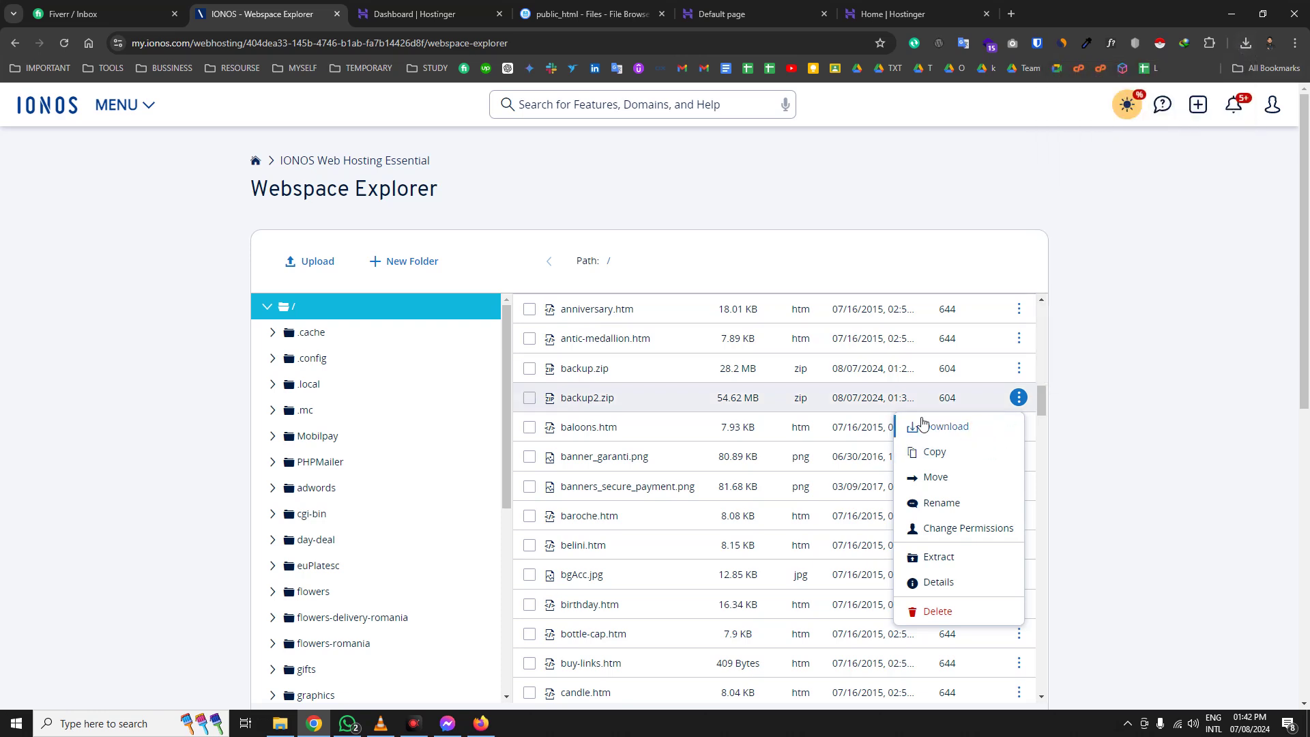
right_click(938, 431)
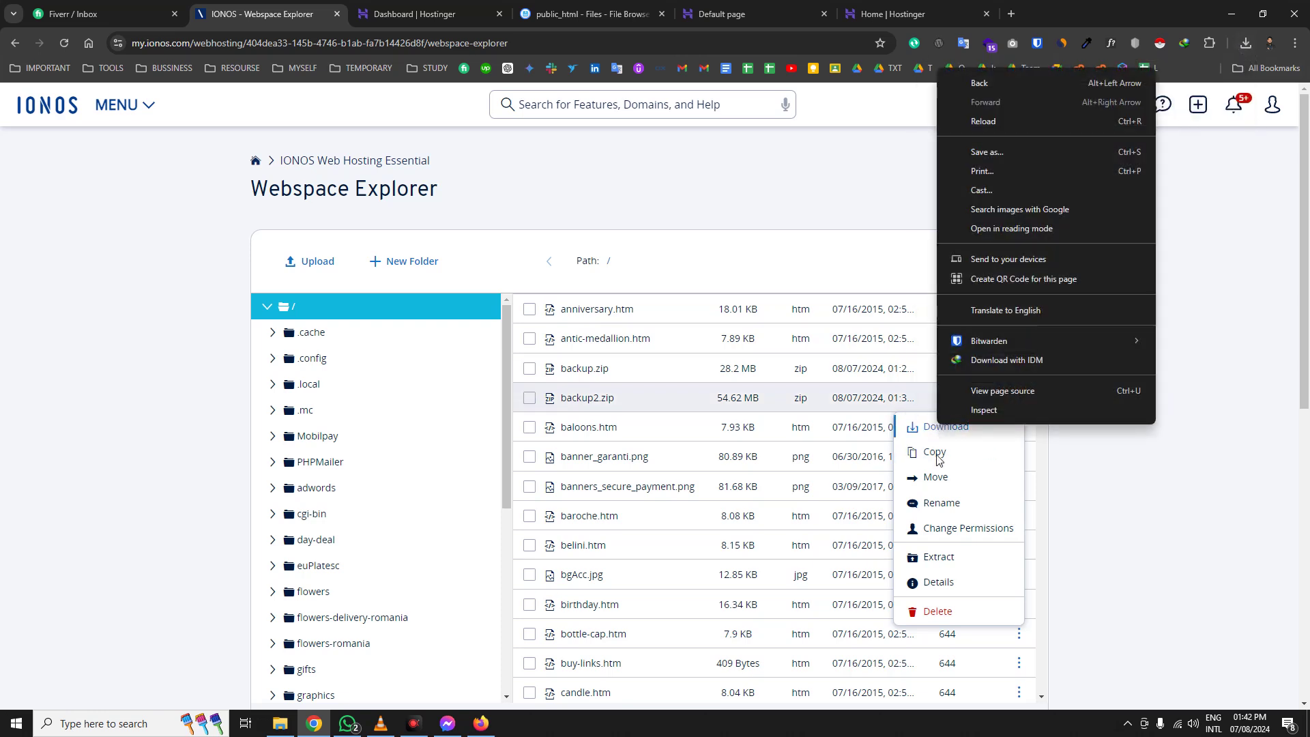
click(693, 407)
right_click(687, 407)
click(608, 403)
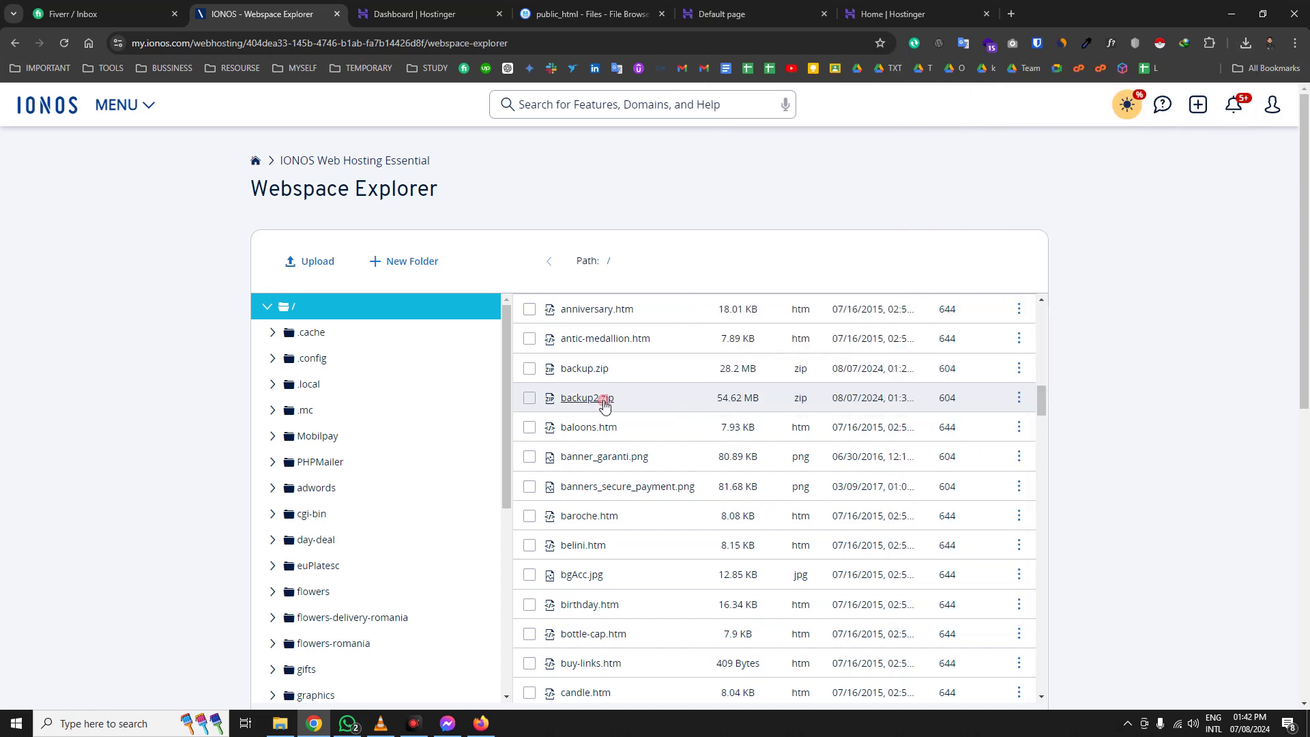
- Select backup2.zip to check which bulk actions are available, and deselect it
click(530, 398)
scroll(532, 409, up, 1)
scroll(655, 416, up, 5)
scroll(695, 436, up, 8)
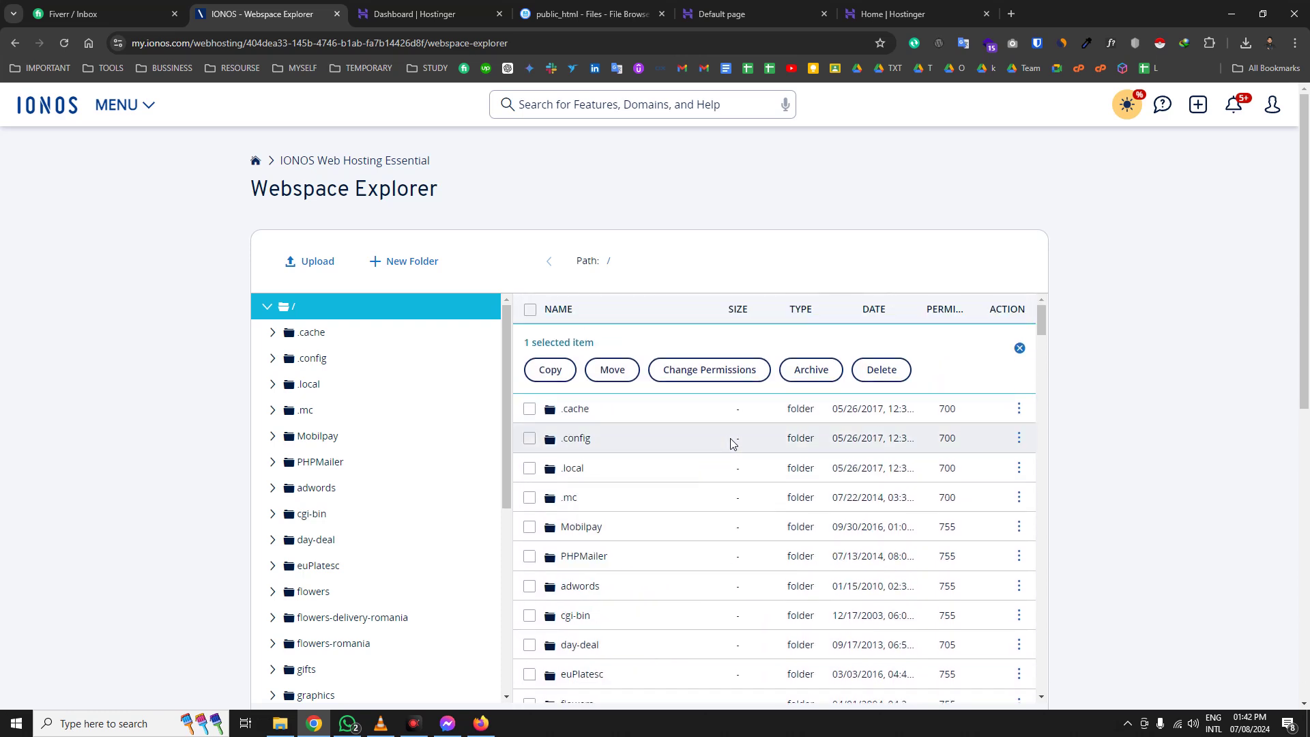
drag(1039, 323, 1030, 402)
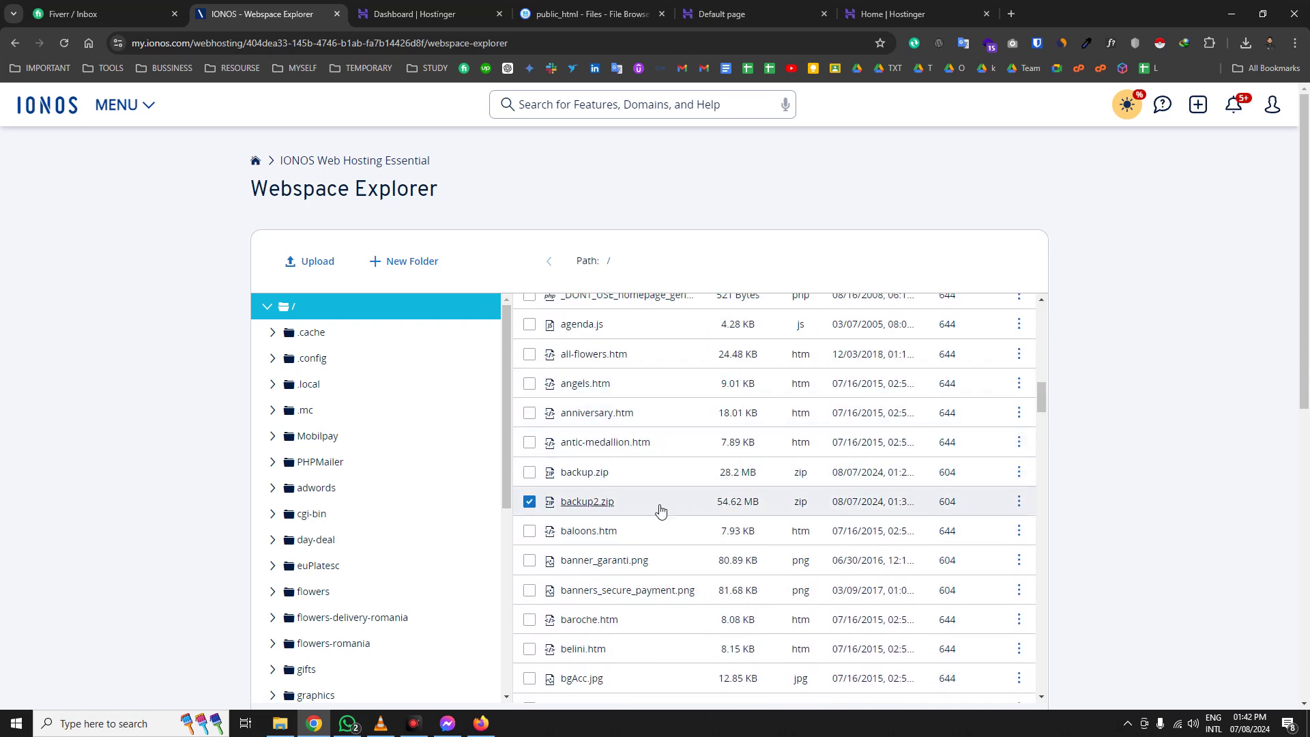
click(530, 501)
scroll(526, 506, down, 1)
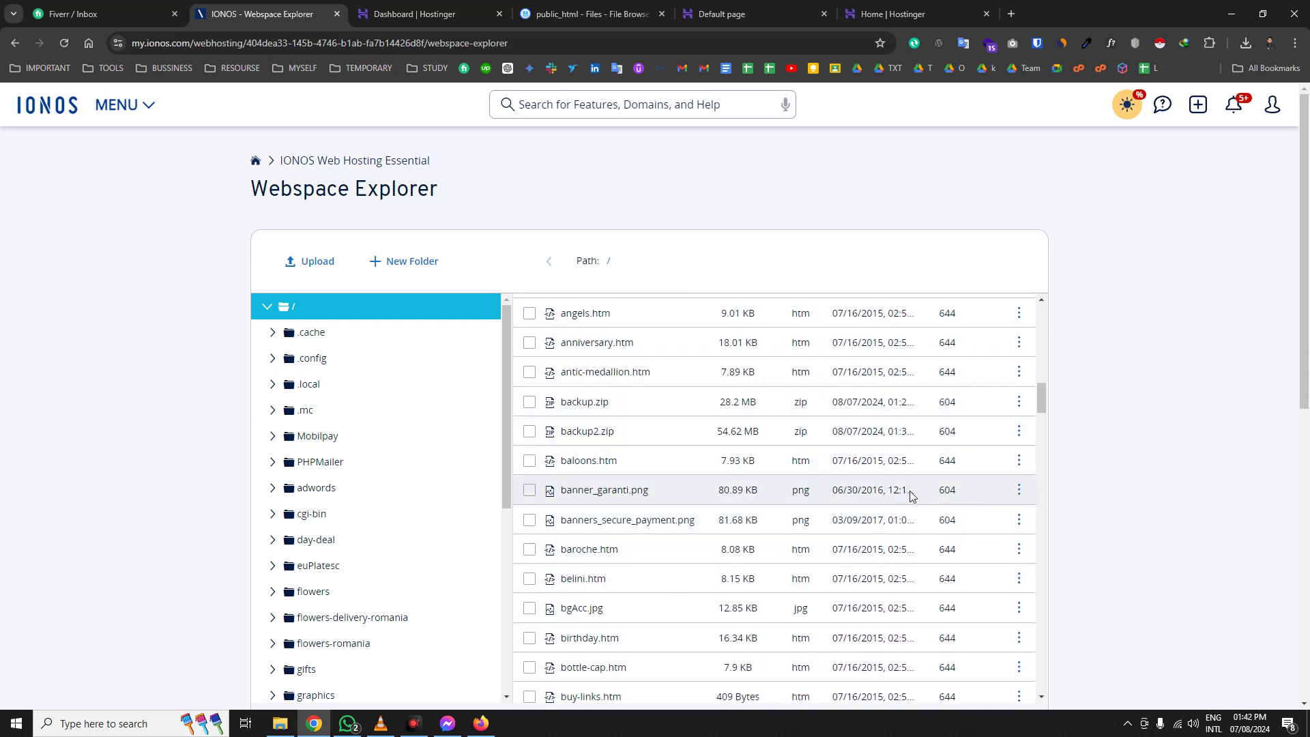
- Change the permissions of backup2.zip to 777, granting read, write and execute to user, group and public, and save
click(1018, 431)
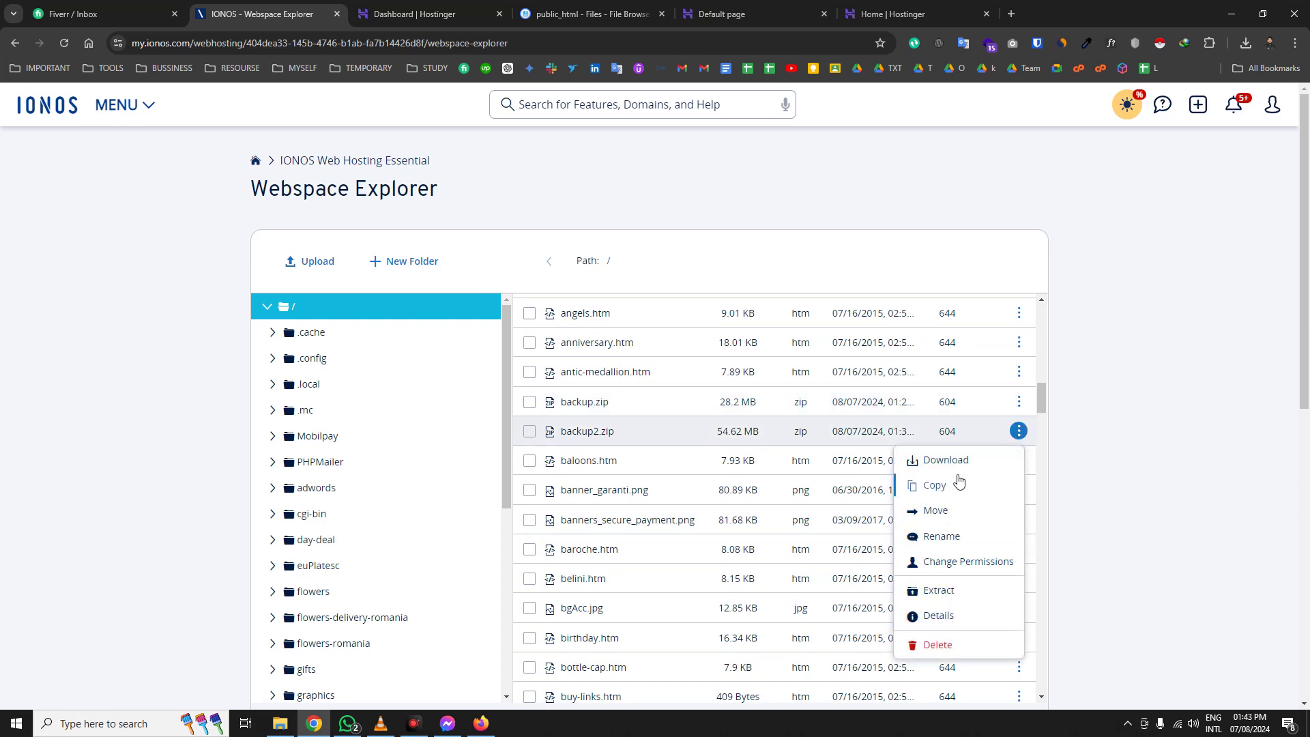
click(957, 563)
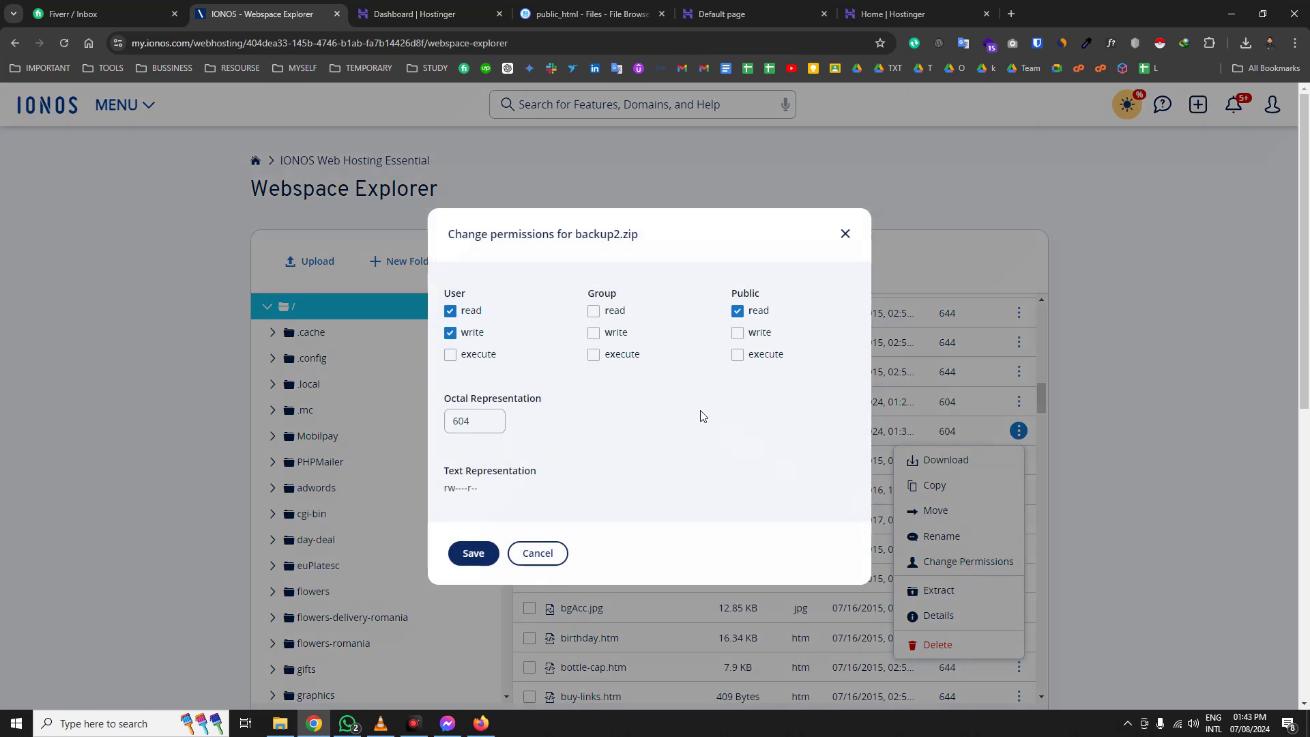
click(593, 333)
click(594, 311)
click(594, 355)
click(450, 354)
click(737, 333)
click(737, 355)
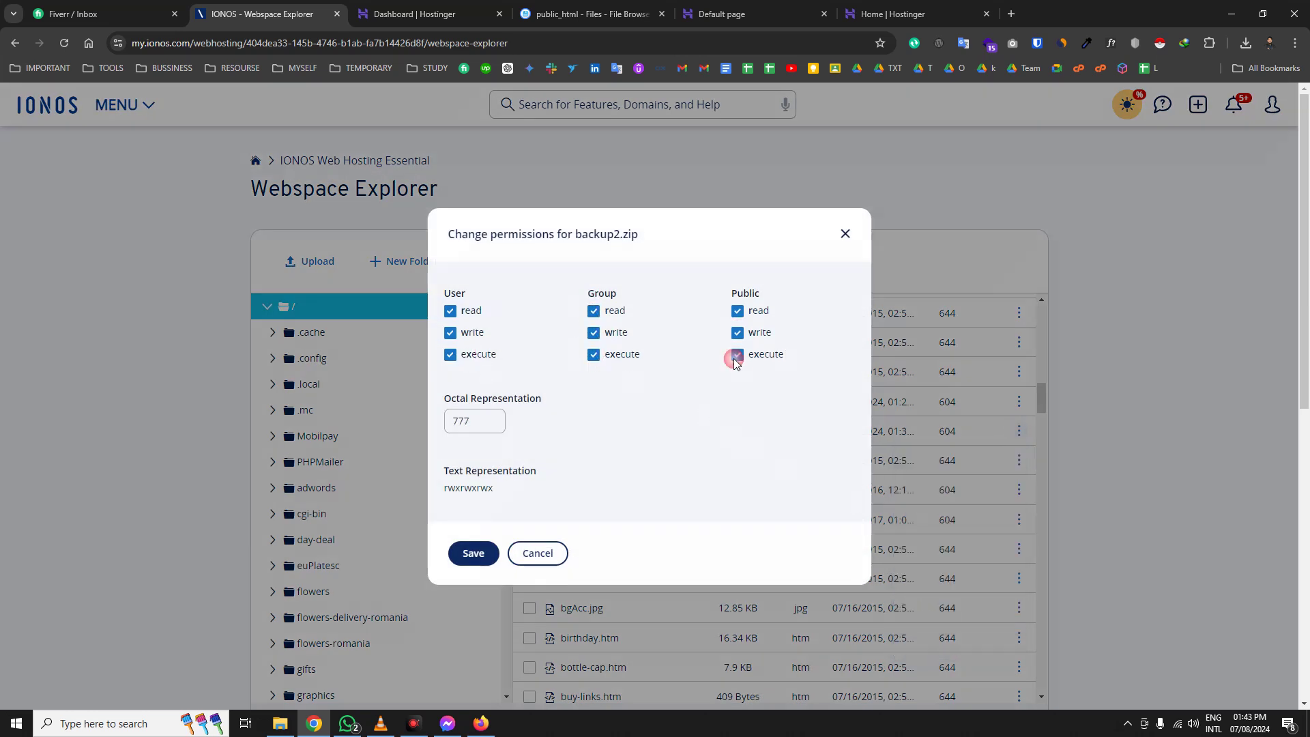
click(472, 553)
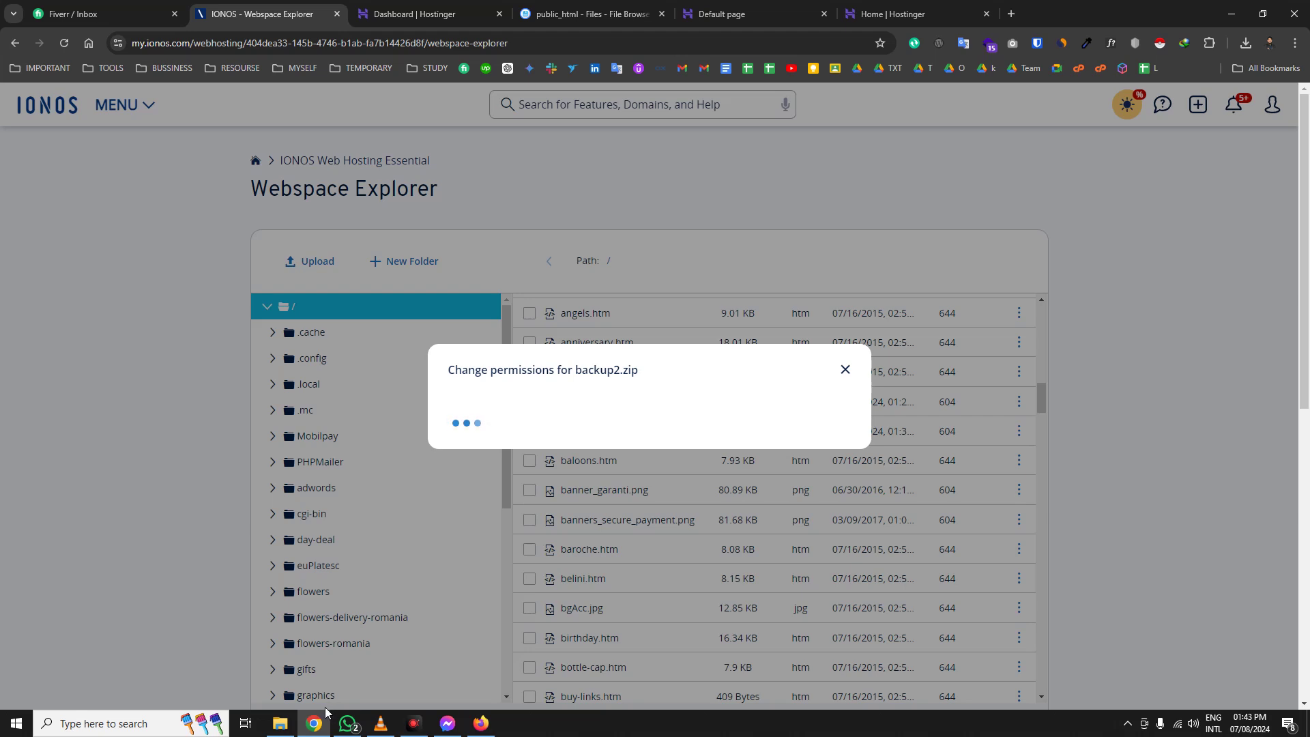
click(399, 12)
click(274, 7)
click(195, 46)
drag(226, 43, 132, 44)
right_click(172, 44)
click(217, 173)
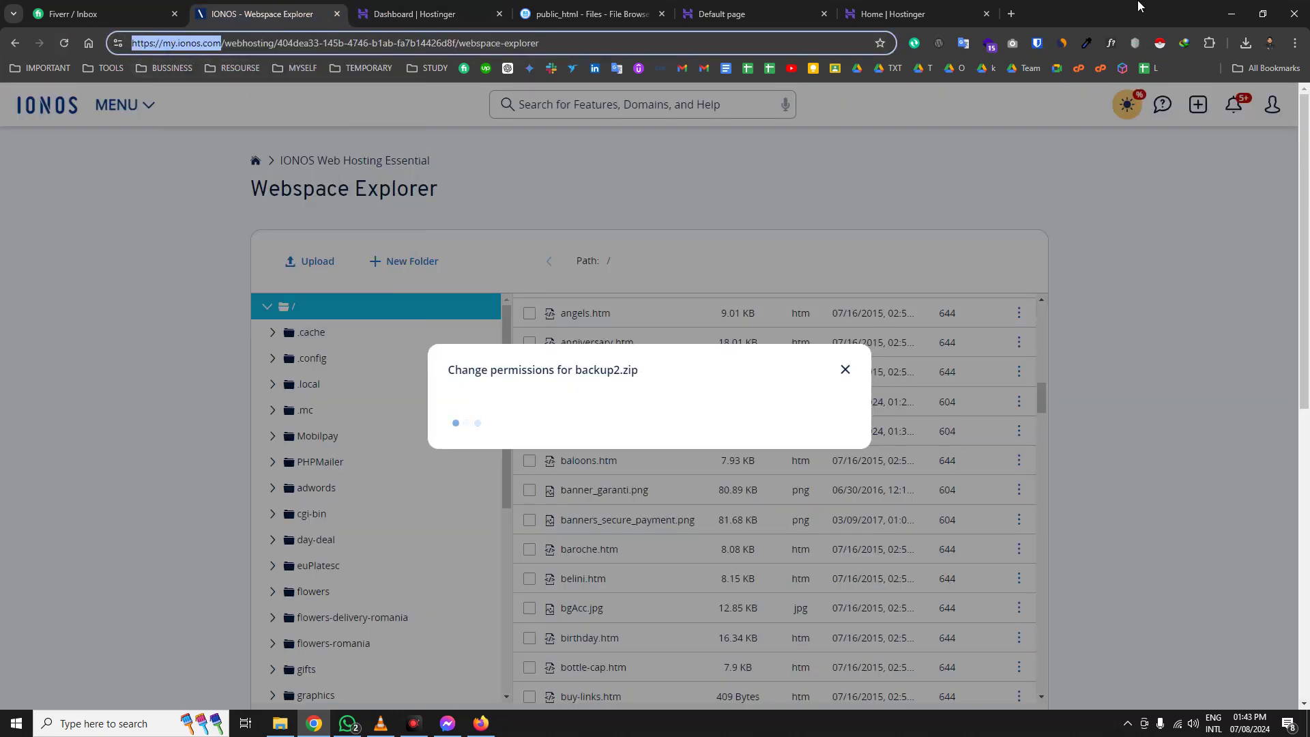
click(1011, 14)
drag(1011, 13, 368, 9)
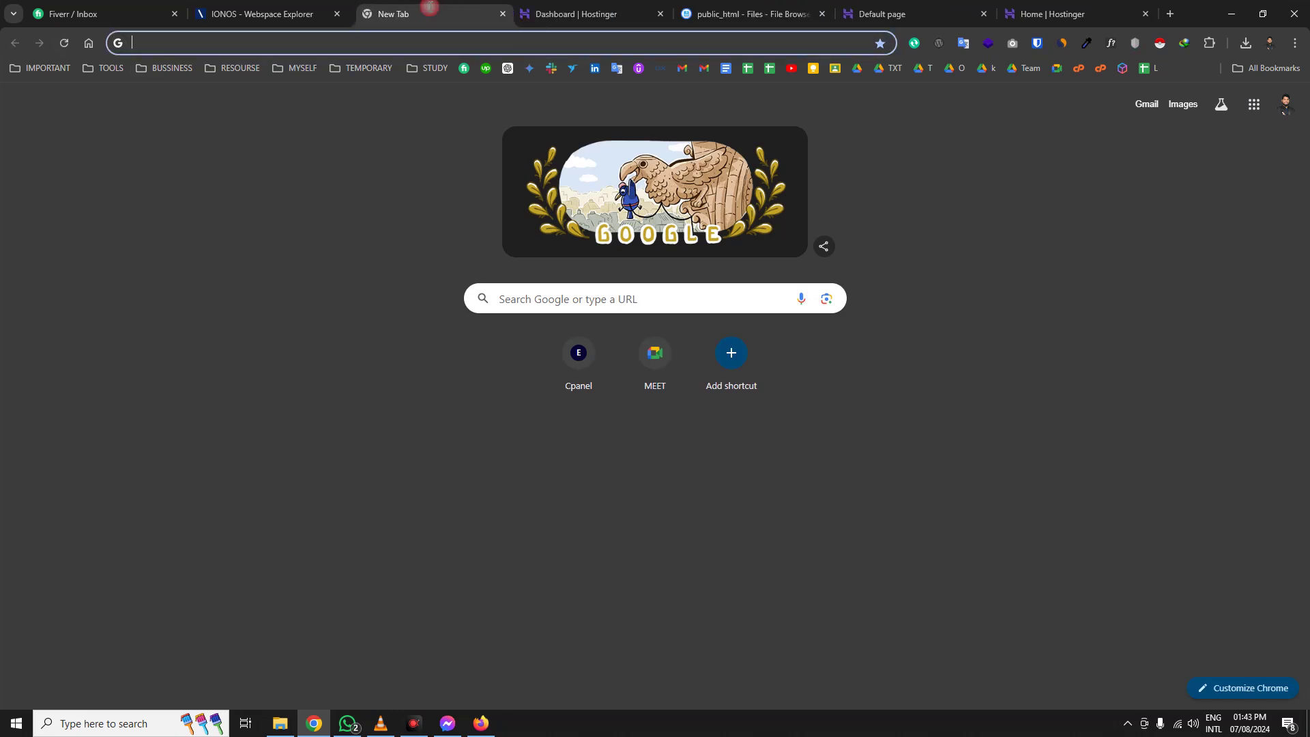
right_click(384, 39)
click(461, 169)
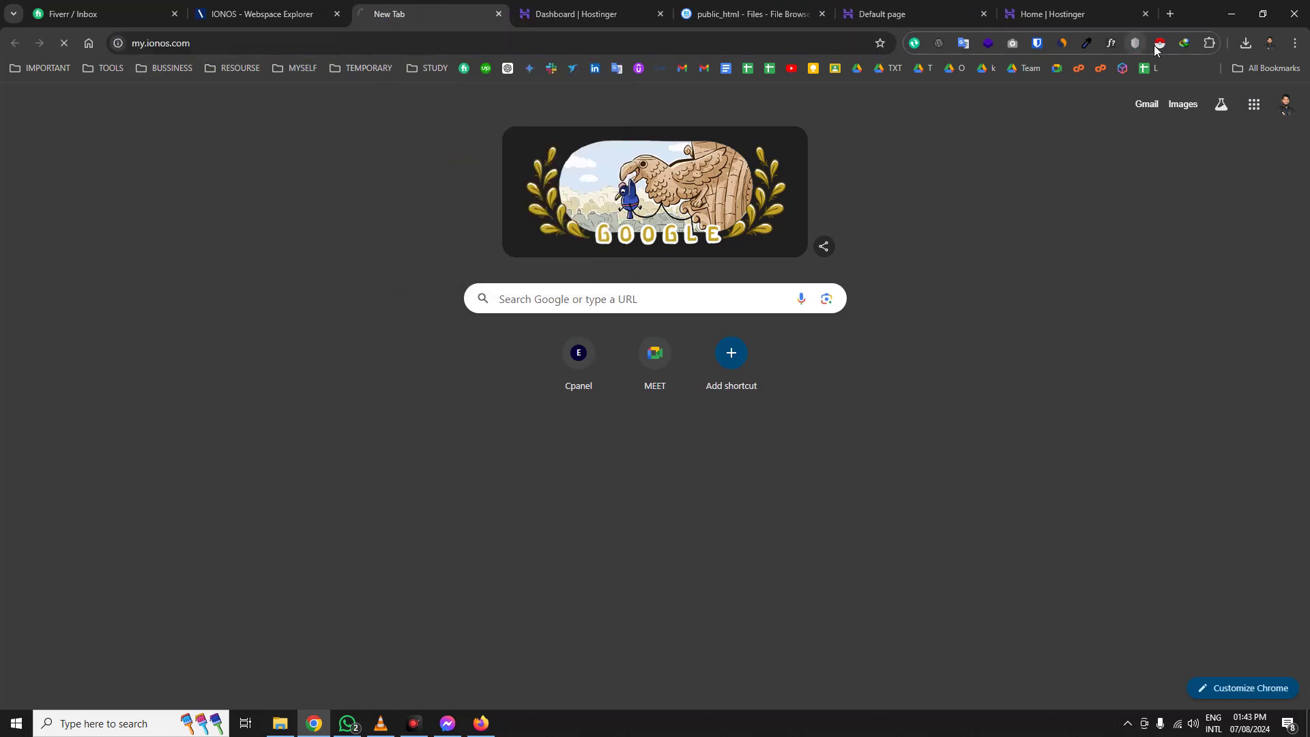
- Check the recent downloads, the network connection and the progress of both the my.ionos.com tab and the permission change
click(1244, 44)
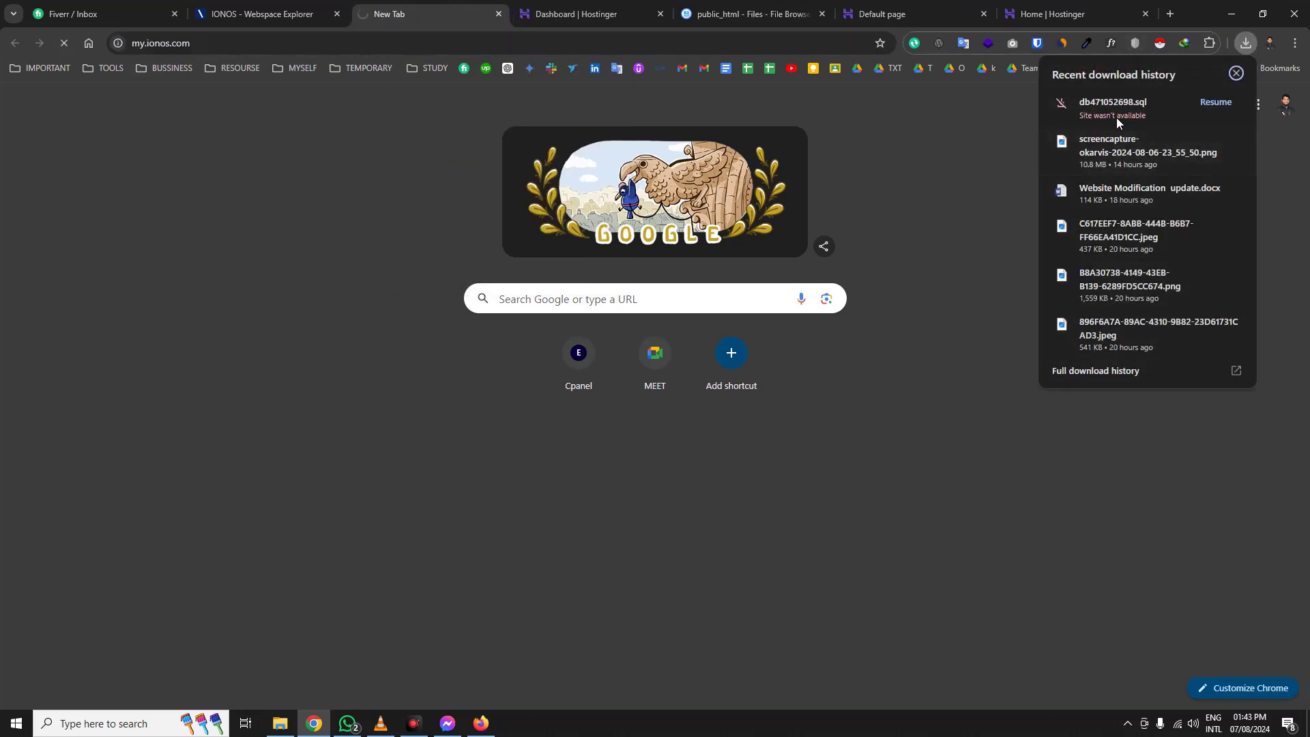
click(223, 6)
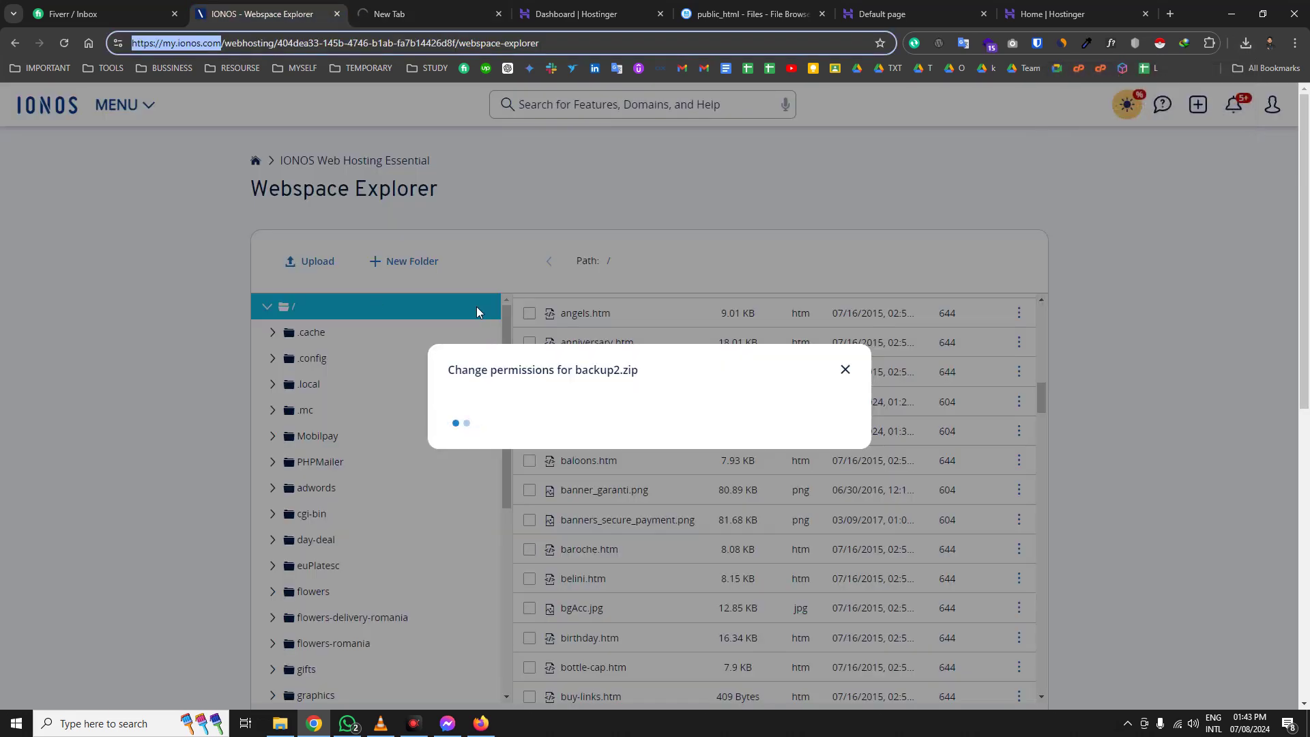
click(426, 8)
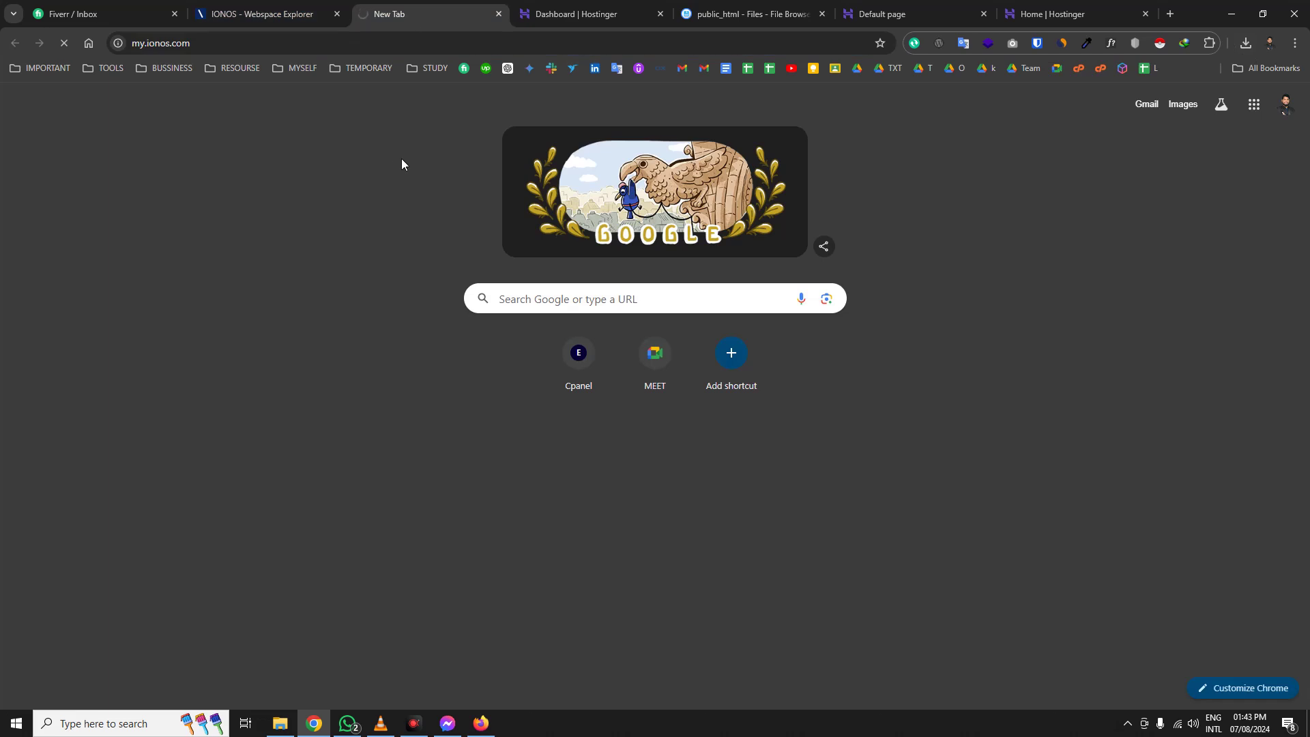
click(315, 6)
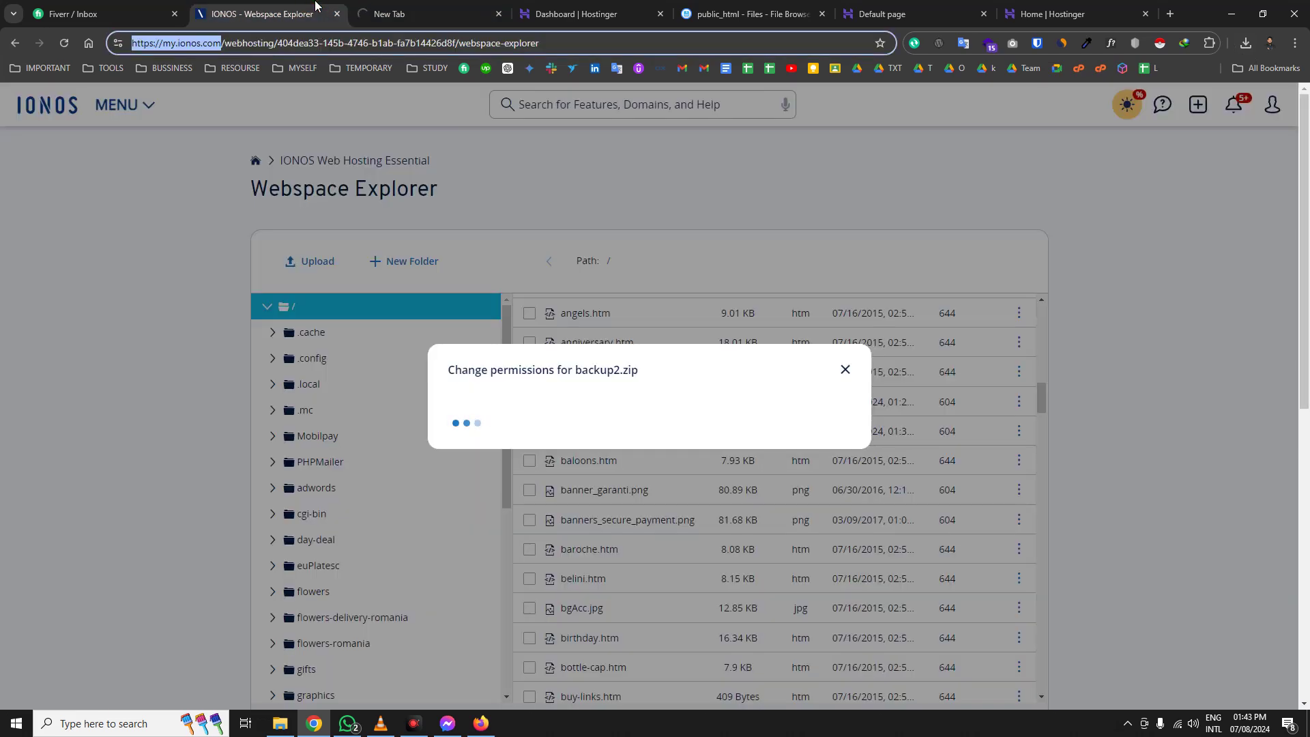
click(402, 6)
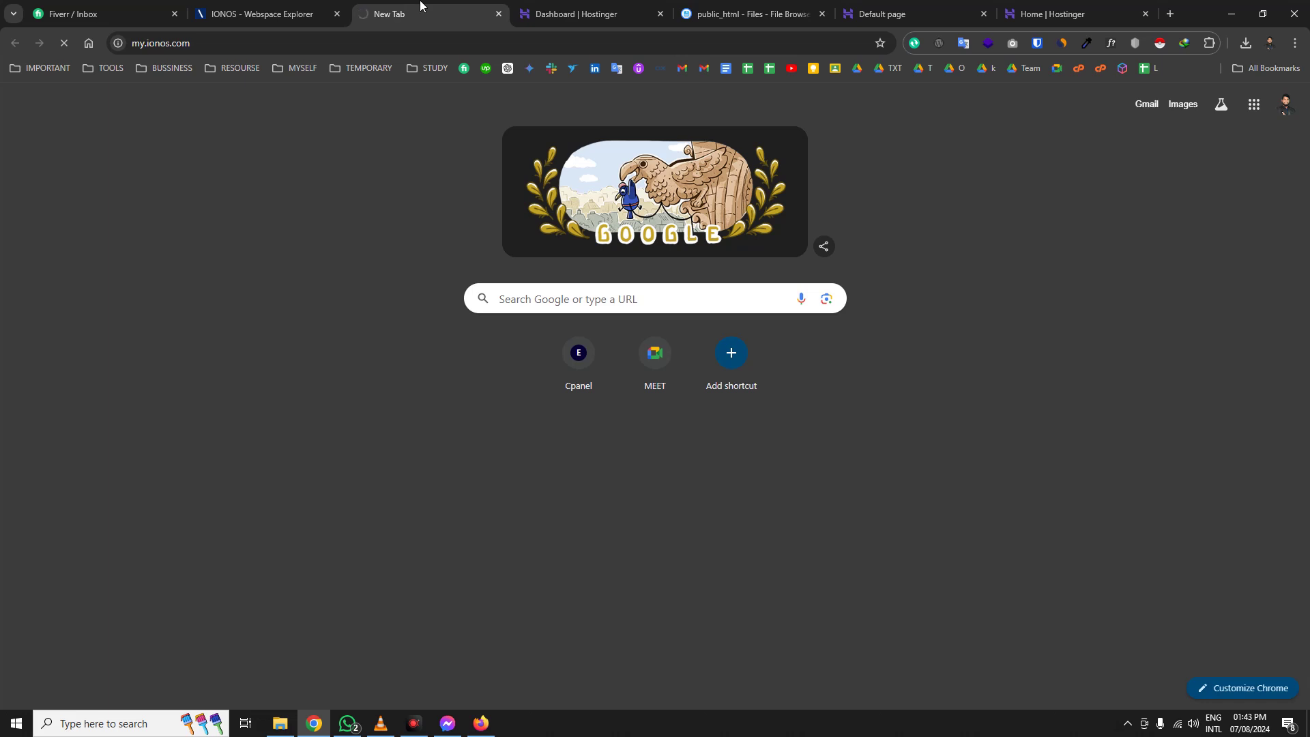
click(304, 7)
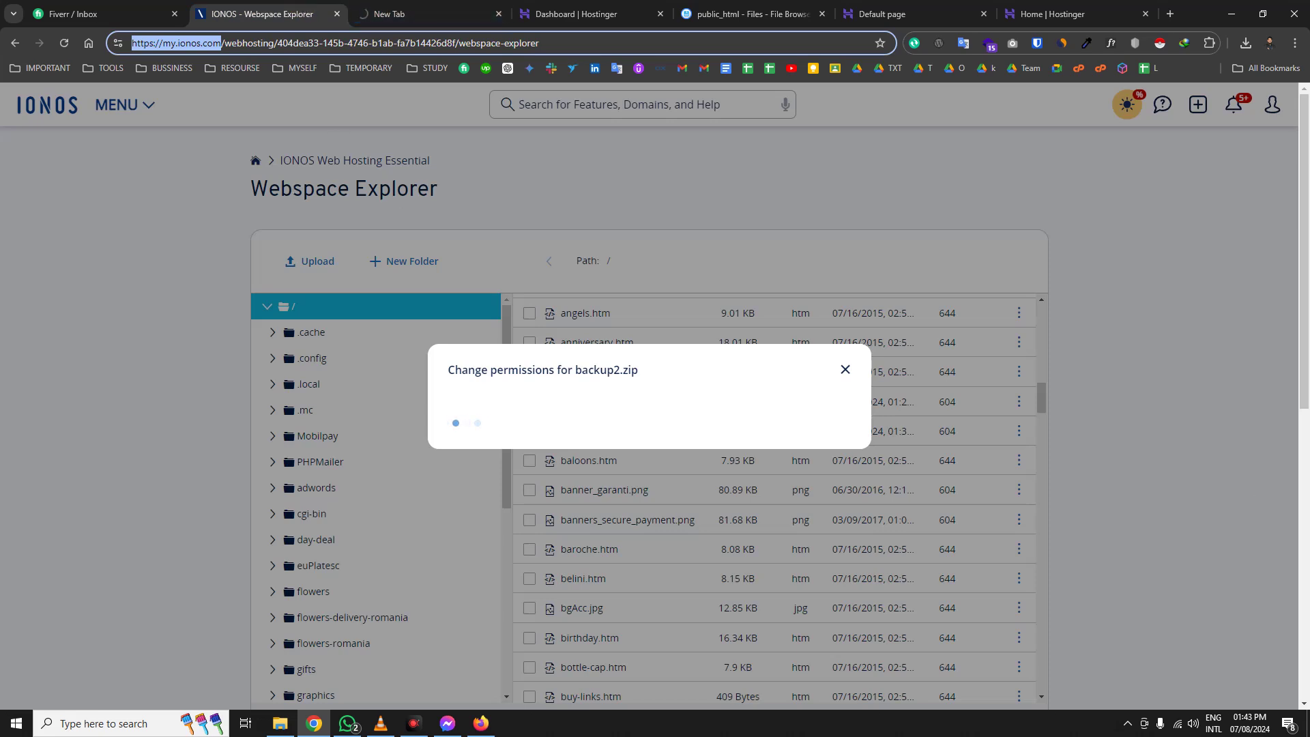
click(1175, 725)
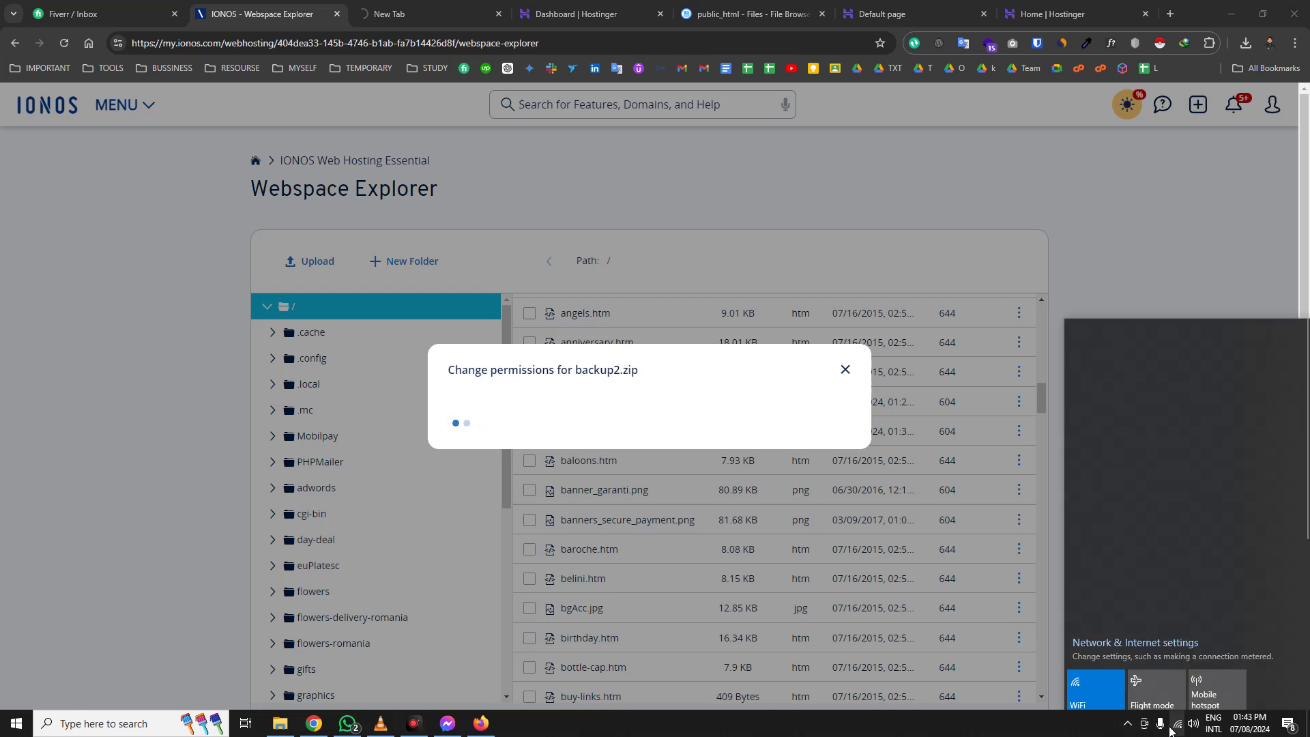
click(423, 7)
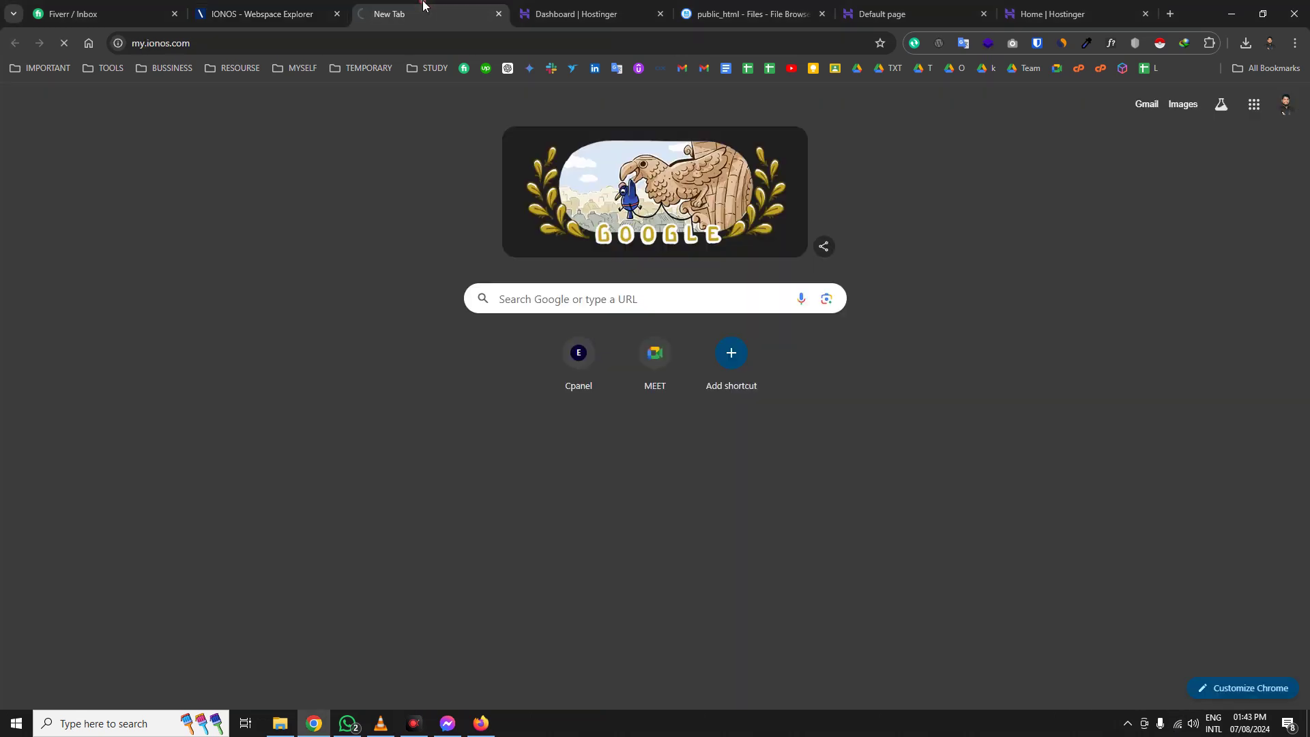
click(248, 27)
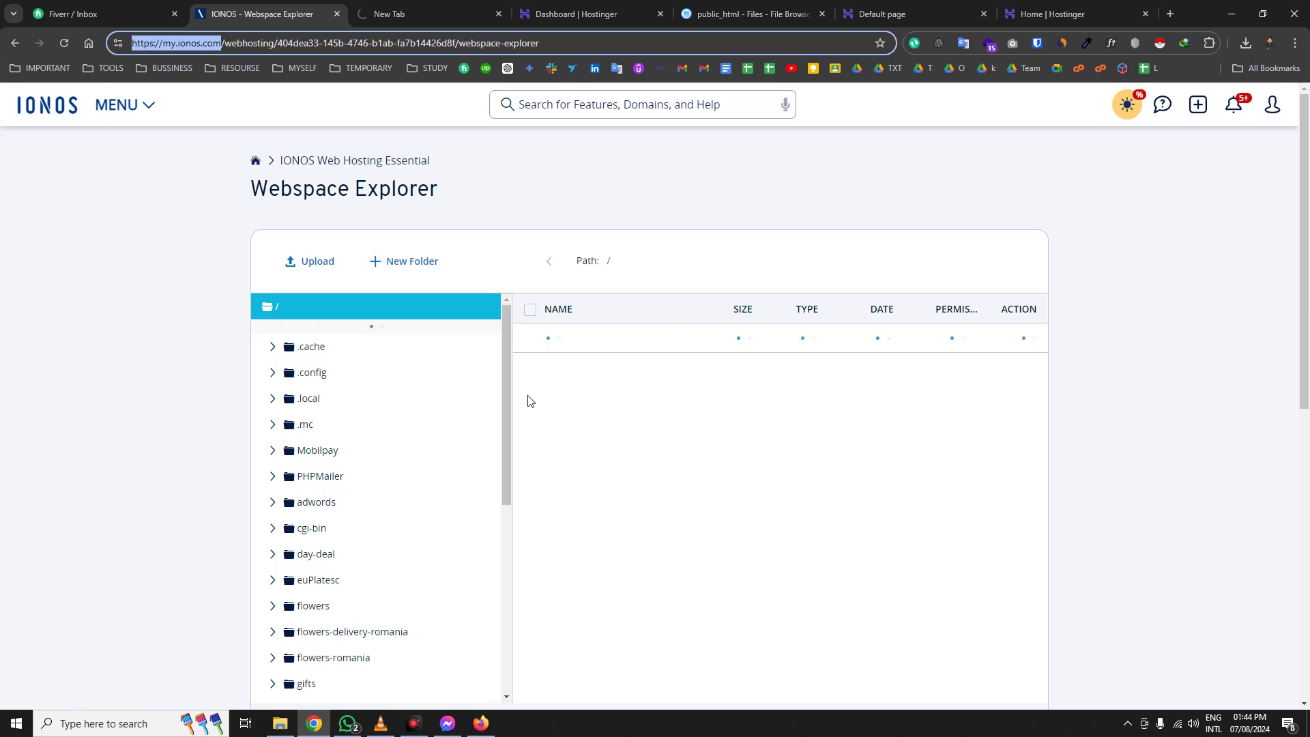
- Open the IONOS Hosting section in a new tab and close the stalled my.ionos.com tab
click(126, 105)
right_click(849, 195)
click(910, 193)
click(540, 14)
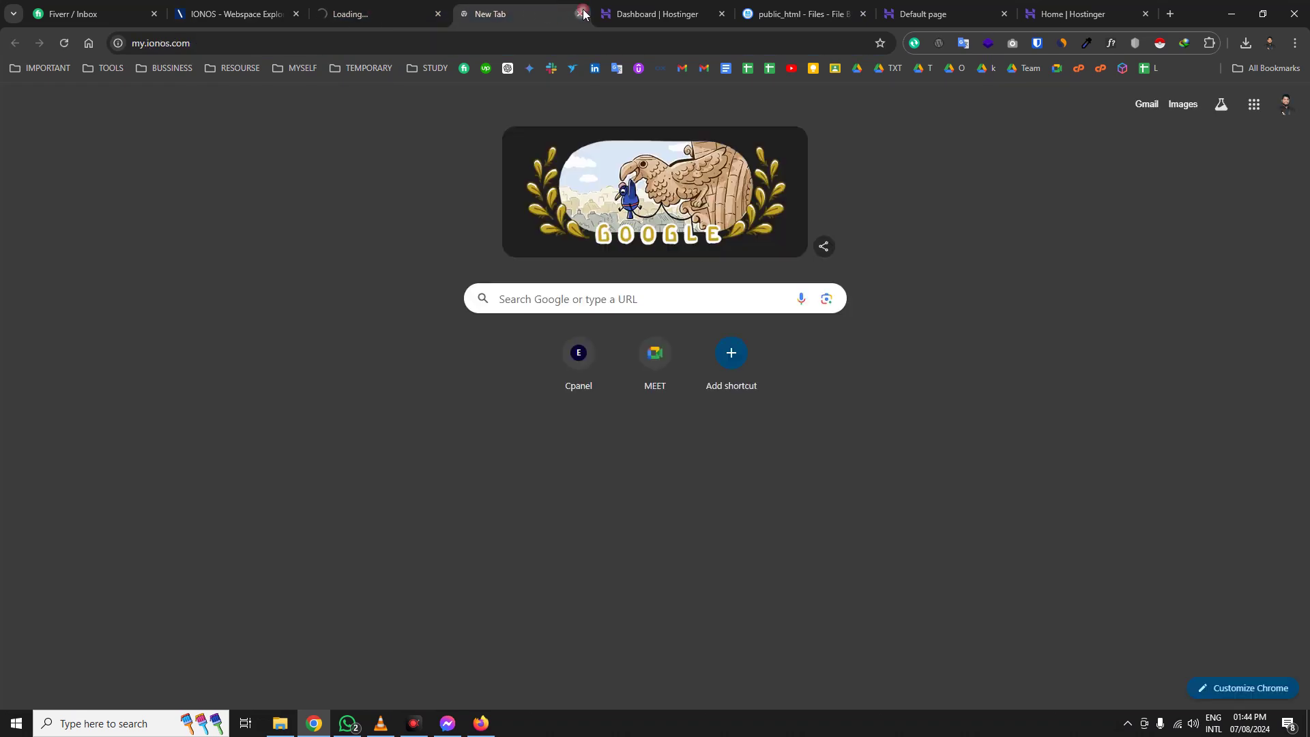
click(579, 14)
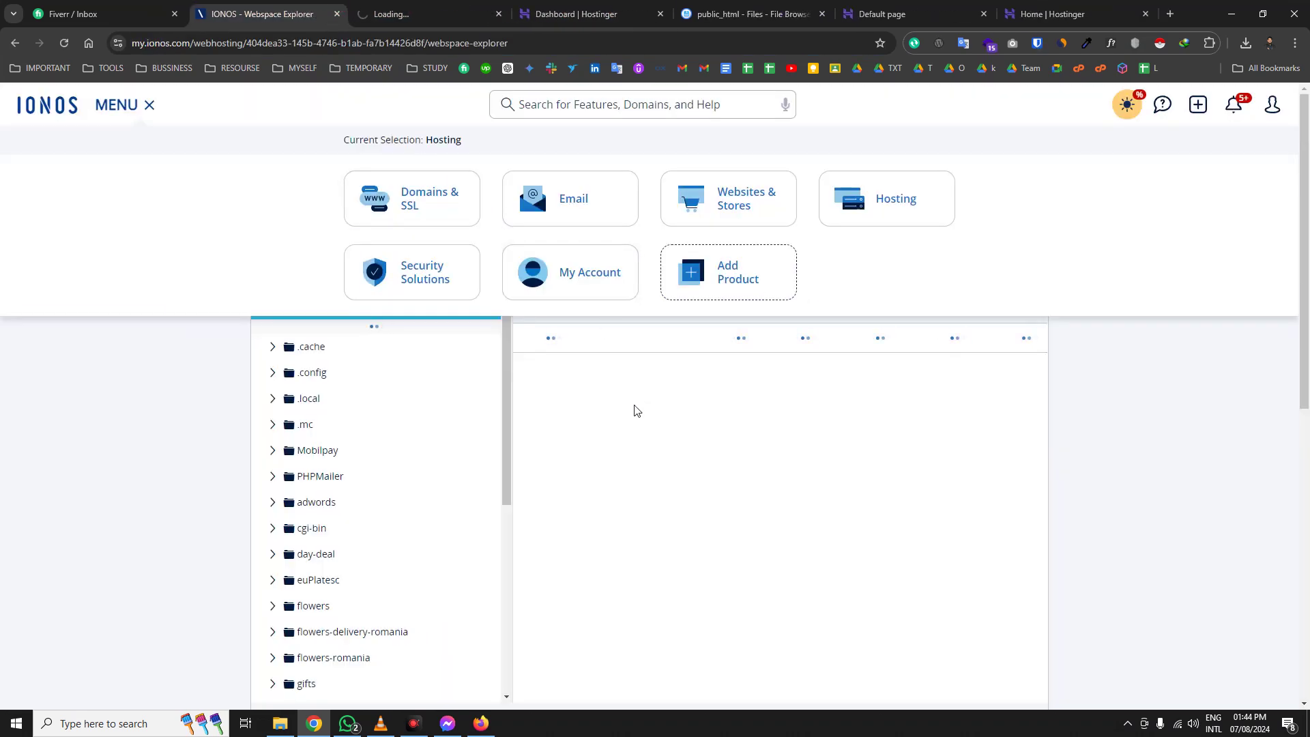
- Check the loading tab, connect the computer to the vivo V23e Wi-Fi network and verify the connection
click(418, 6)
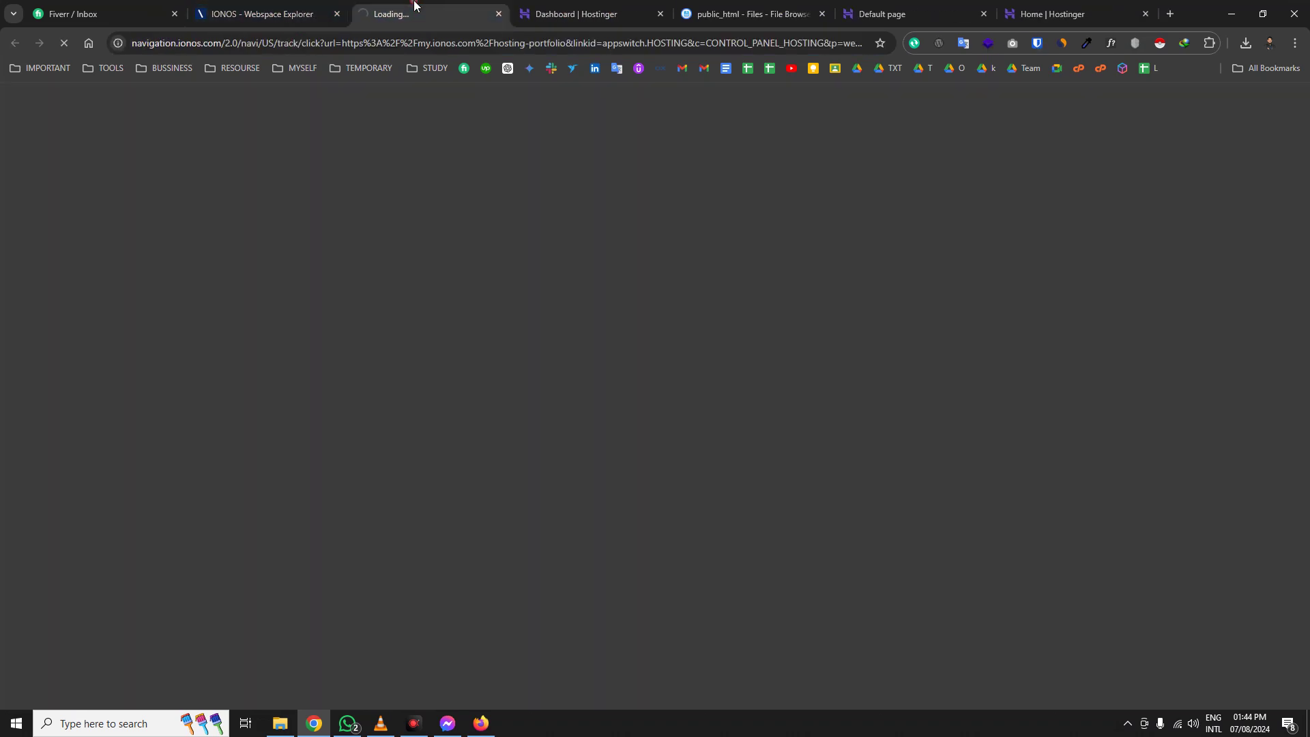
key(ctrl+shift+Tab)
click(1177, 723)
click(1129, 492)
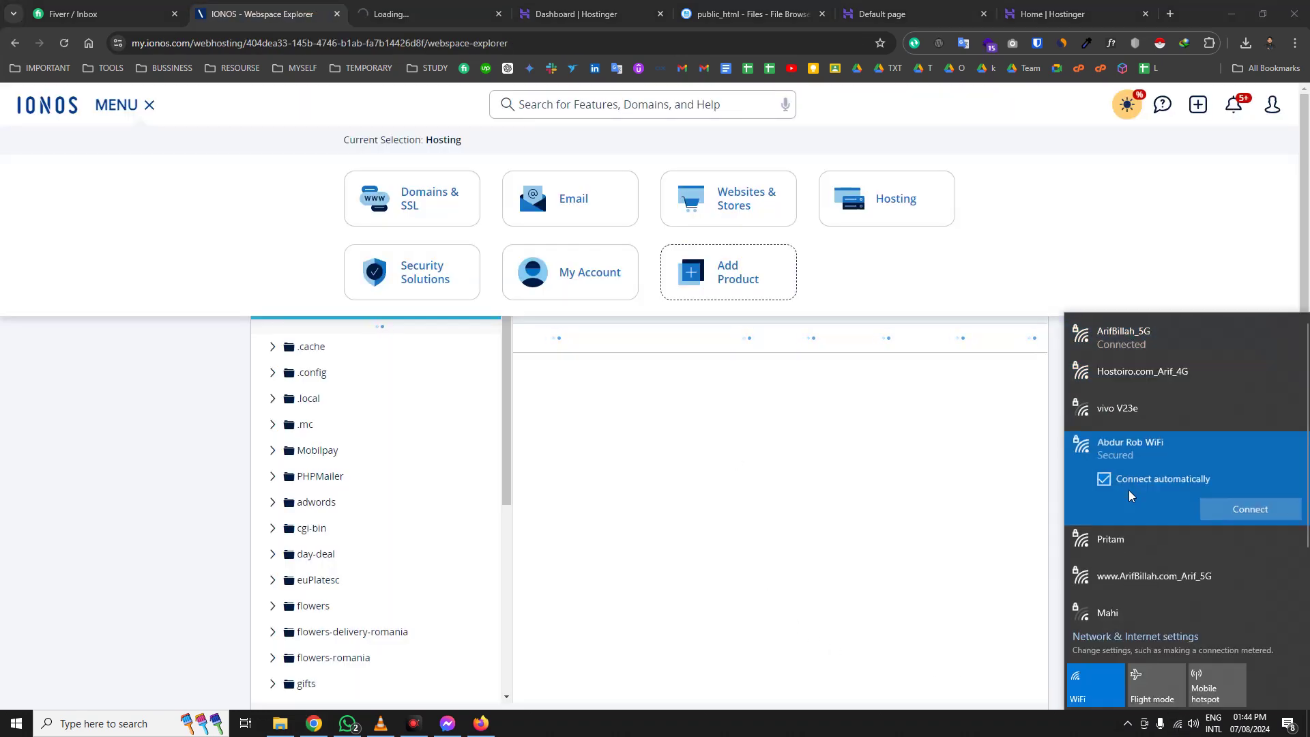
click(1122, 411)
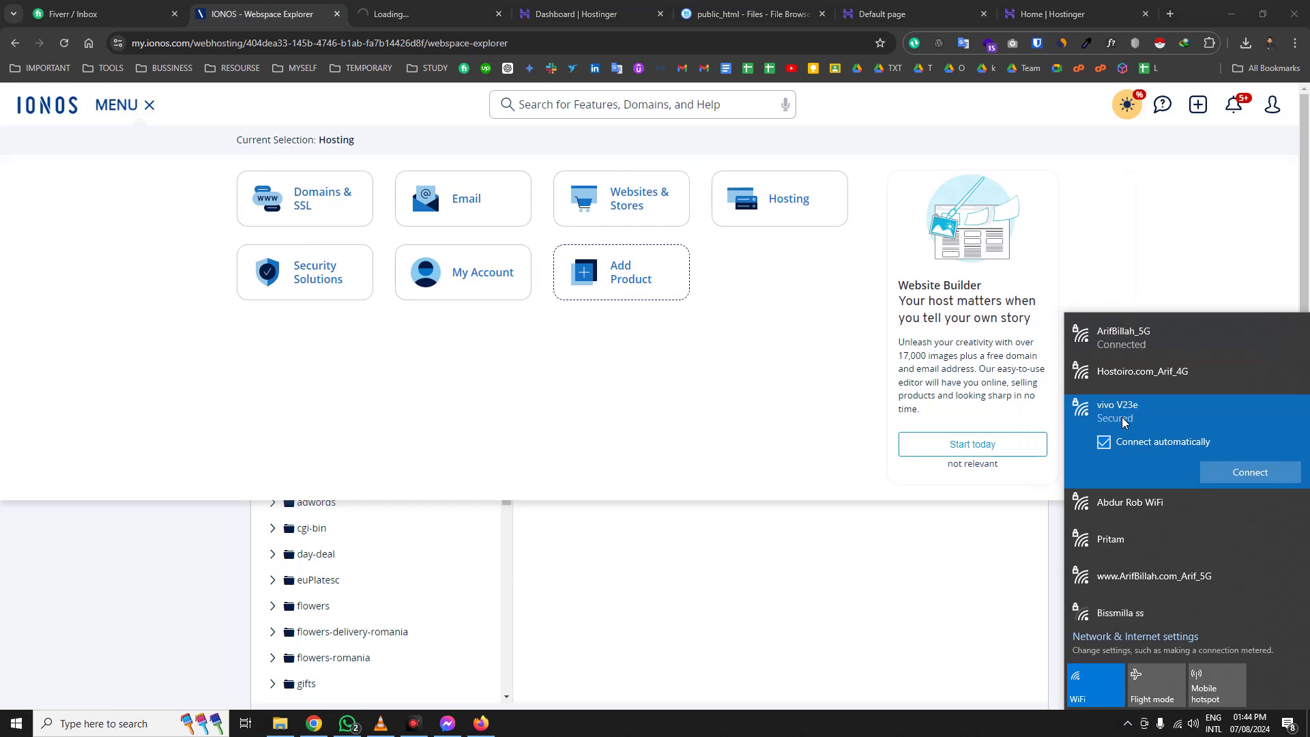
click(1213, 474)
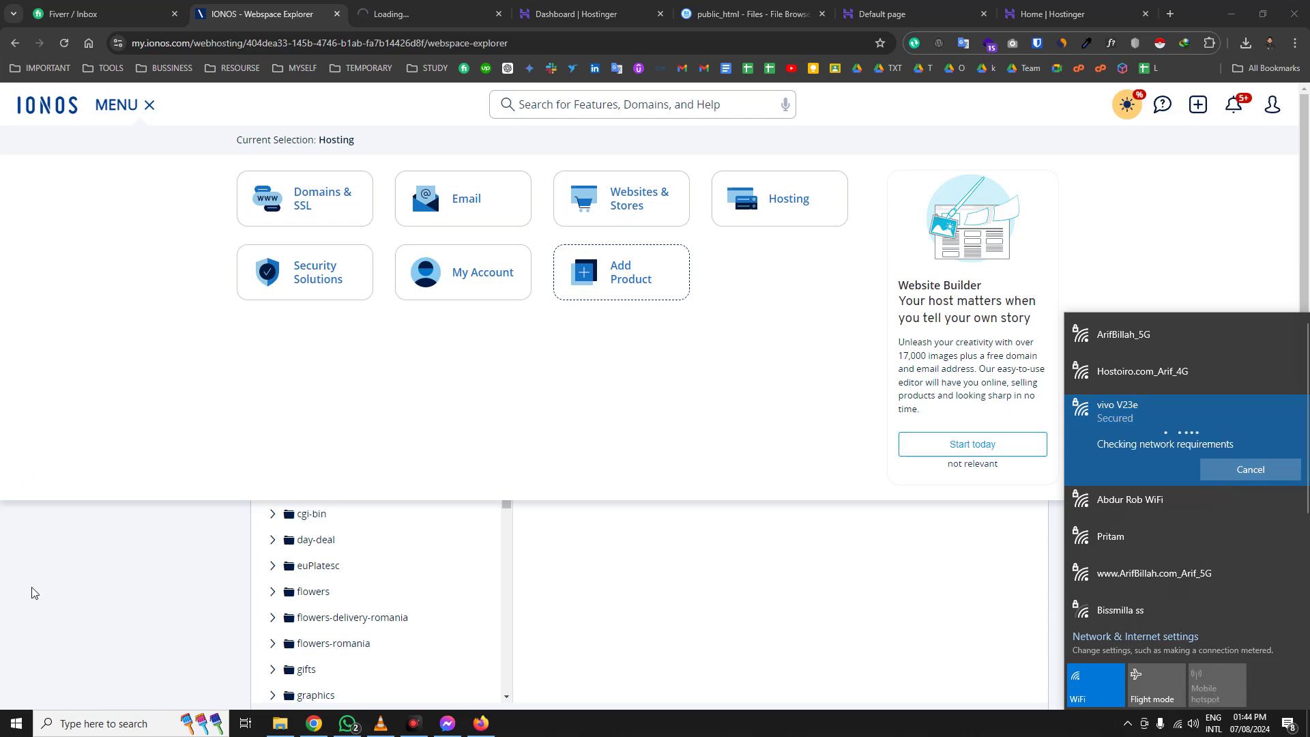
click(46, 575)
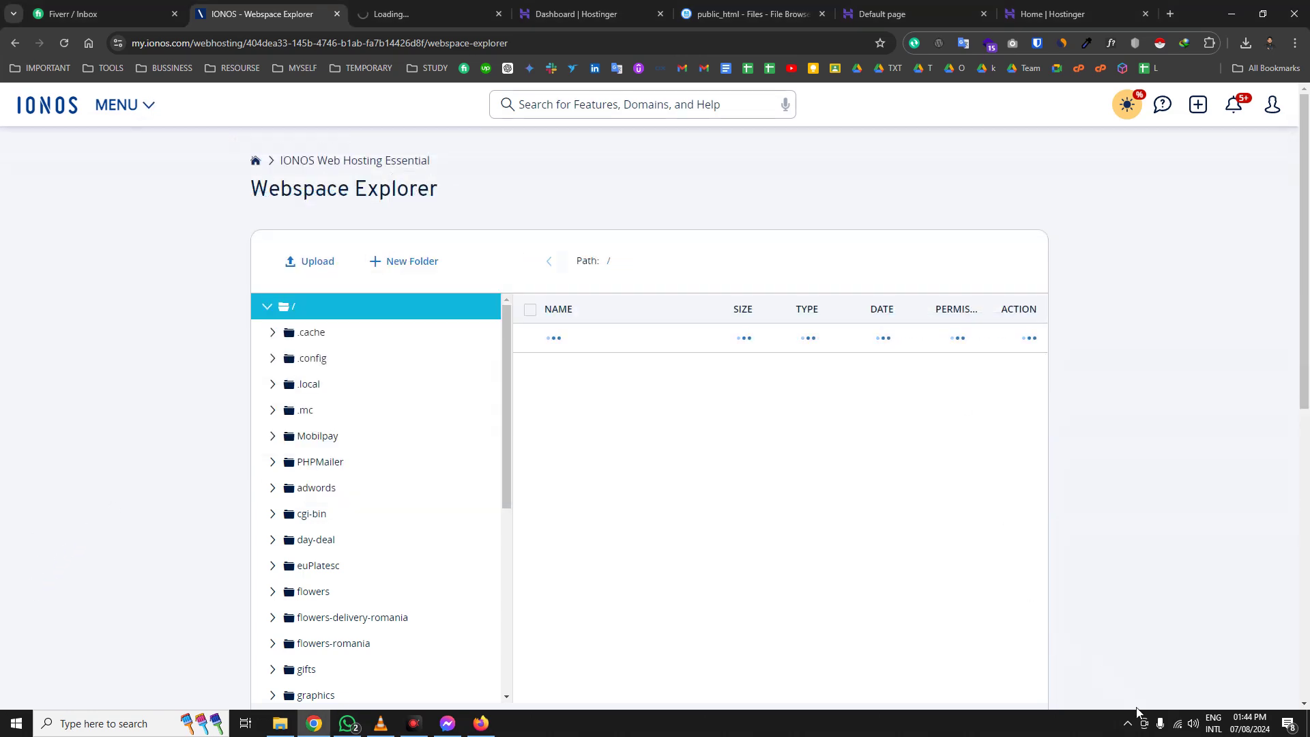
click(1178, 723)
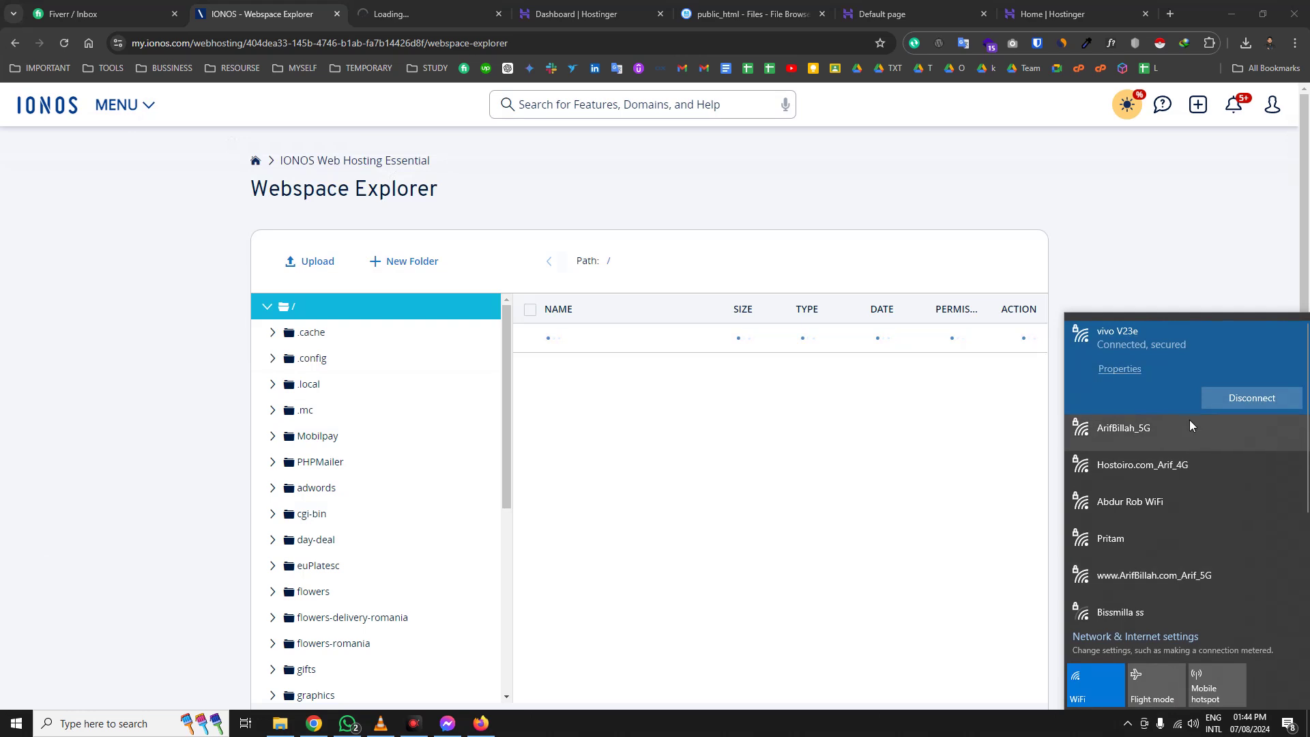
- Reload the Webspace Explorer and open database management from the Hosting Overview in the other IONOS tab
click(64, 43)
click(367, 10)
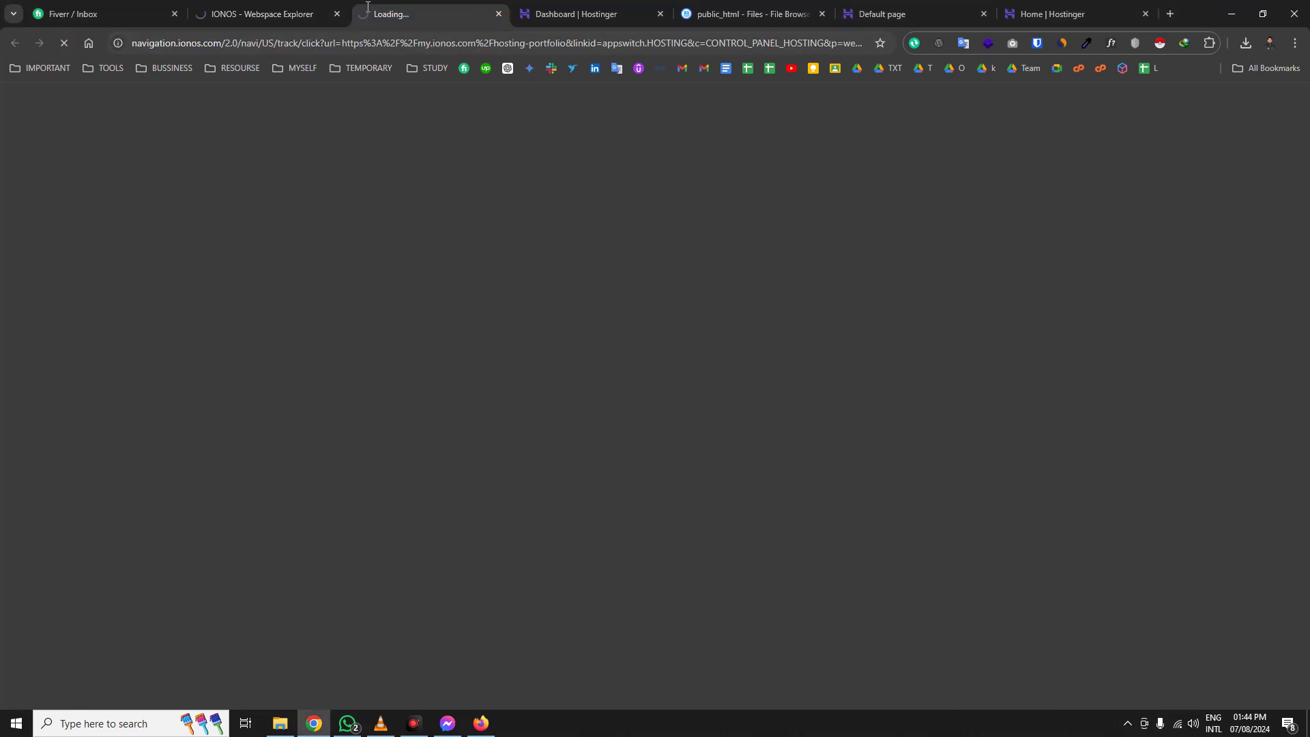
click(292, 5)
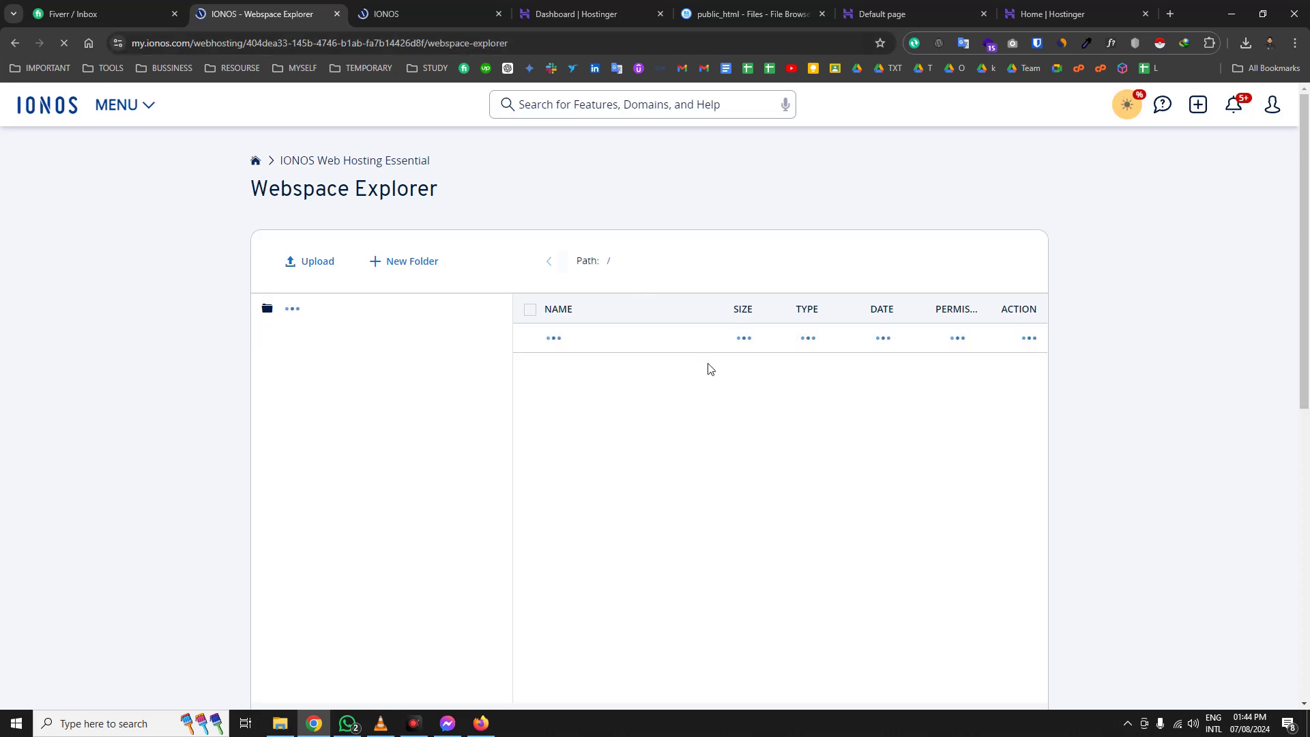
click(456, 7)
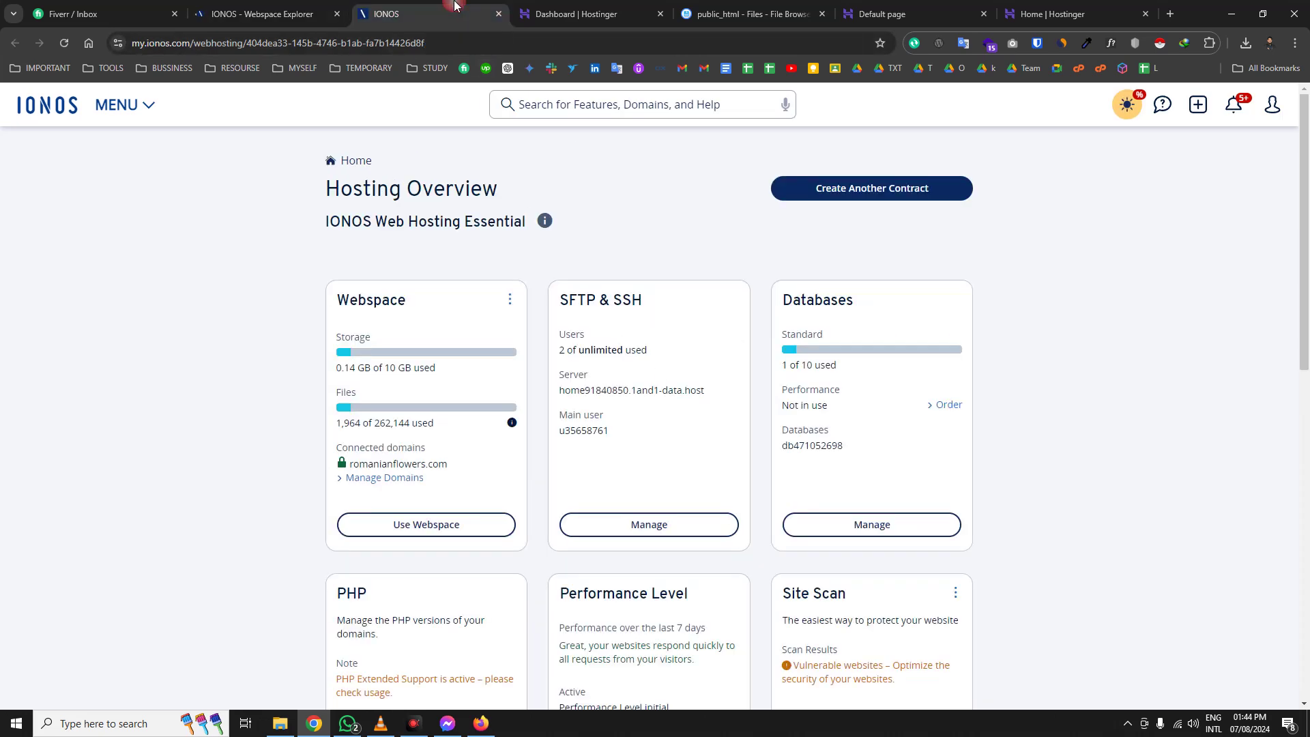
click(893, 533)
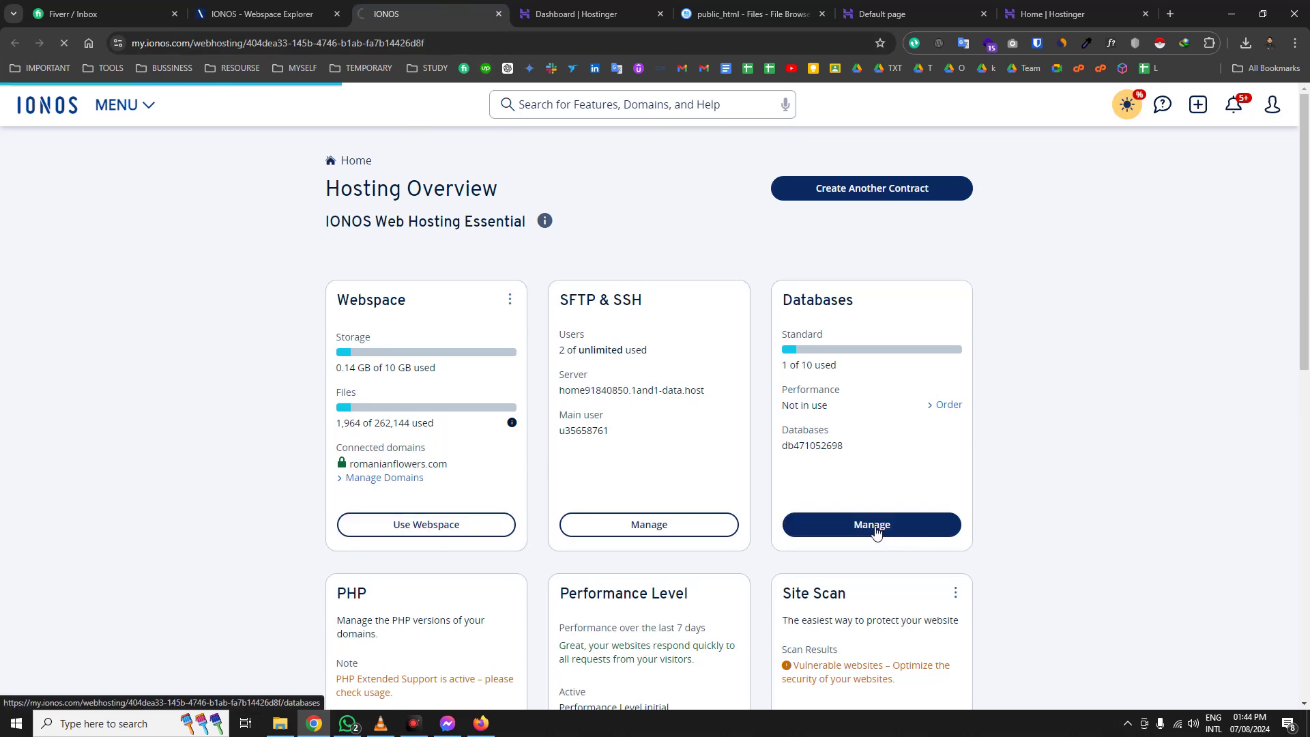
- Find backup2.zip in the webspace root, check the recent downloads and try to download the archive
key(ctrl+shift+Tab)
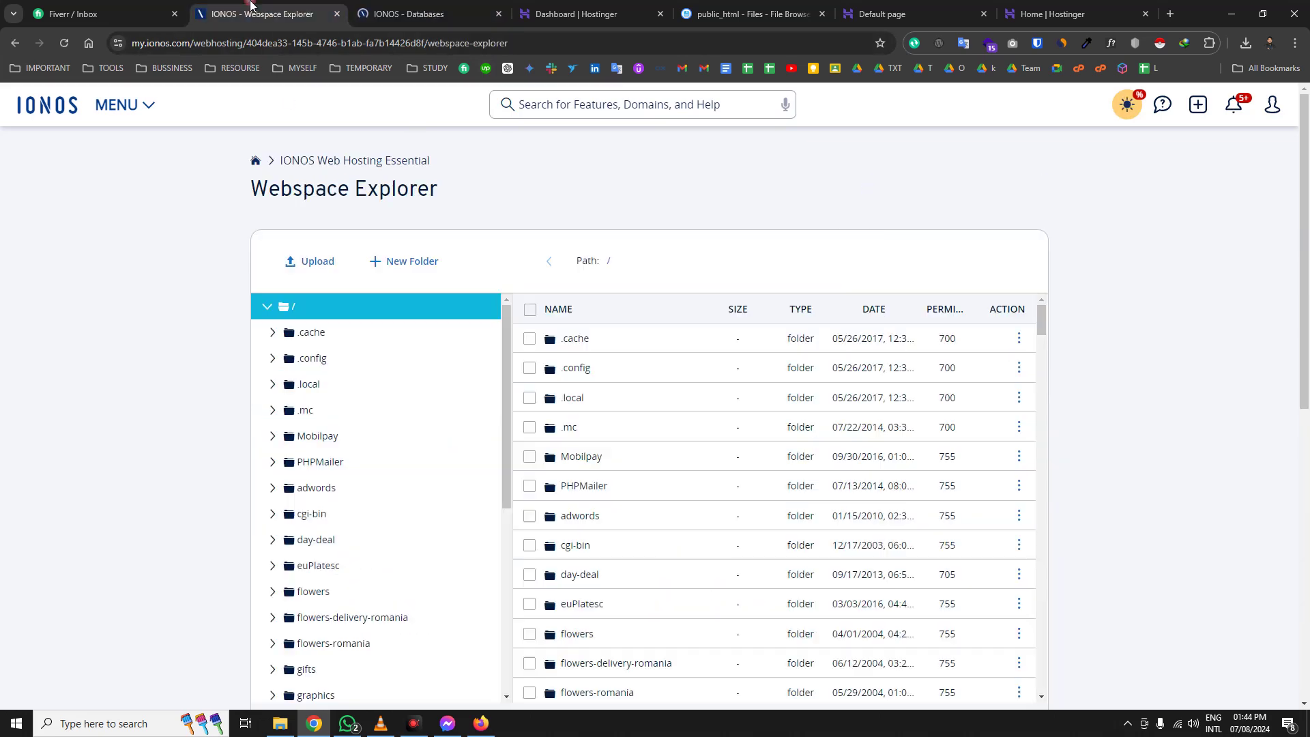
scroll(693, 530, down, 15)
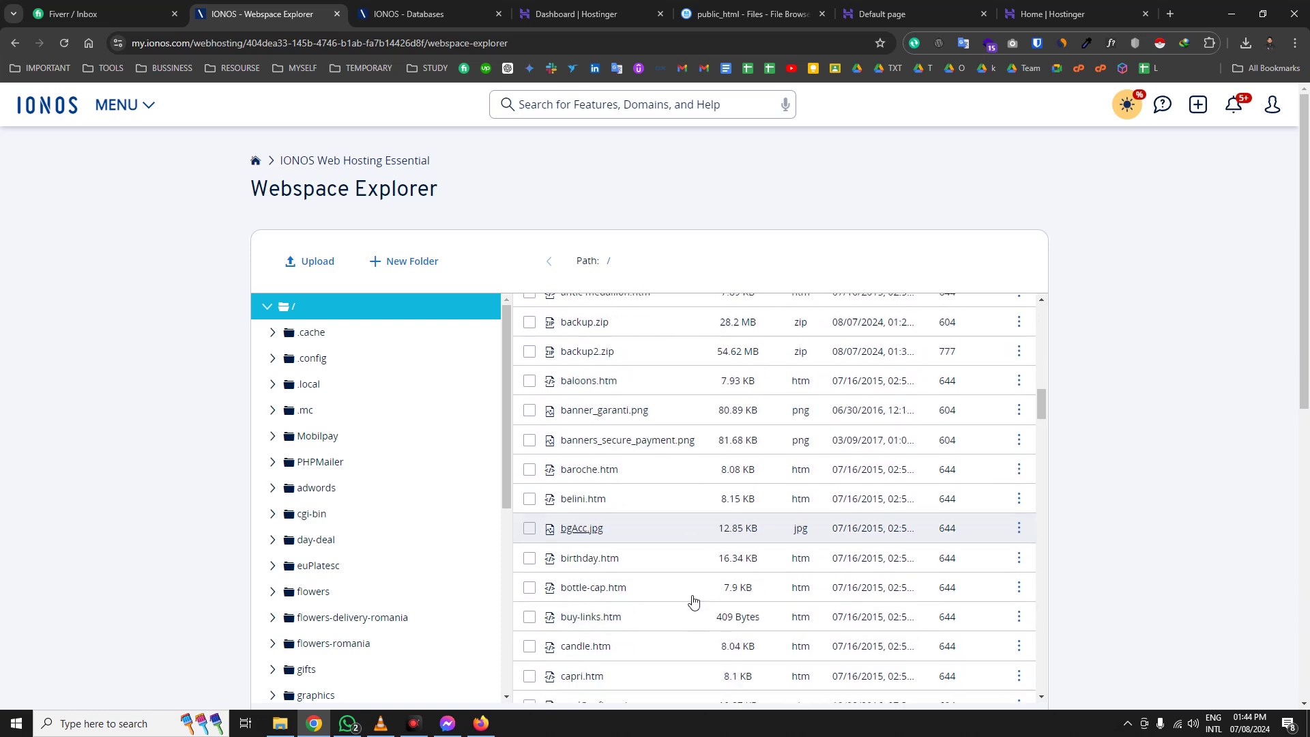
scroll(591, 635, down, 4)
scroll(617, 532, up, 4)
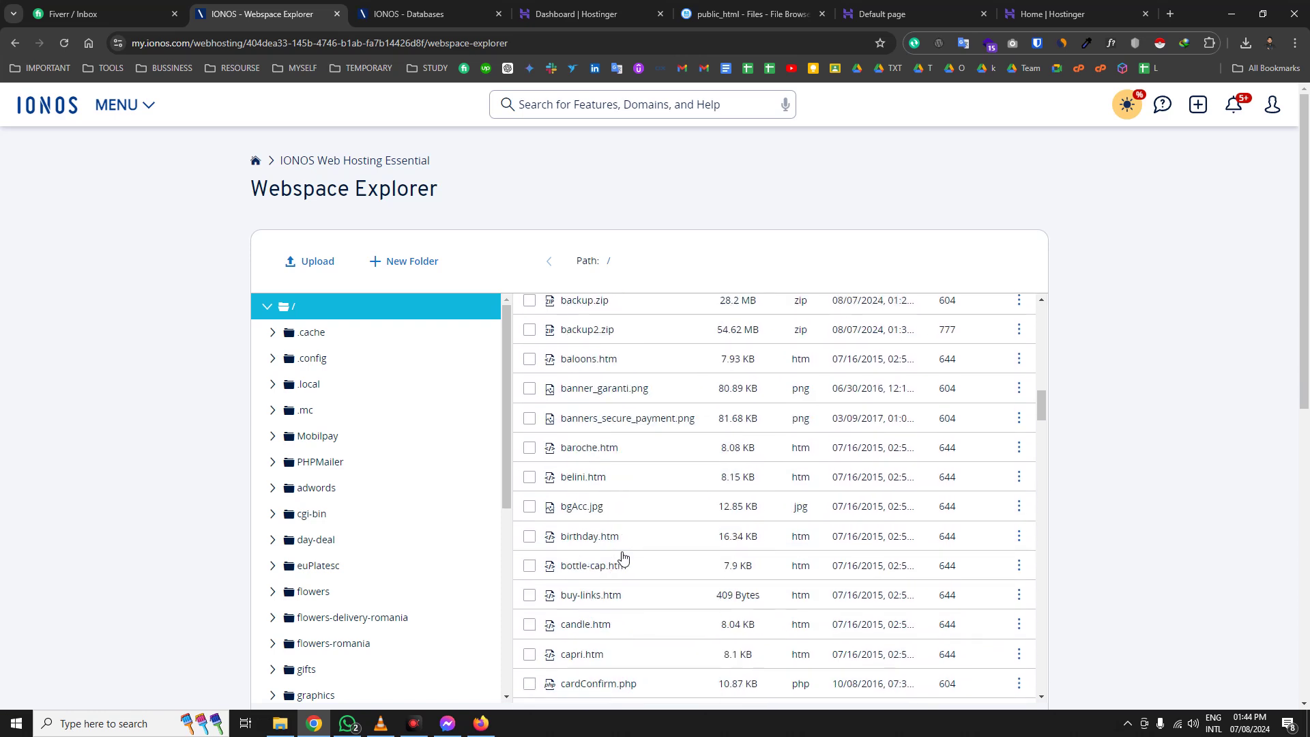
click(1018, 330)
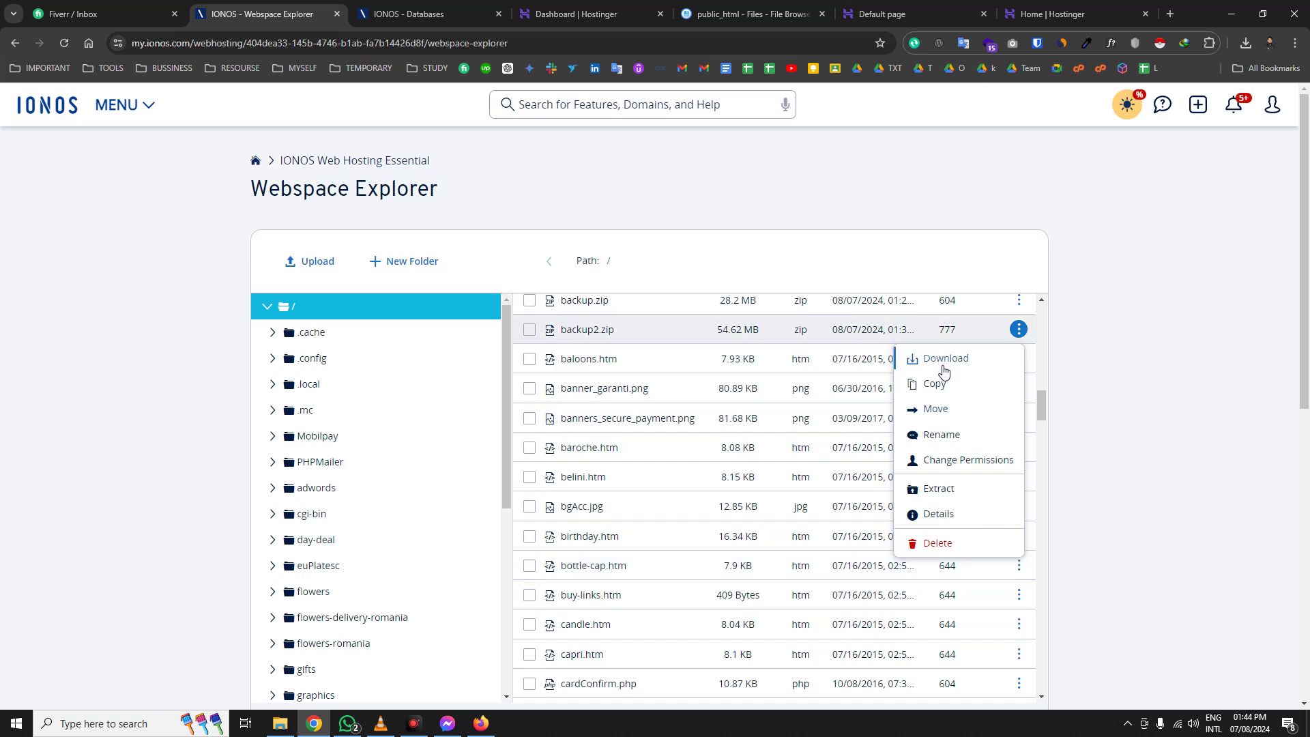
click(1245, 43)
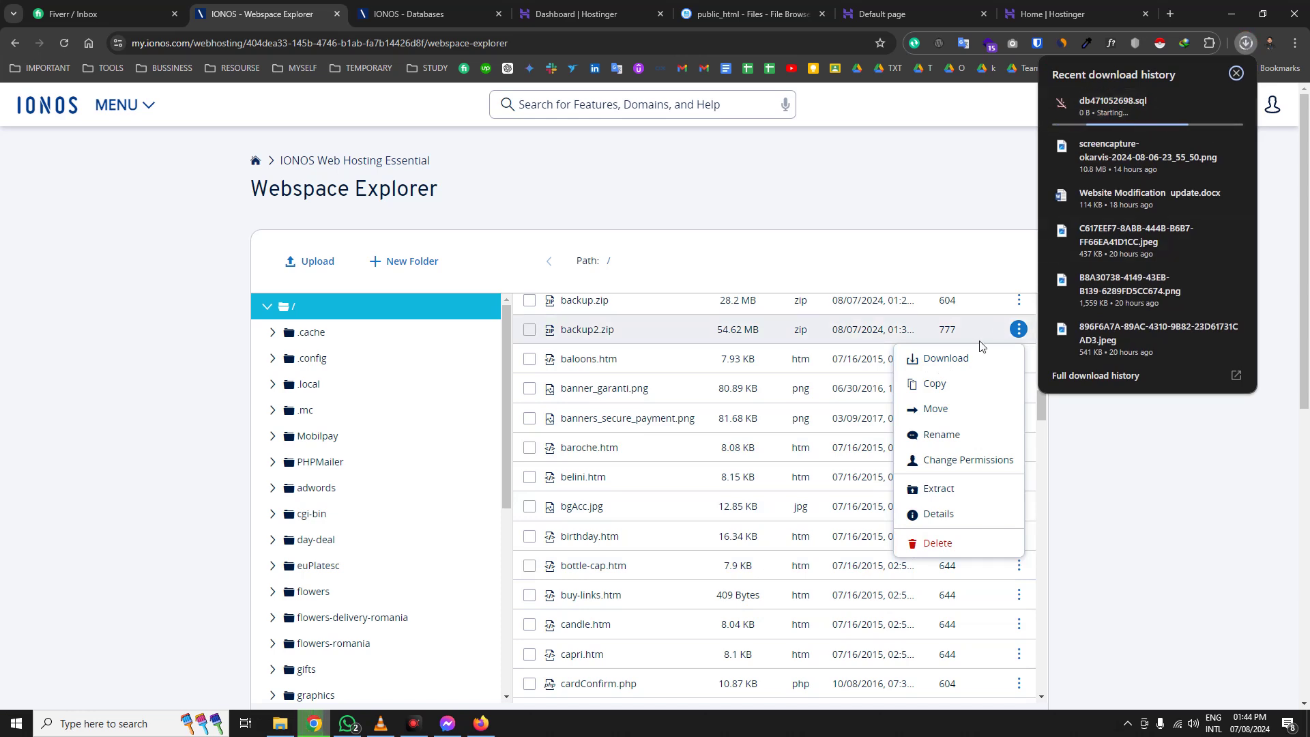
click(965, 358)
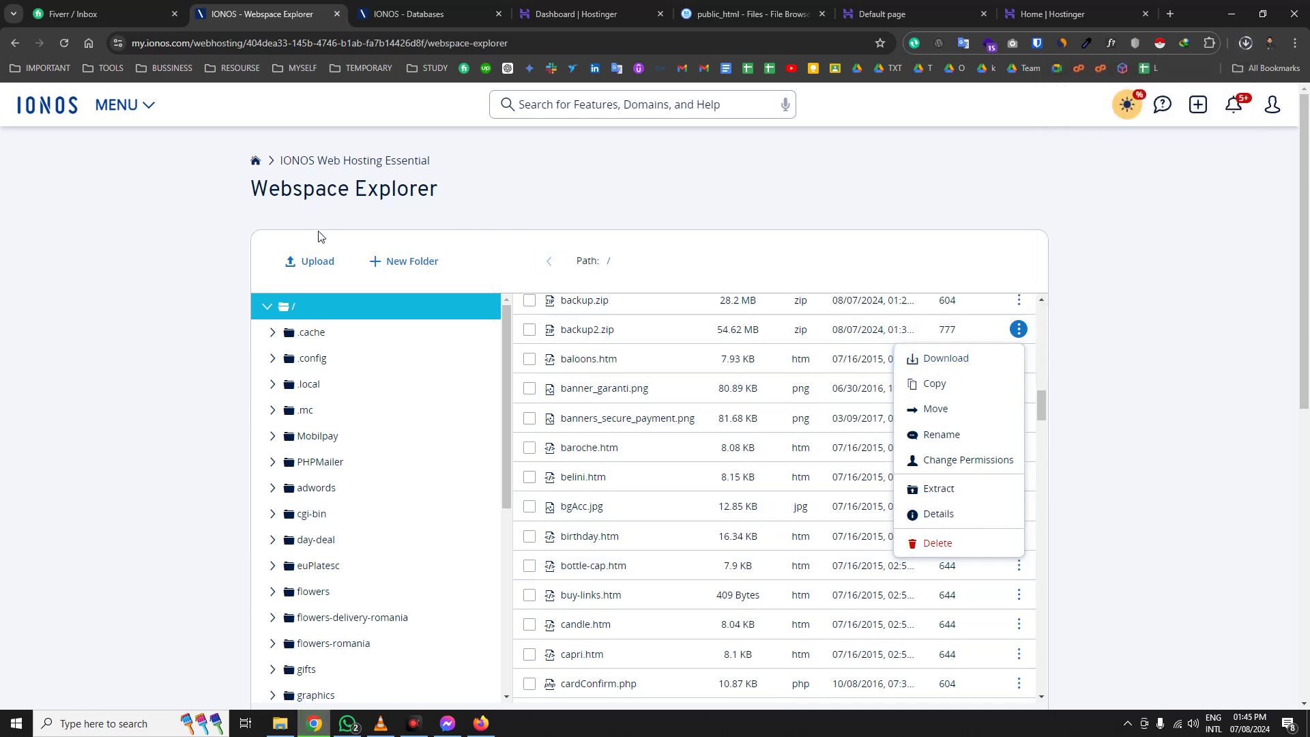
- Try to open the romanianflowers database details in the Databases tab and the IONOS home page in the Webspace Explorer tab
scroll(330, 471, down, 1)
scroll(330, 470, down, 3)
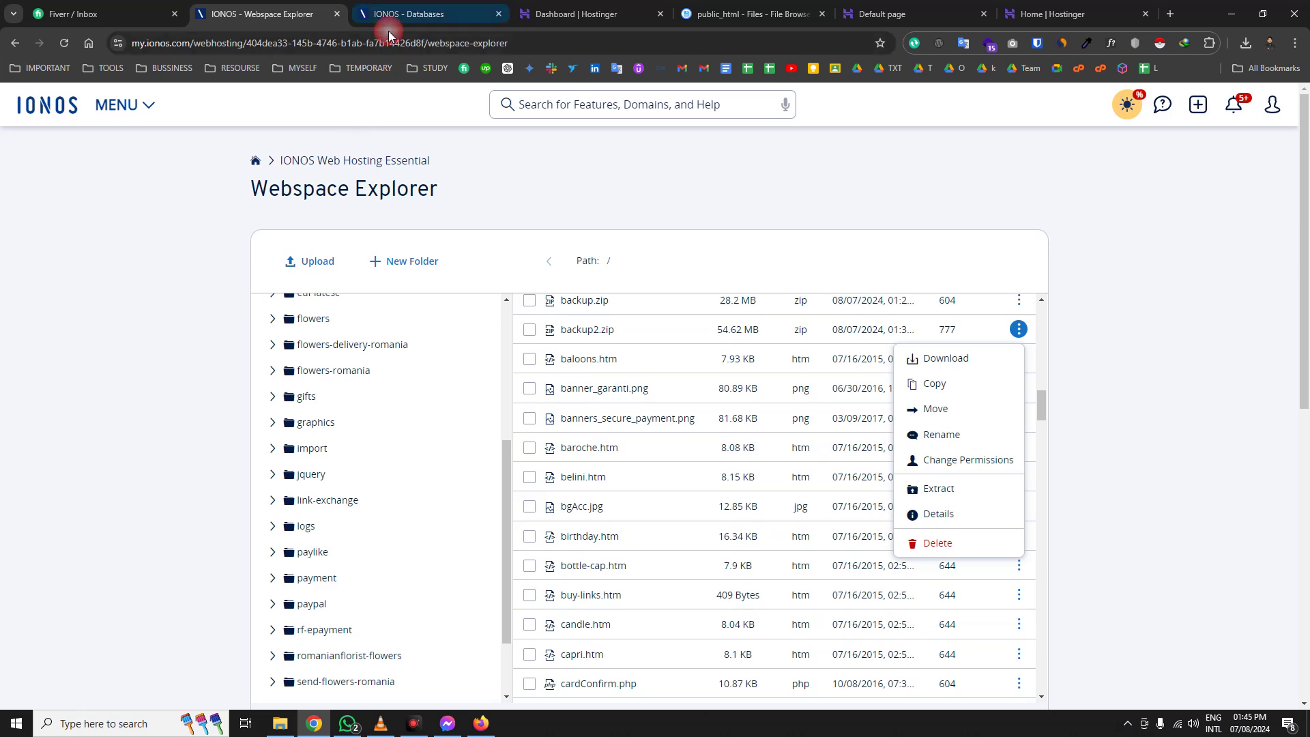
click(403, 13)
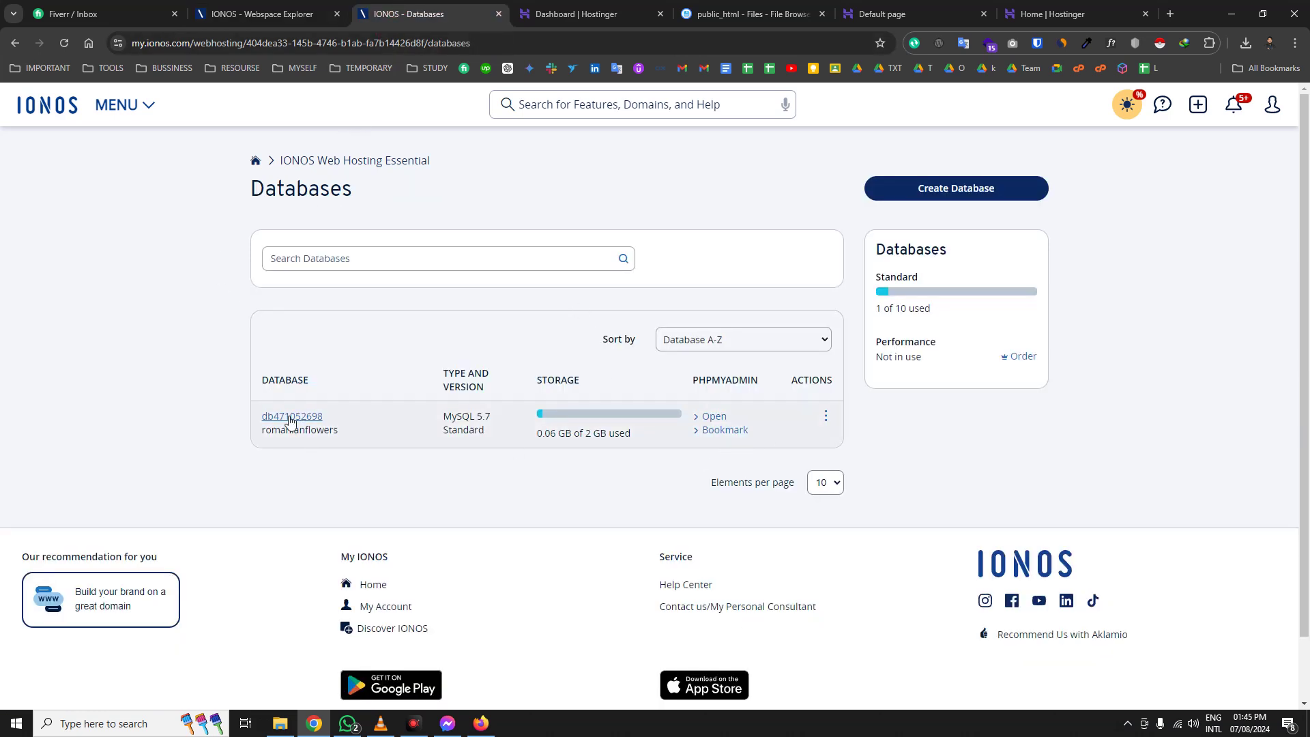
click(310, 418)
key(ctrl+shift+Tab)
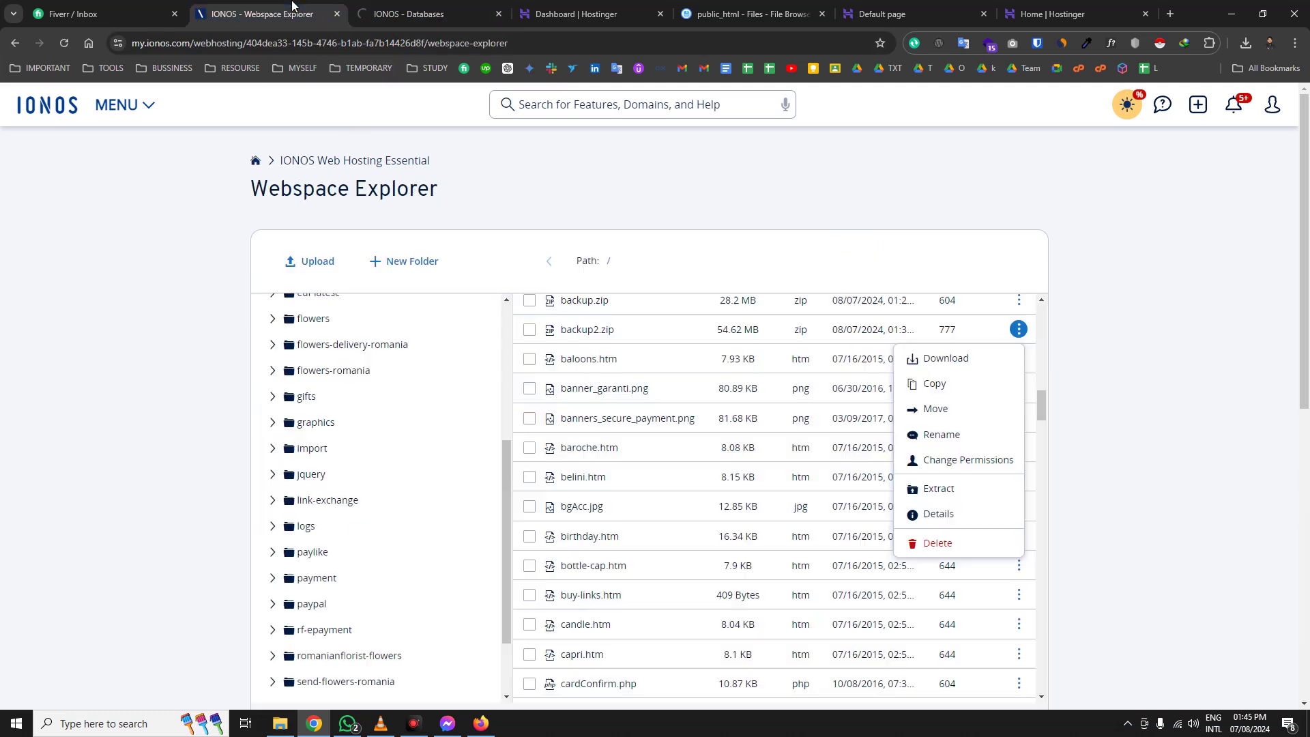
click(255, 160)
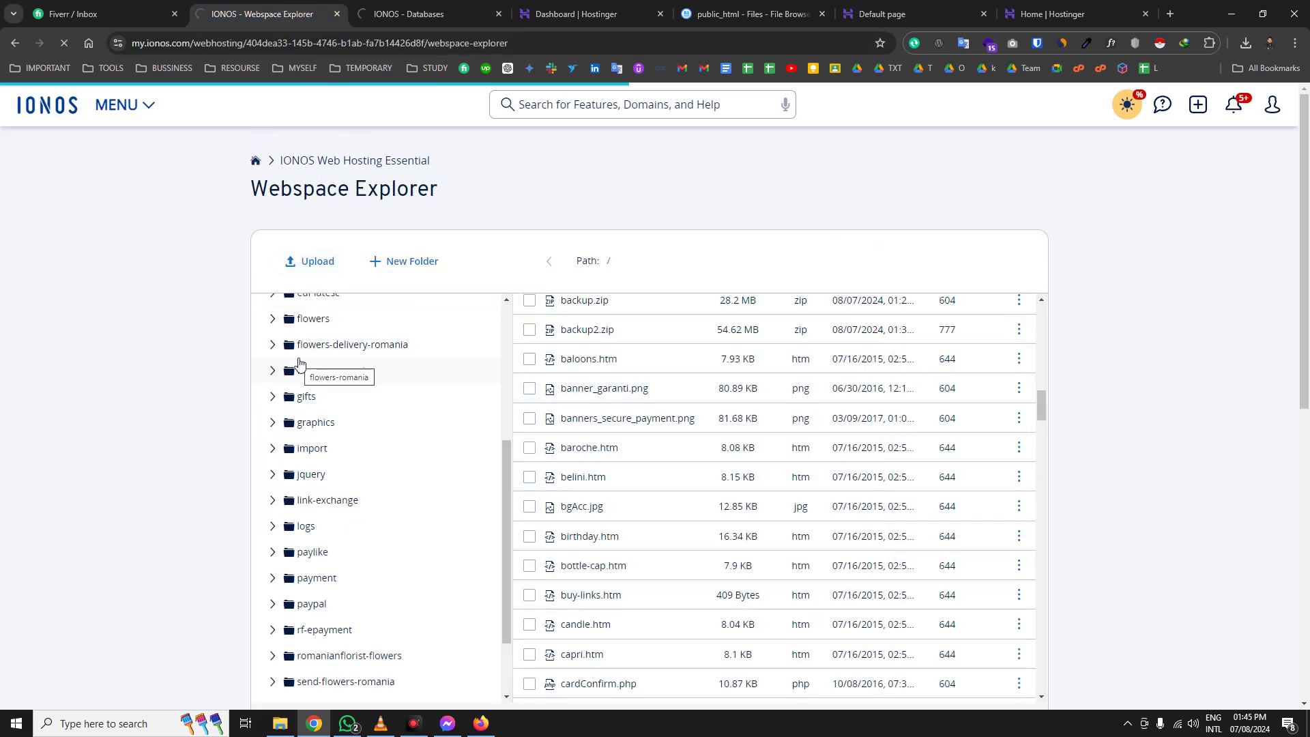
- Open phpMyAdmin for the romanianflowers database in a new tab and return to the Webspace Explorer tab
click(380, 5)
click(235, 6)
click(442, 6)
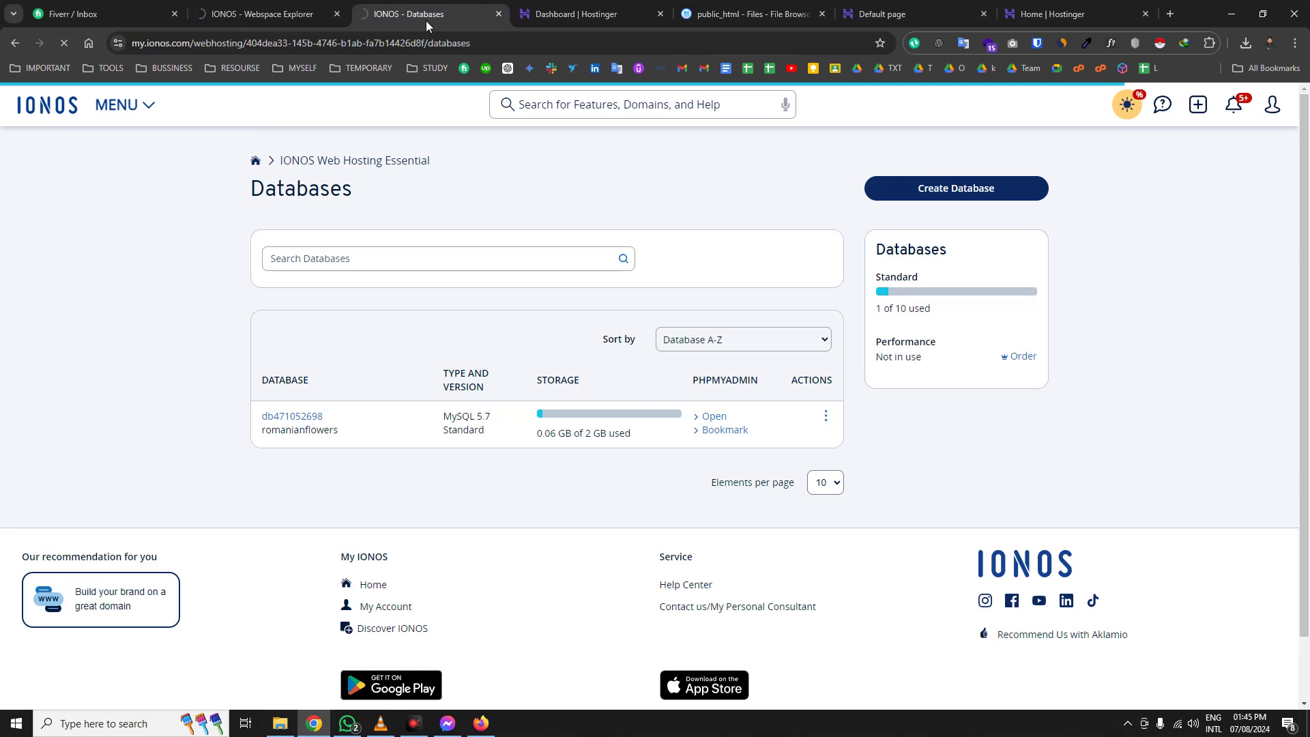
click(710, 417)
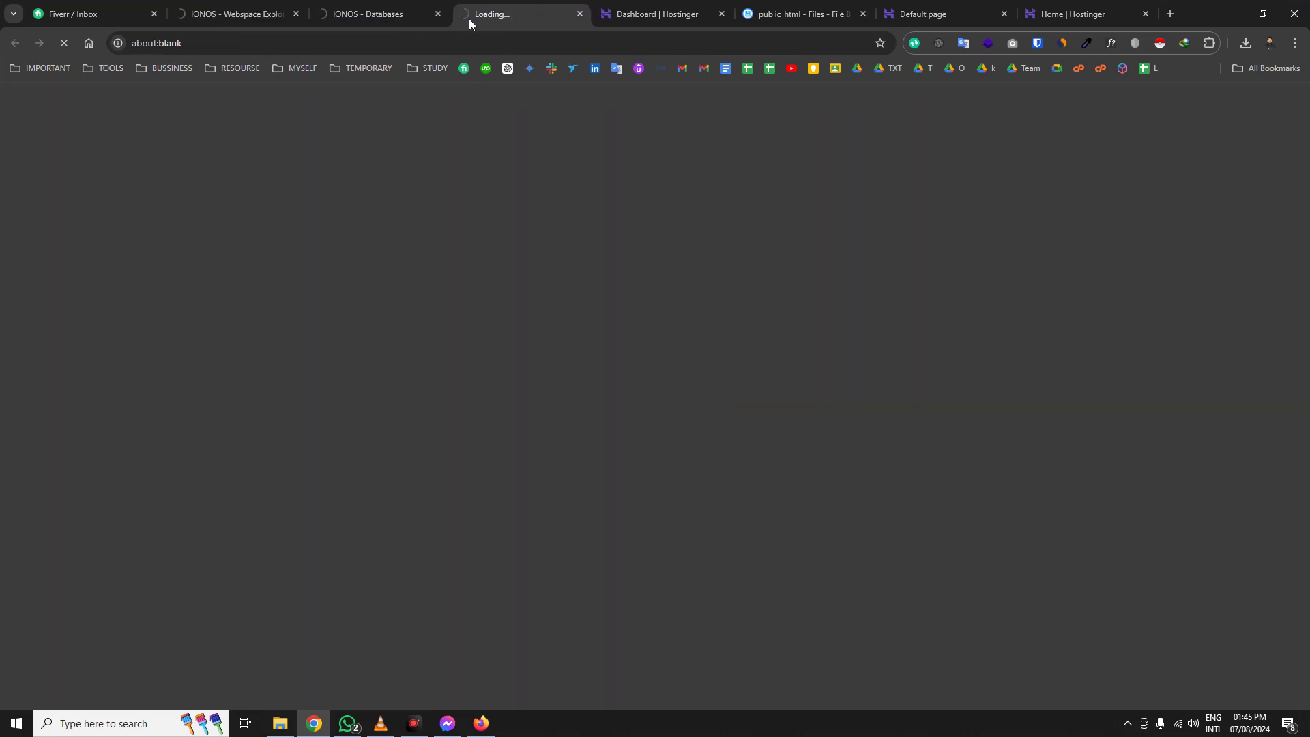
click(437, 4)
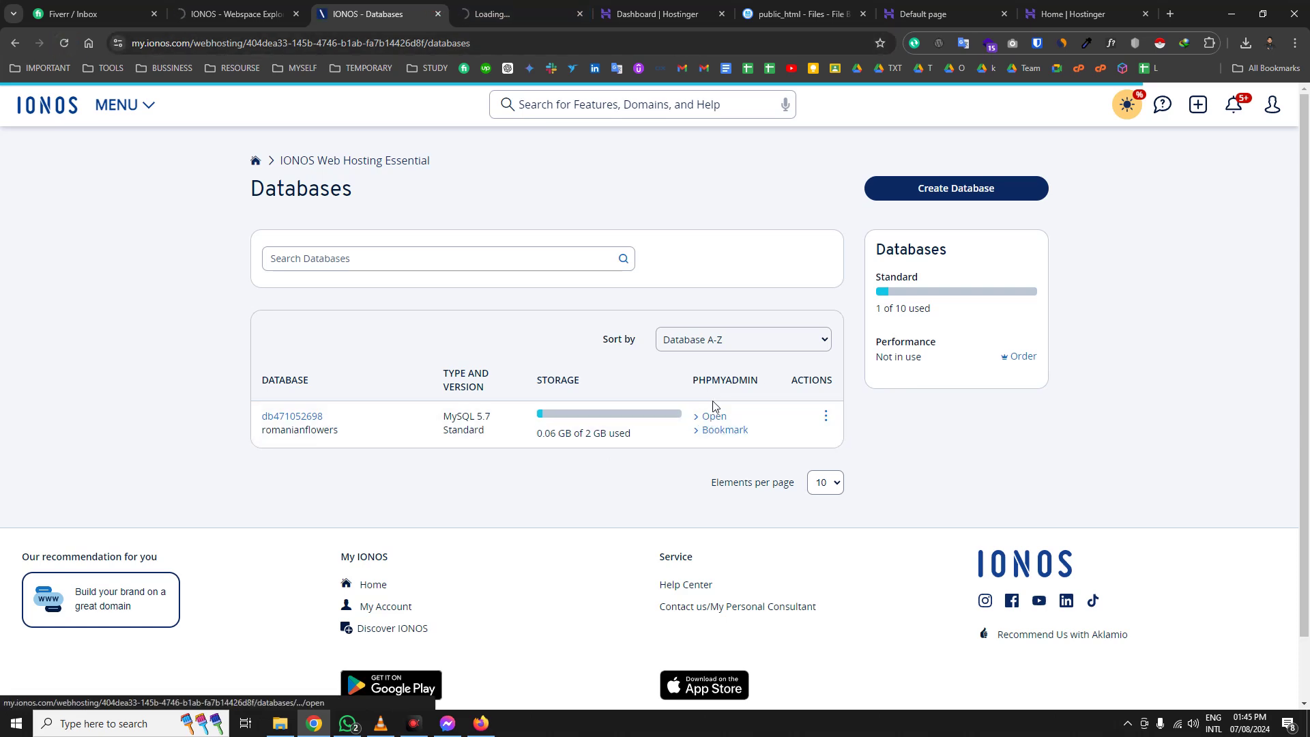
click(236, 13)
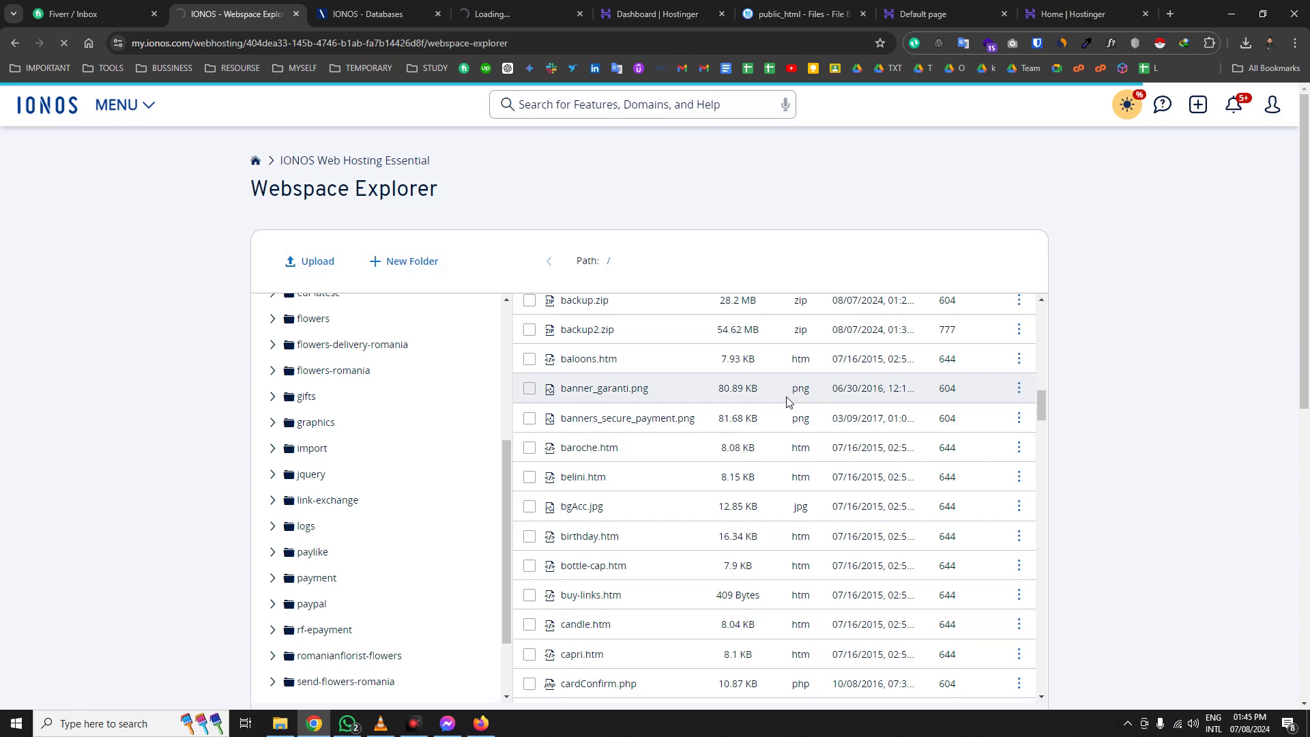
- Launch FileZilla and place its window as a floating window over the browser
click(17, 723)
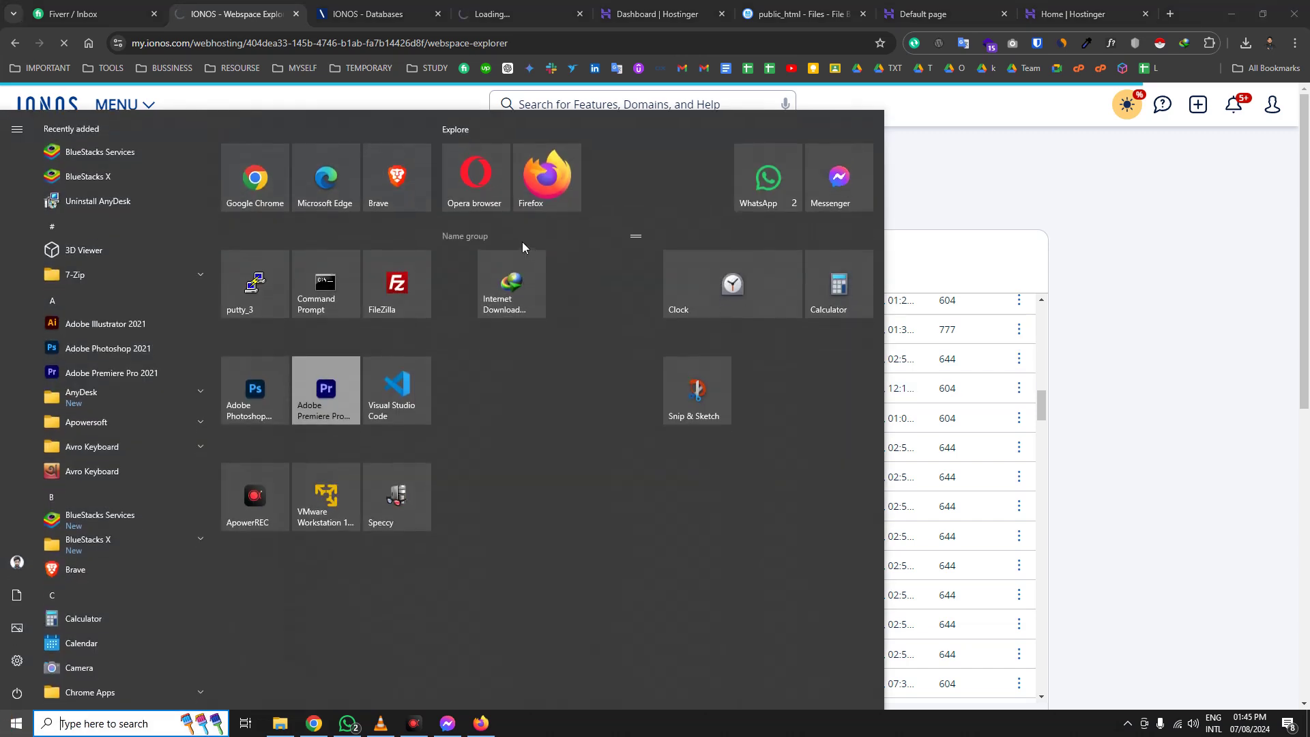
click(399, 295)
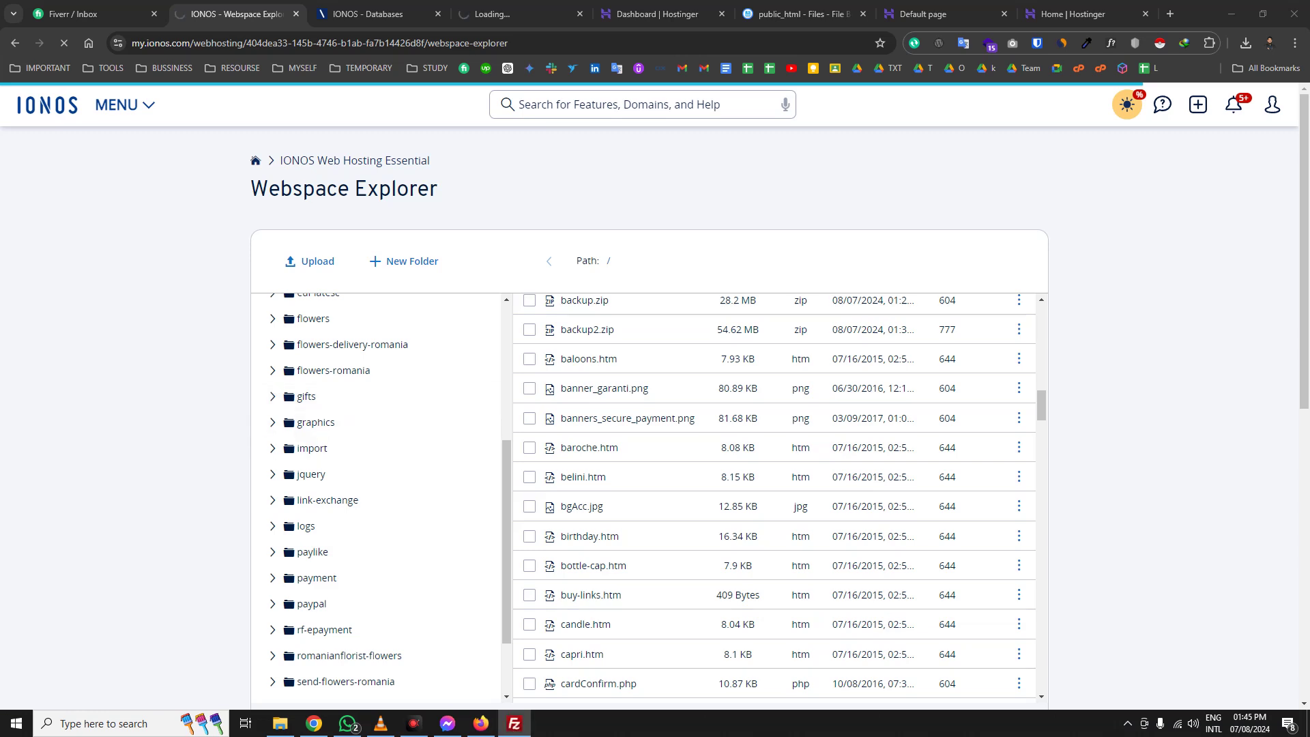
drag(444, 225, 561, 34)
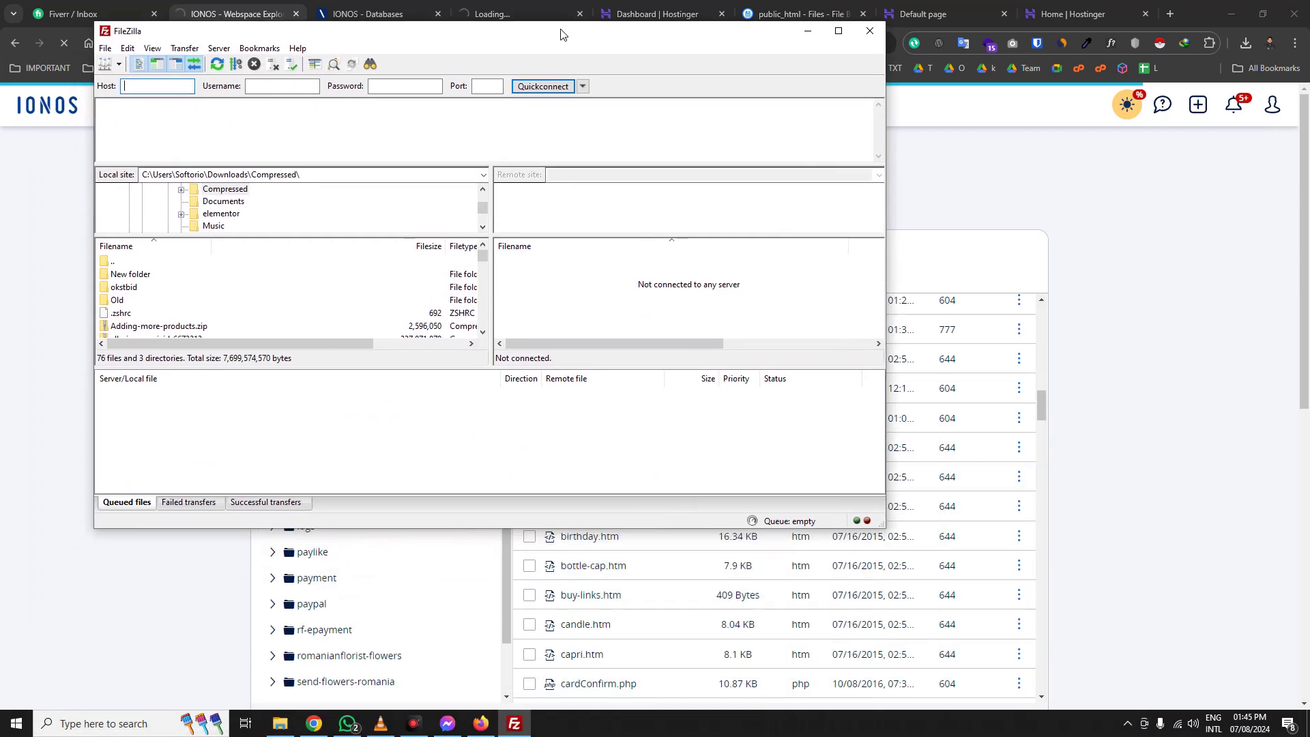
click(838, 31)
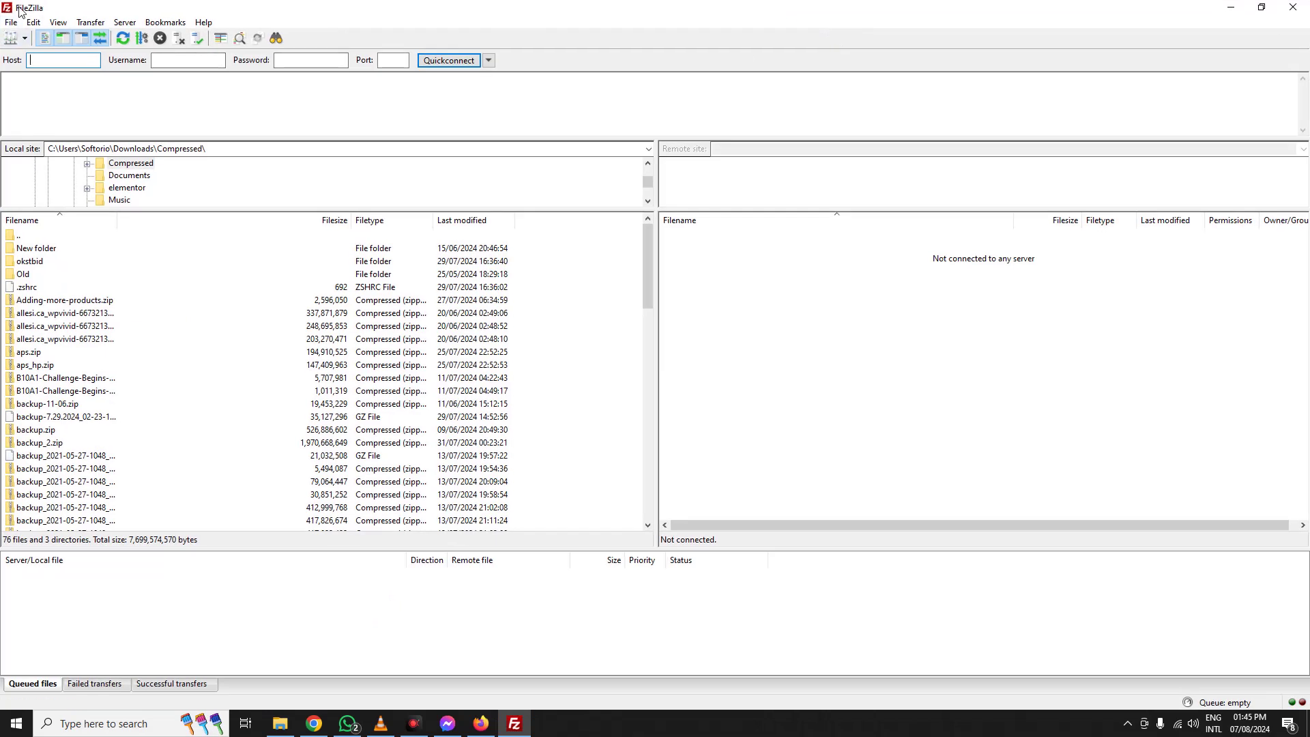
drag(697, 12, 672, 133)
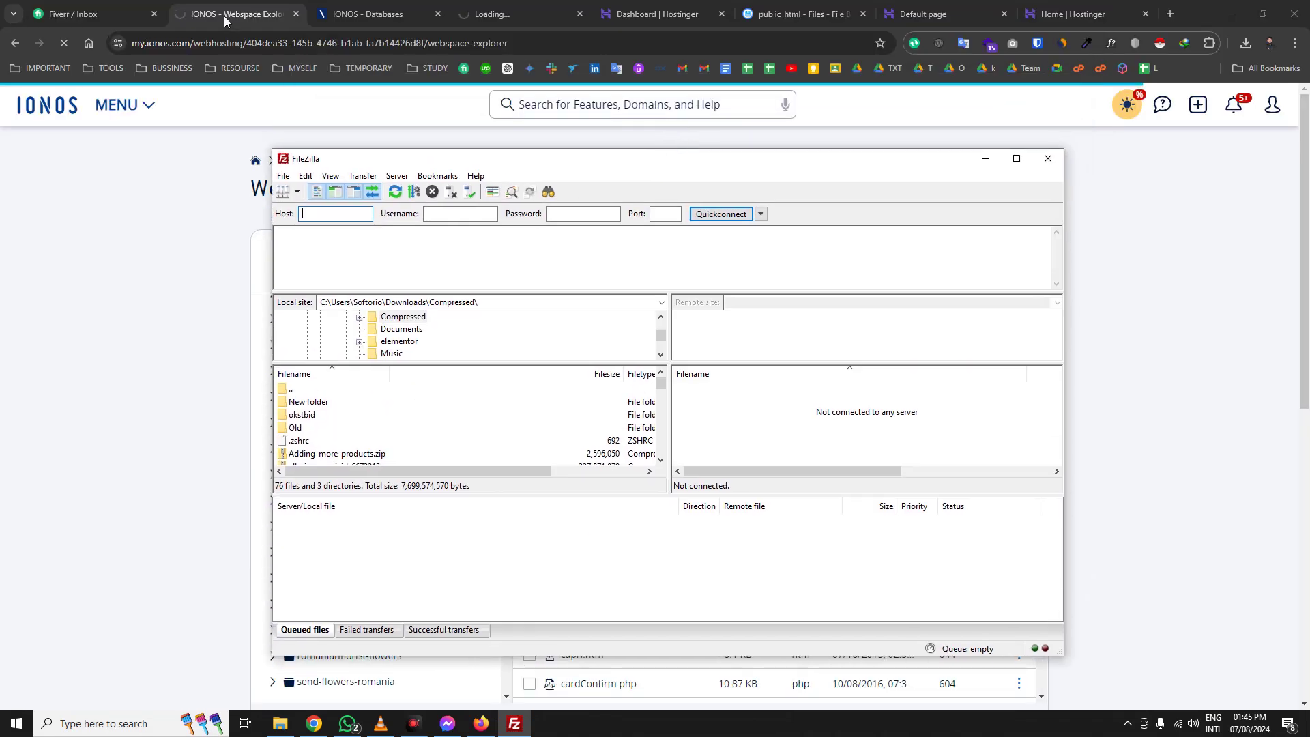
- Check the Wi-Fi connection and the loading progress of the Webspace Explorer, Databases and phpMyAdmin tabs
click(213, 14)
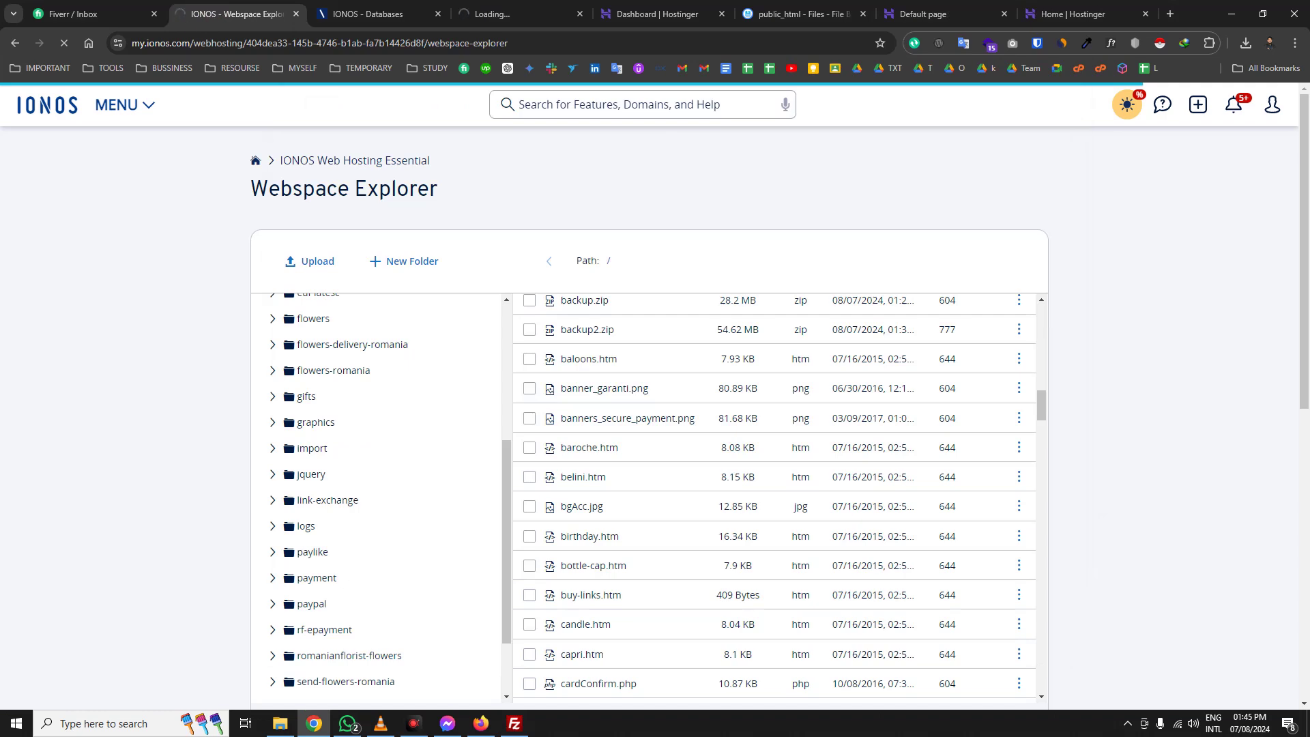
scroll(430, 483, up, 5)
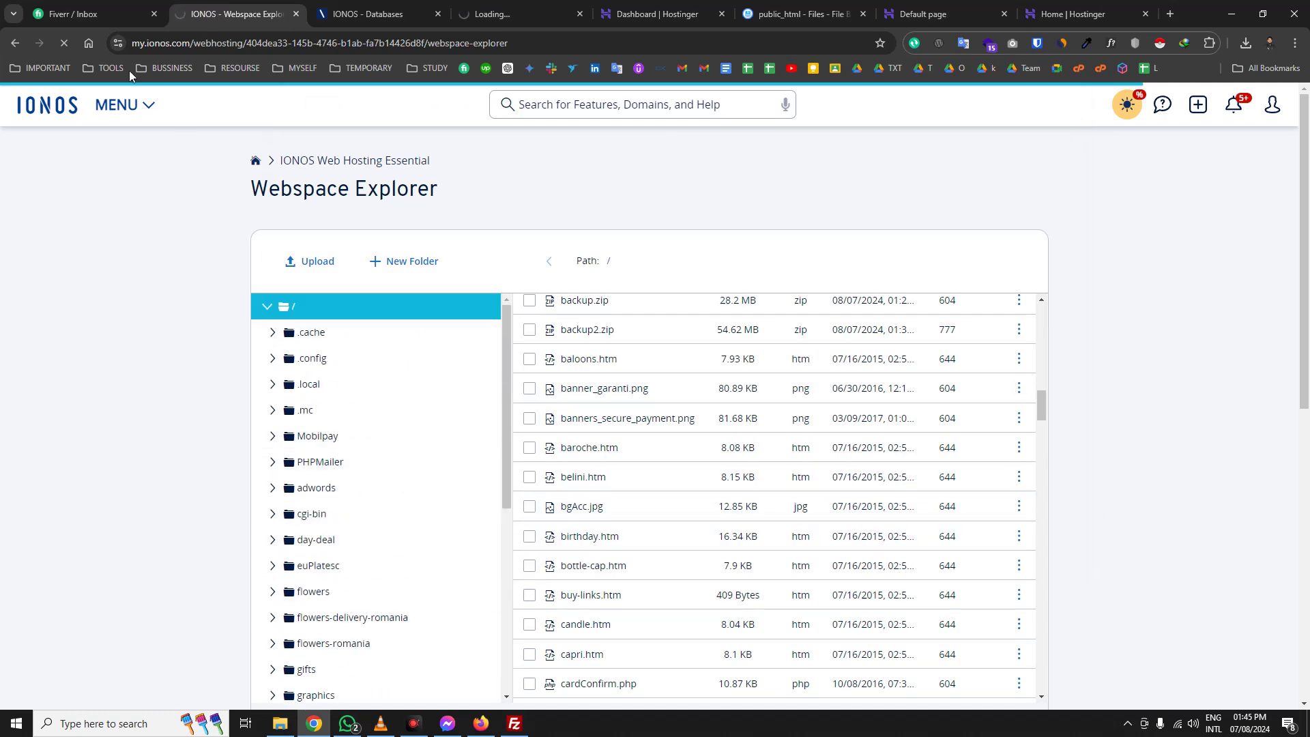
click(1178, 723)
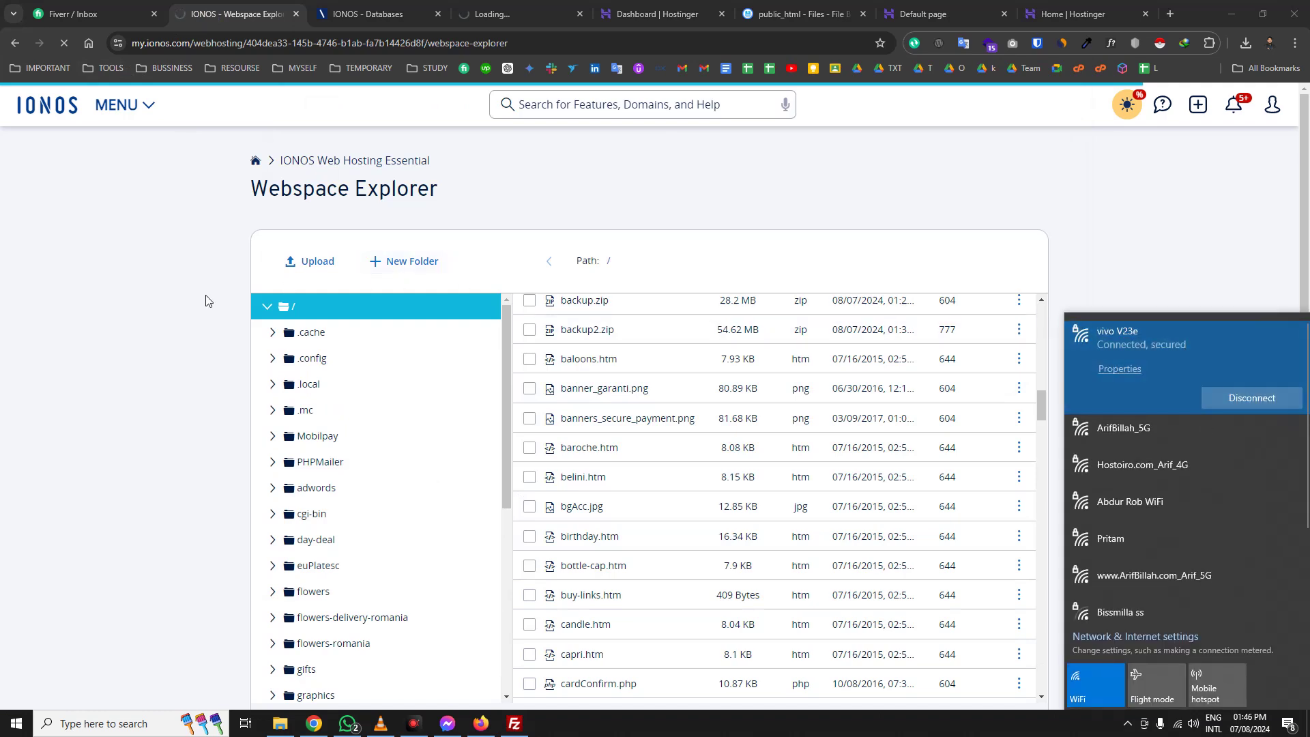
click(174, 300)
click(365, 14)
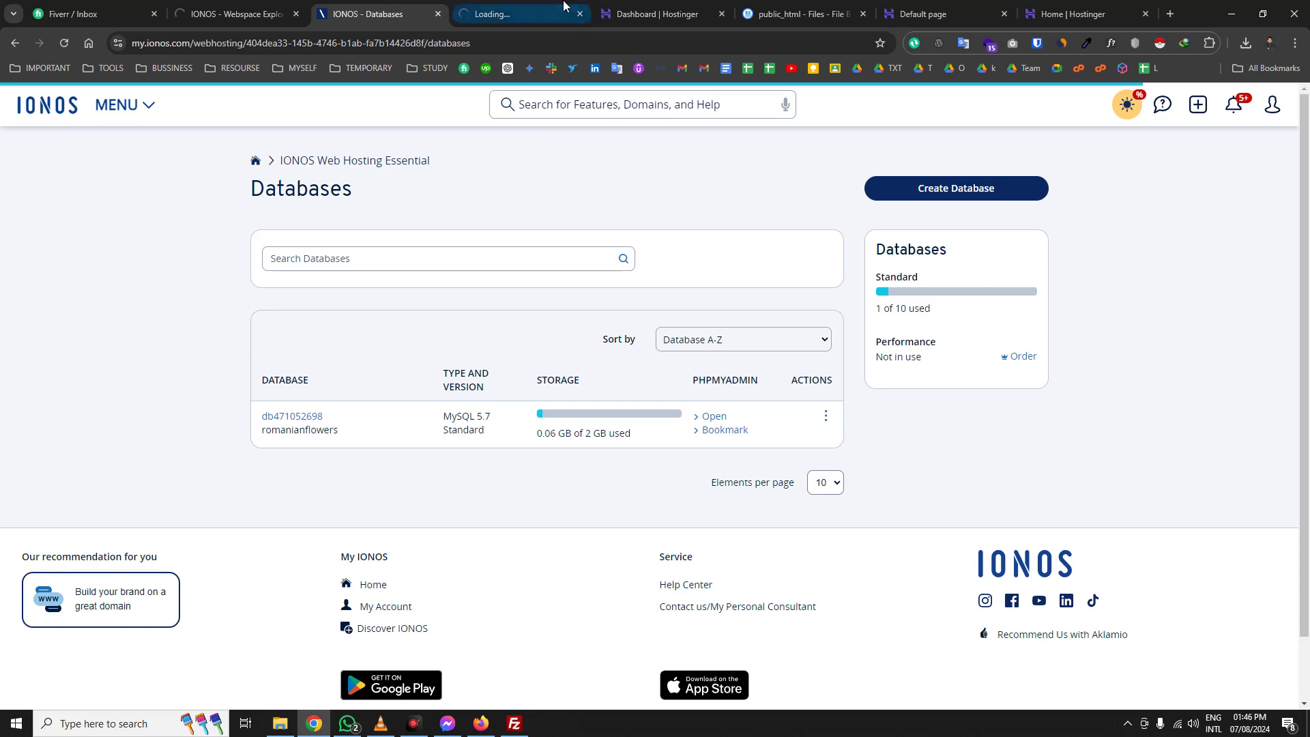
click(533, 6)
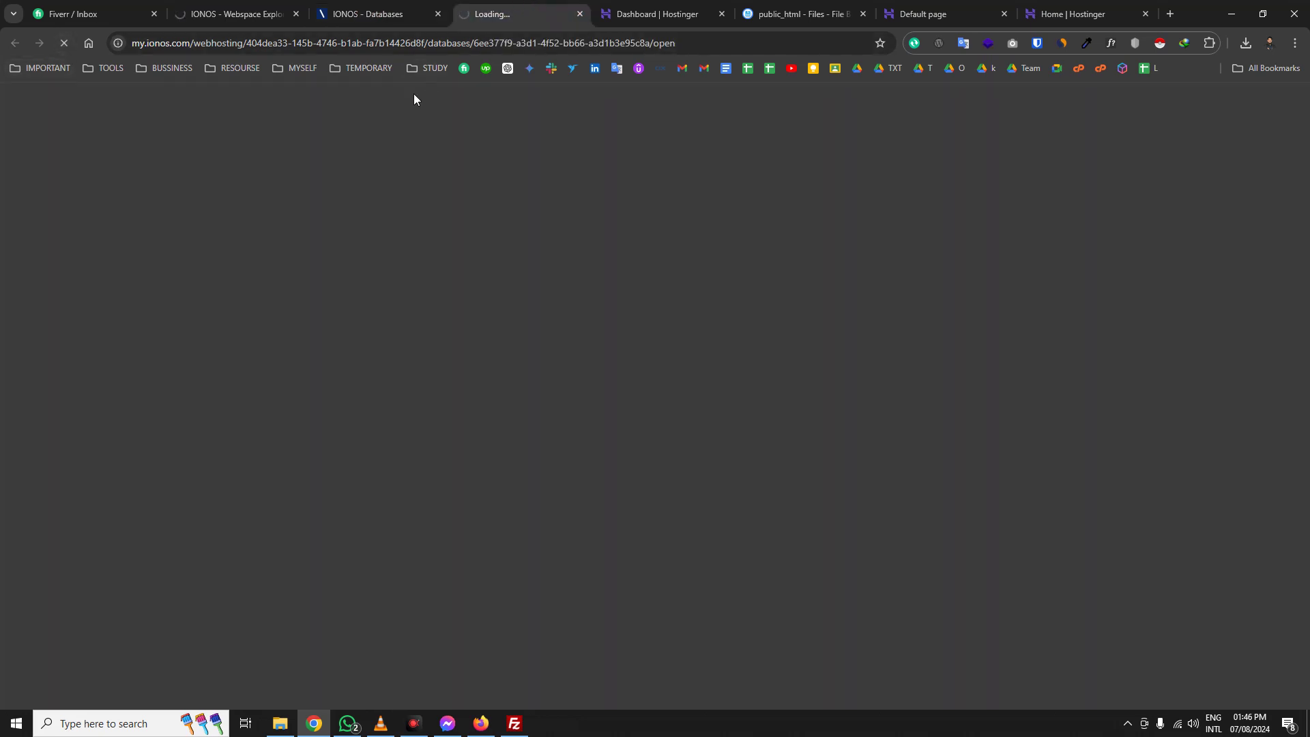
click(79, 10)
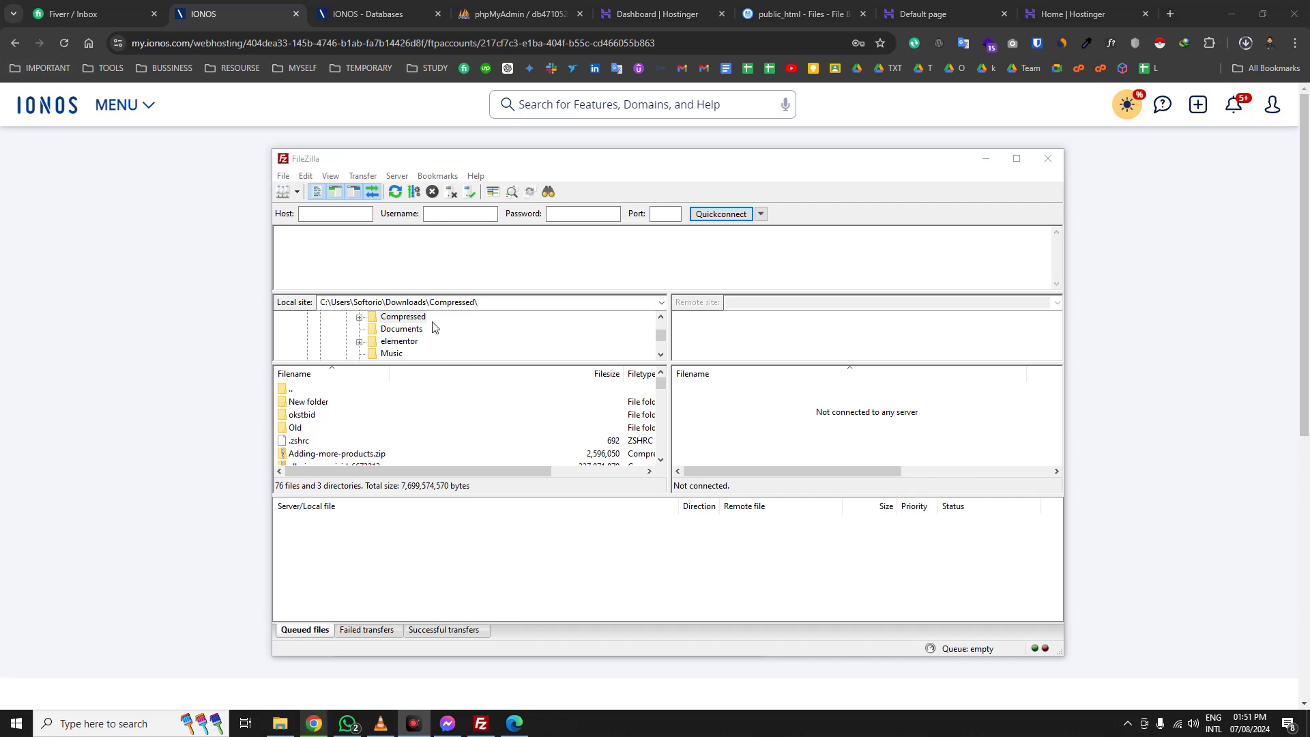
- Open the IONOS Hosting overview in a new tab and try to open the SFTP & SSH management page
click(186, 224)
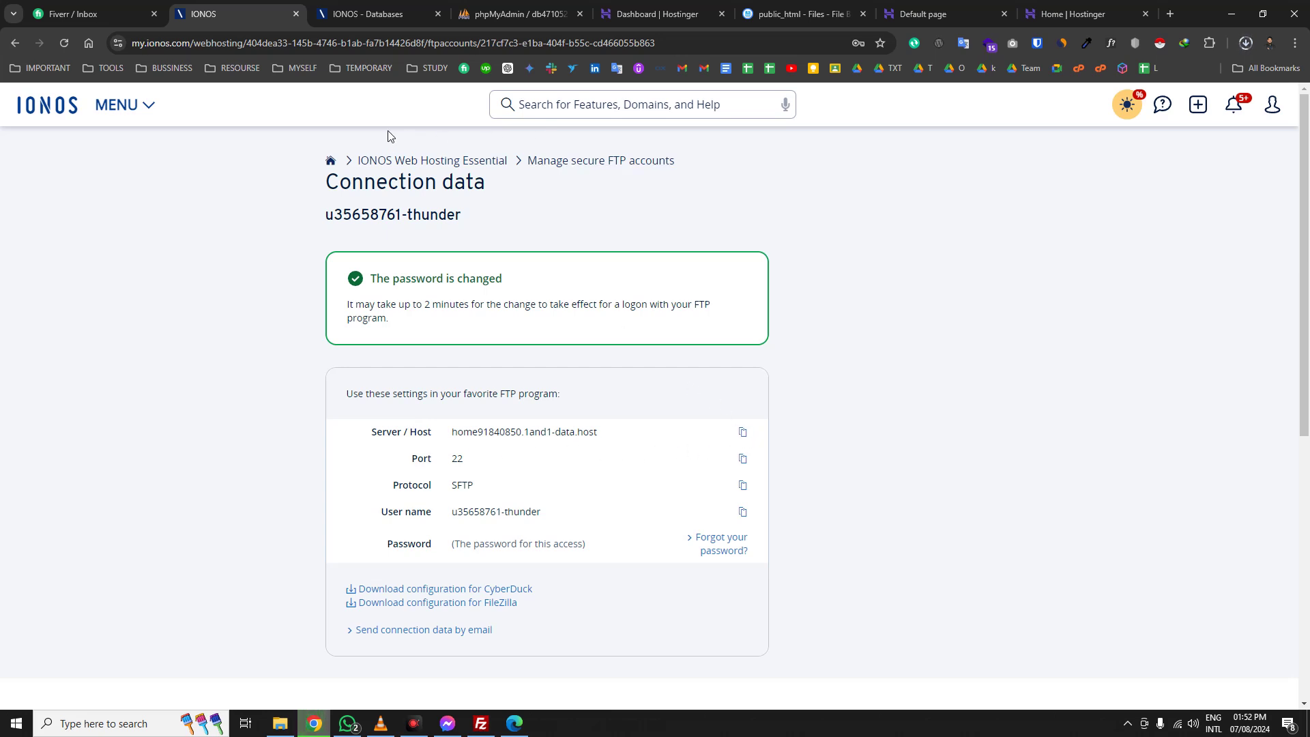
click(148, 106)
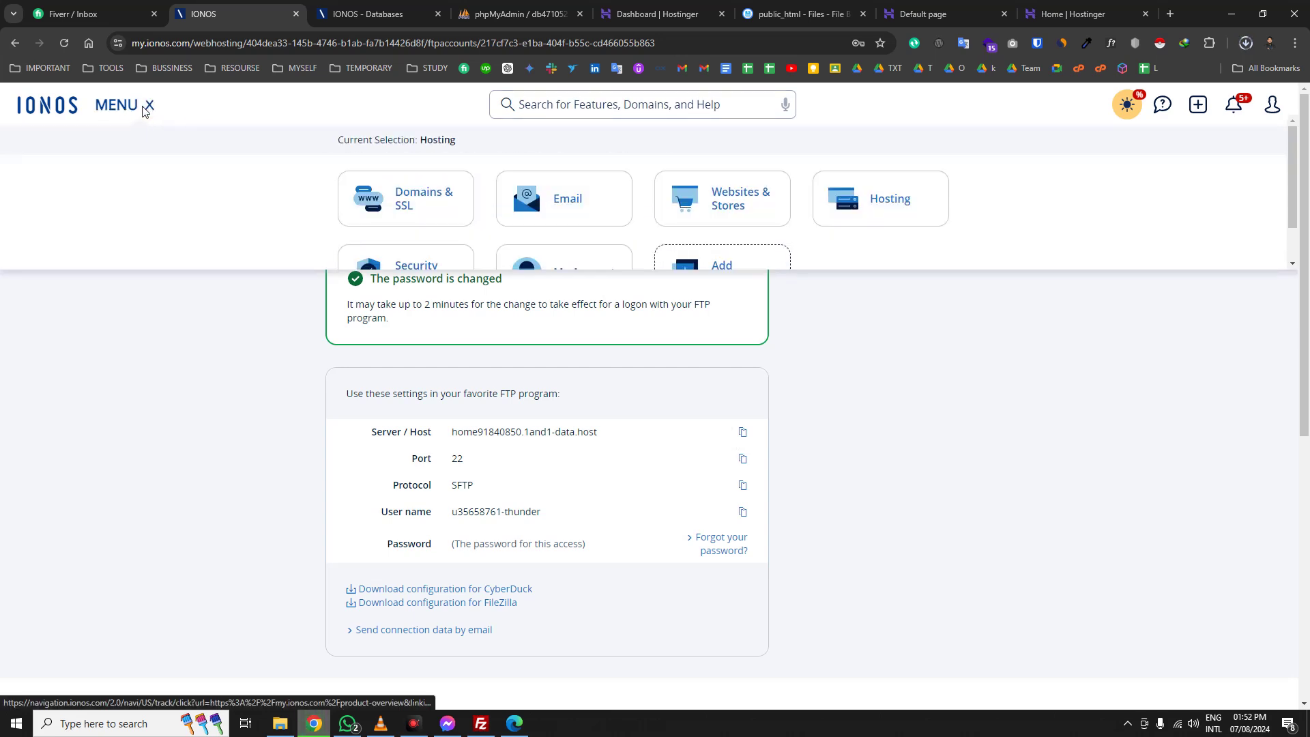
right_click(877, 188)
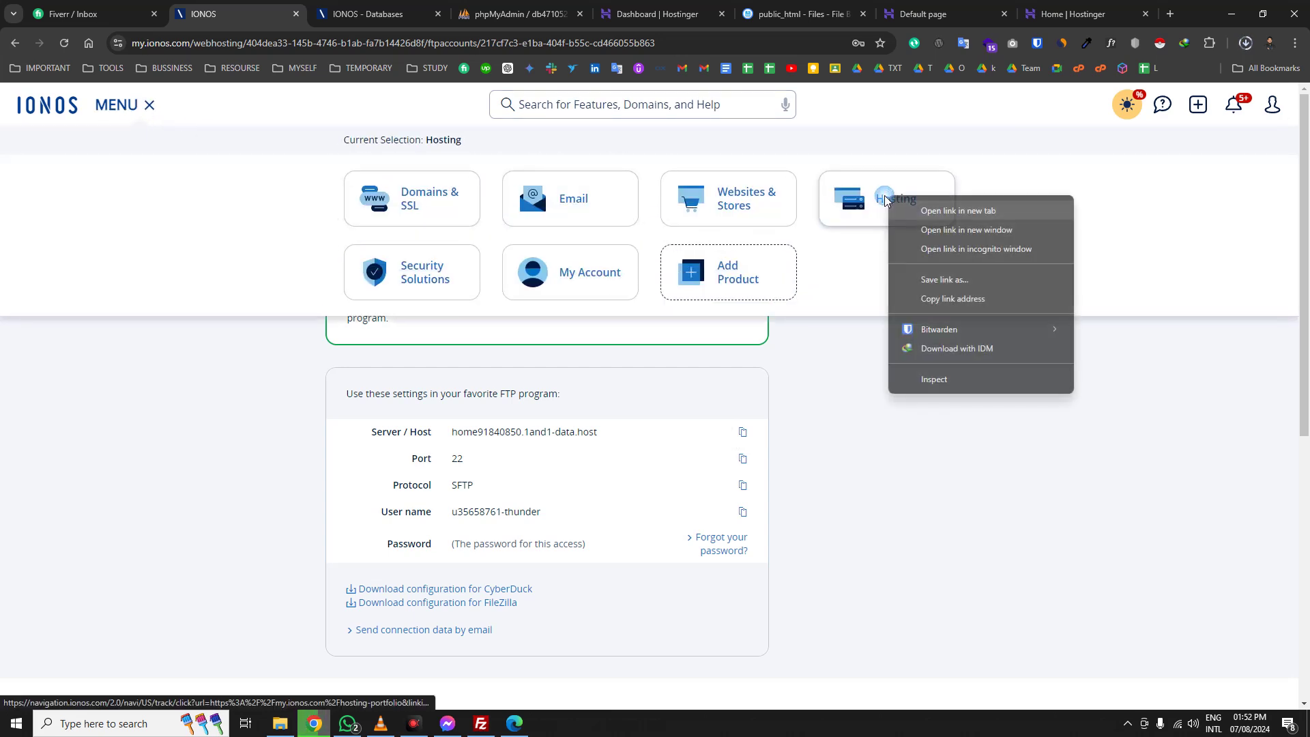
click(912, 206)
click(287, 11)
click(471, 12)
click(374, 9)
click(231, 8)
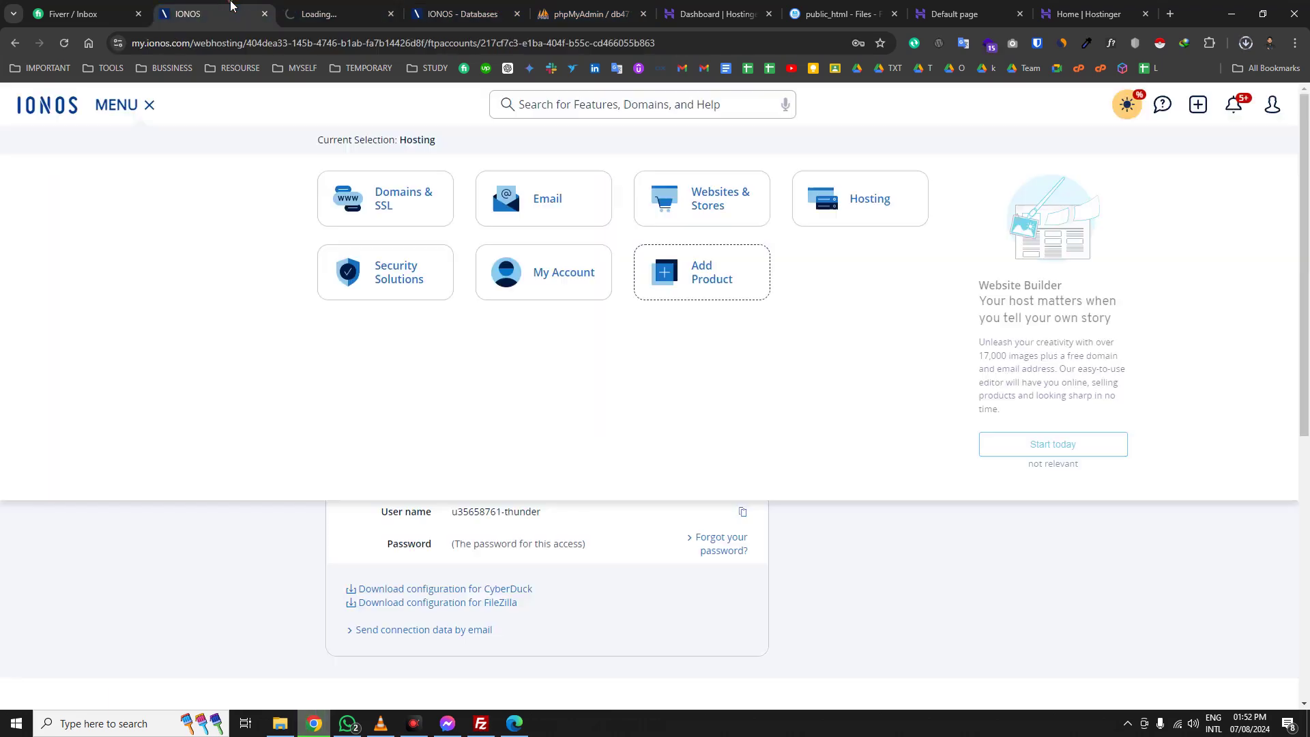
click(374, 11)
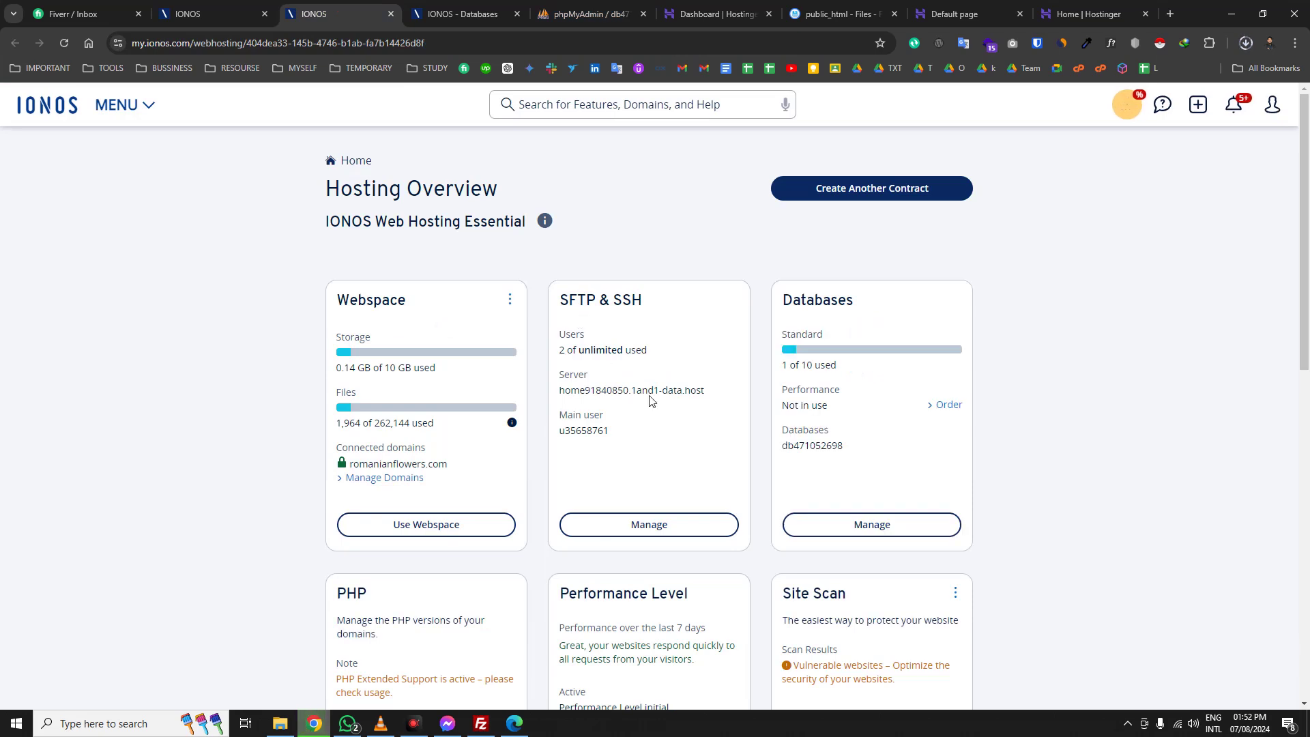
click(648, 522)
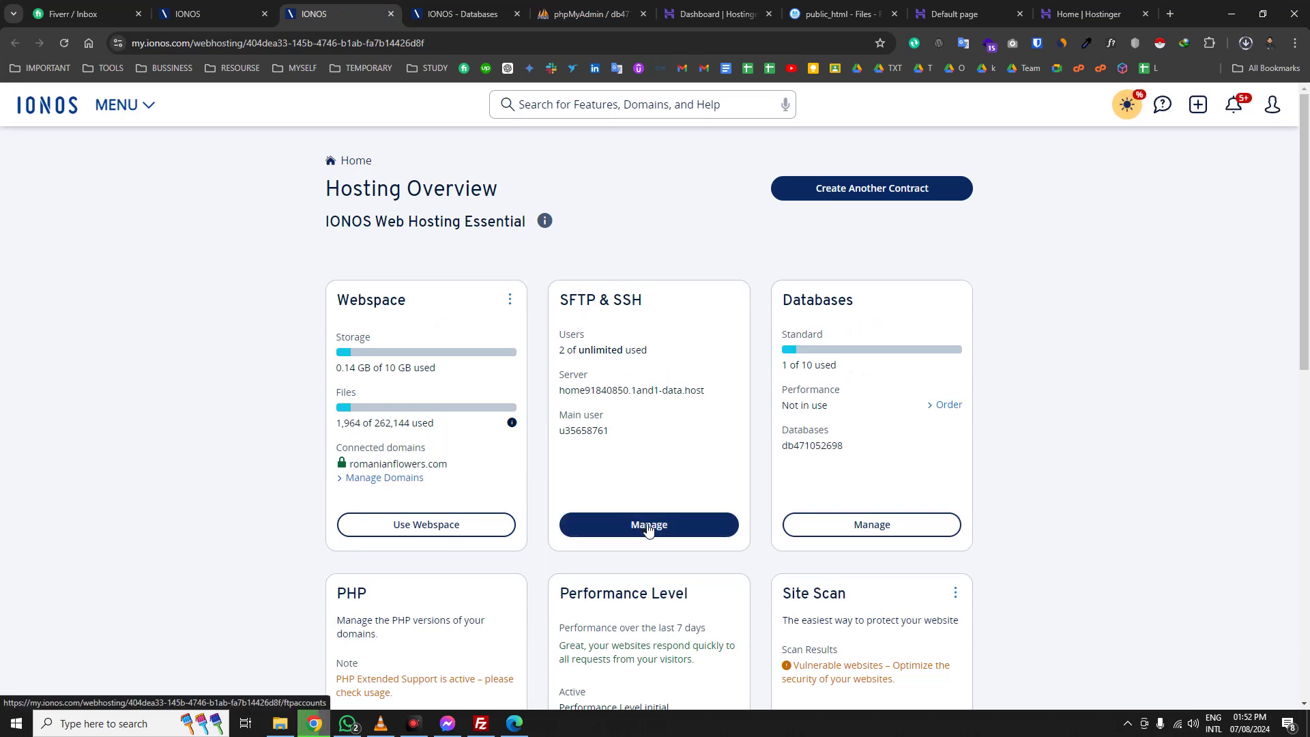
- Return to the SFTP connection data page and enter home91840850.1and1-data.host as the host in FileZilla
click(194, 6)
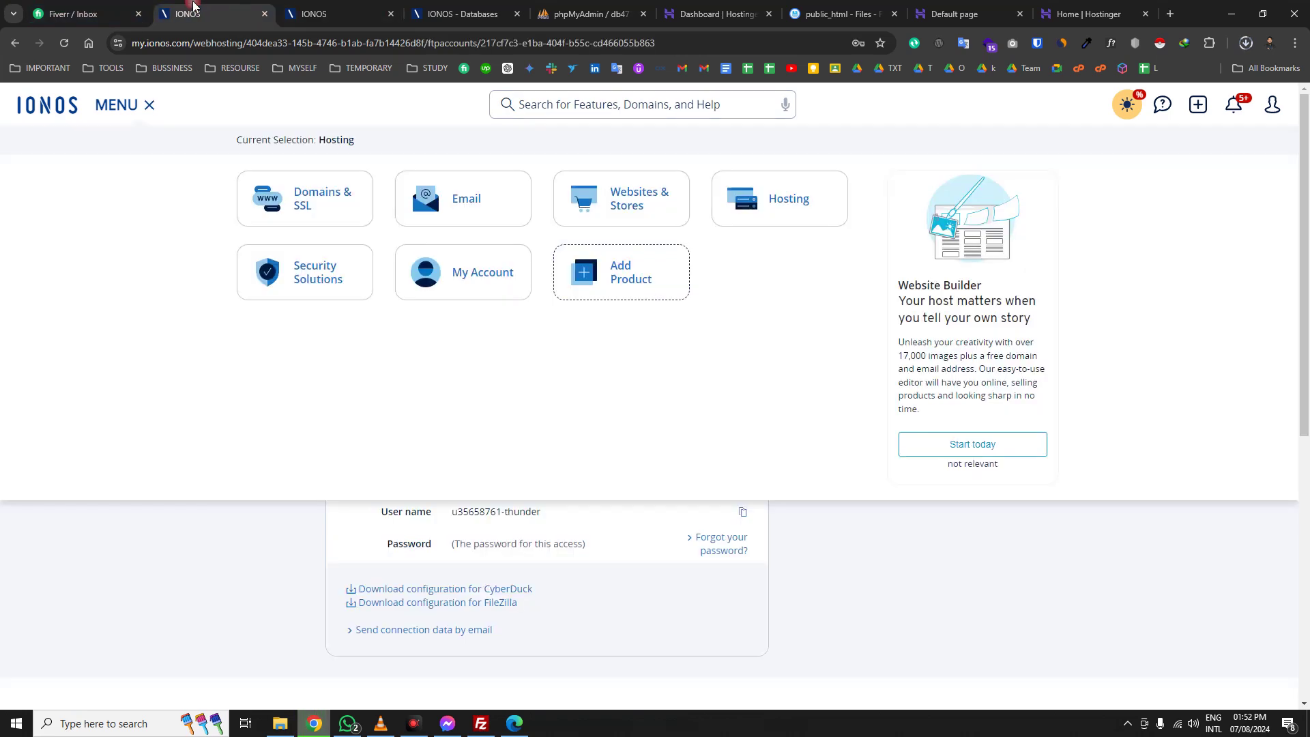
click(258, 559)
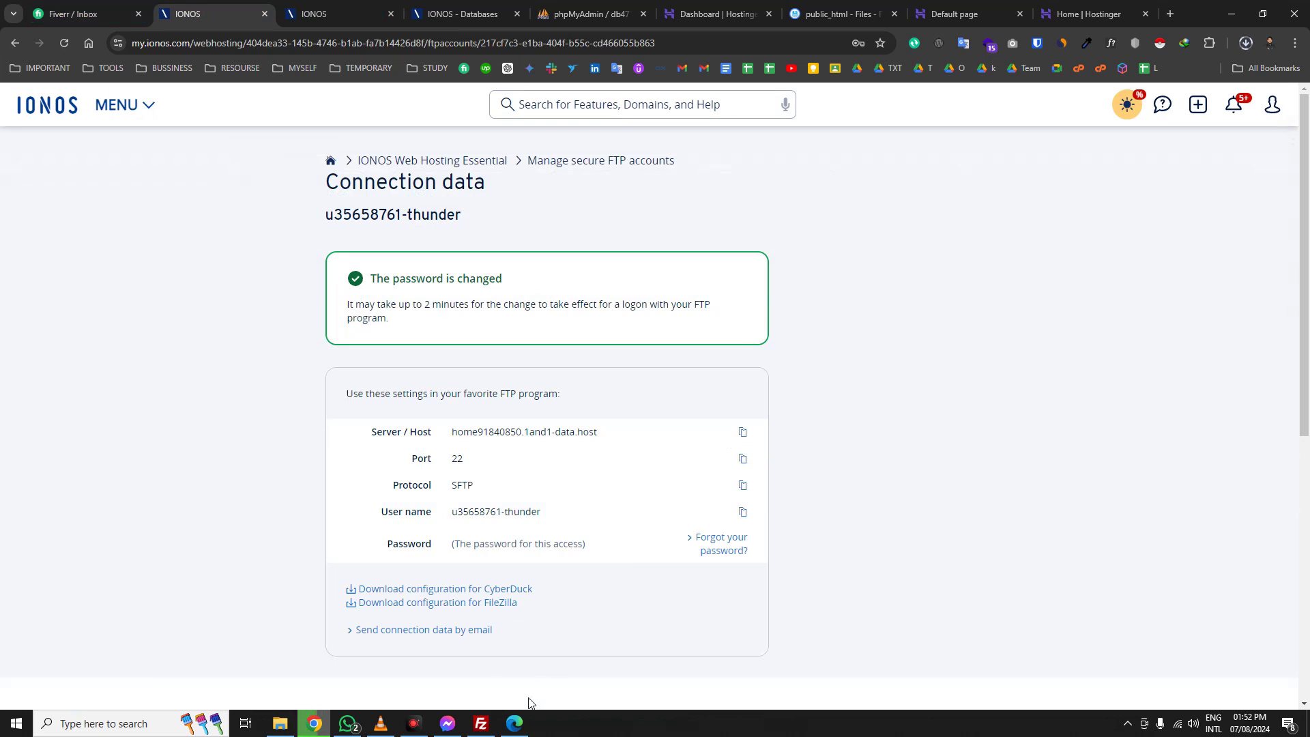
click(481, 723)
right_click(339, 217)
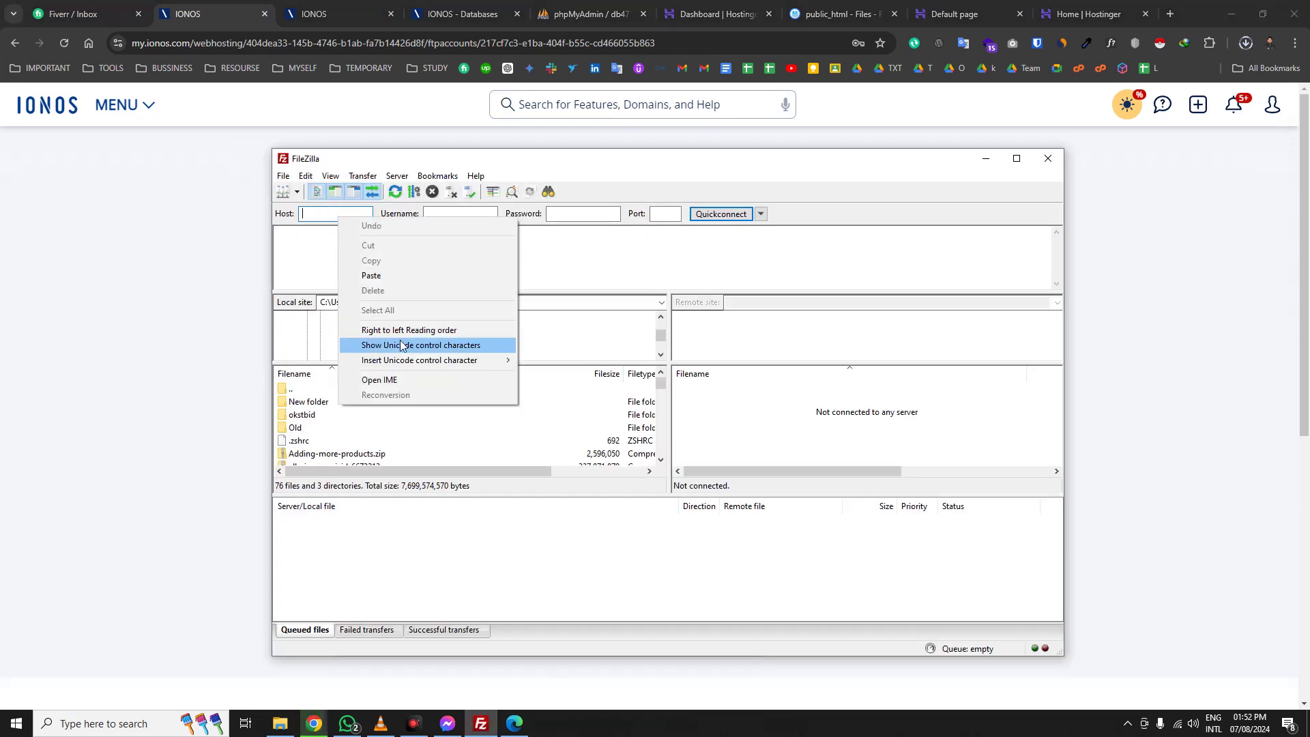
click(382, 276)
- Copy the SFTP user name from the connection data into FileZilla and set the port to 22
click(191, 330)
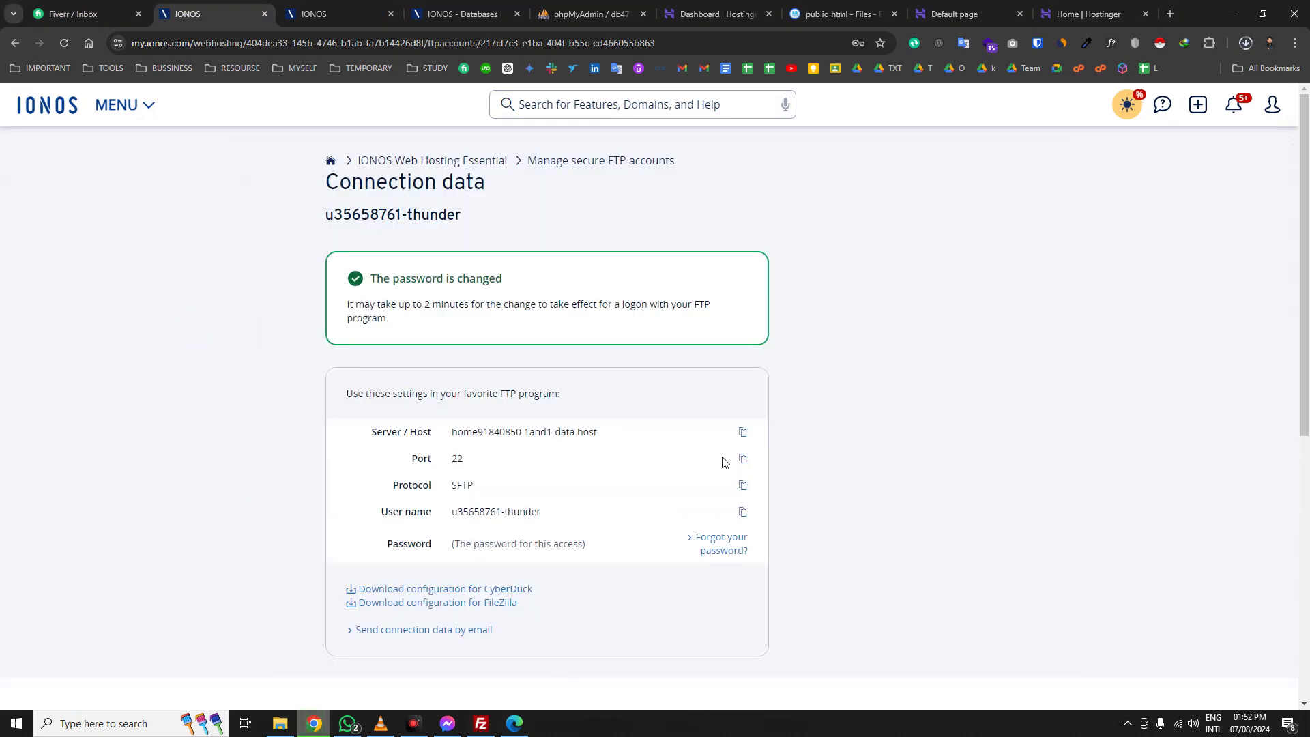
click(742, 511)
click(481, 723)
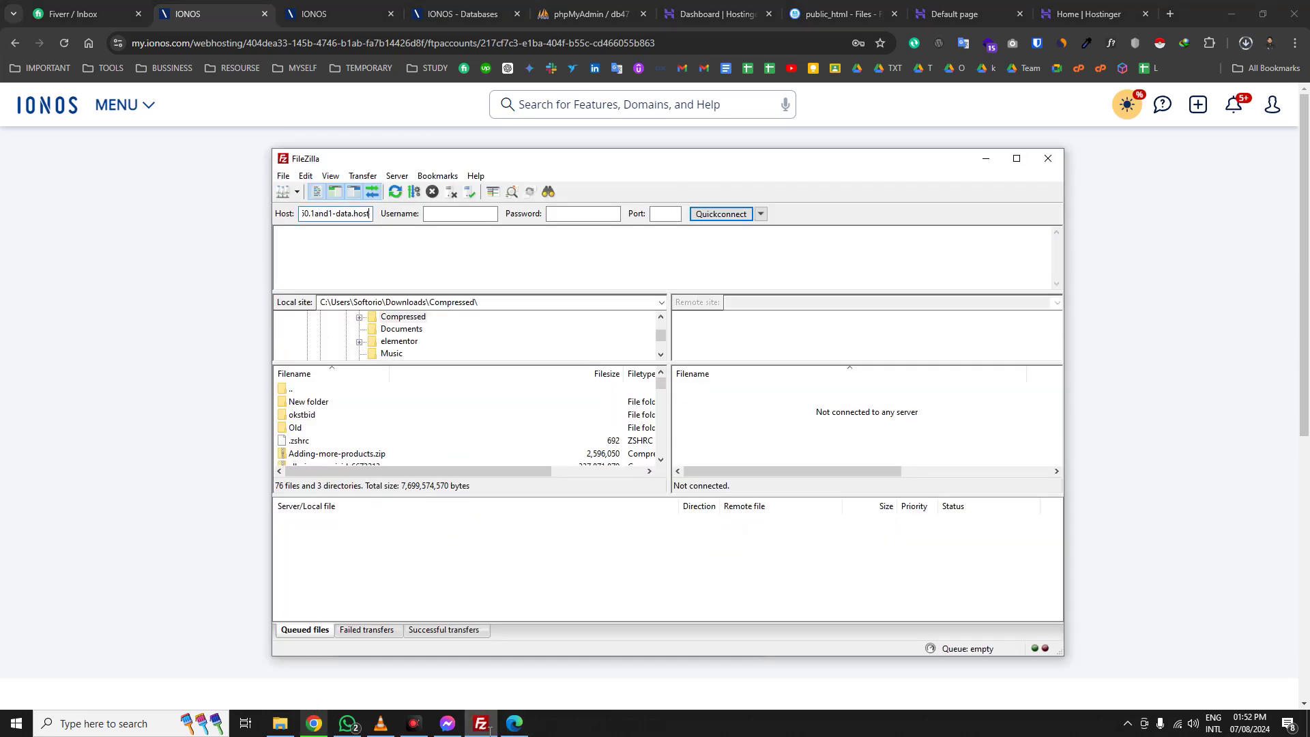
click(439, 217)
key(ctrl+v)
click(665, 217)
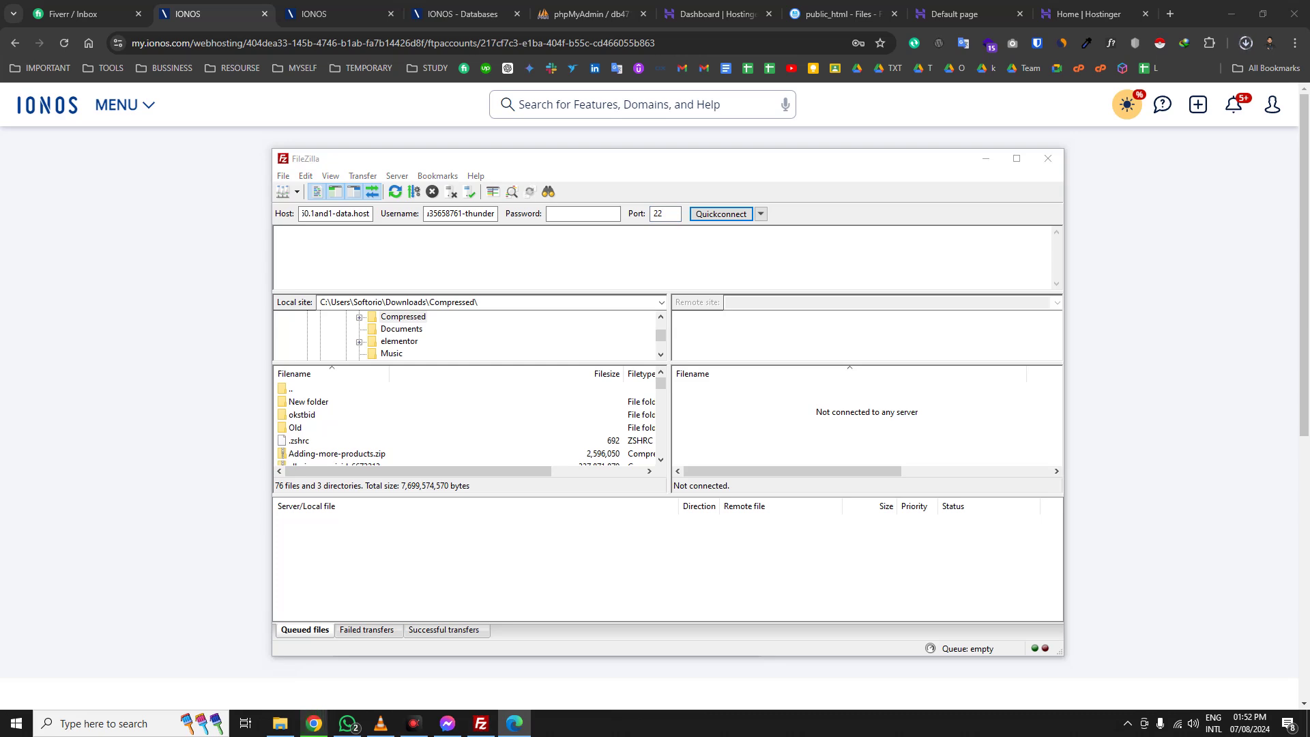
- Enter the SFTP account password, connect to the server, and move the FileZilla window toward the upper edge of the browser
click(584, 214)
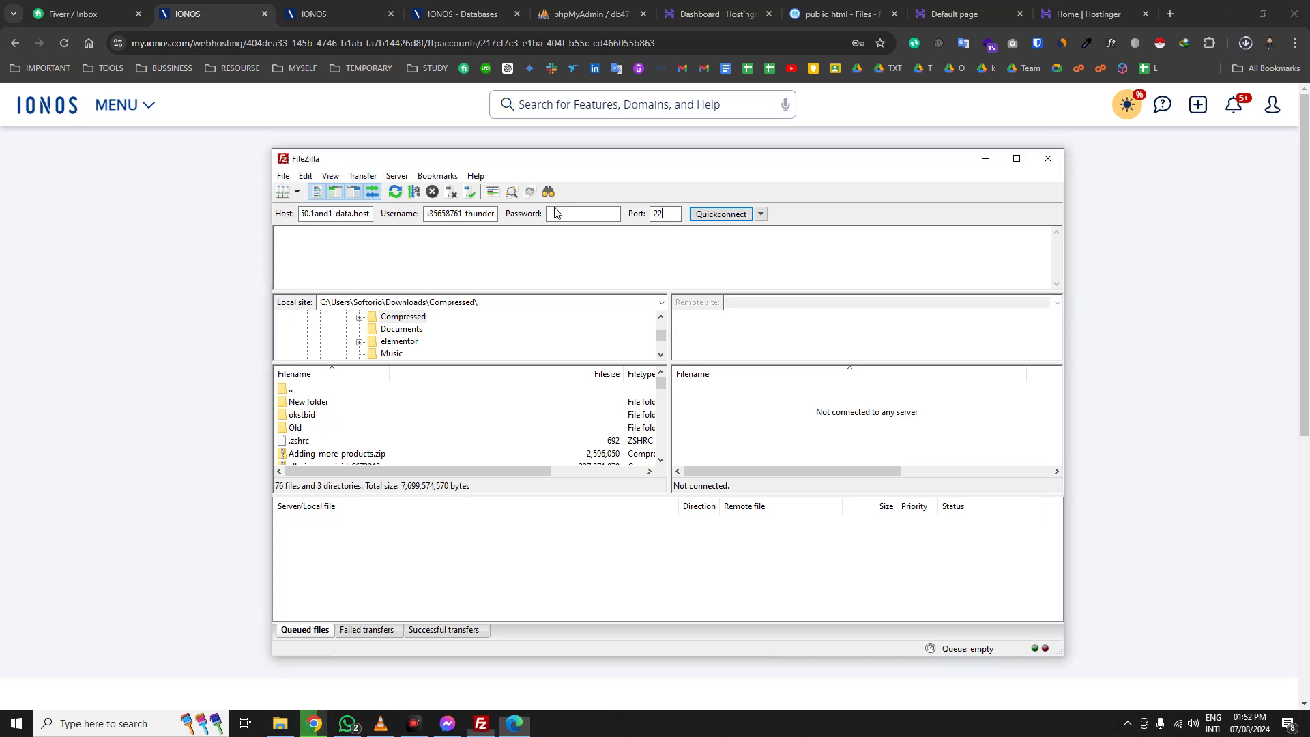
key(ctrl+v)
click(750, 214)
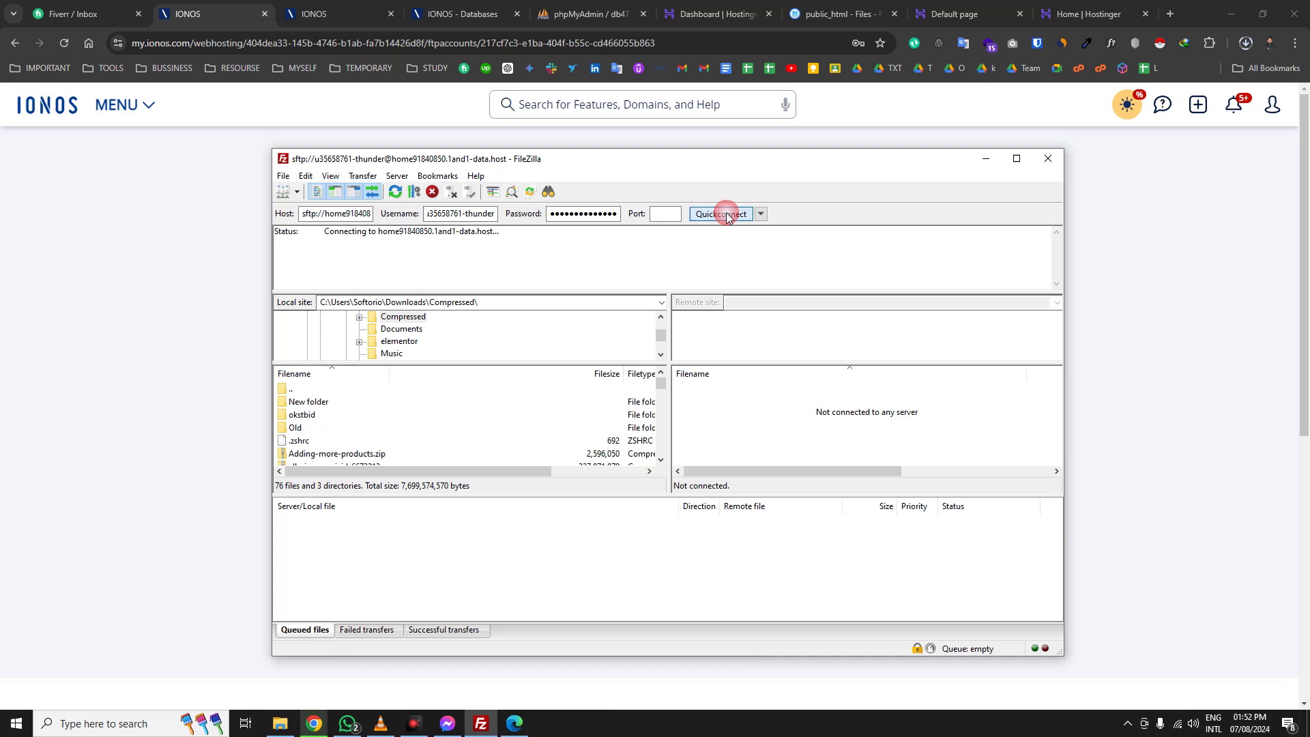
drag(715, 159, 607, 67)
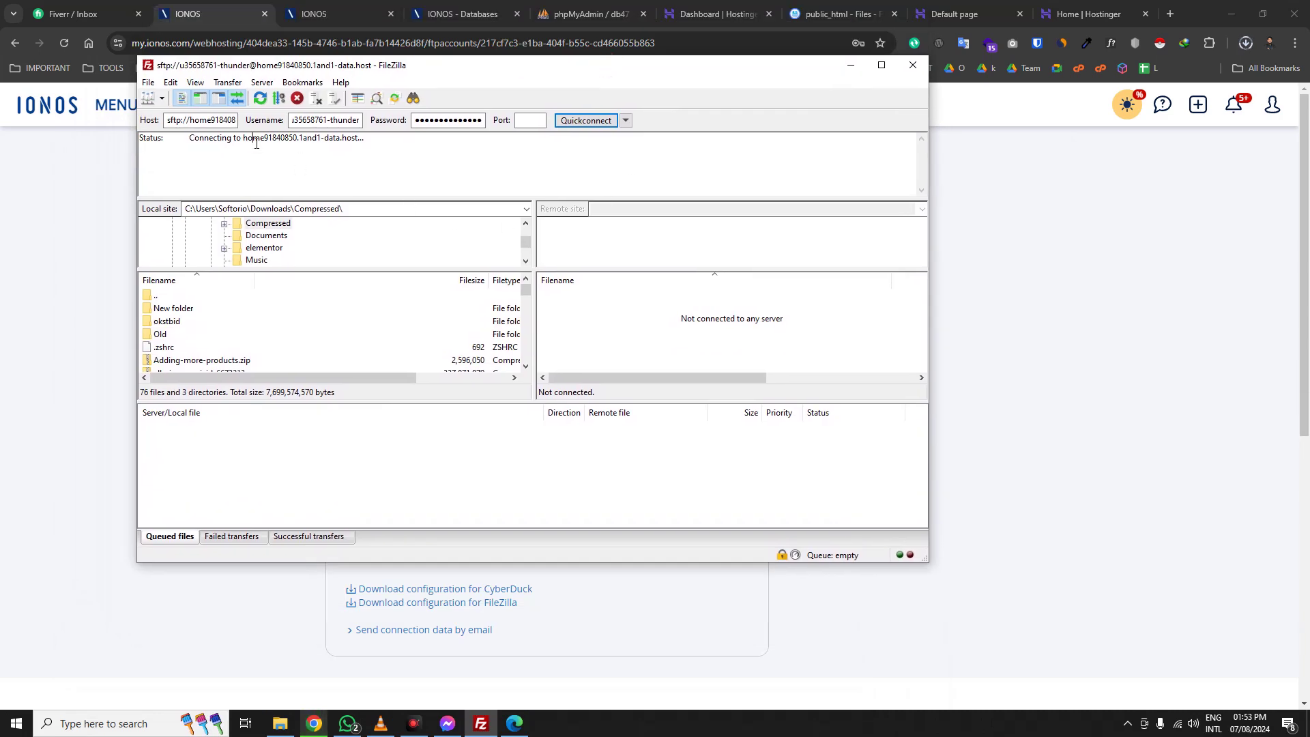
- Close the extra Hosting overview tab and check the db471052698.sql download from the phpMyAdmin tab
click(321, 14)
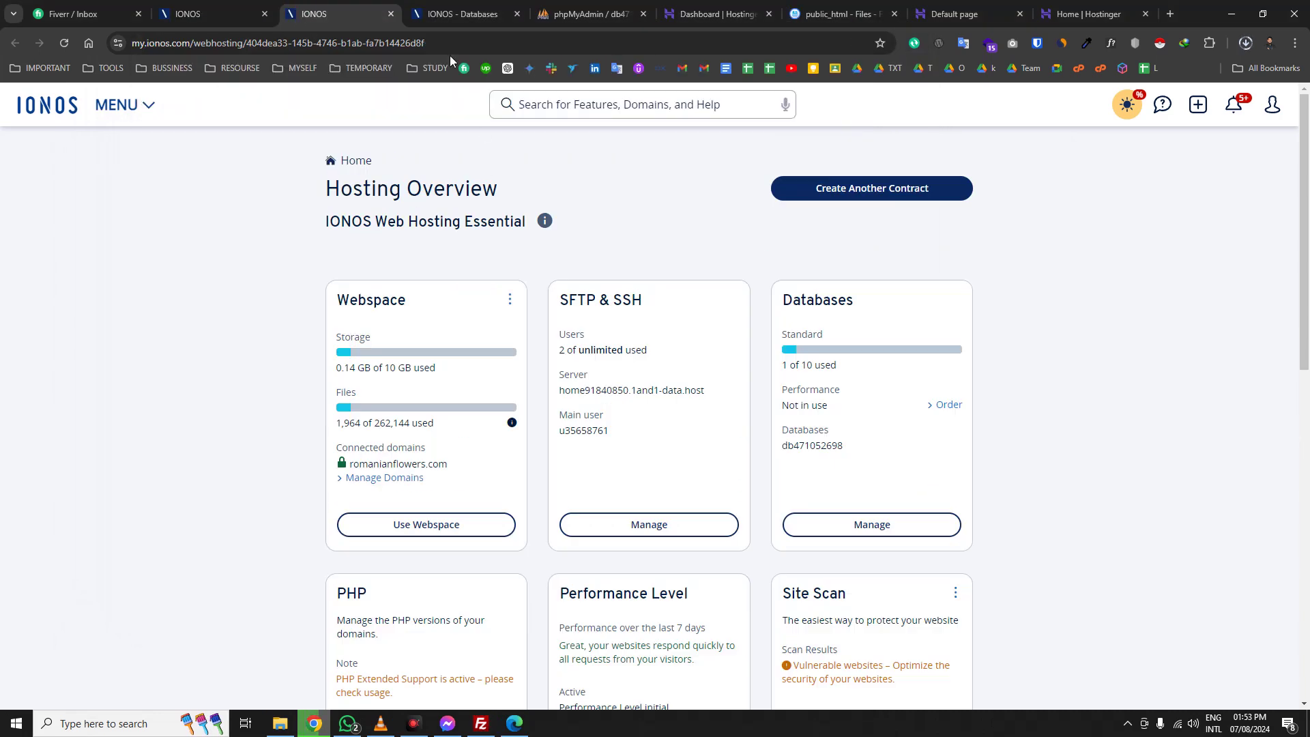
click(390, 14)
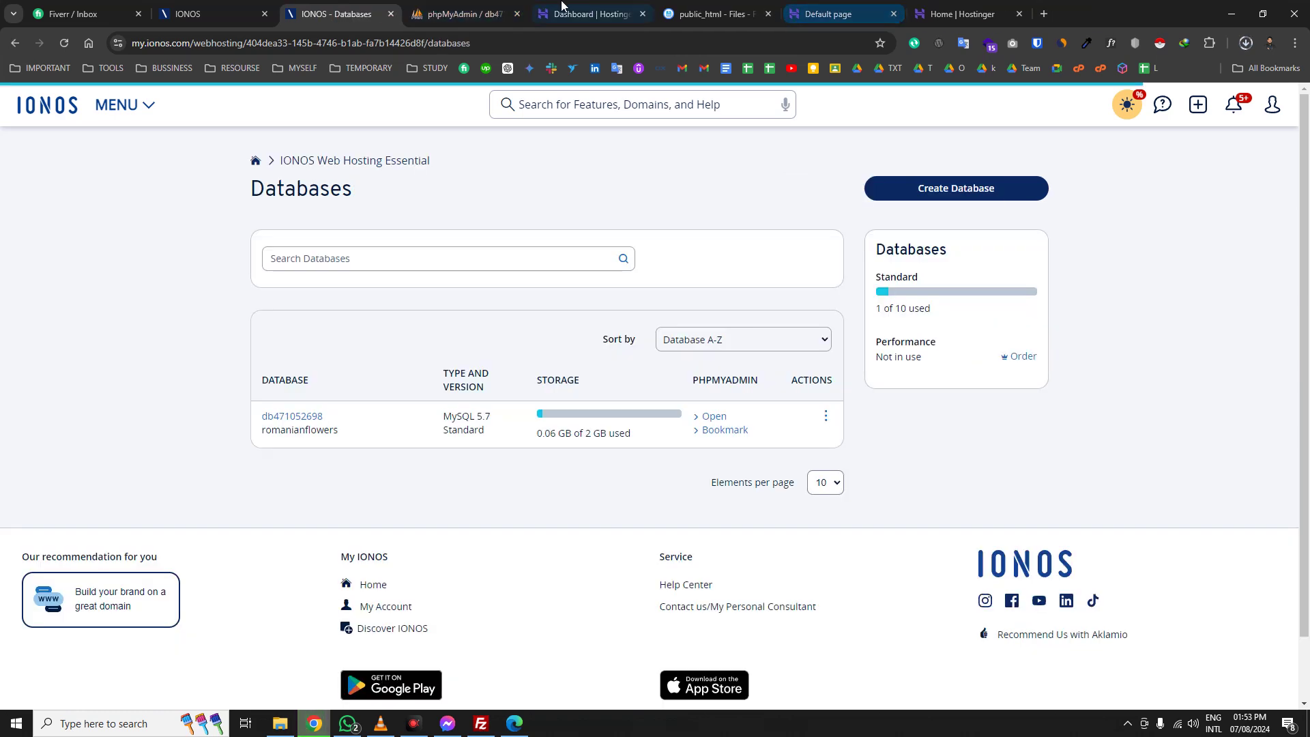
click(463, 13)
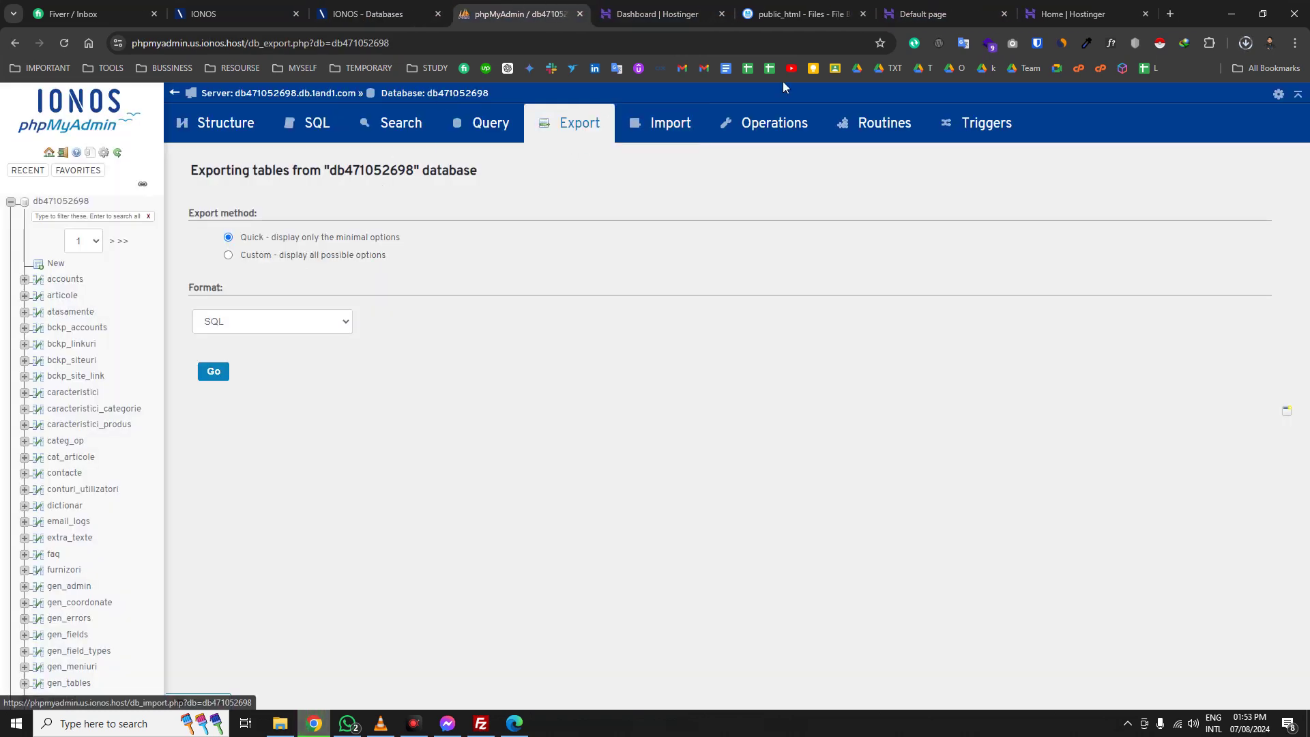
click(1245, 43)
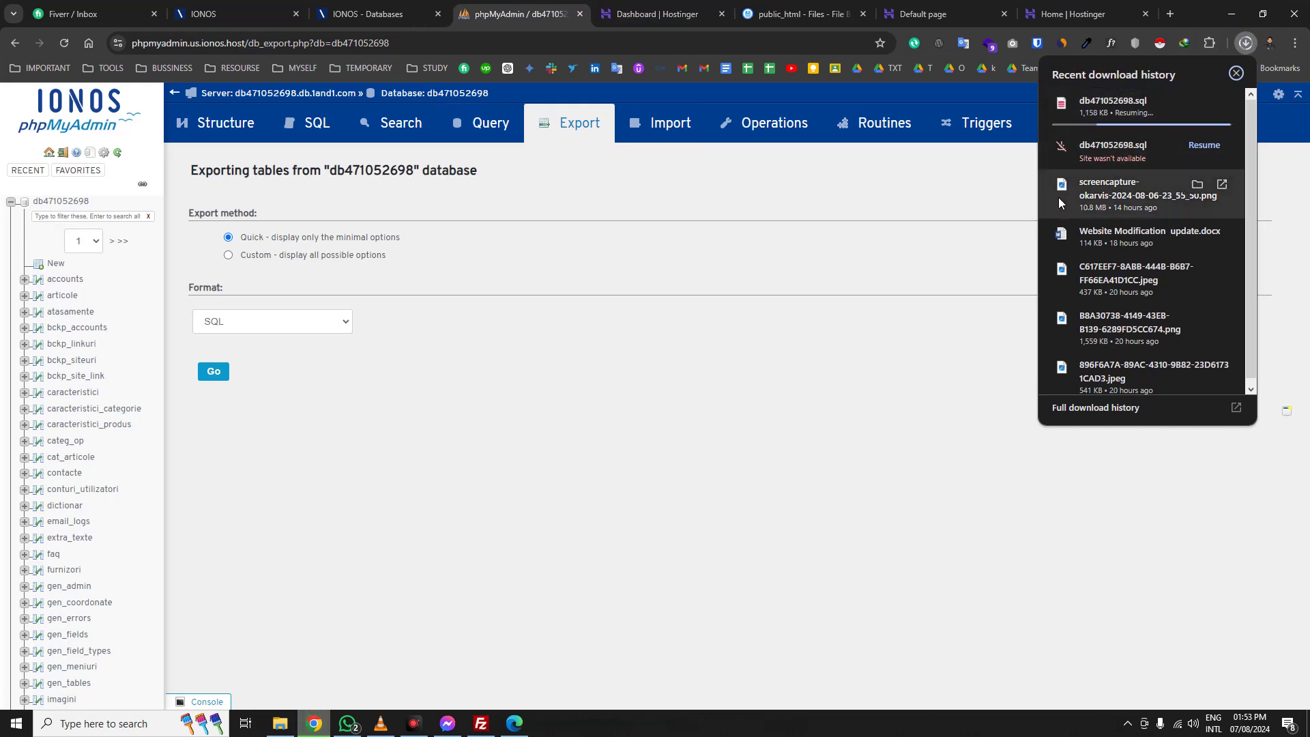
- Return to the connection data page, switch to FileZilla, and check the connection log for the SFTP server
click(218, 13)
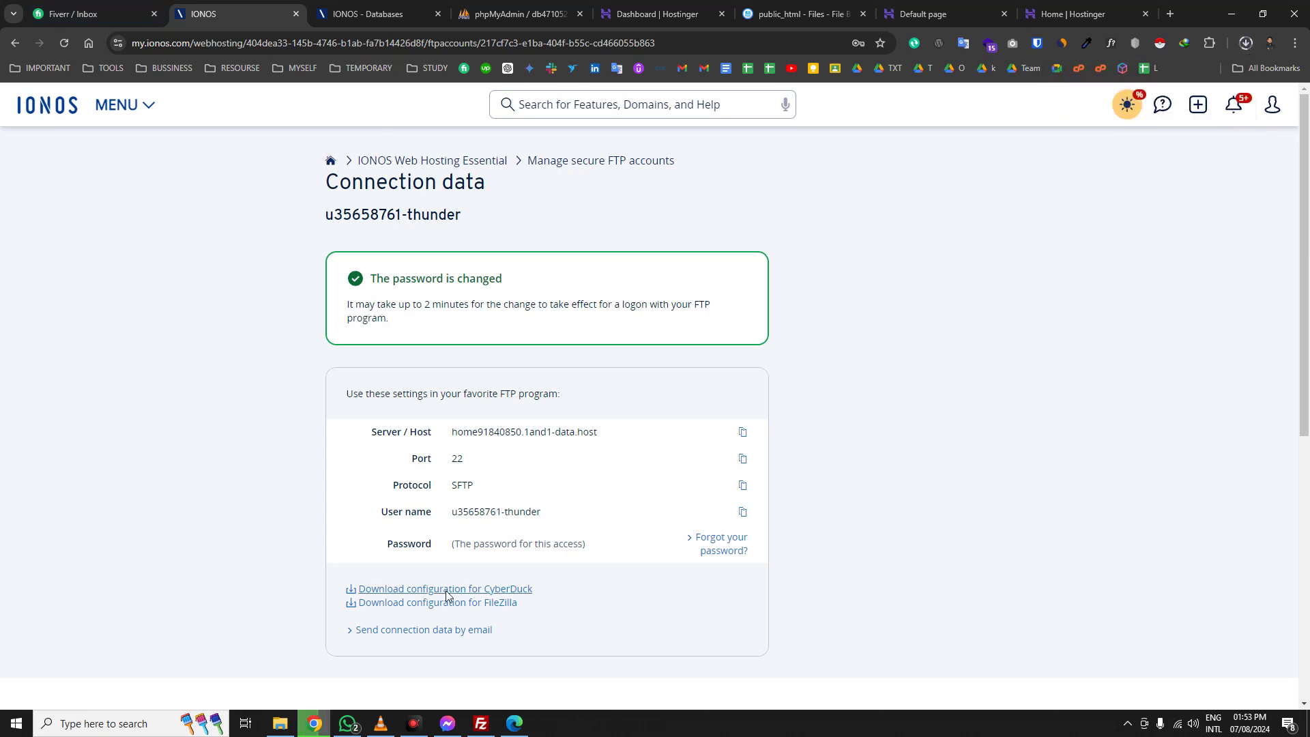
click(481, 723)
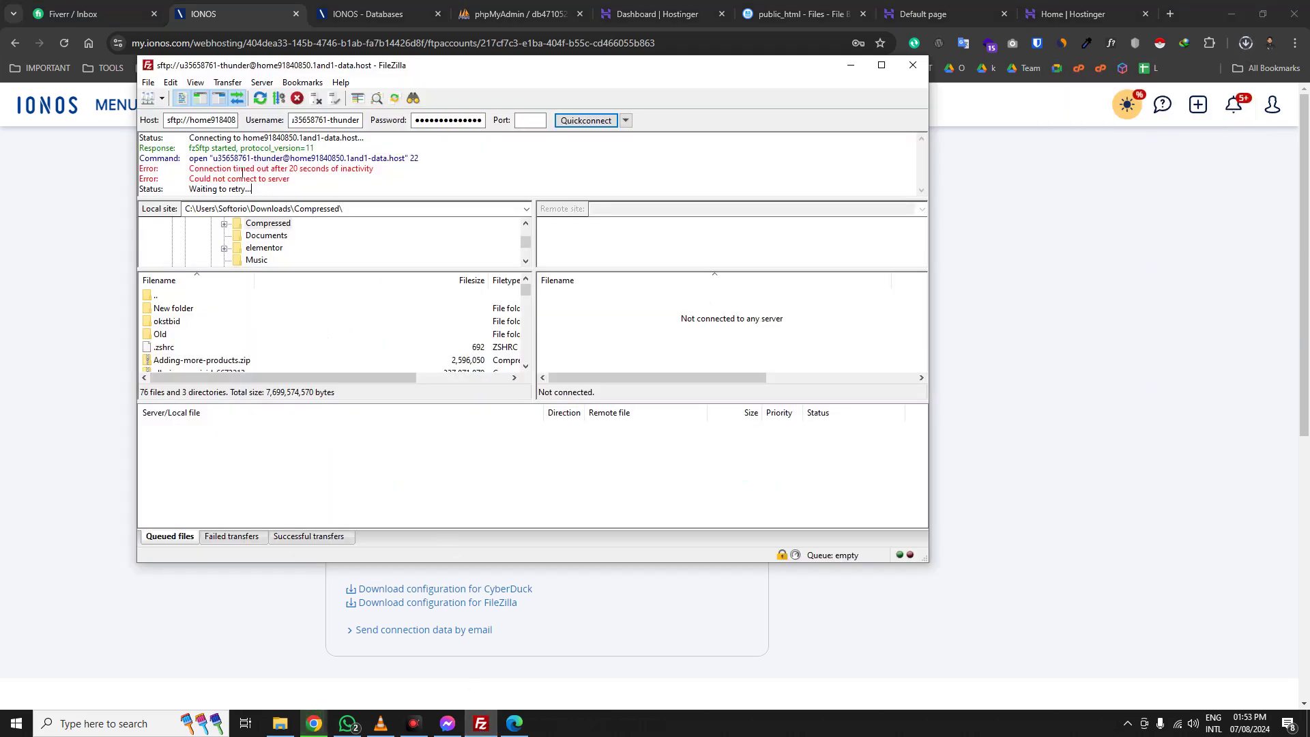
drag(240, 172, 150, 163)
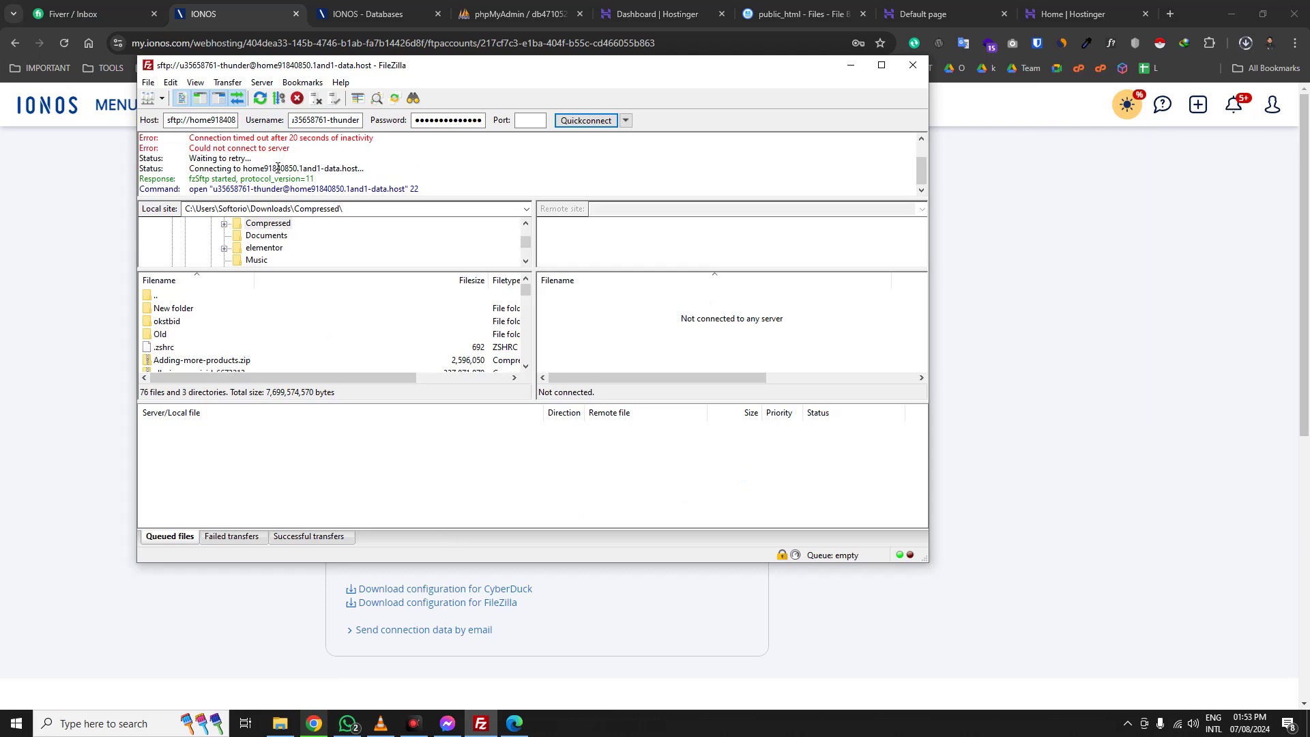
click(612, 375)
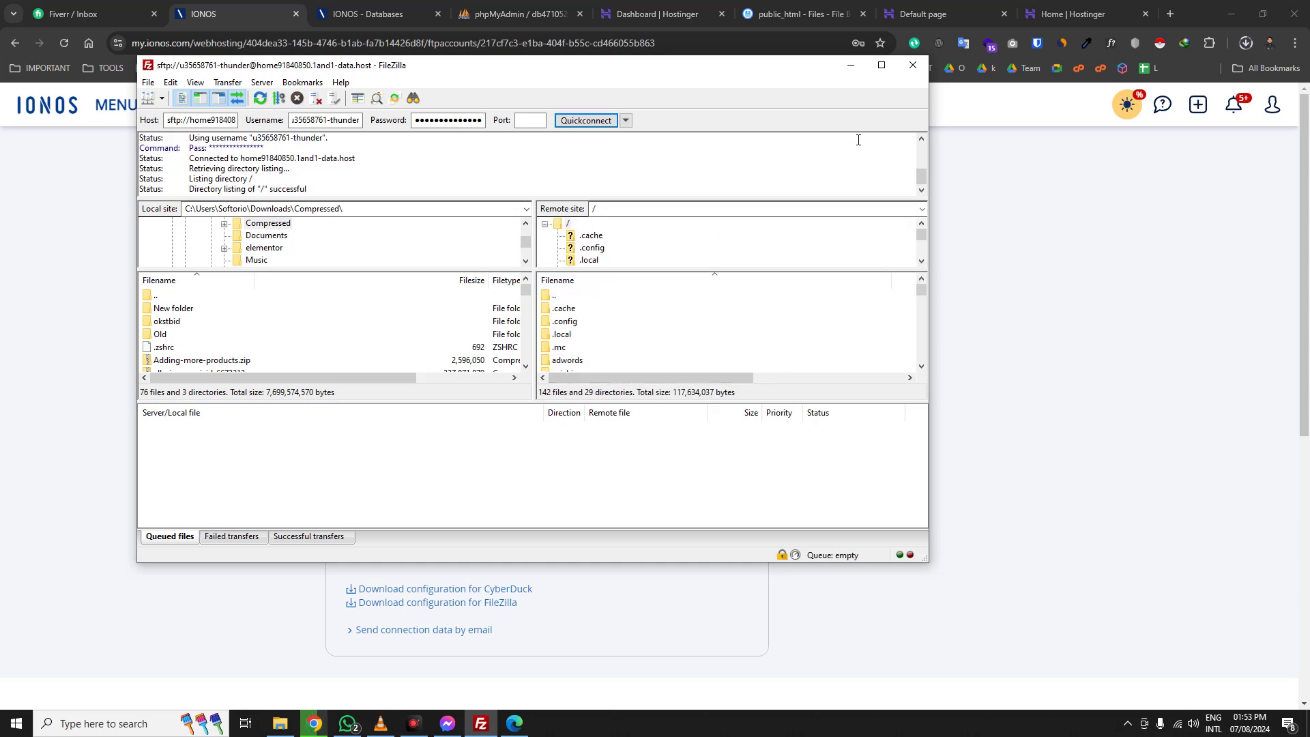
- Maximize FileZilla and download backup2.zip from the remote root directory to the local Compressed folder
click(881, 66)
scroll(753, 409, down, 9)
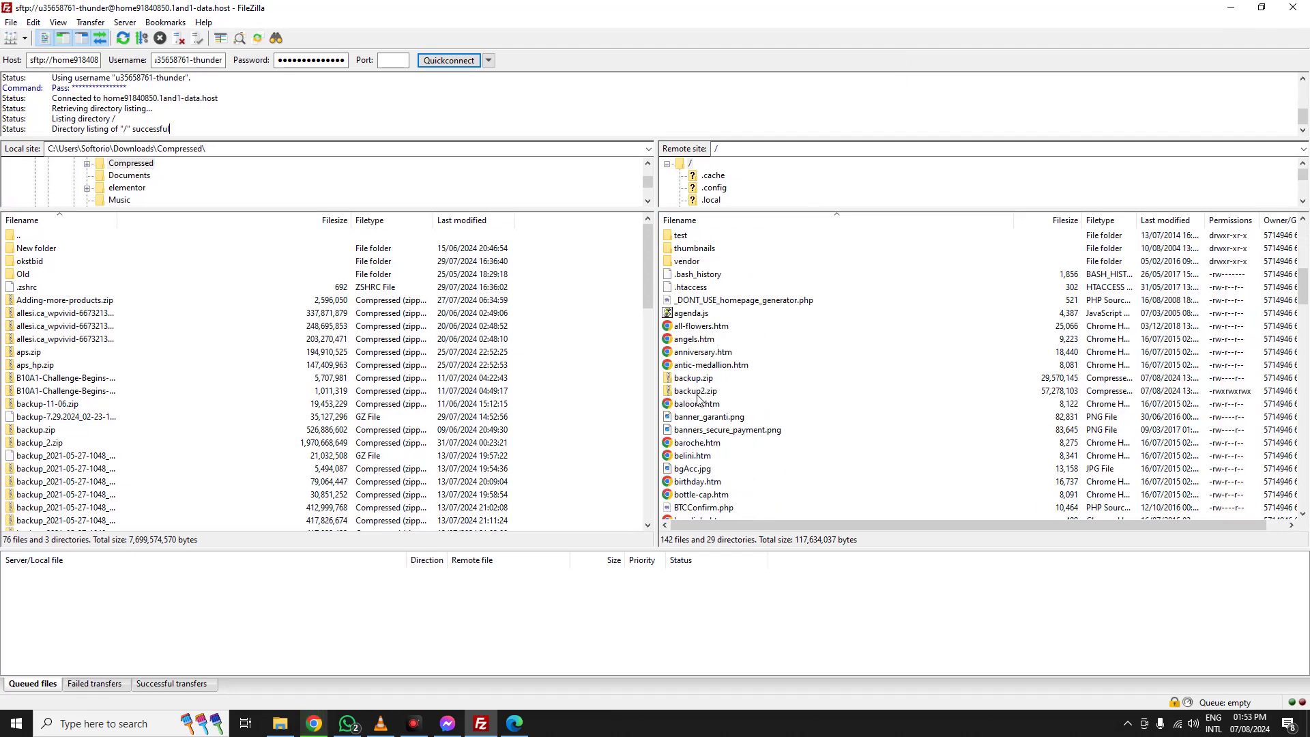
click(693, 392)
right_click(697, 394)
click(737, 404)
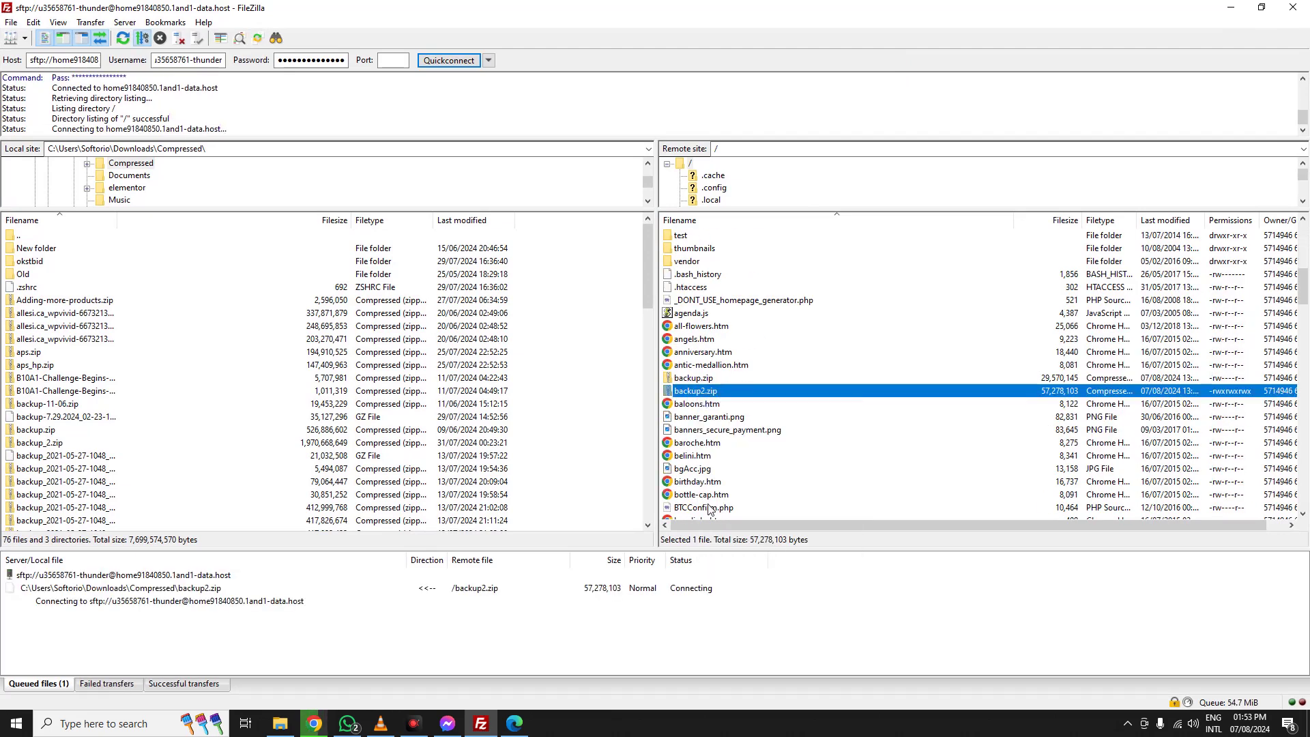
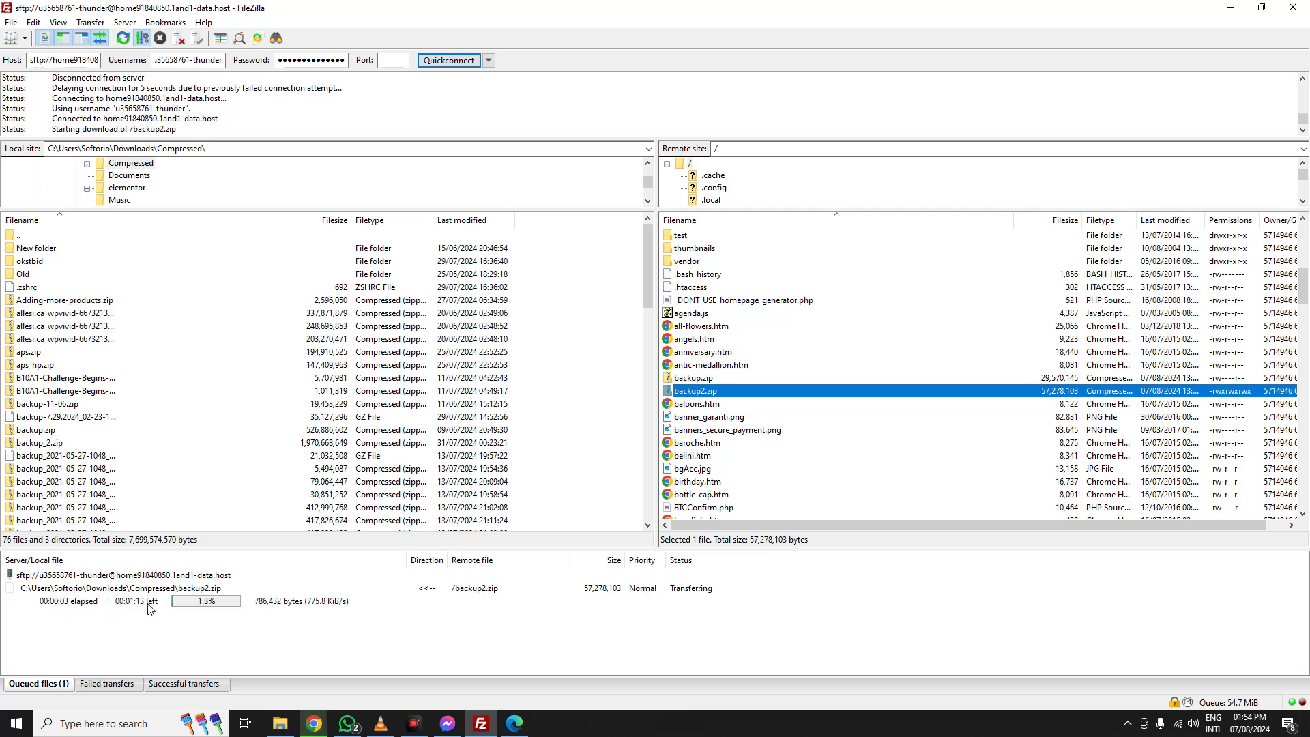
- Check the progress of the backup2.zip transfer, then minimize FileZilla and check the db471052698.sql download in the browser
click(194, 606)
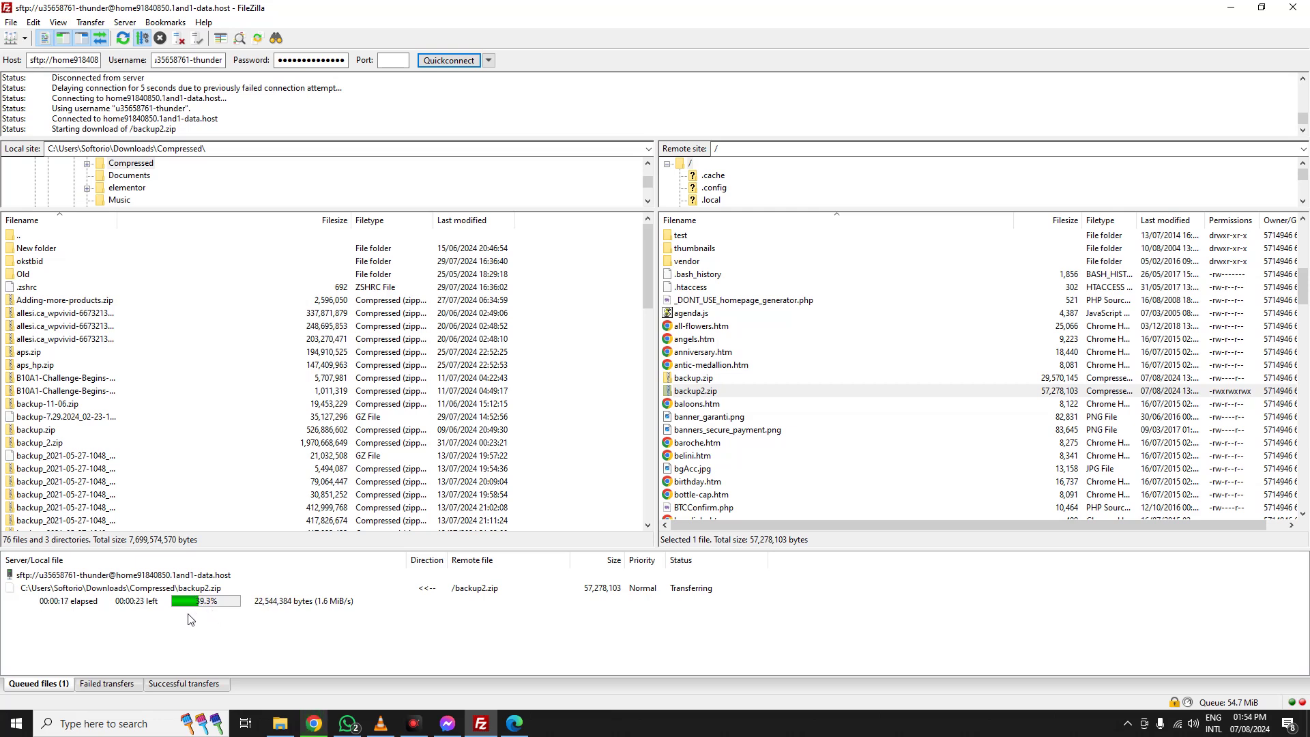
click(1231, 16)
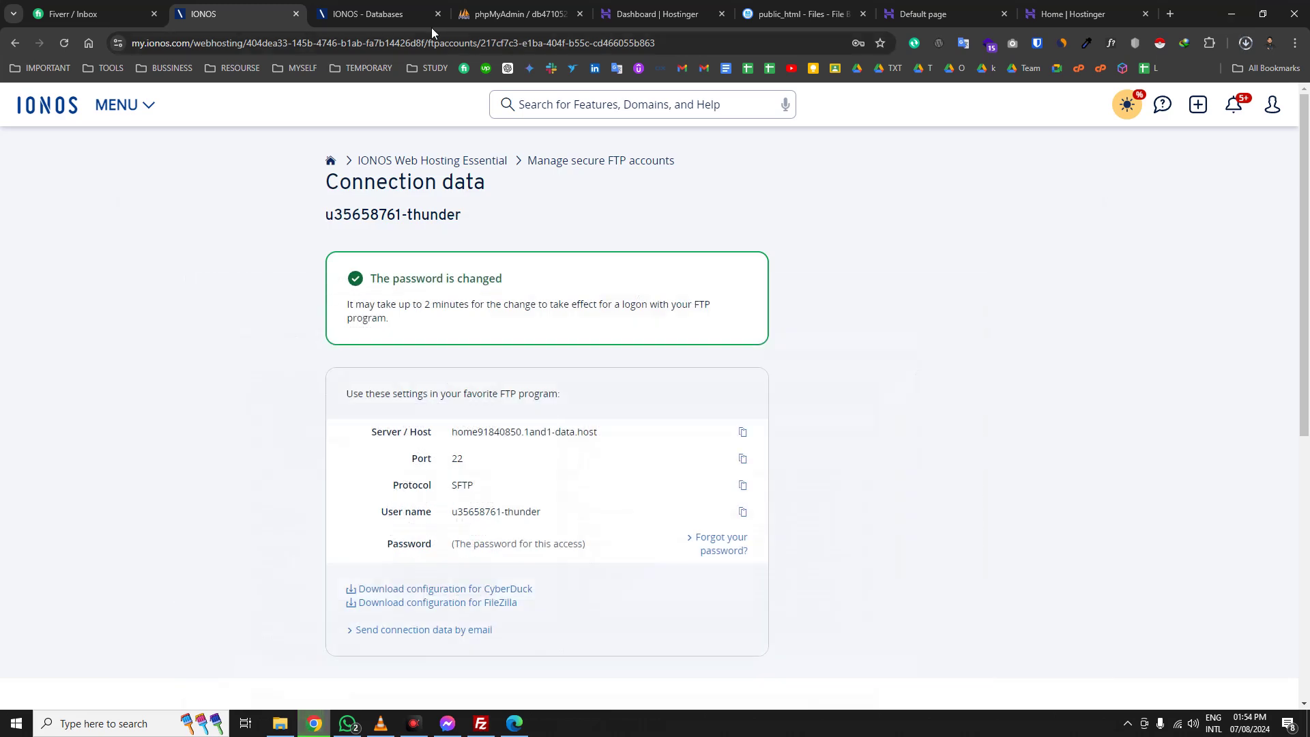
click(1234, 34)
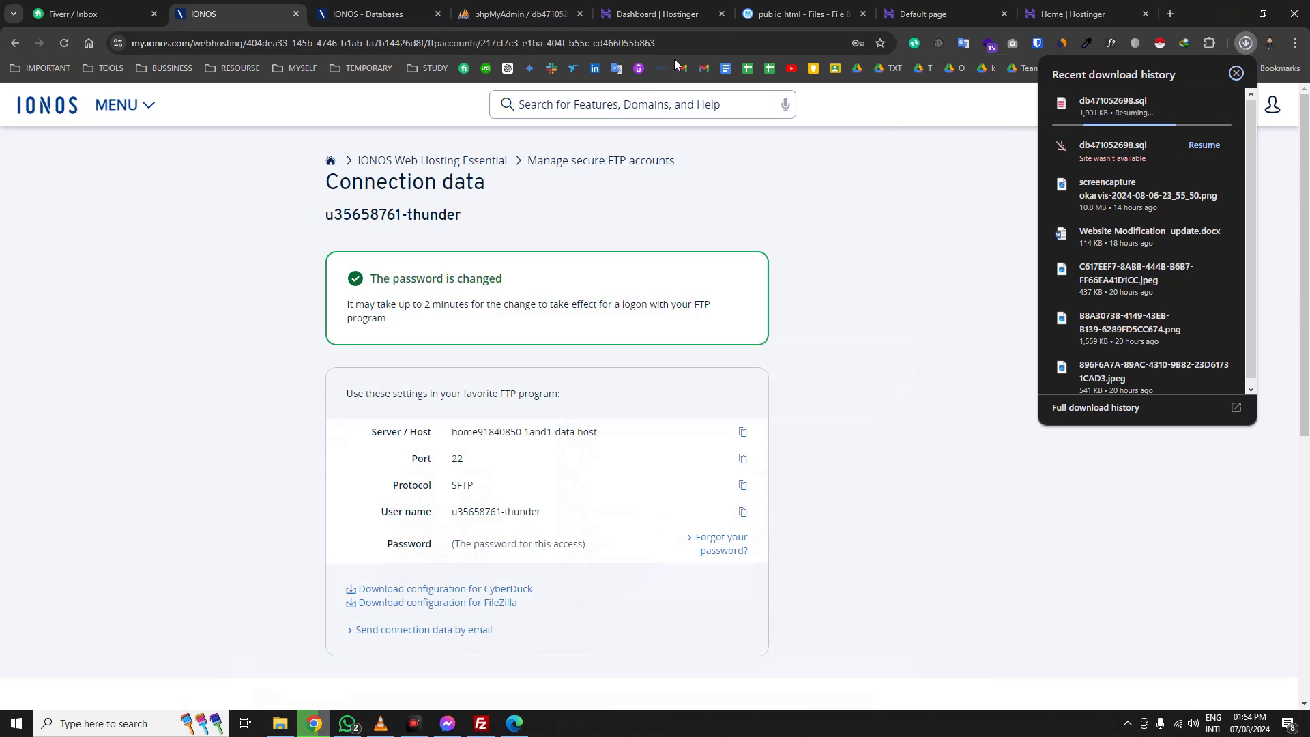
- Delete default.php from public_html in Hostinger's file manager, skipping the trash bin, and check the backup2.zip transfer in FileZilla
click(661, 15)
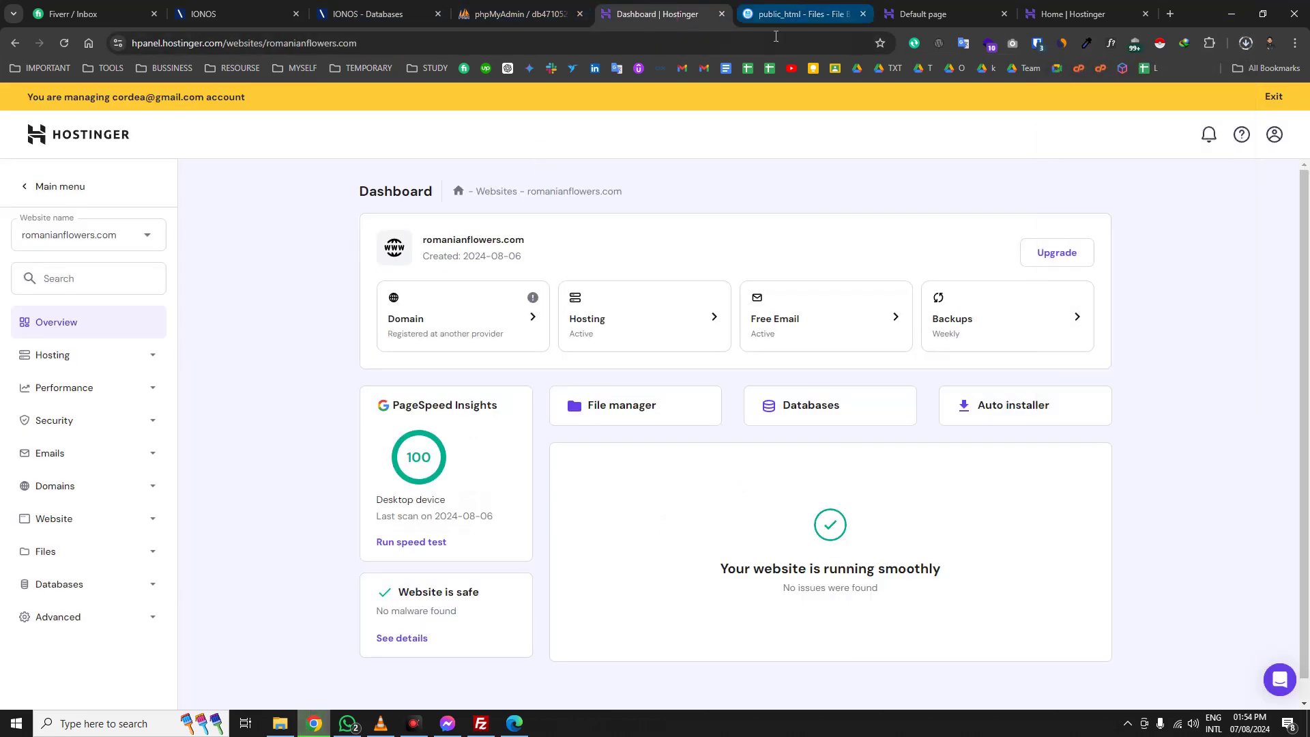
click(796, 10)
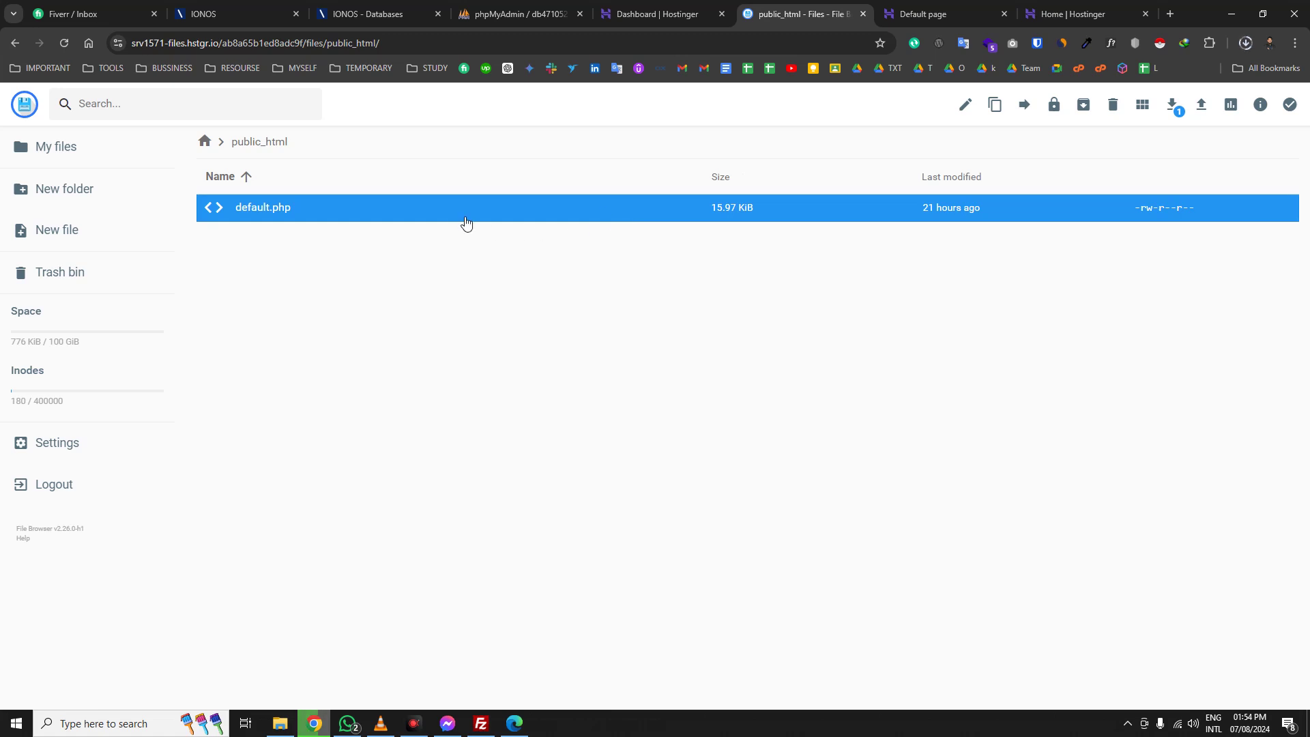
right_click(430, 217)
click(459, 462)
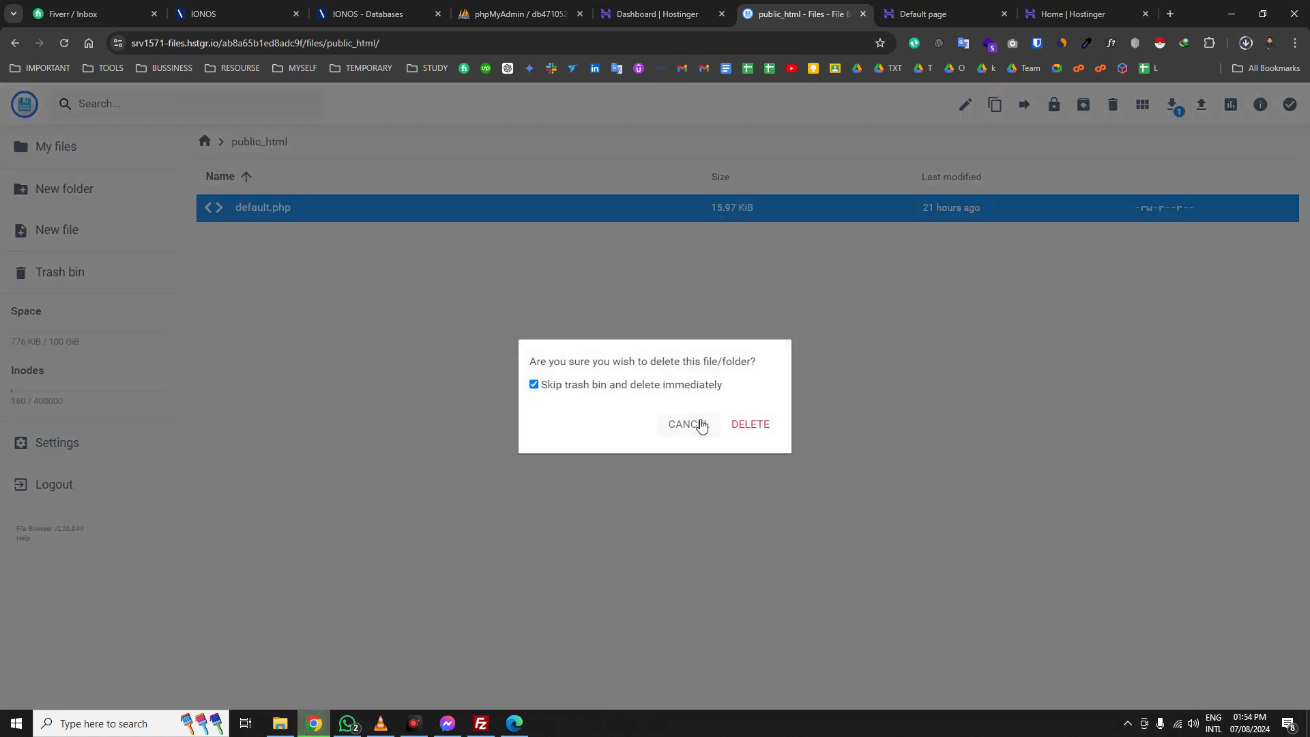
click(743, 428)
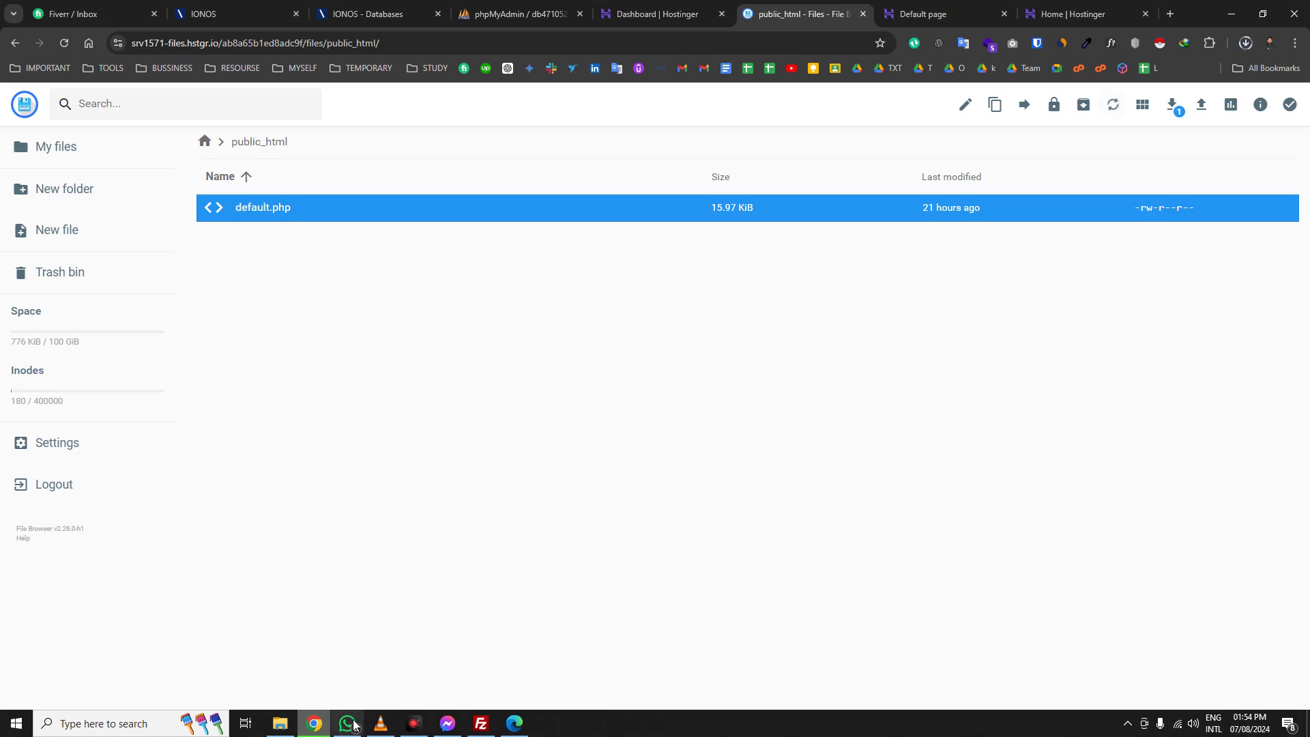
click(478, 726)
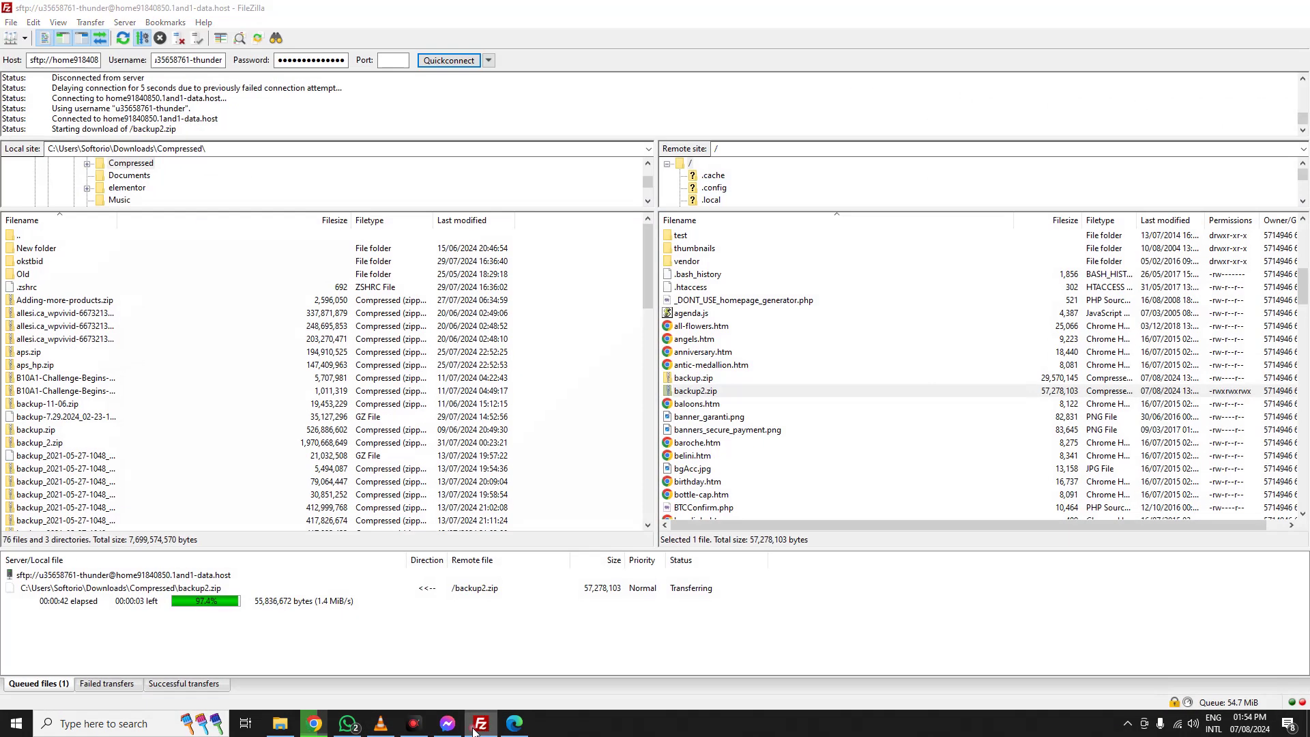
click(478, 725)
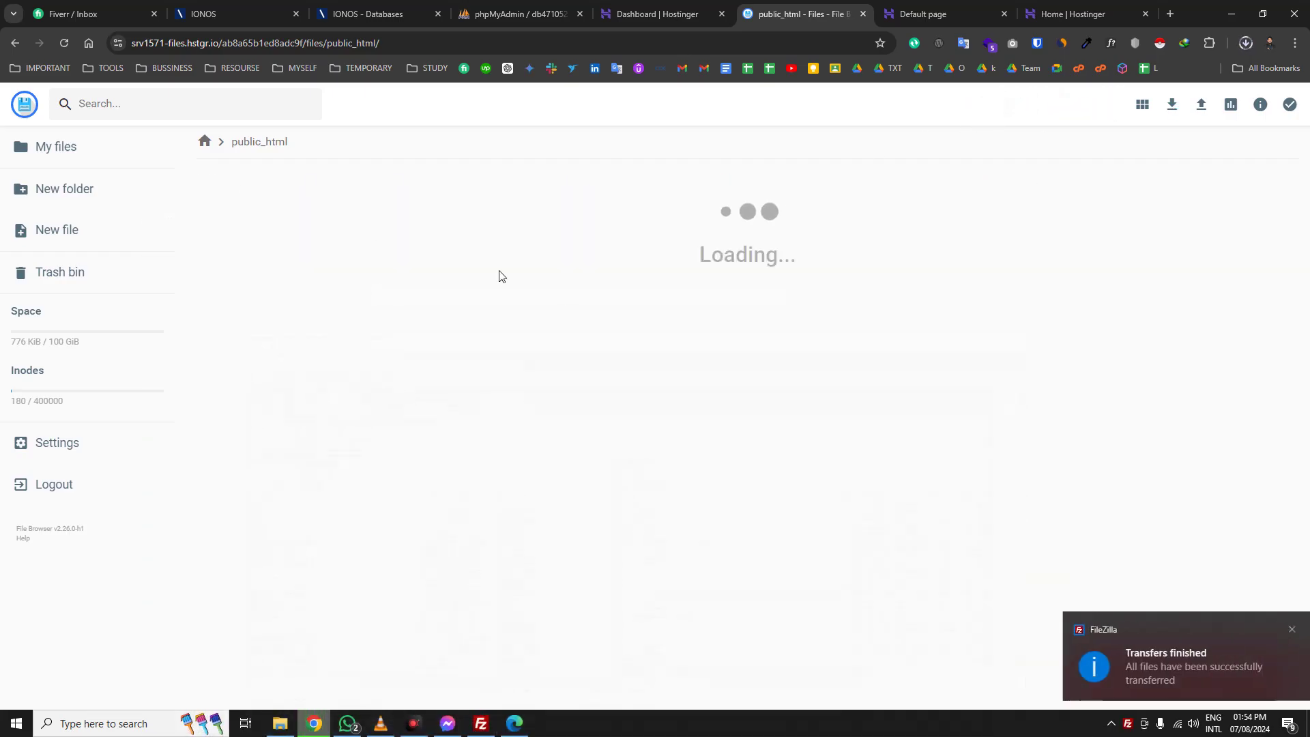
- Switch to FileZilla, check that the backup2.zip download is complete, and select the file in the local Compressed folder
click(1195, 692)
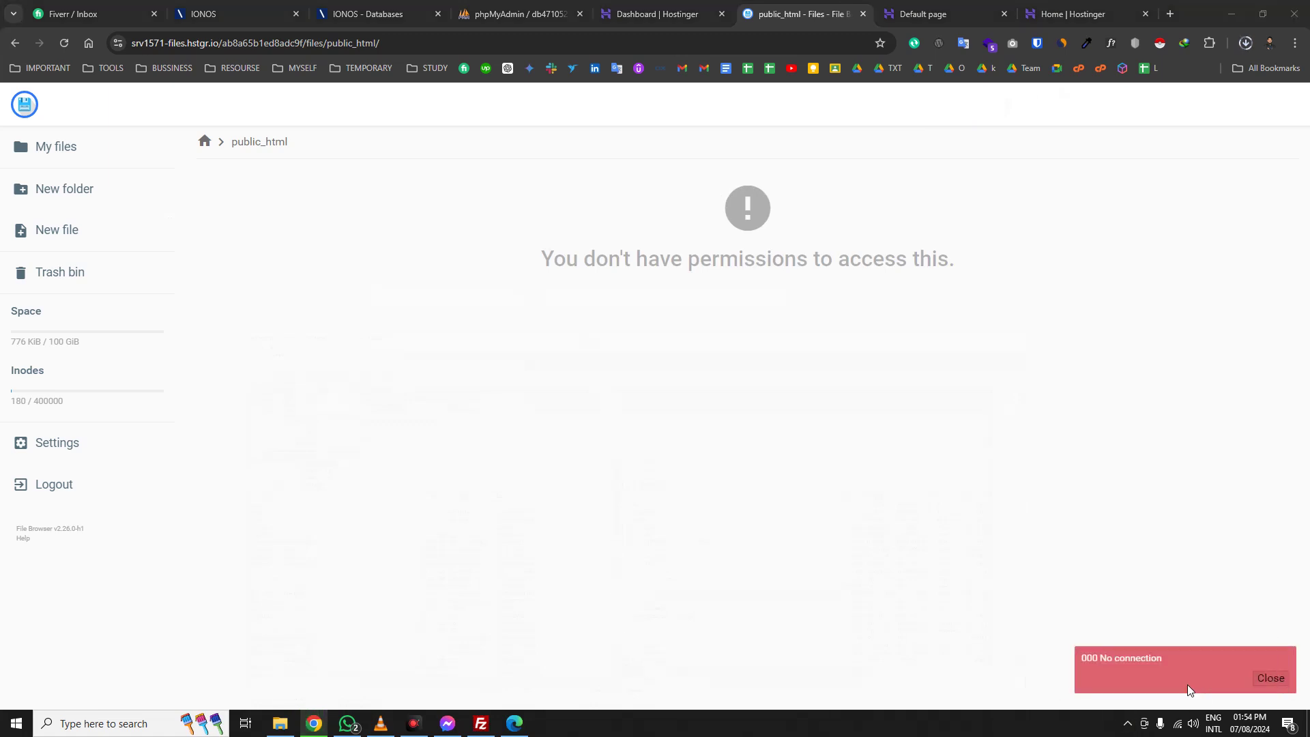
click(486, 724)
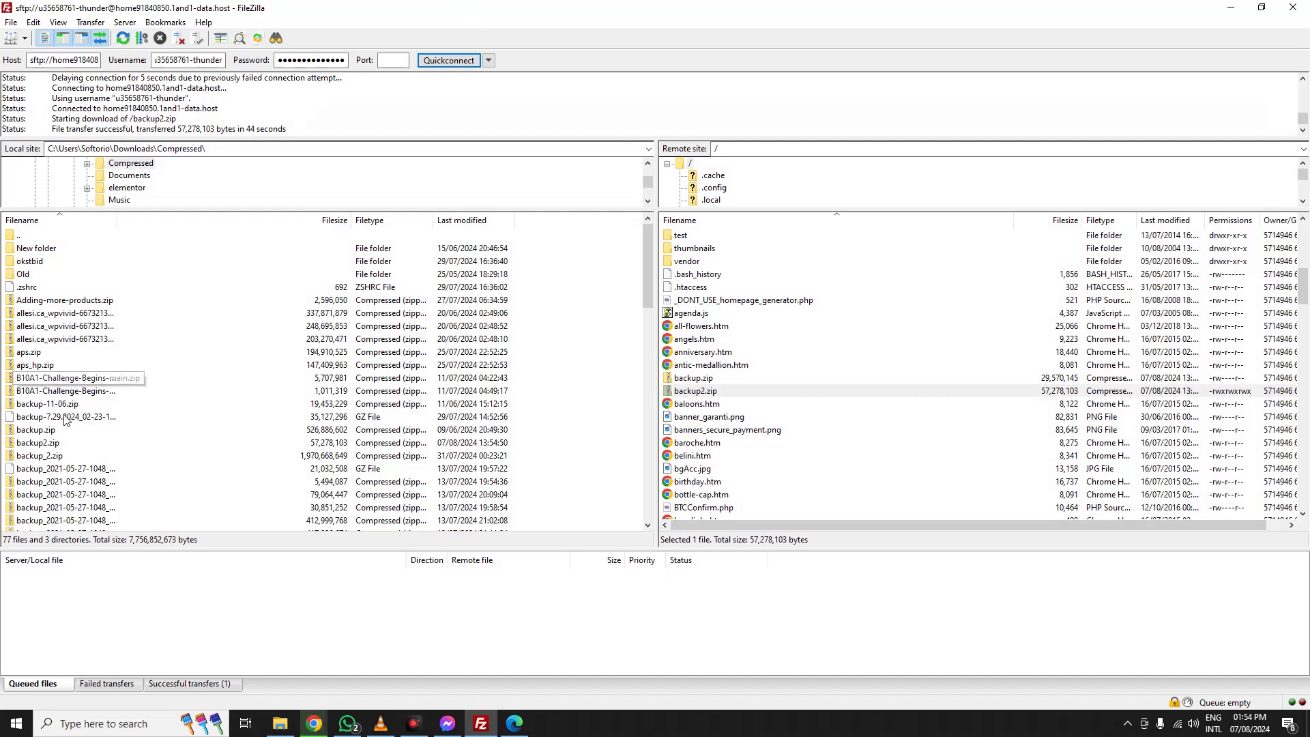
click(50, 444)
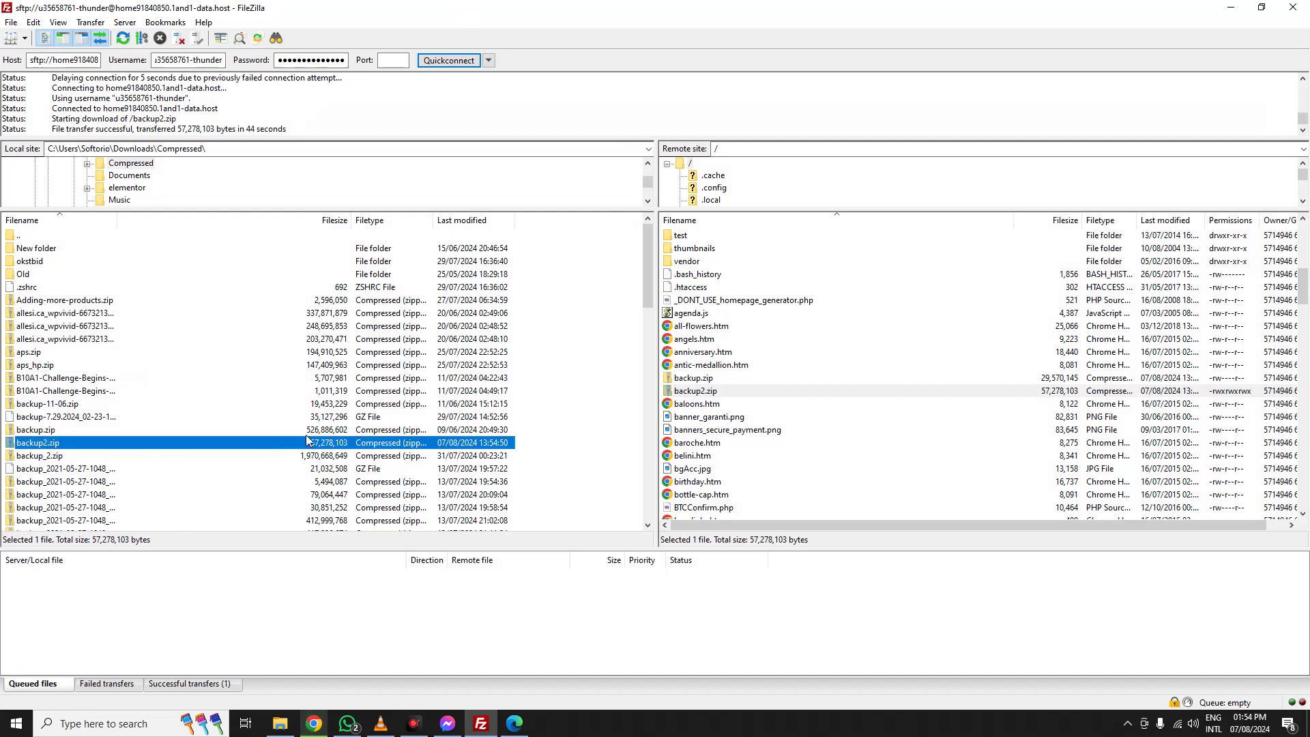
- Try to transfer backup2.zip from FileZilla's local file list straight into Hostinger's file manager in the browser
double_click(851, 13)
drag(812, 37, 1298, 34)
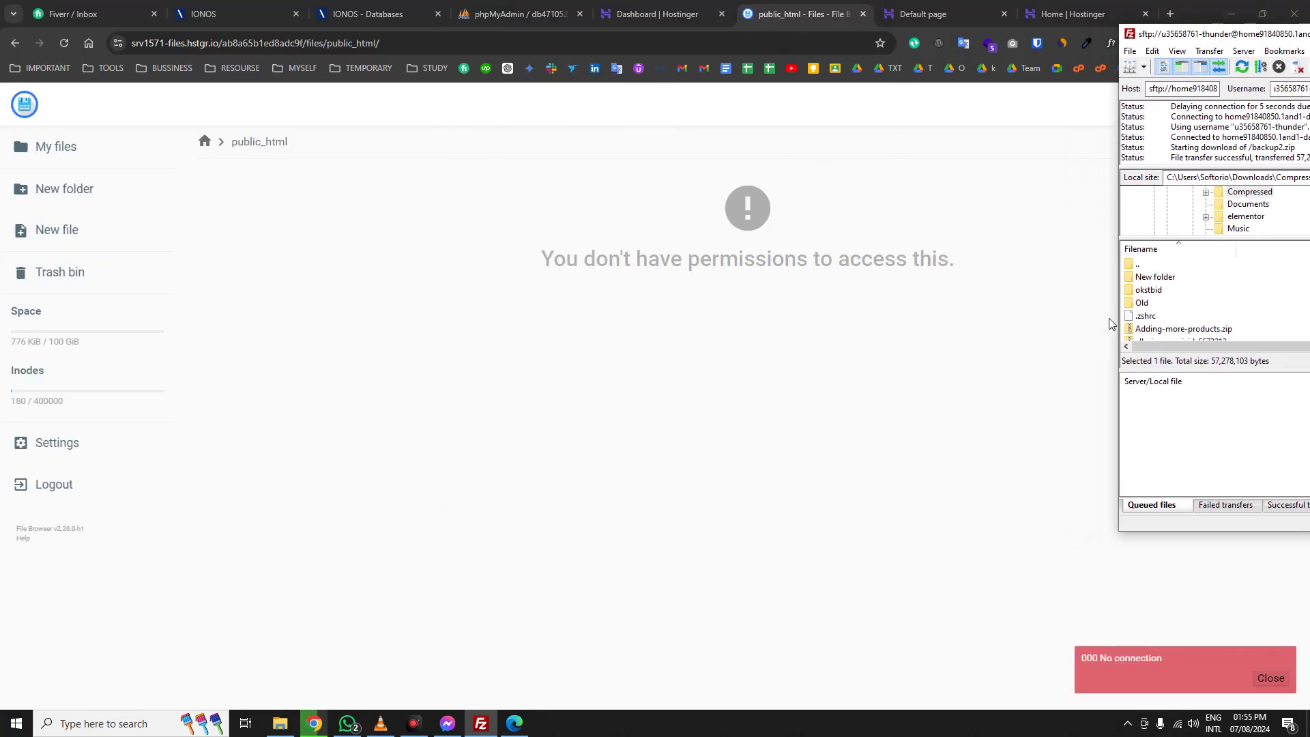
drag(1200, 34, 1071, 123)
scroll(1131, 424, down, 2)
scroll(1119, 423, down, 2)
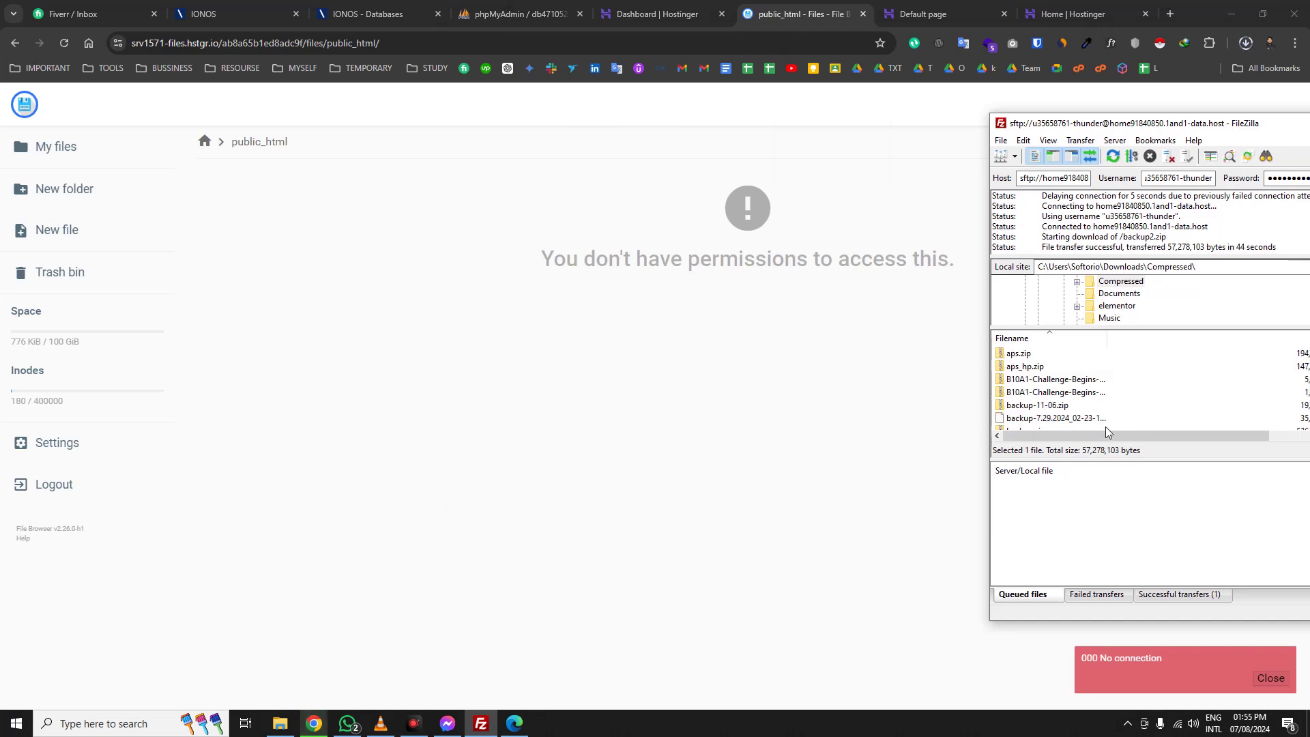
drag(1036, 409, 620, 450)
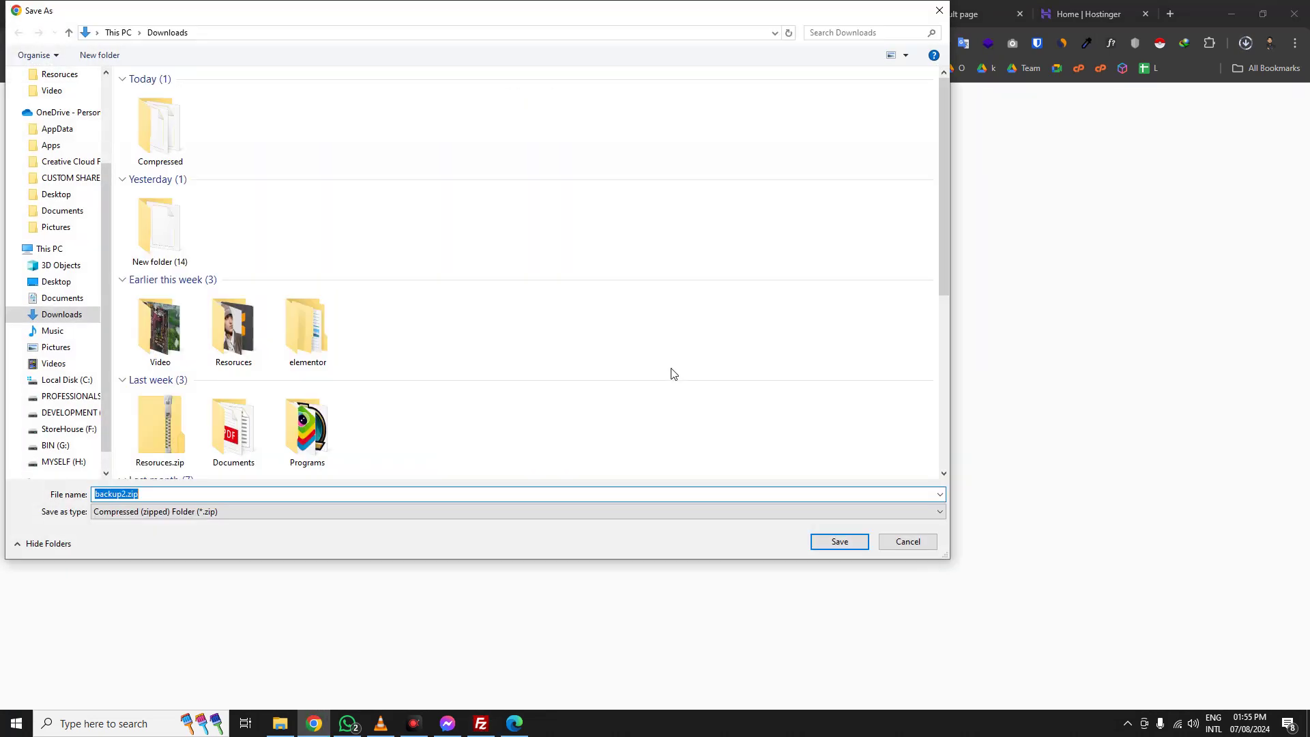
click(889, 541)
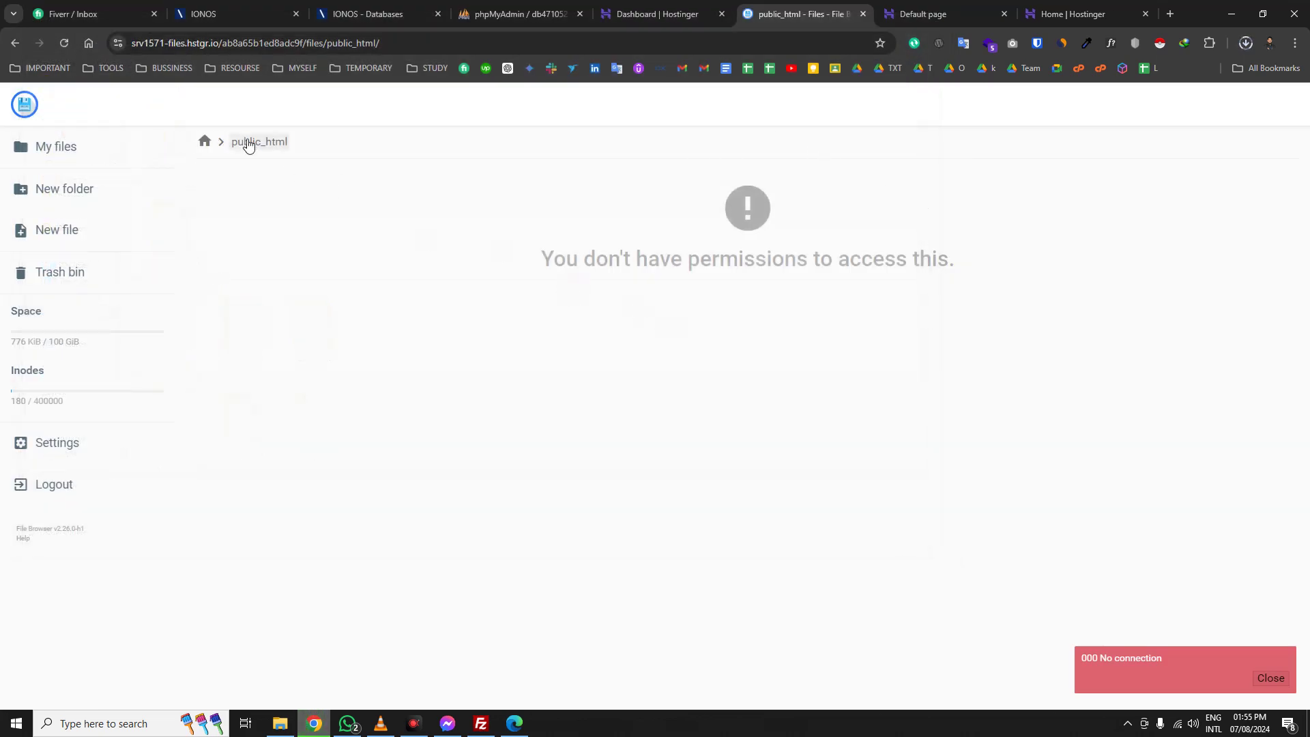
- Close the current file manager page and reopen the file manager from the romanianflowers.com dashboard in Hostinger
click(201, 147)
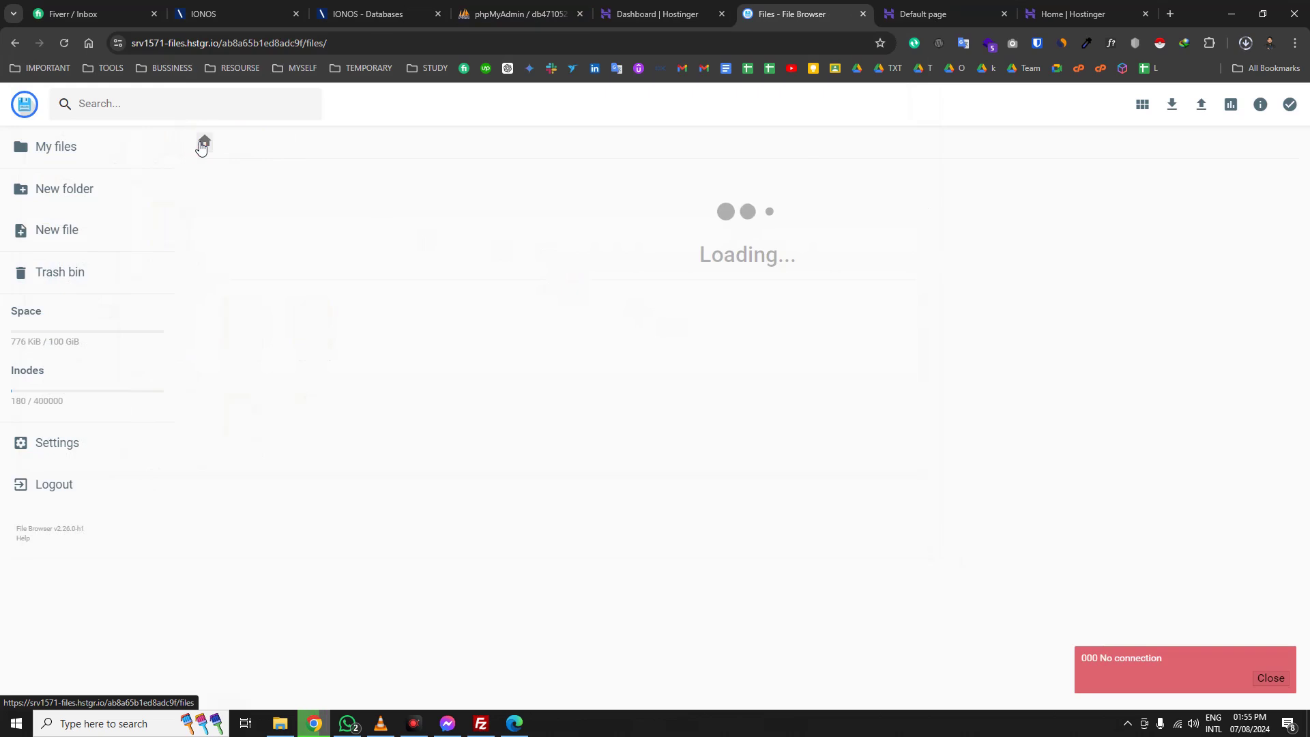
click(863, 13)
click(658, 13)
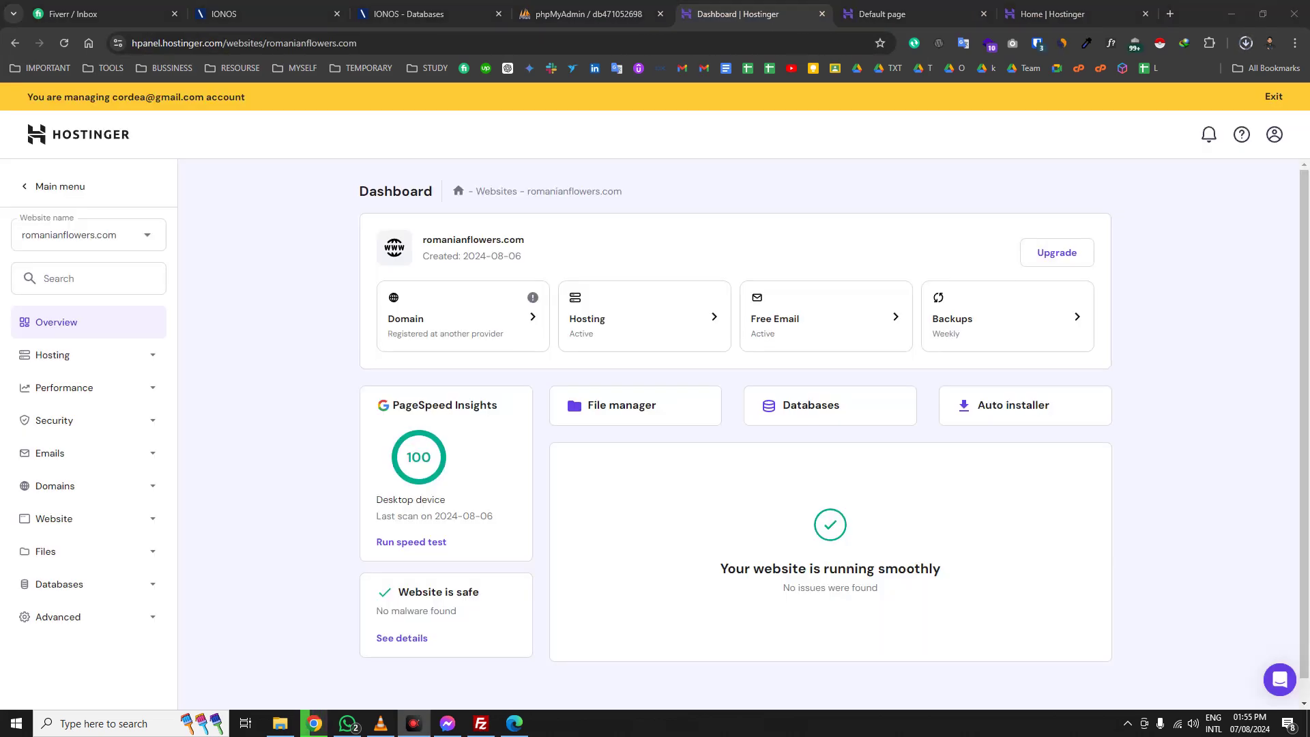
click(574, 406)
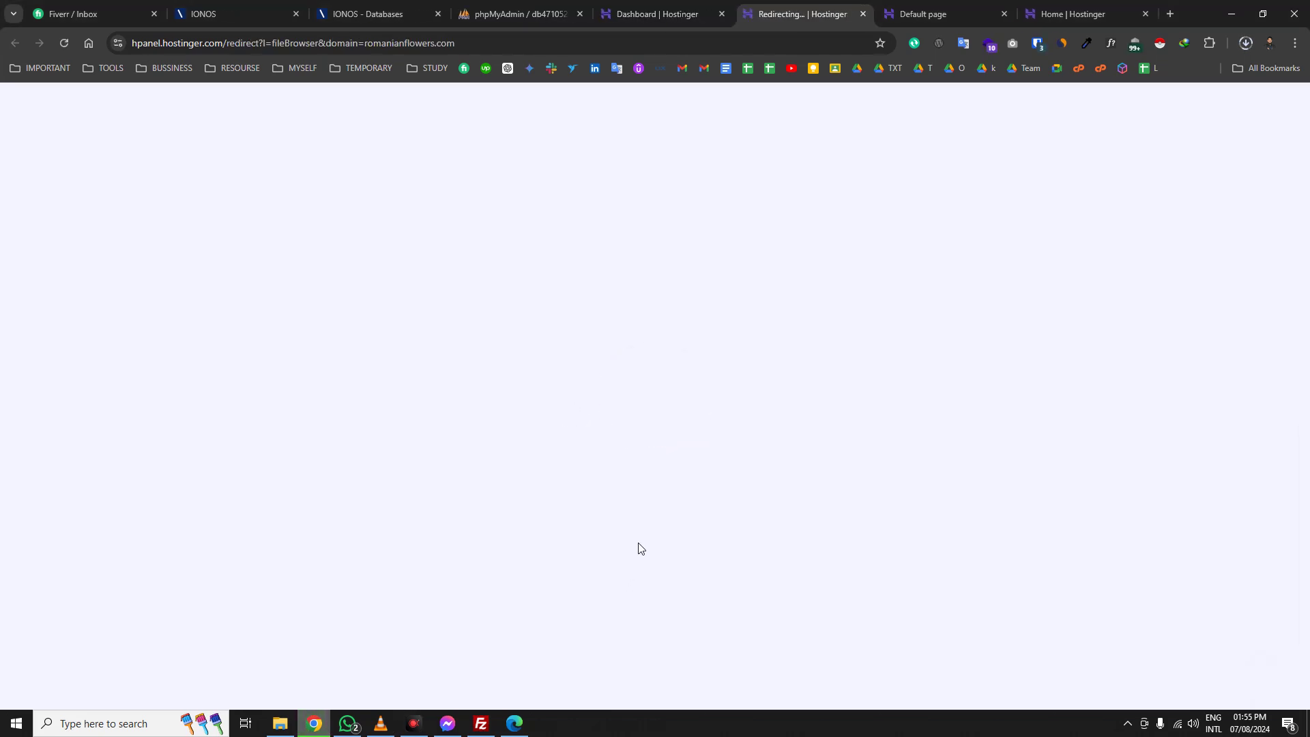
- Reload the romanianflowers.com dashboard through the websites list, then open the public_html folder in the file manager
click(628, 6)
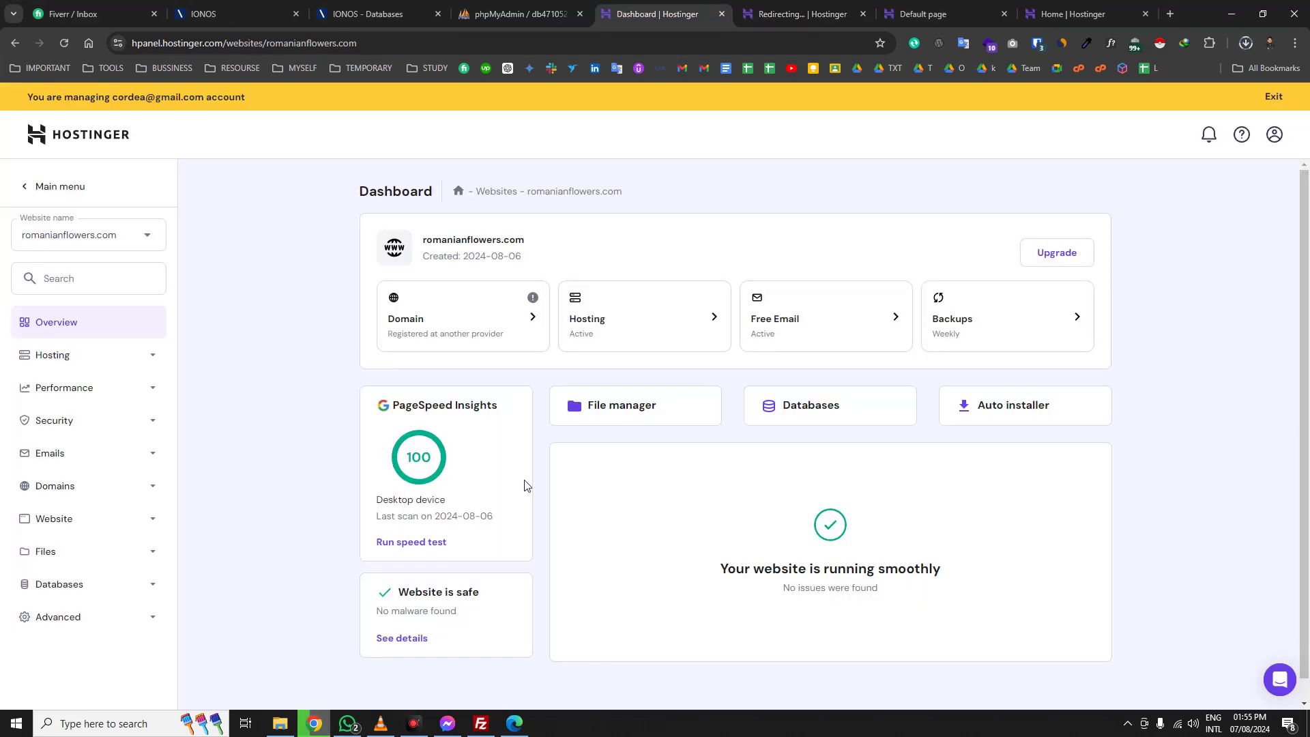
click(68, 186)
click(72, 280)
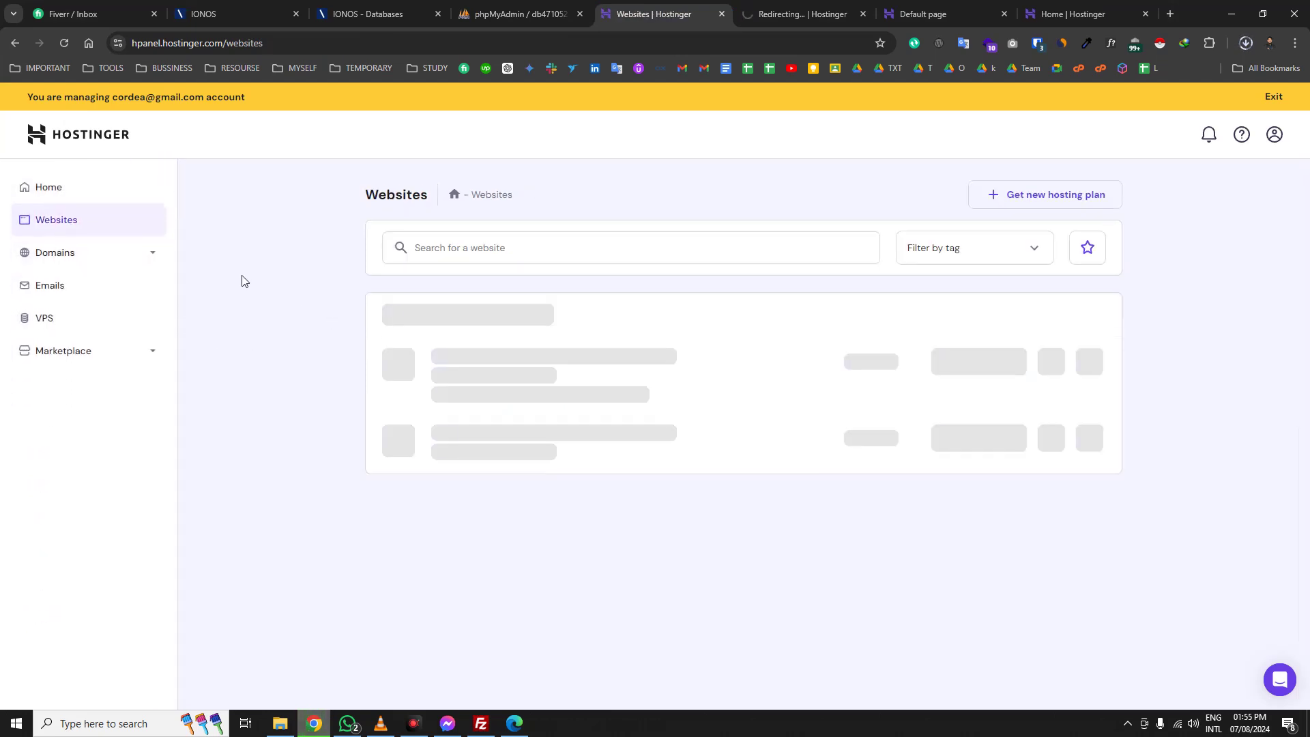
click(945, 381)
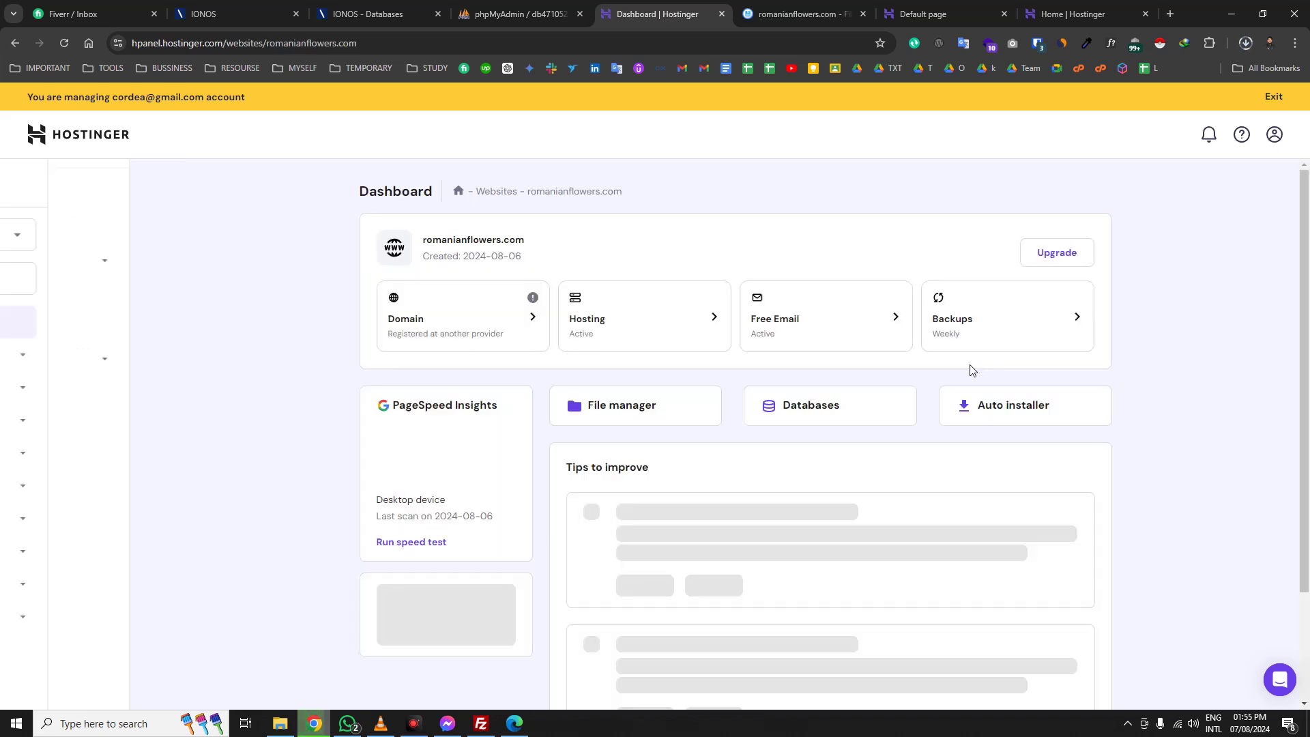
click(604, 409)
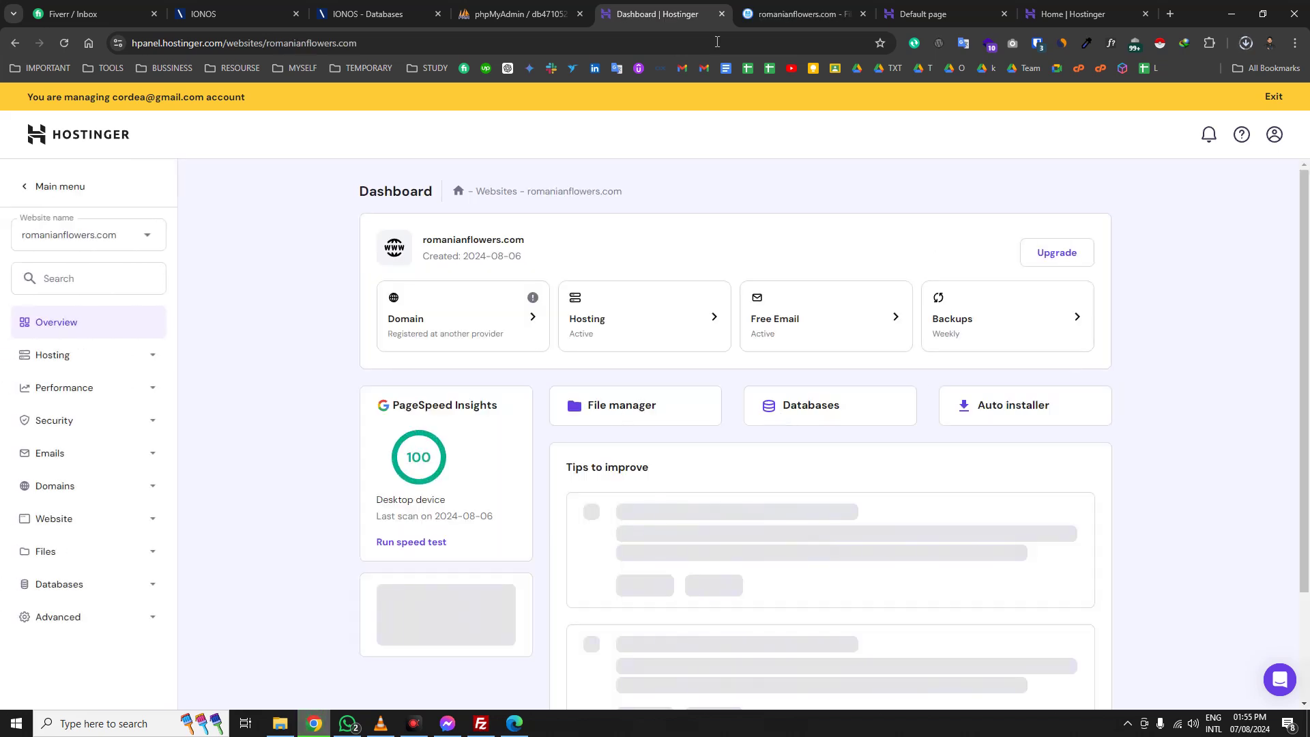
click(292, 215)
double_click(292, 215)
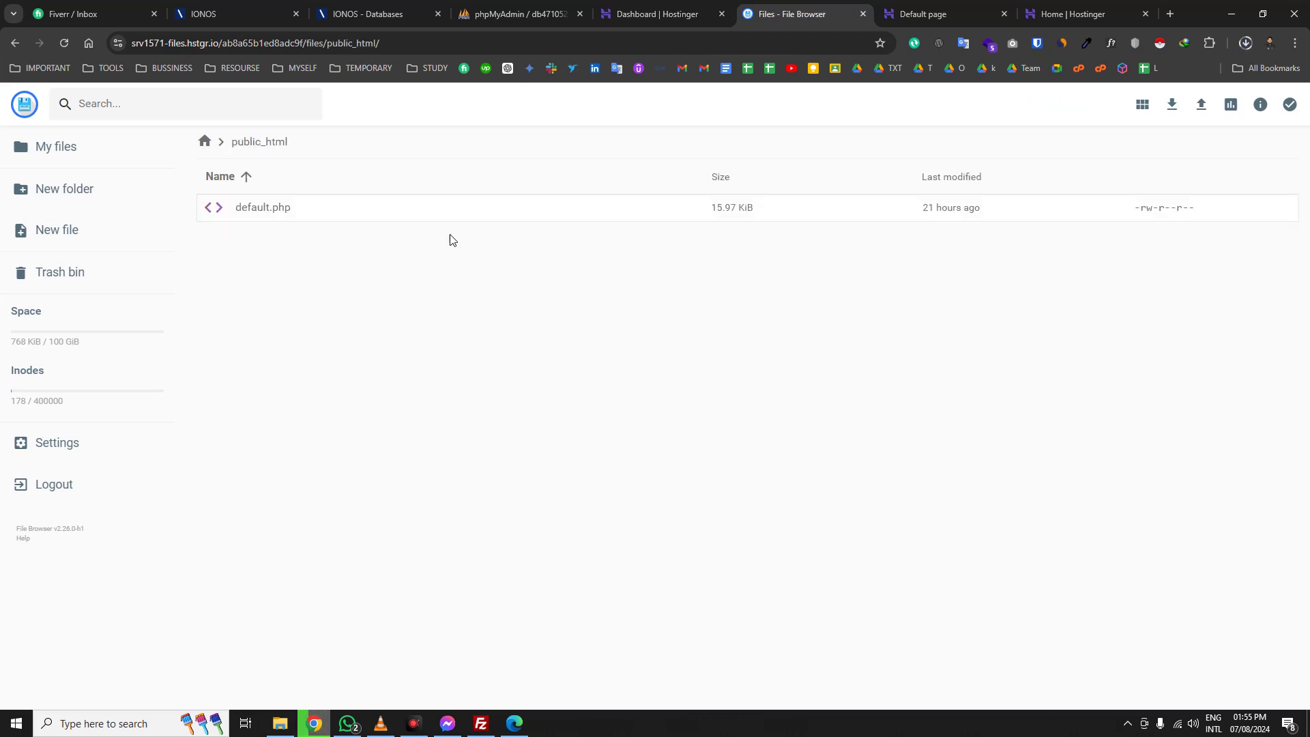
- Delete default.php from the public_html folder and confirm the deletion
click(371, 225)
right_click(368, 223)
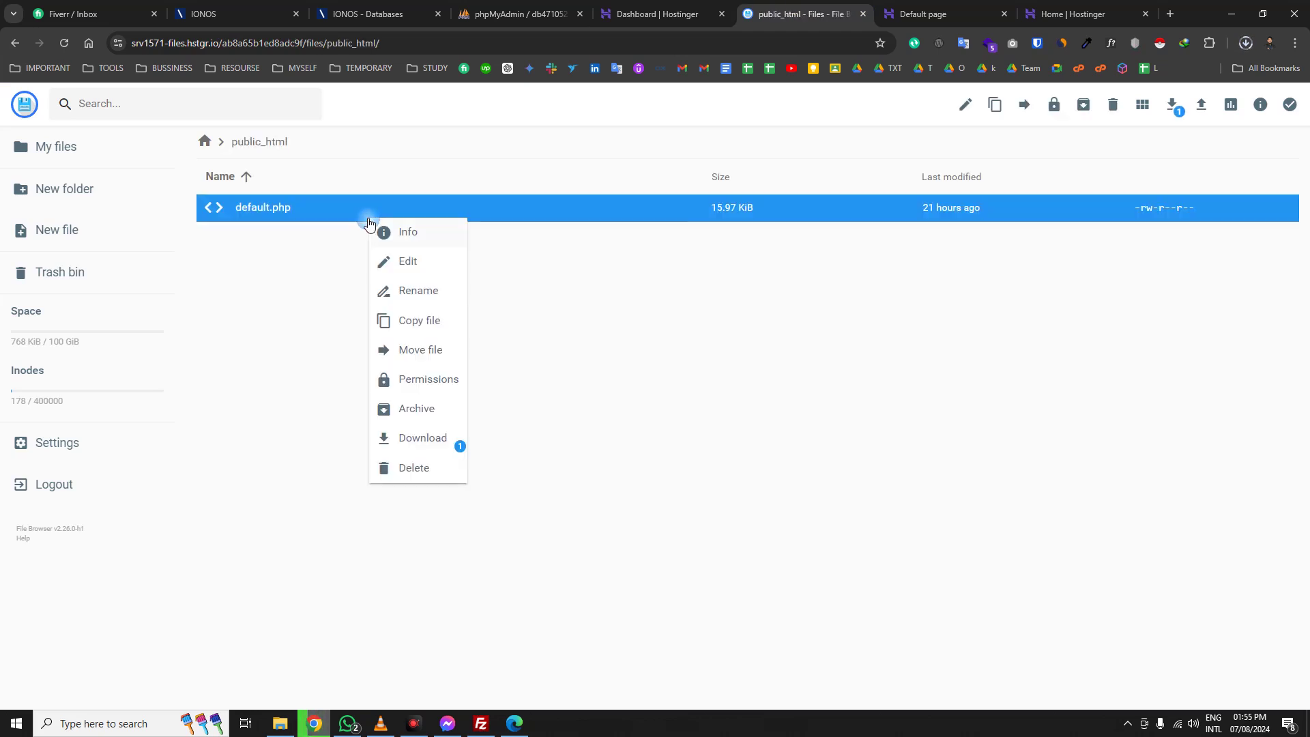
click(403, 466)
click(752, 426)
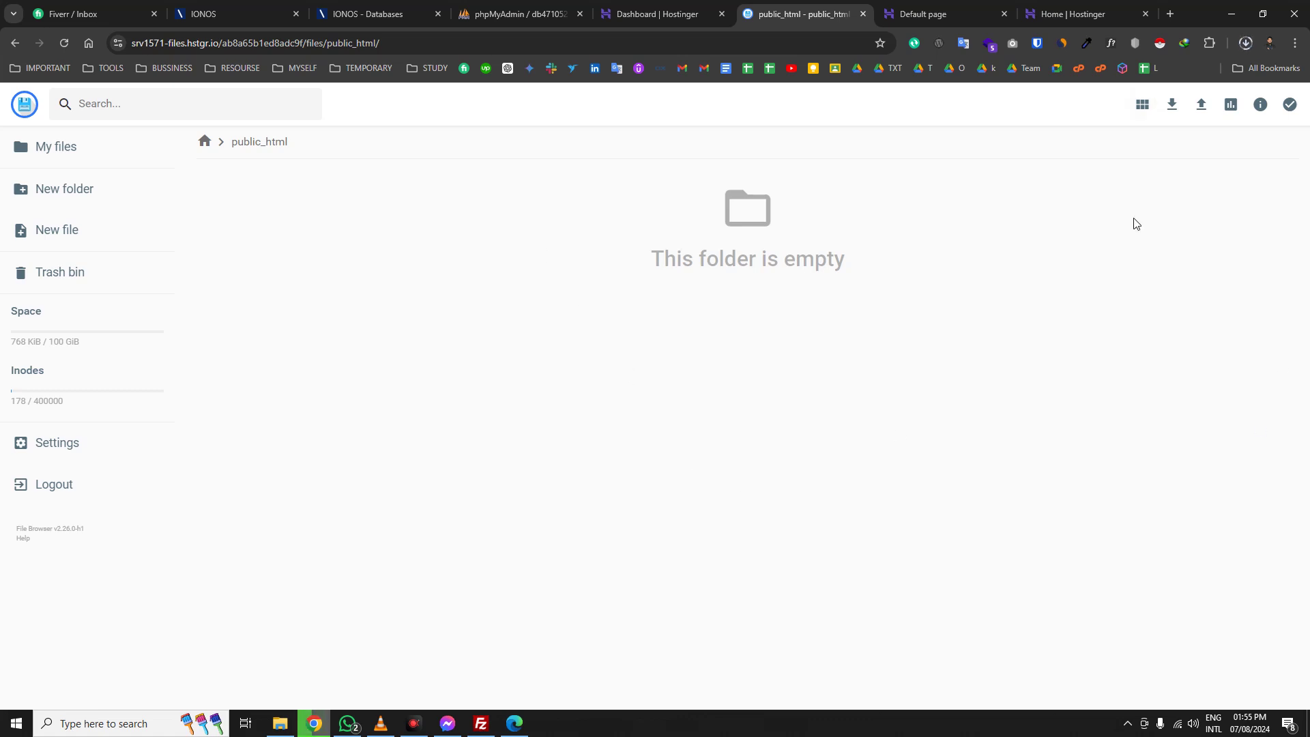
- Start a file upload into public_html and show the Quick access locations in the file picker
click(1201, 105)
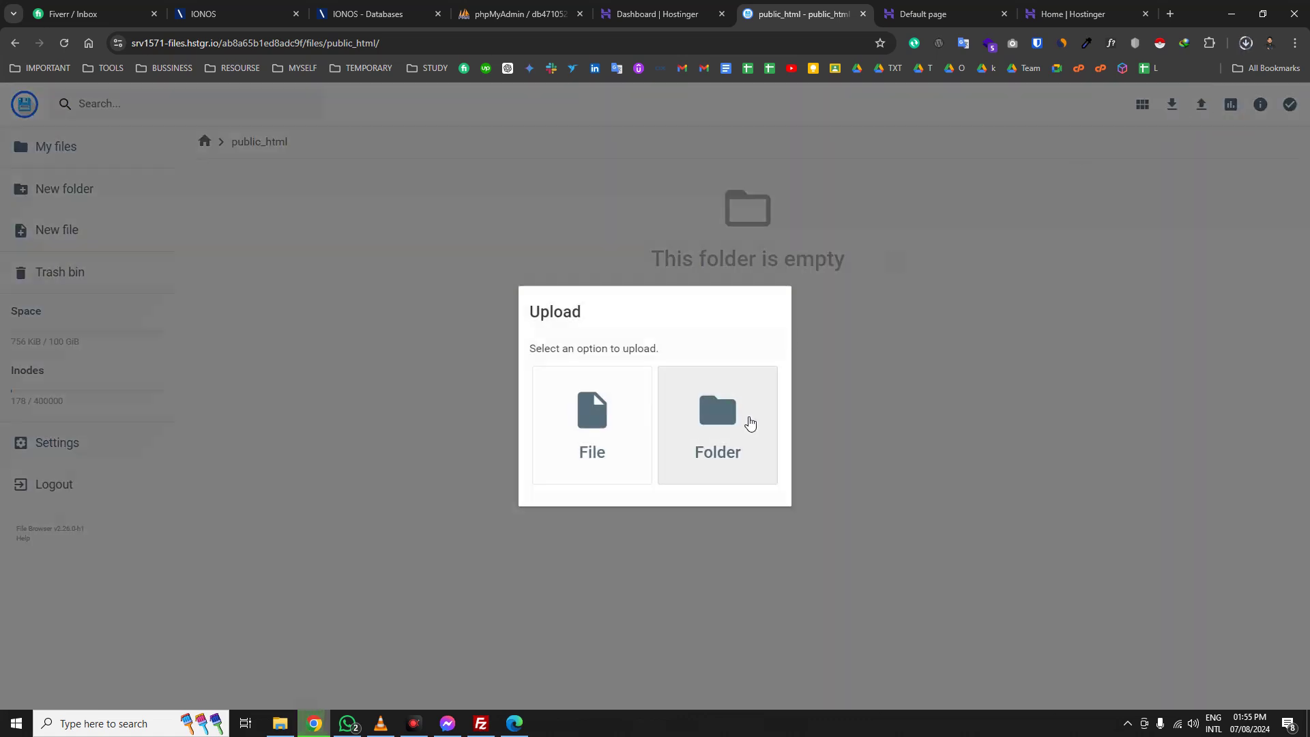
click(565, 417)
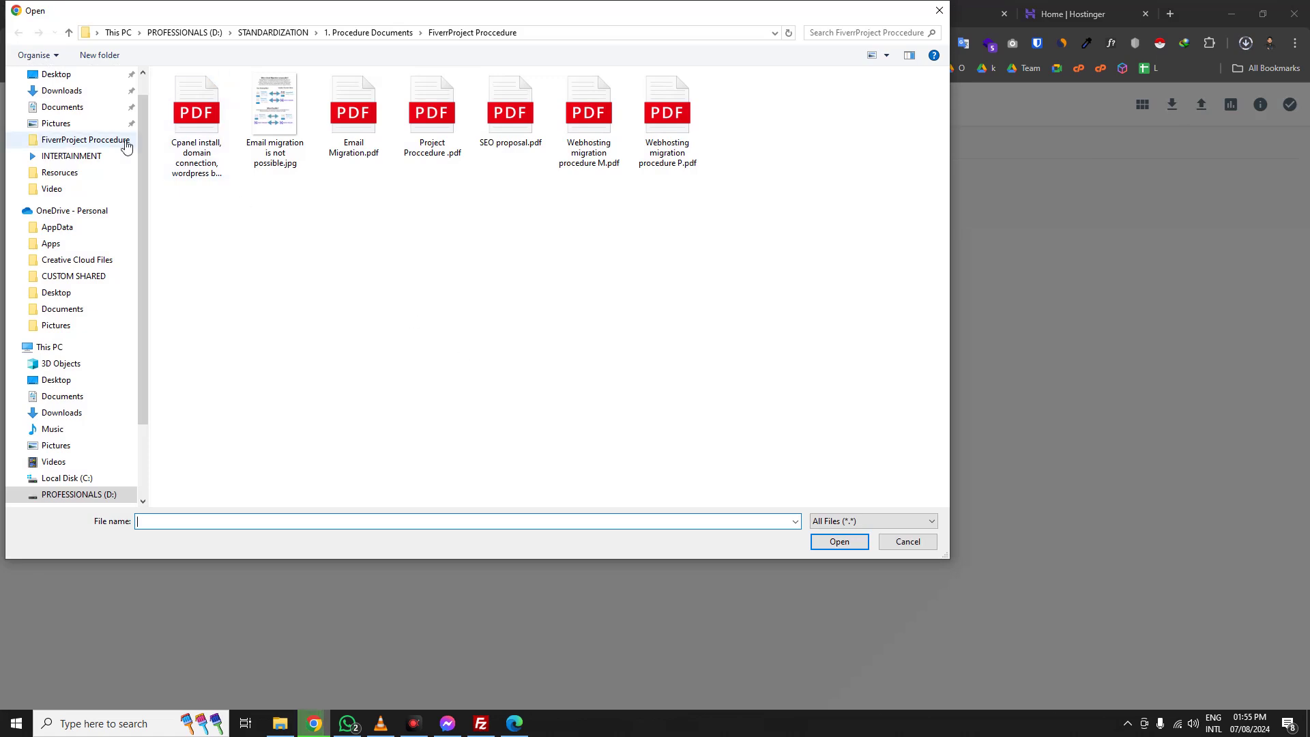
scroll(49, 90, up, 1)
scroll(50, 90, down, 1)
scroll(47, 89, up, 1)
click(50, 86)
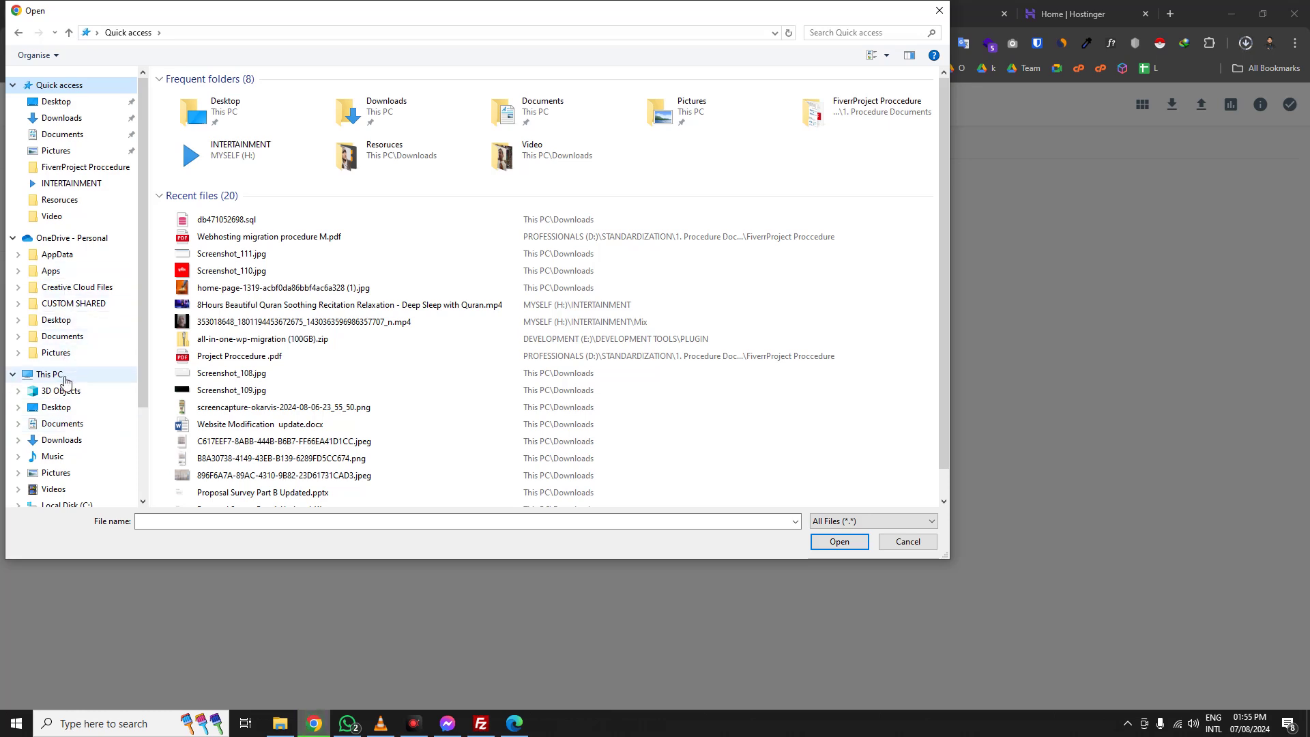
- Look through the Users folders on Local Disk (C:), including Public and the user's profile folder, for the downloaded backup archive
scroll(82, 470, down, 2)
click(78, 432)
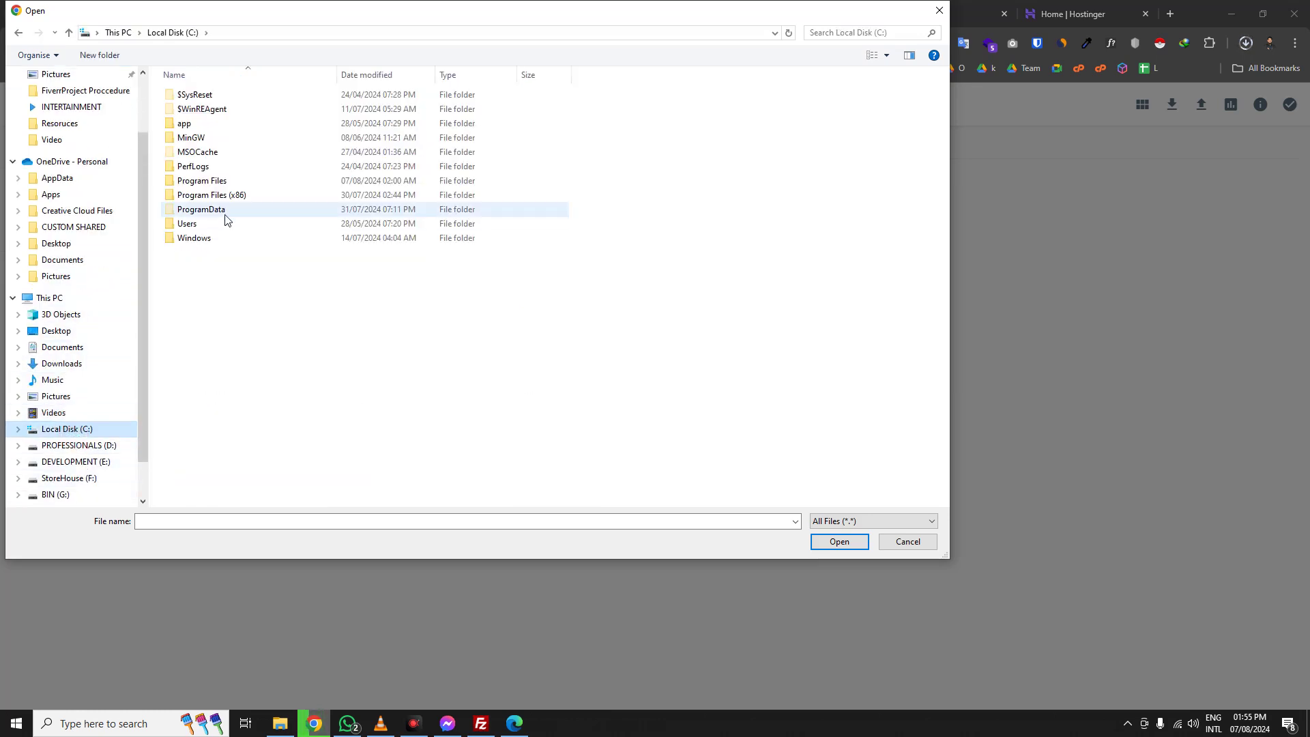
double_click(209, 225)
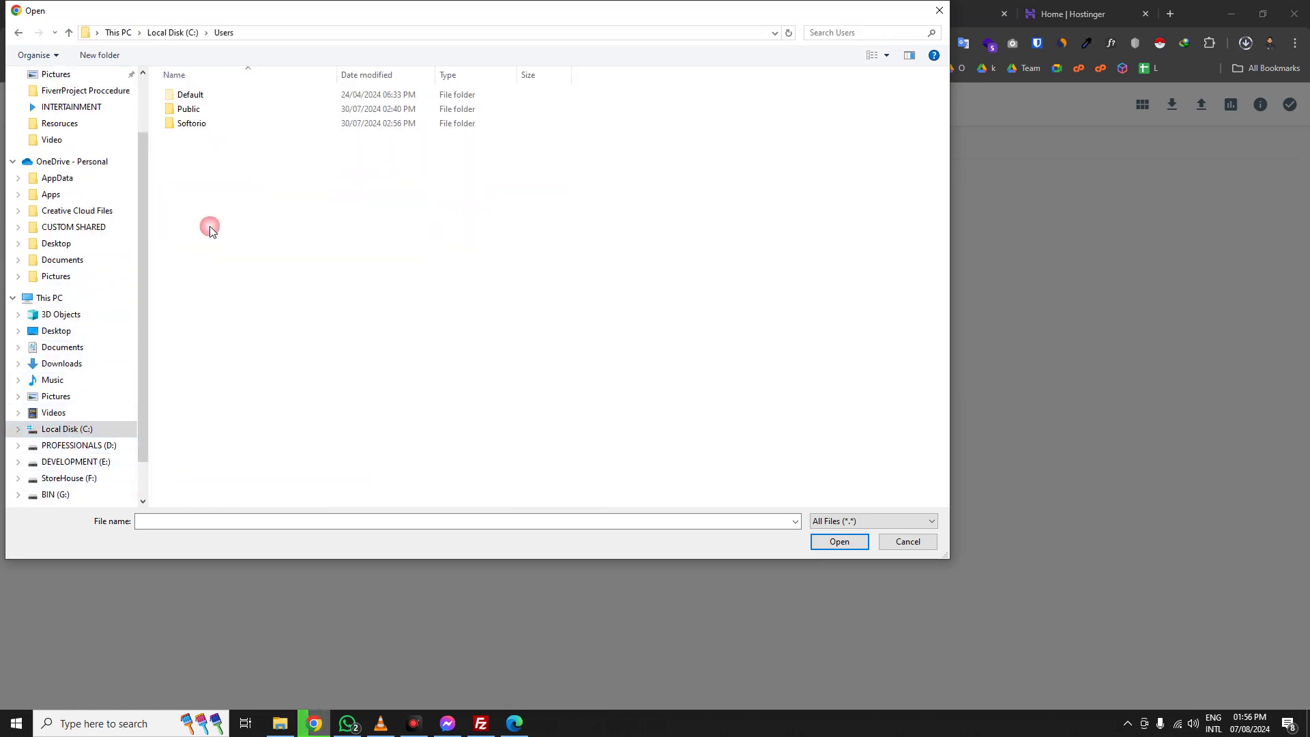
double_click(211, 110)
key(alt+Left)
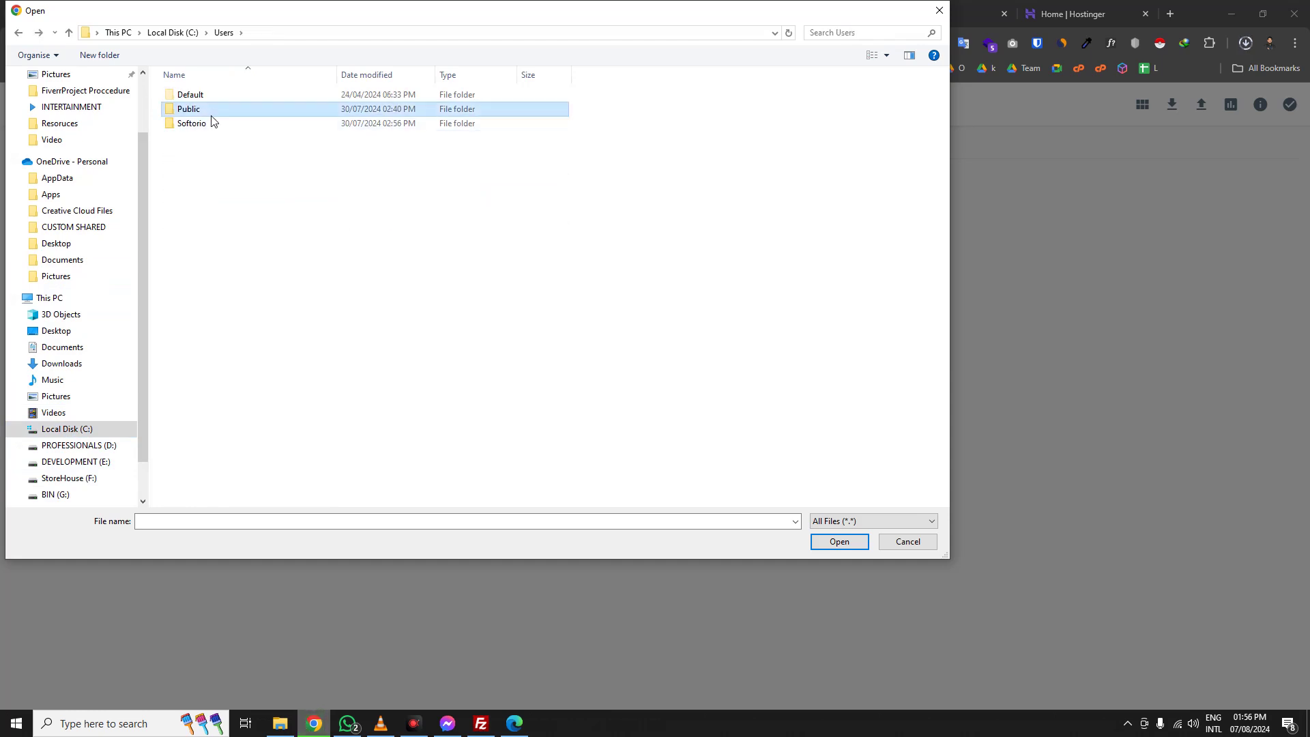
double_click(211, 111)
key(alt+Left)
double_click(208, 124)
scroll(225, 273, down, 2)
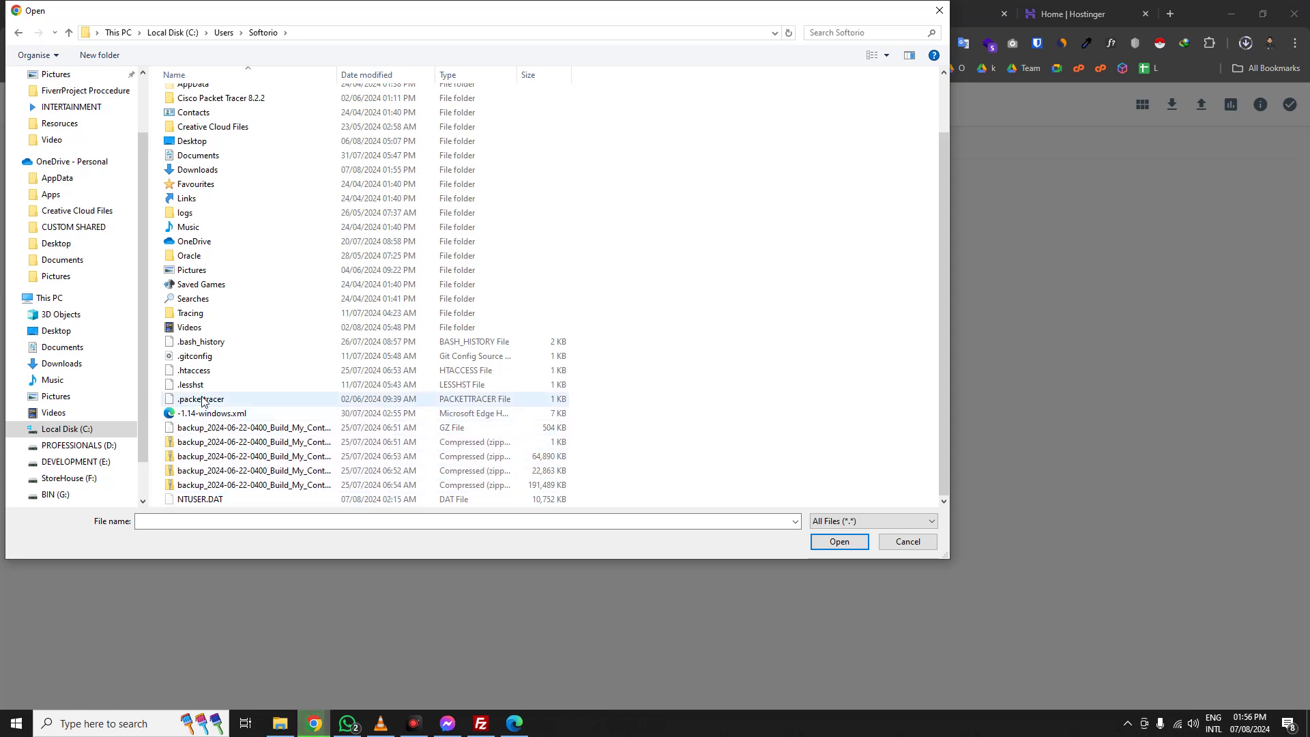
- Check the local path in FileZilla, then select backup2.zip in the Downloads\Compressed folder of the file picker
click(479, 724)
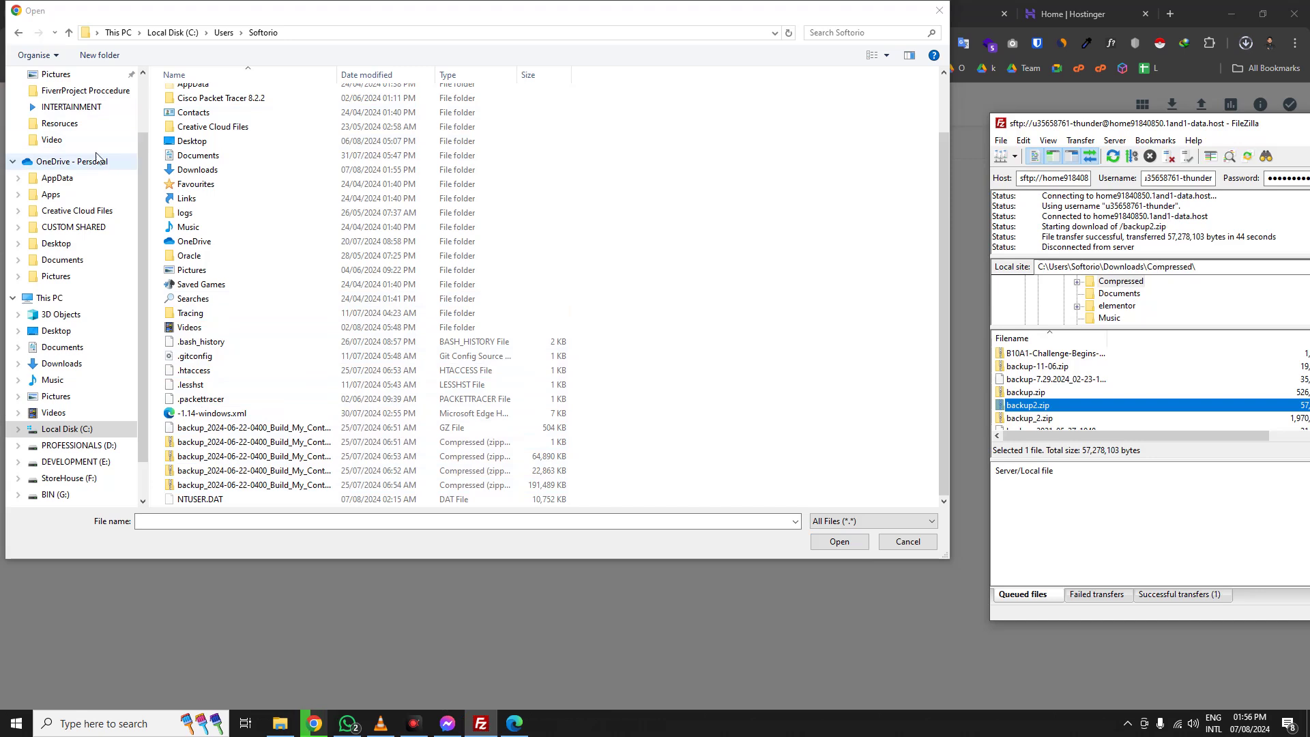
scroll(68, 273, up, 2)
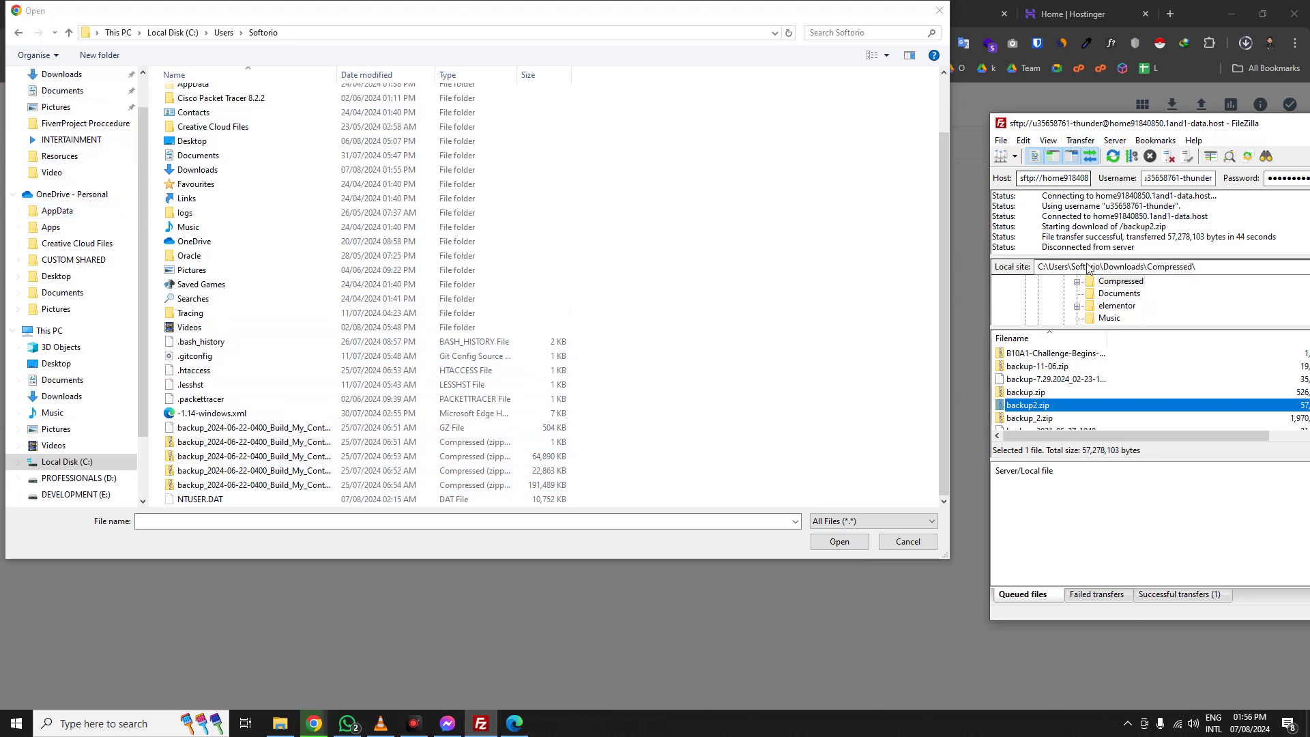
scroll(62, 130, up, 2)
click(63, 119)
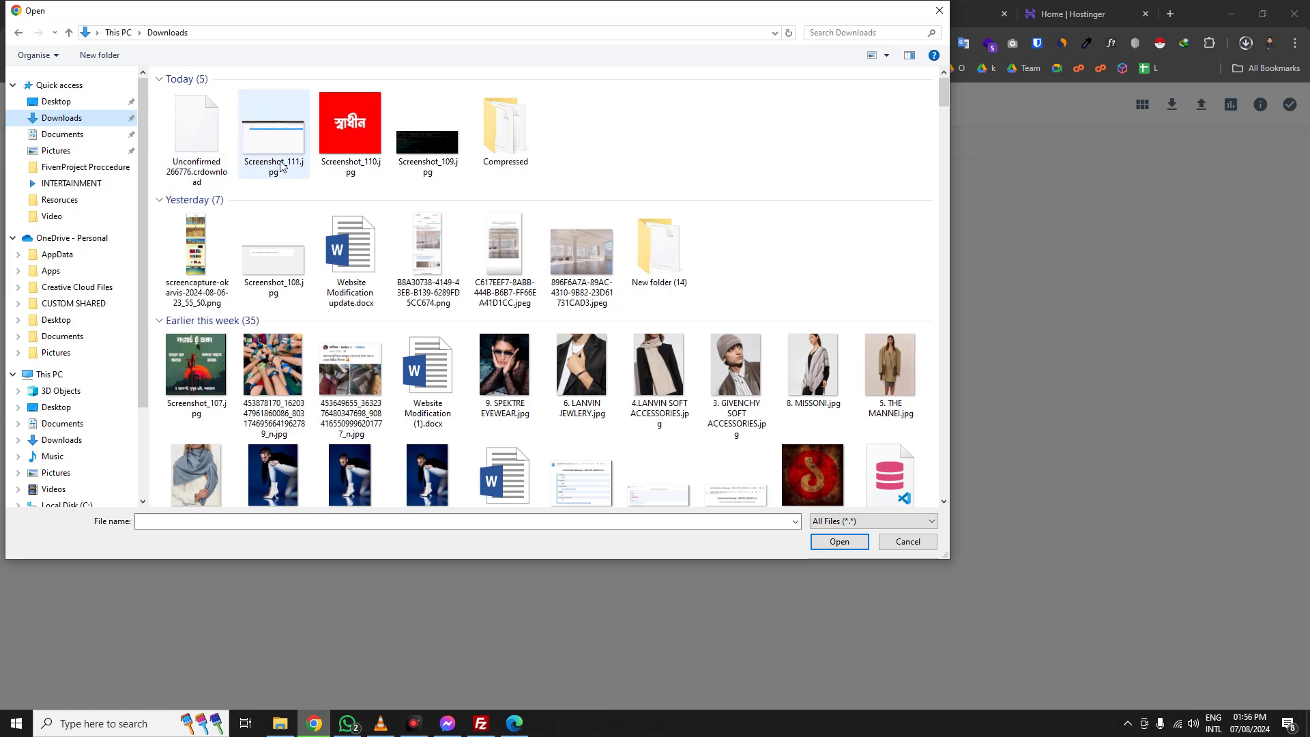
double_click(505, 137)
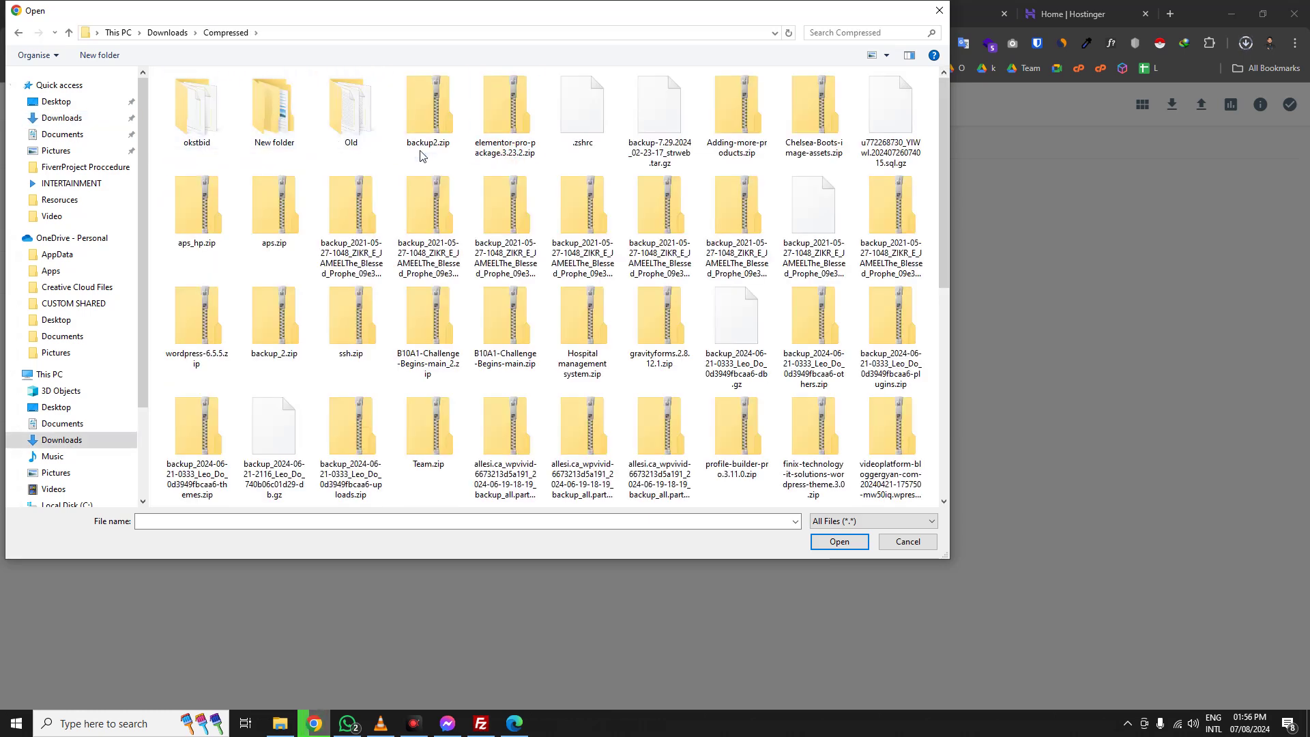
click(428, 127)
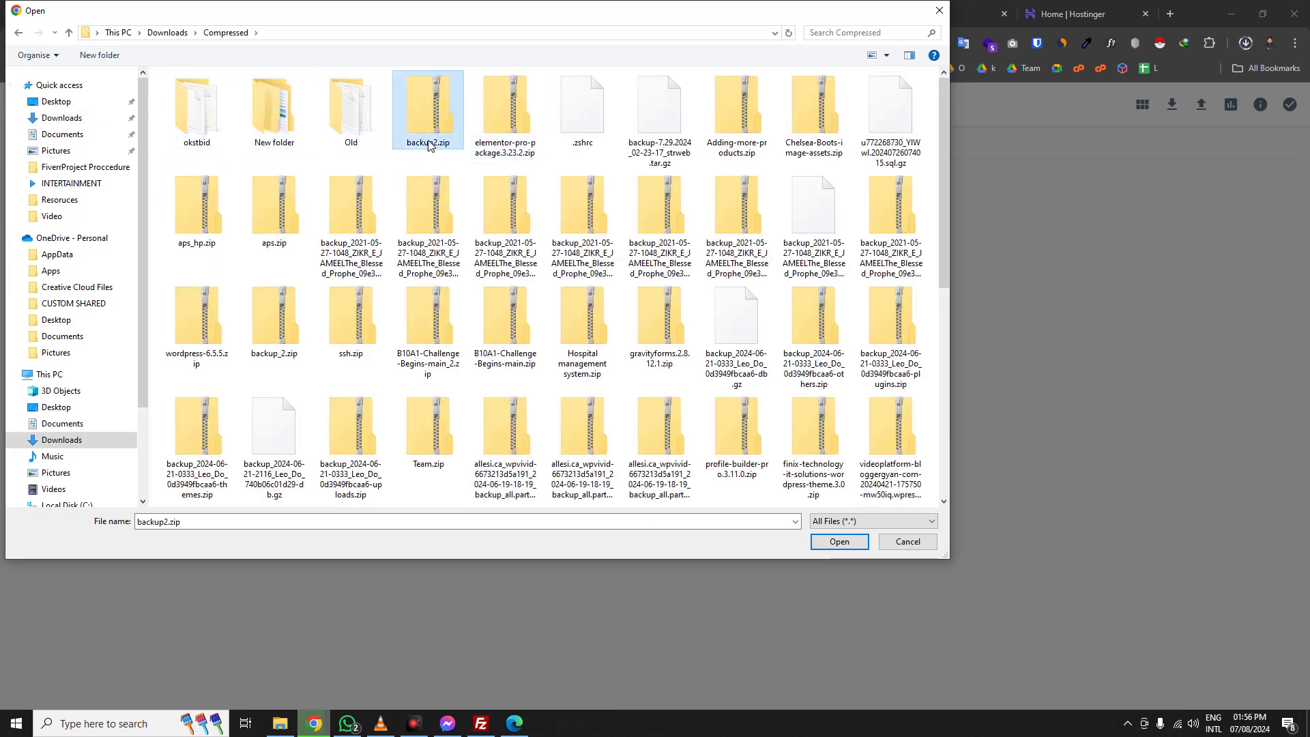
- View the properties of backup2.zip to check its size and location, then close the file picker
right_click(429, 130)
click(482, 417)
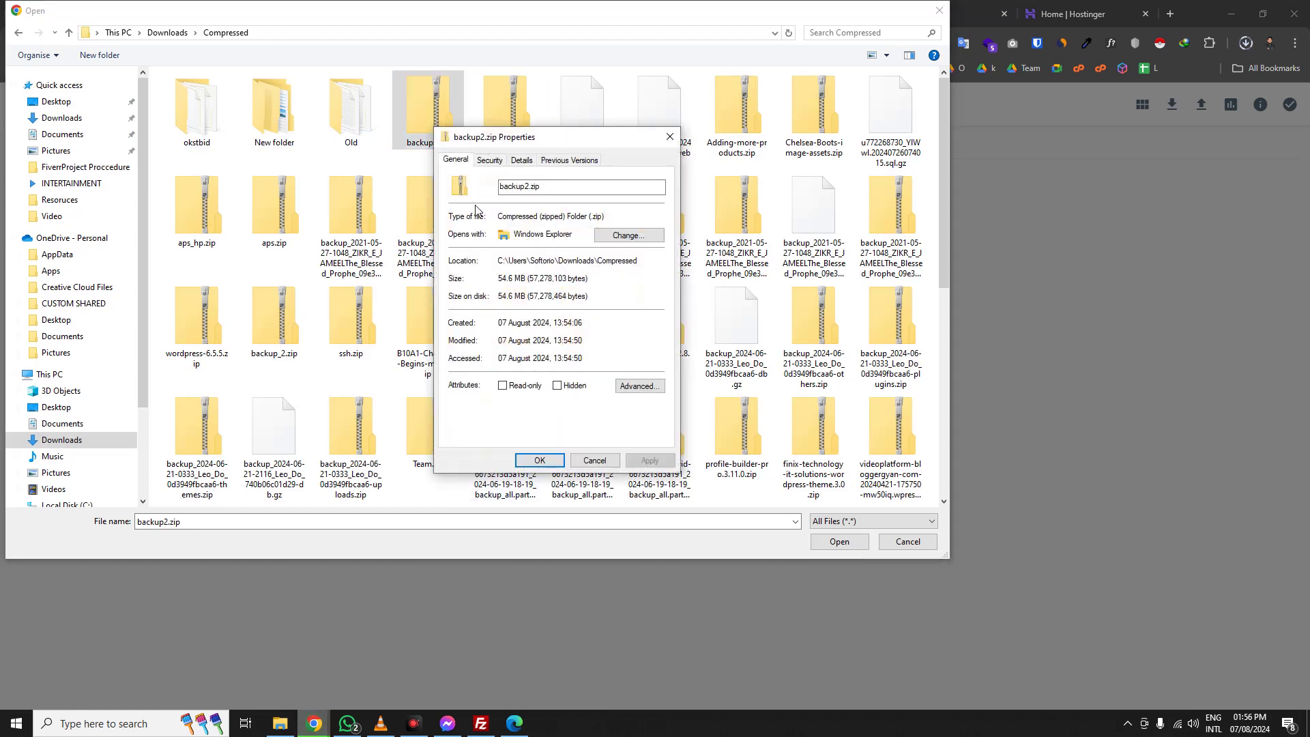
click(940, 10)
- Upload backup2.zip from Downloads\Compressed to public_html, then check the upload progress and the db471052698.sql download
click(606, 408)
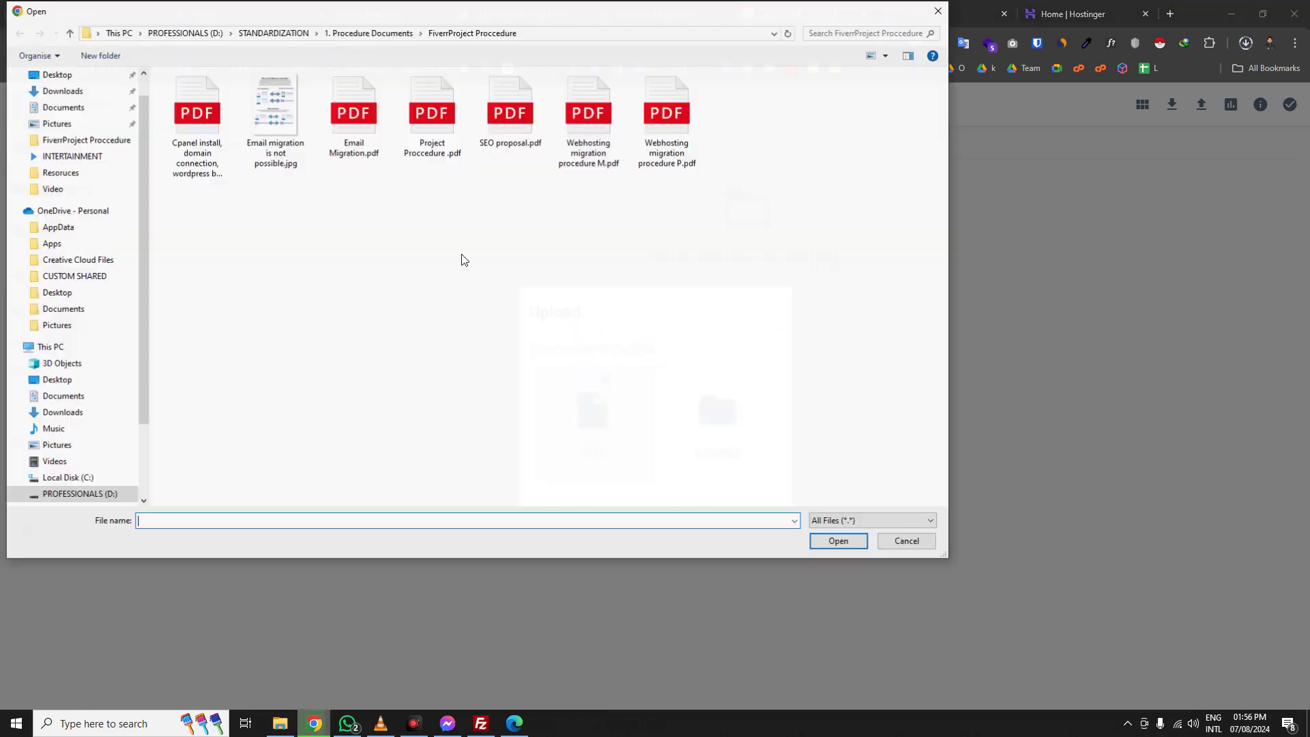
click(63, 91)
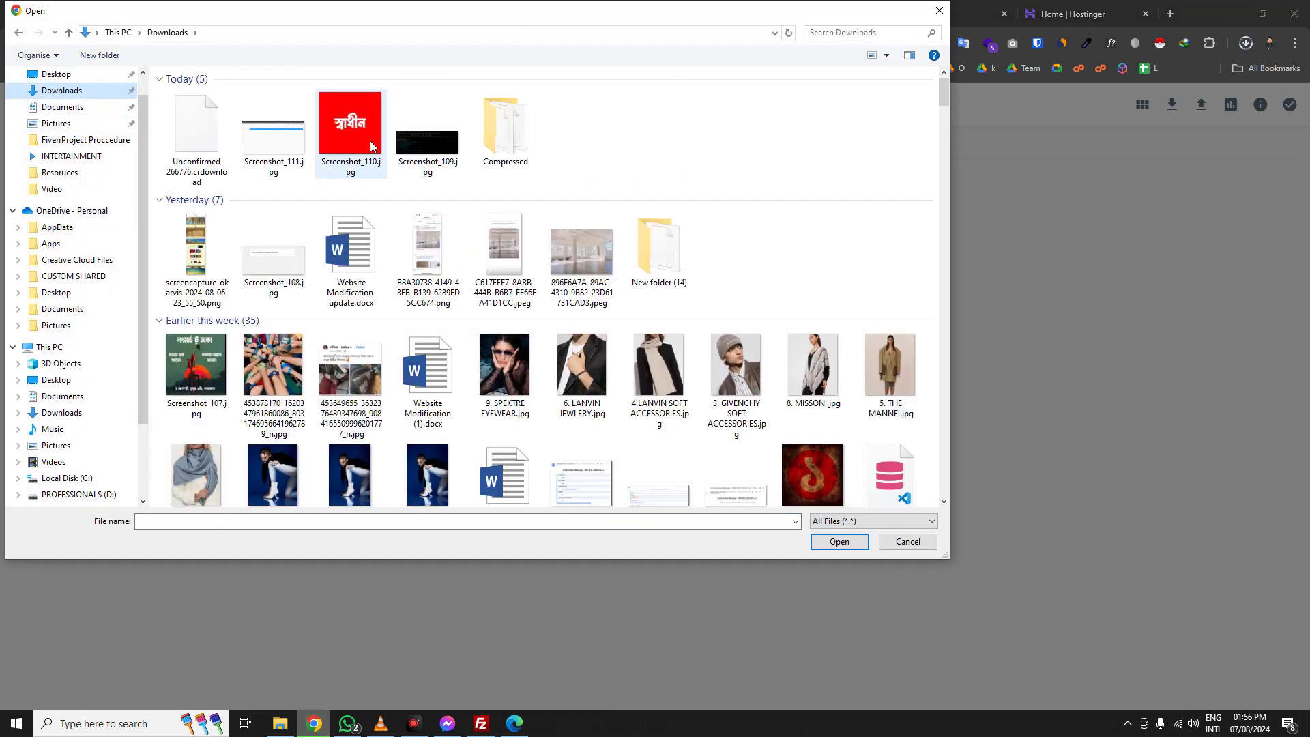
double_click(505, 164)
double_click(428, 164)
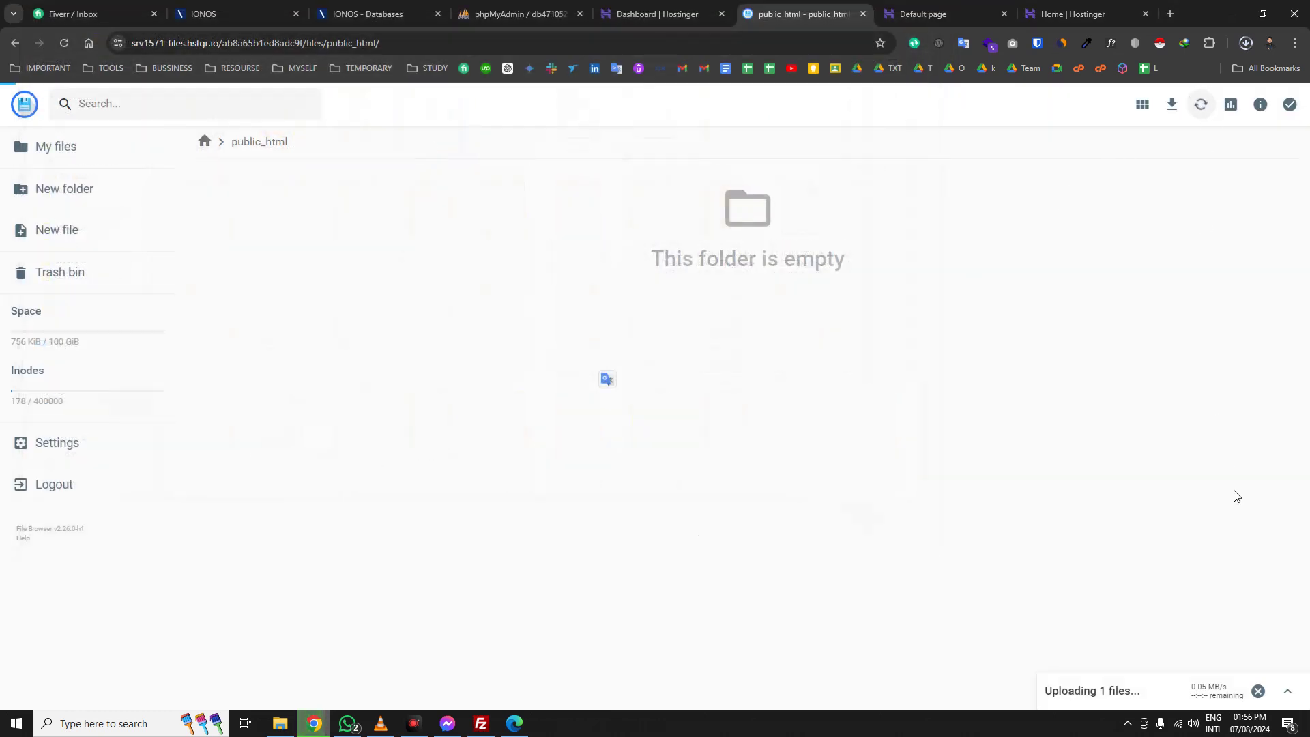
click(1289, 693)
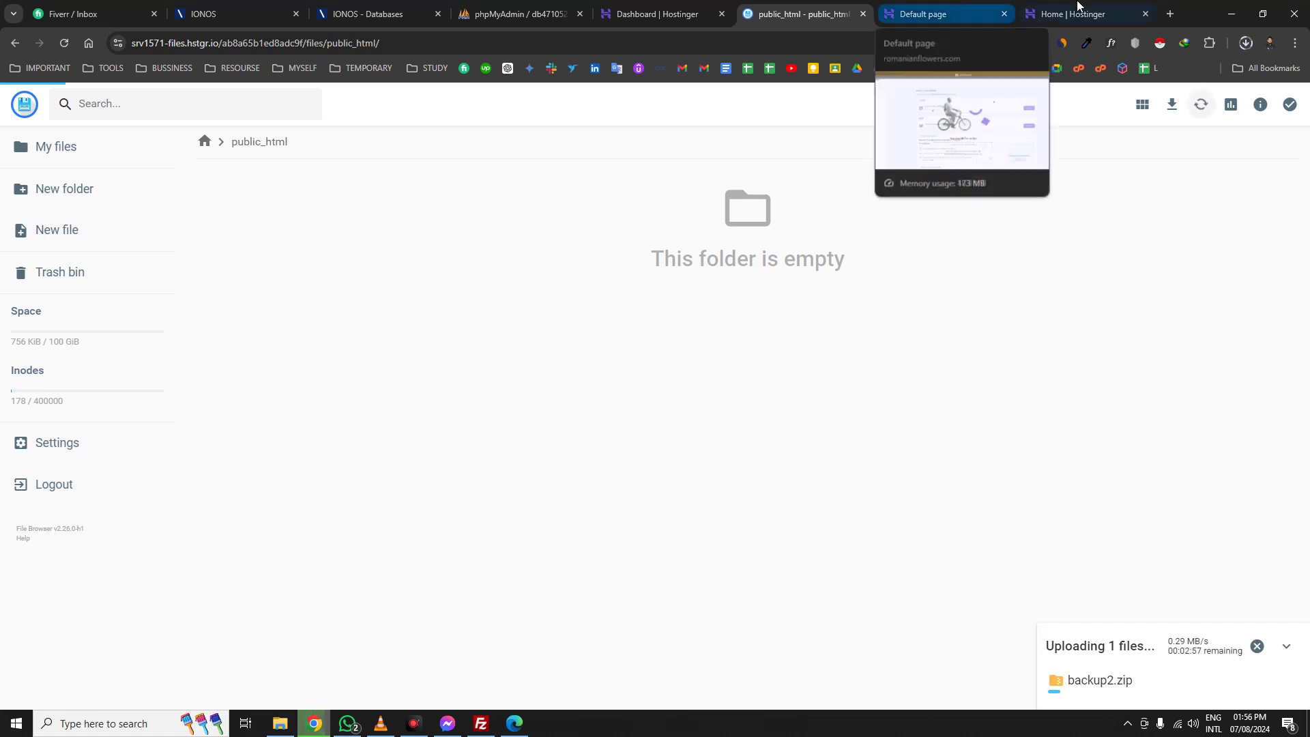
click(1244, 43)
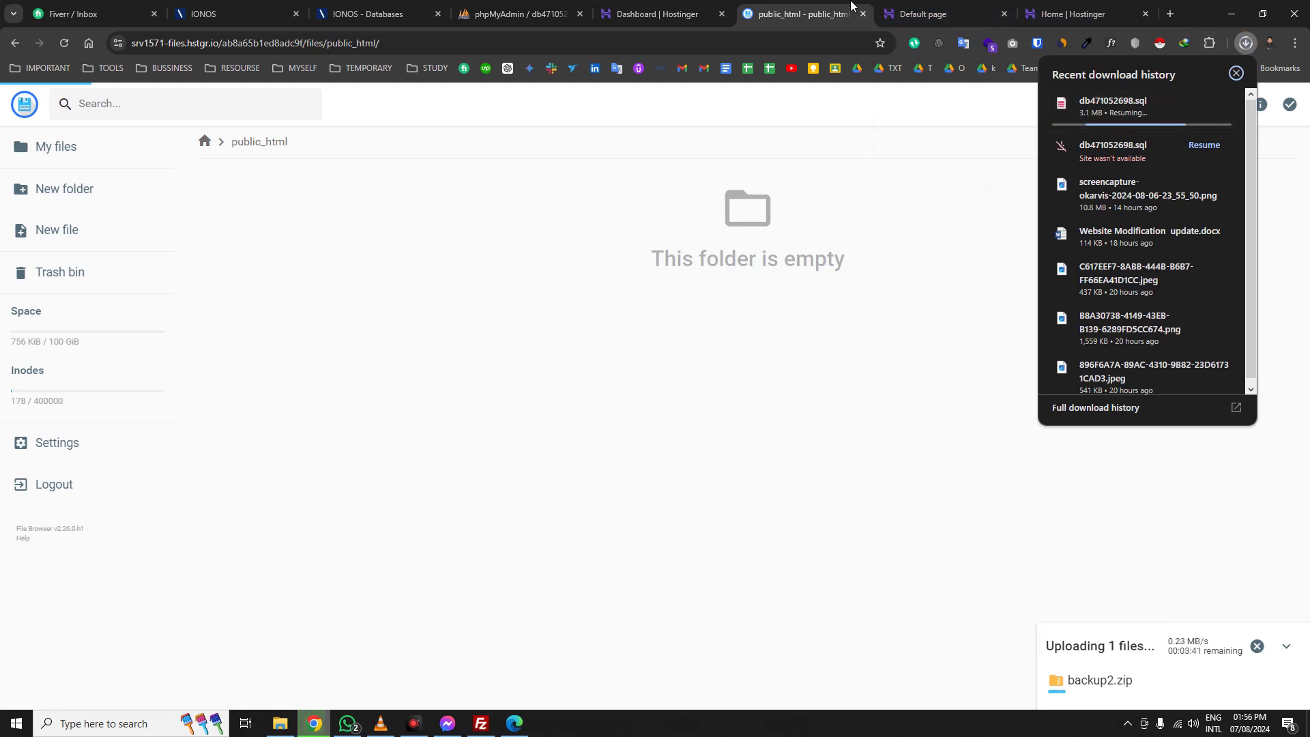
- Open database management for romanianflowers.com in Hostinger and enter db as both the new MySQL database name and username
click(669, 7)
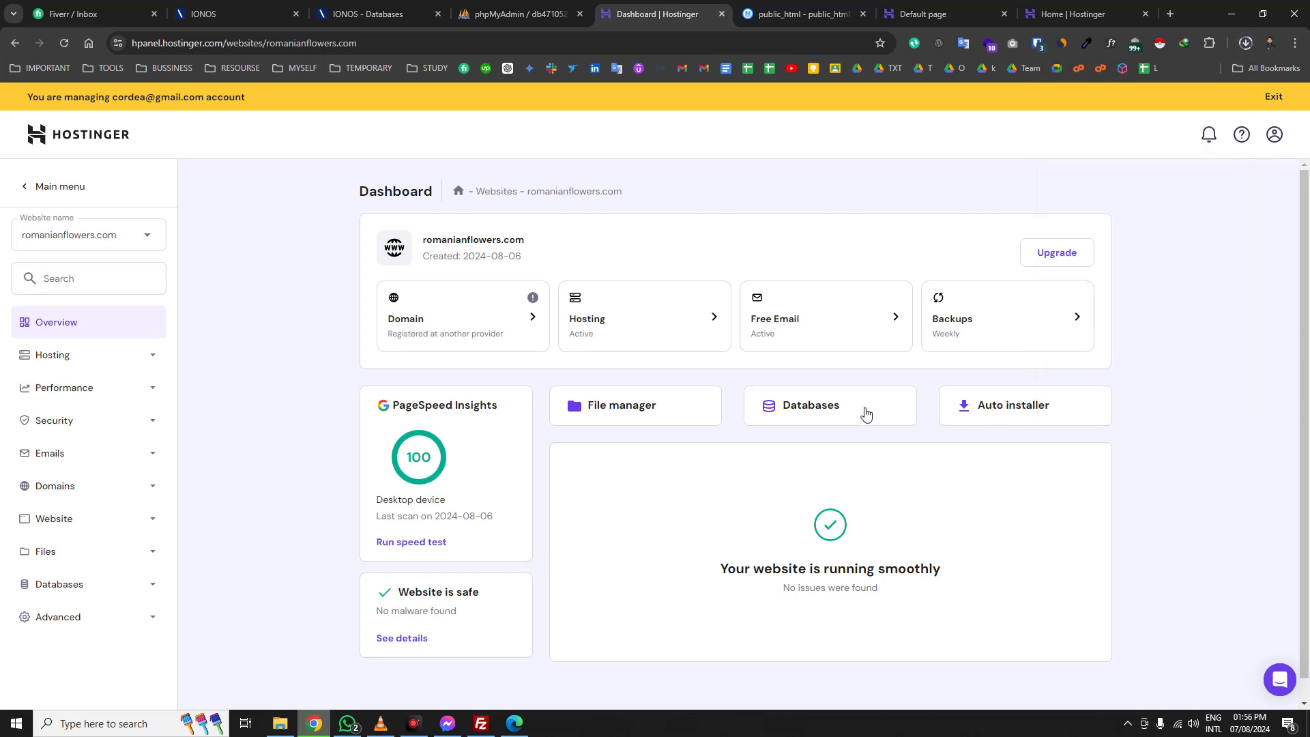
click(865, 413)
click(701, 285)
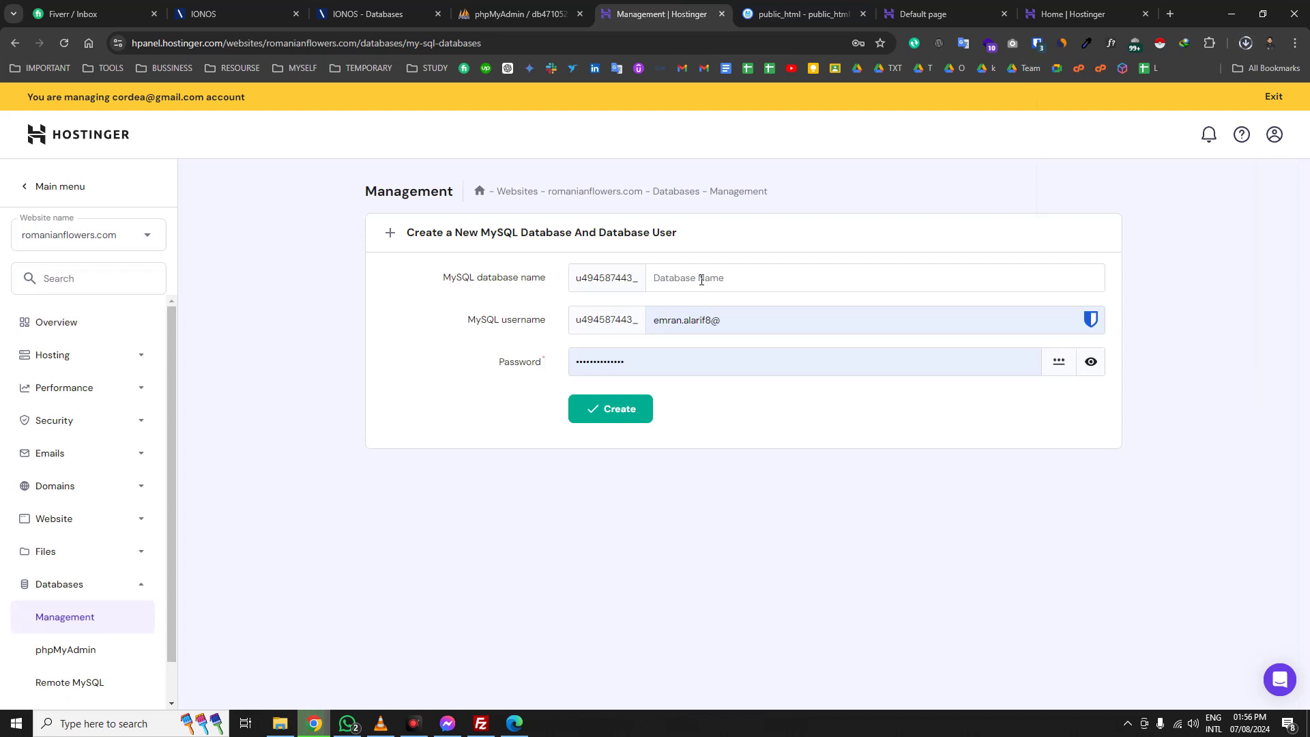
text(db)
triple_click(683, 318)
text(db)
- Replace the autofilled database password with the copied one, create the database and dismiss the offer to save the password
triple_click(667, 369)
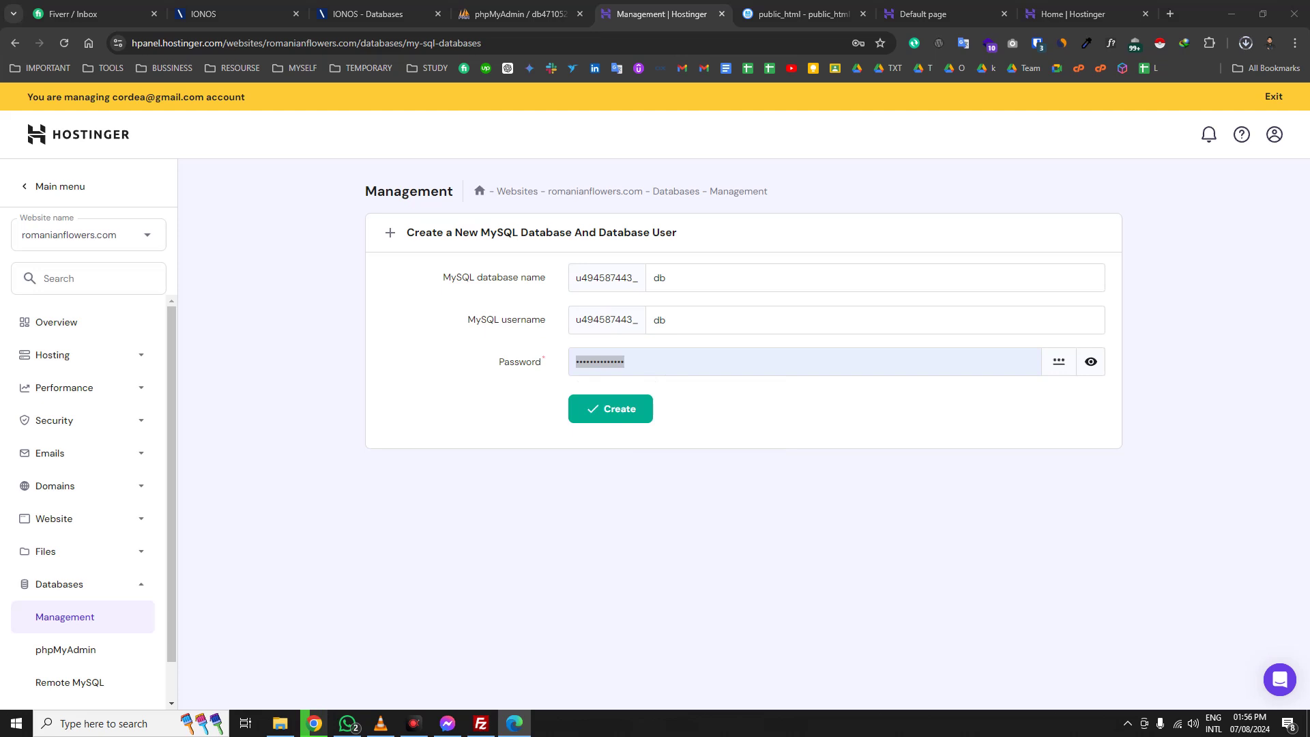
click(944, 356)
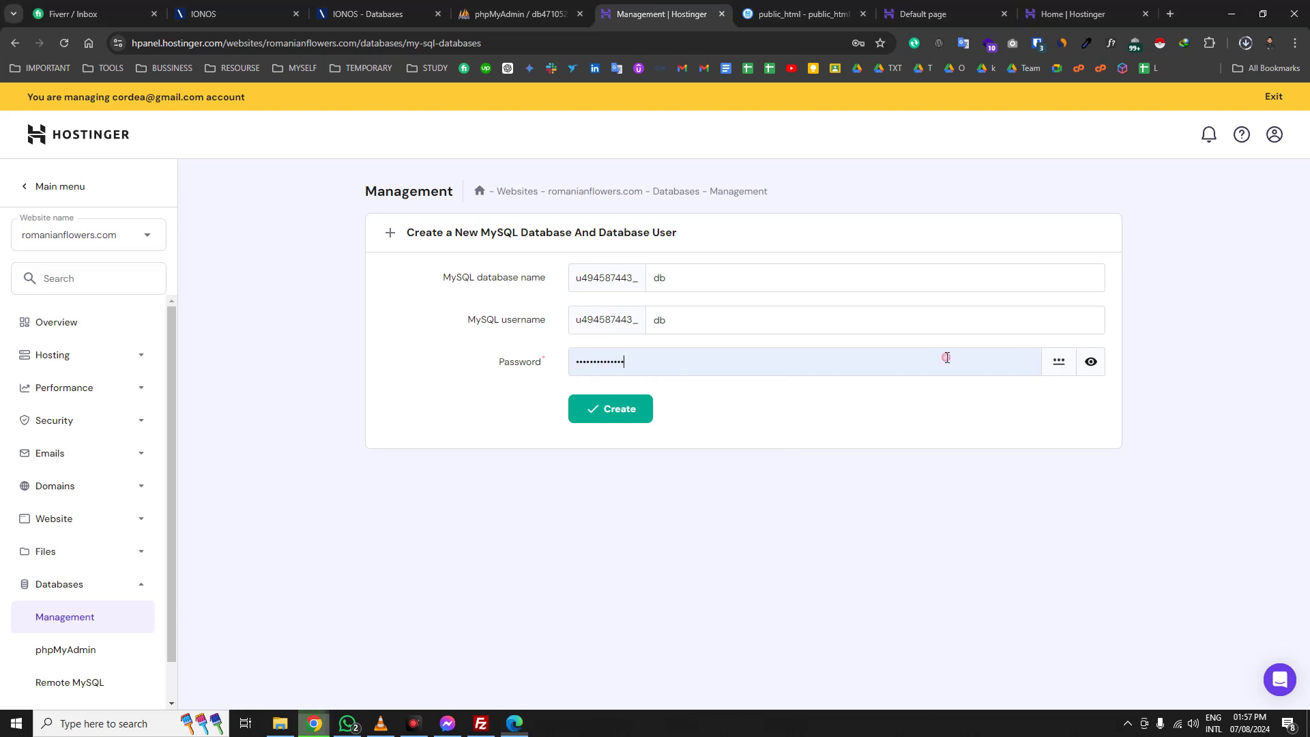
key(ctrl+v)
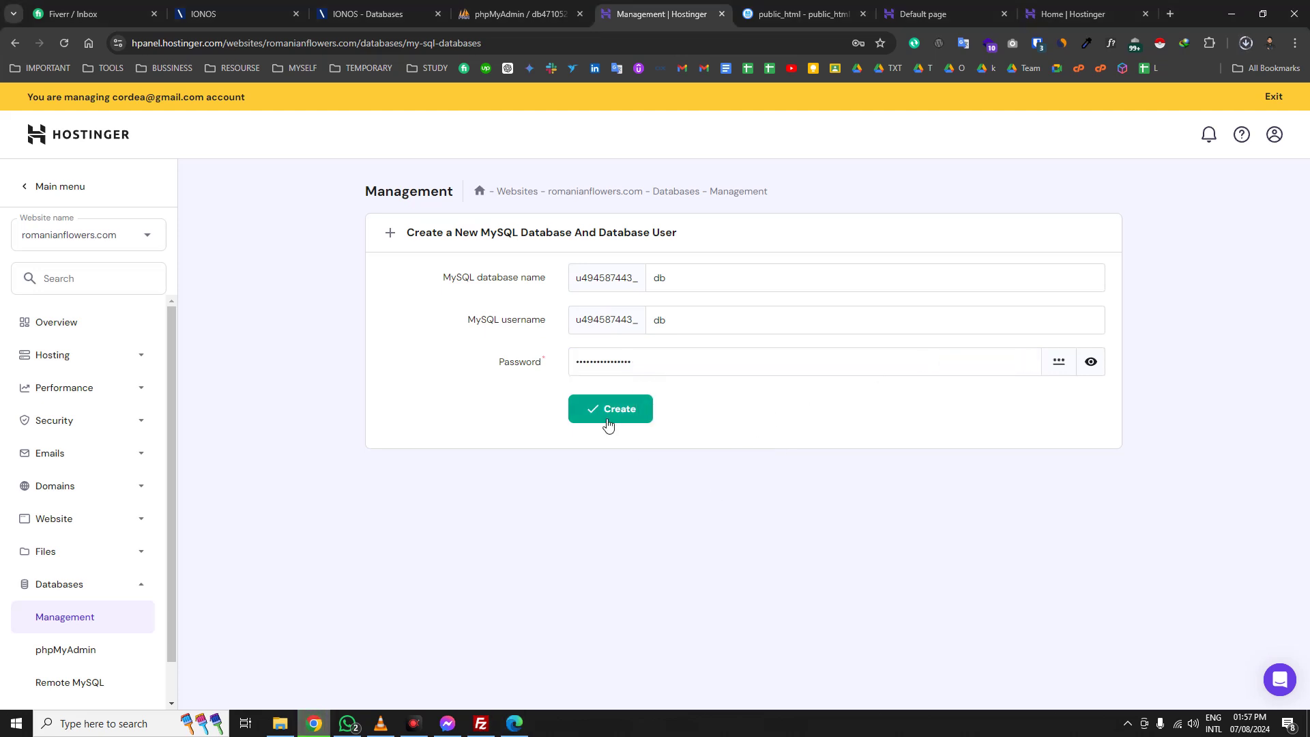
click(609, 425)
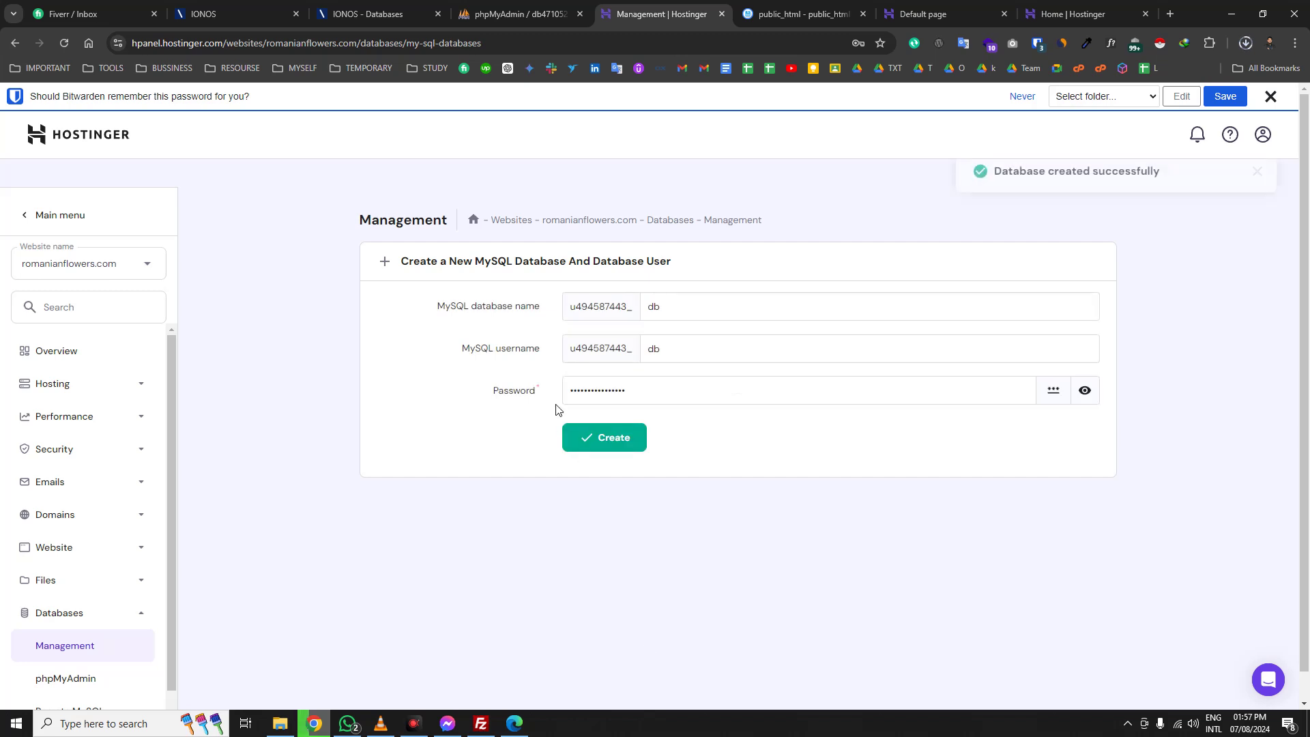
click(1278, 106)
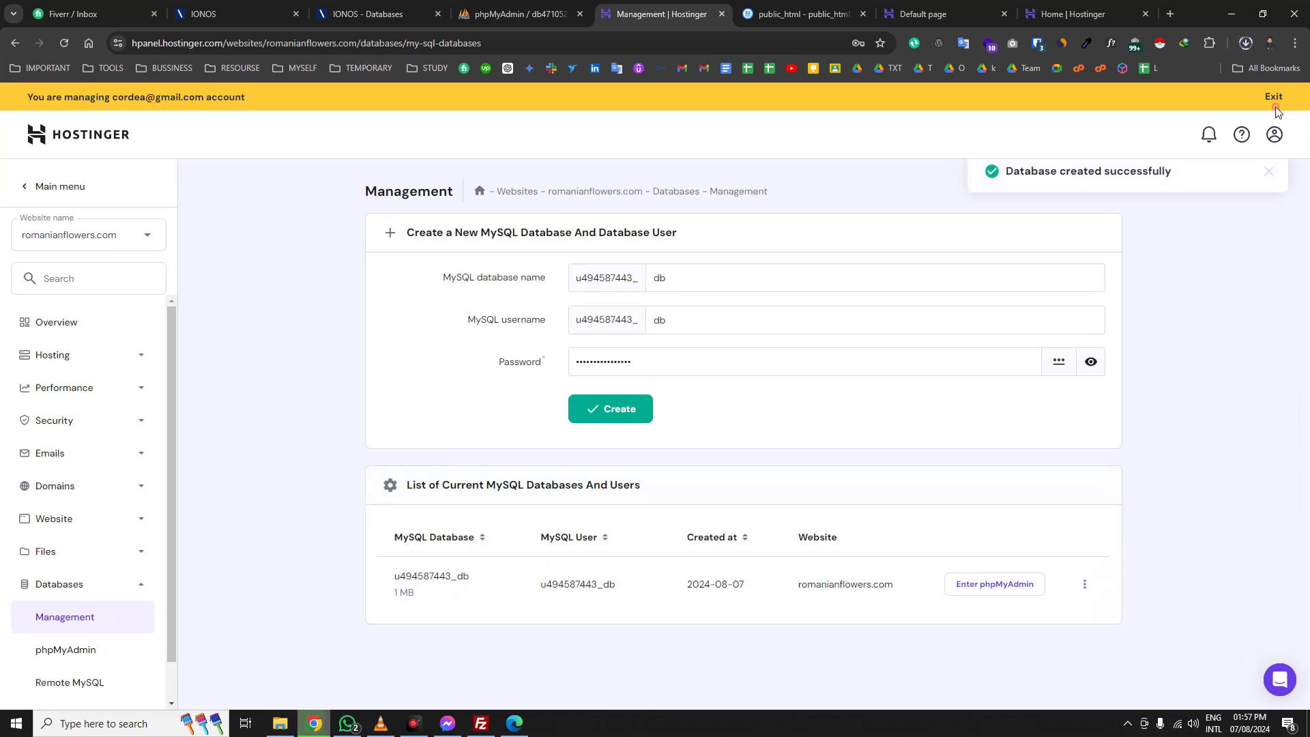
- Enter phpMyAdmin for the new db database, check the backup2.zip upload meanwhile, and open the database's import page
click(984, 585)
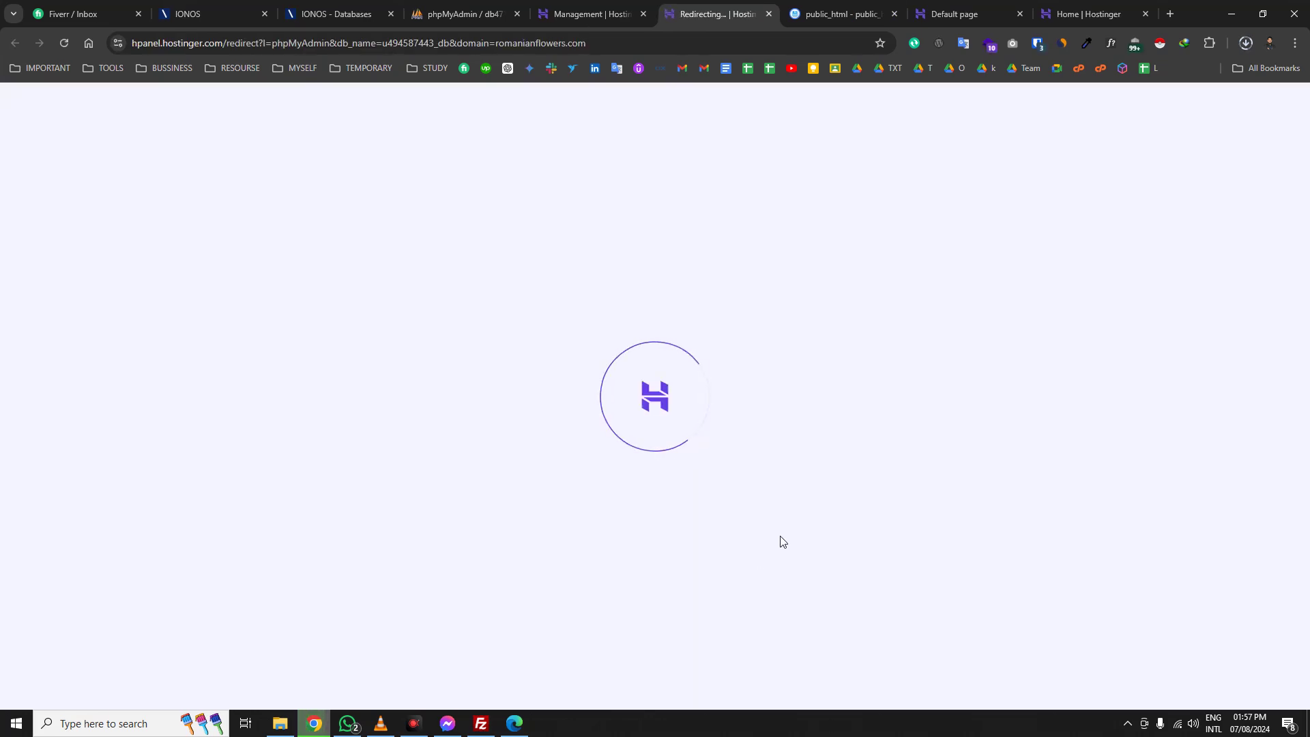
click(819, 14)
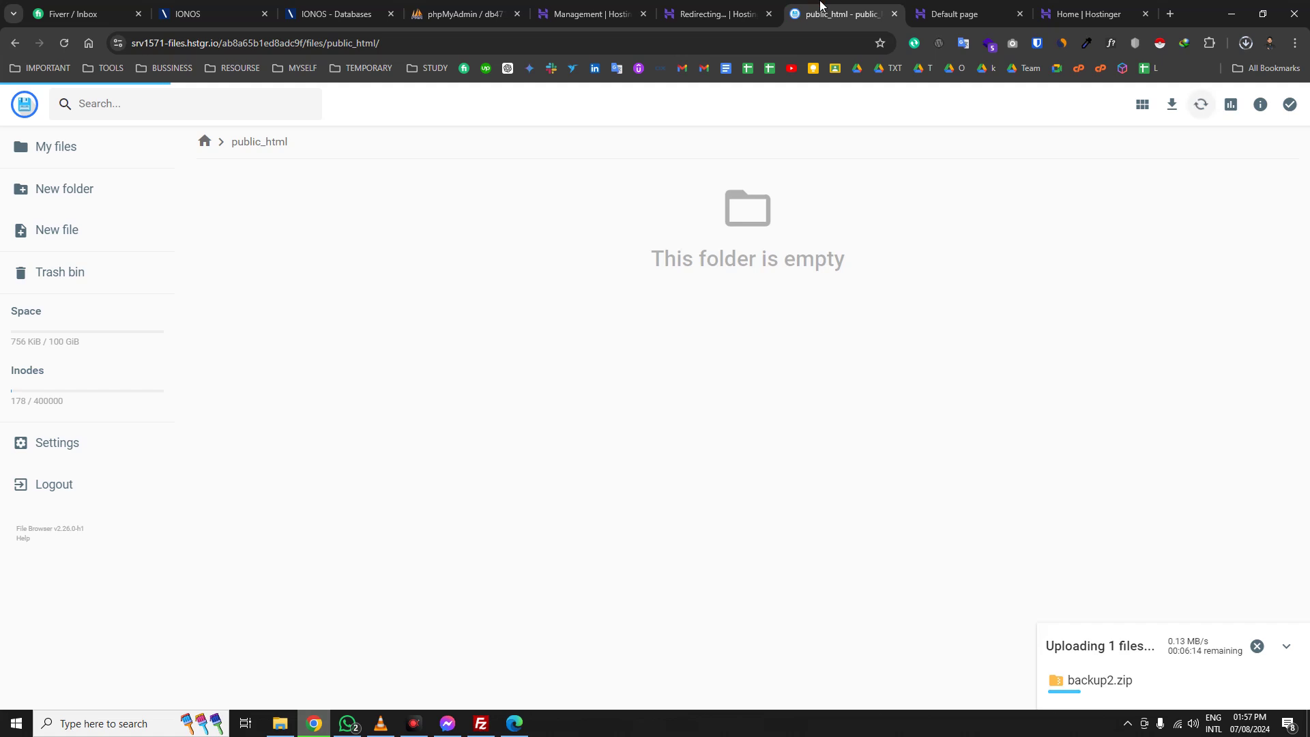
key(ctrl+shift+Tab)
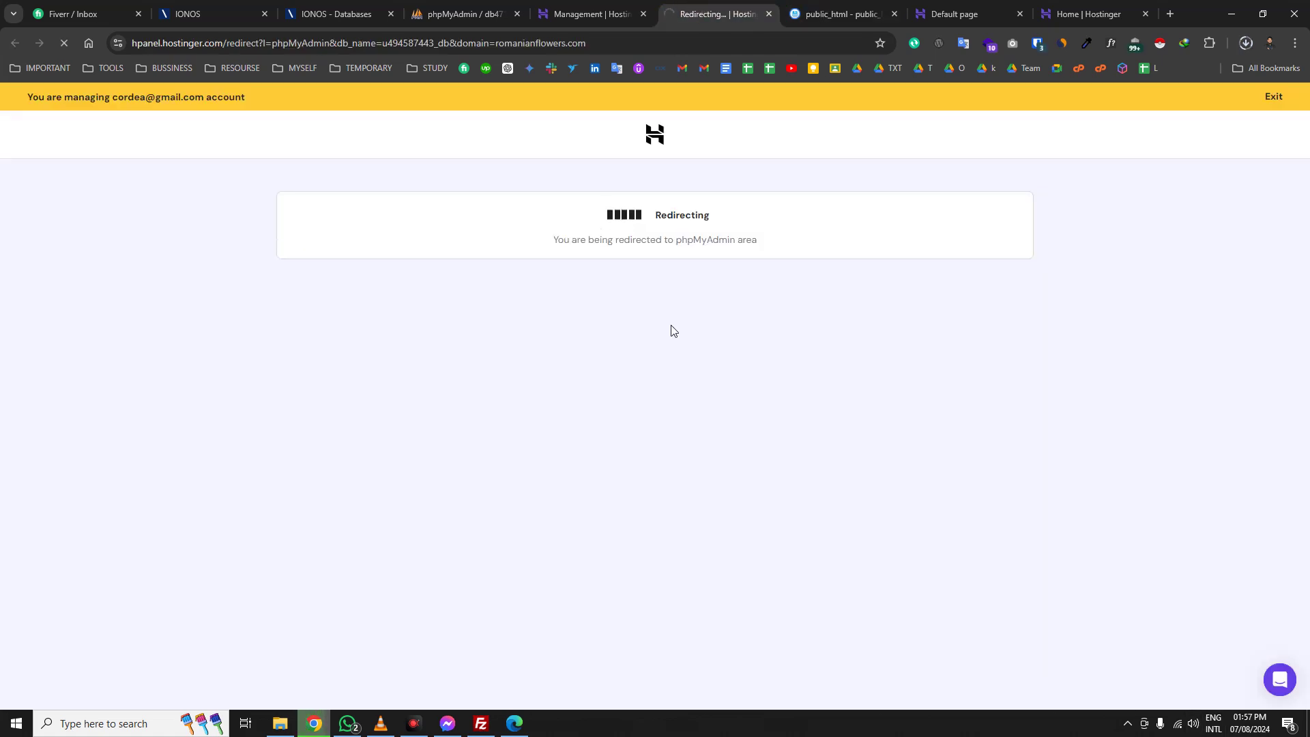
click(464, 13)
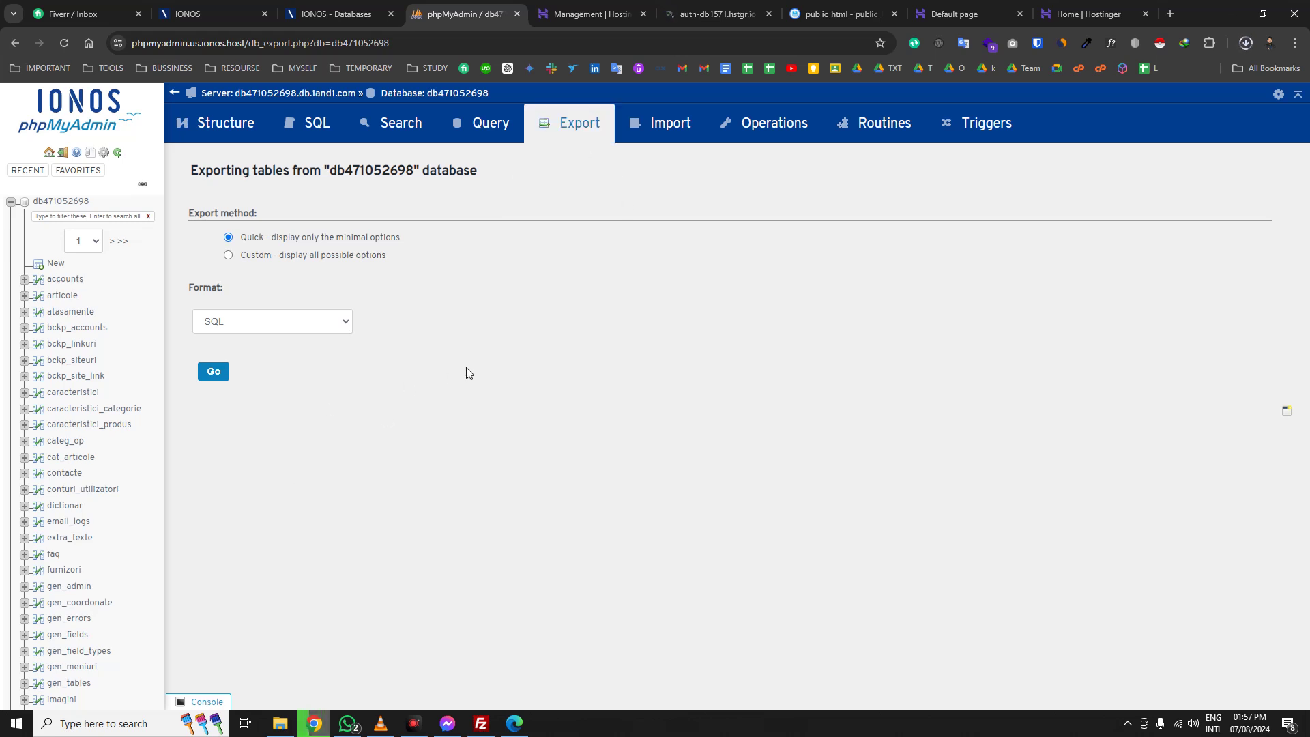
click(727, 12)
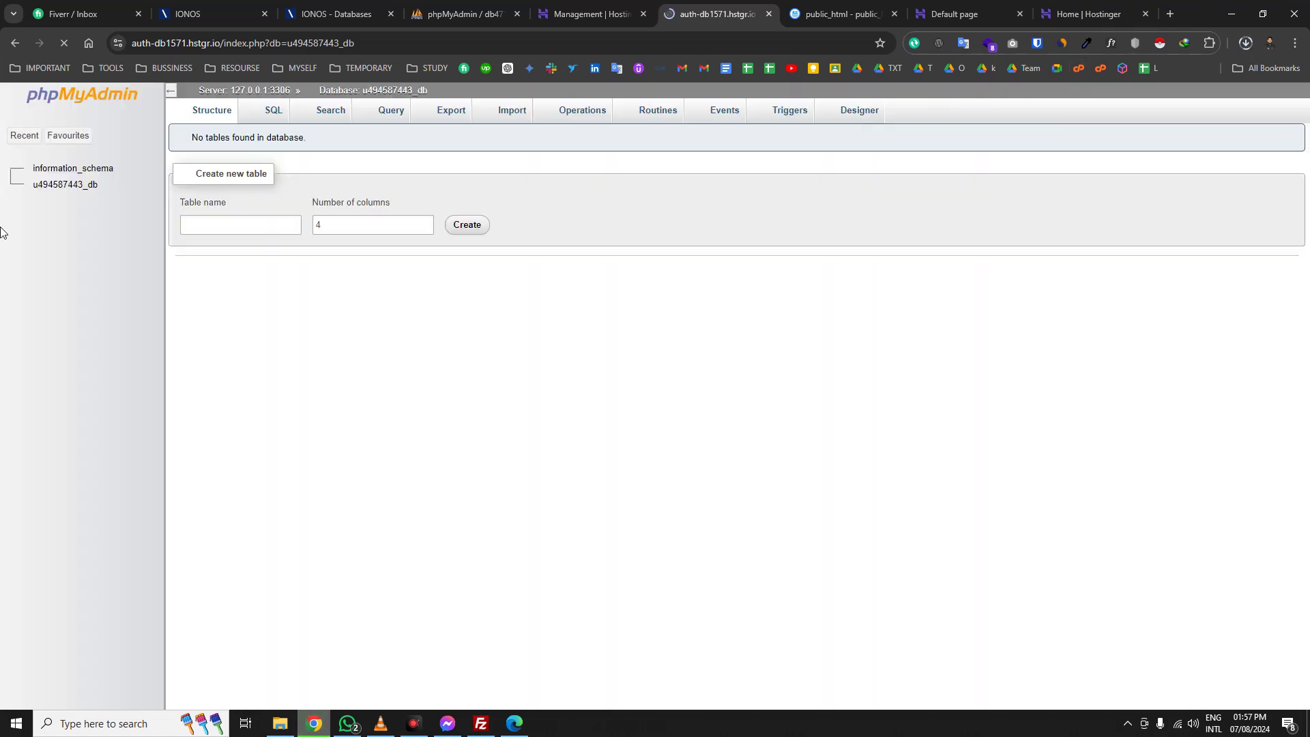
click(65, 186)
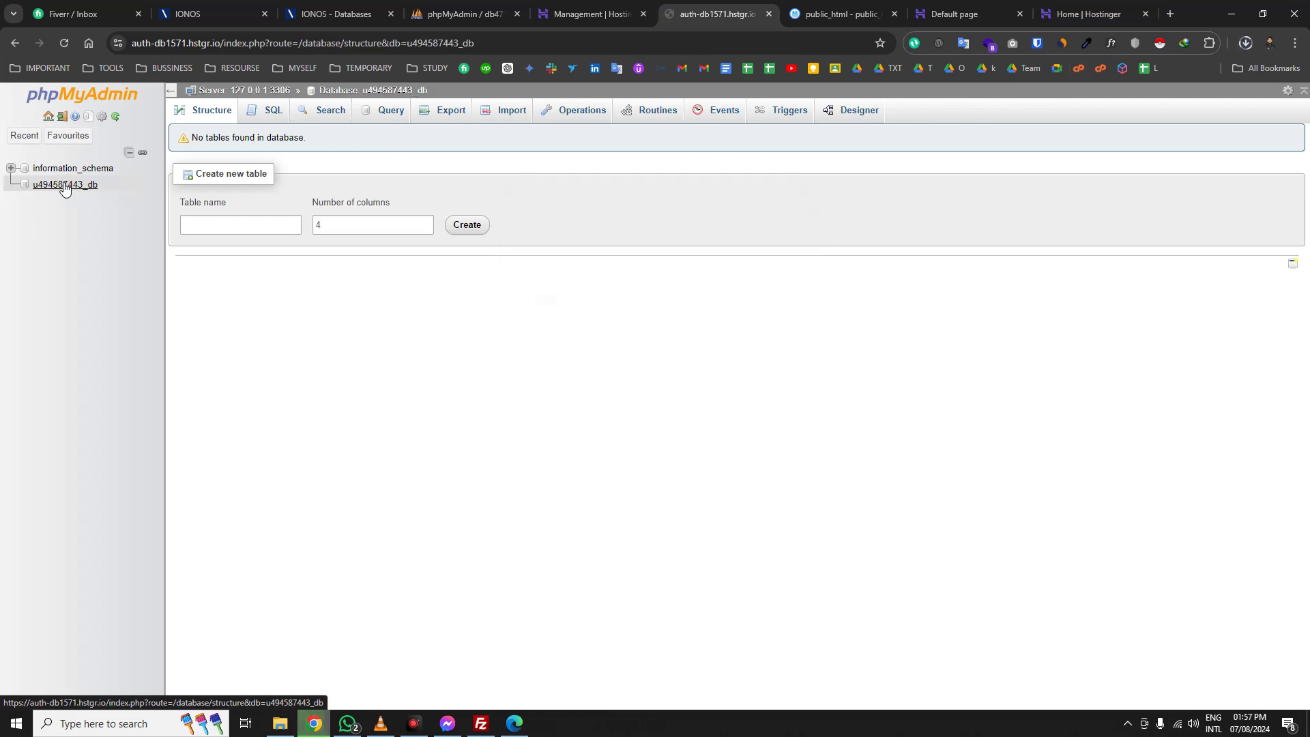
click(513, 111)
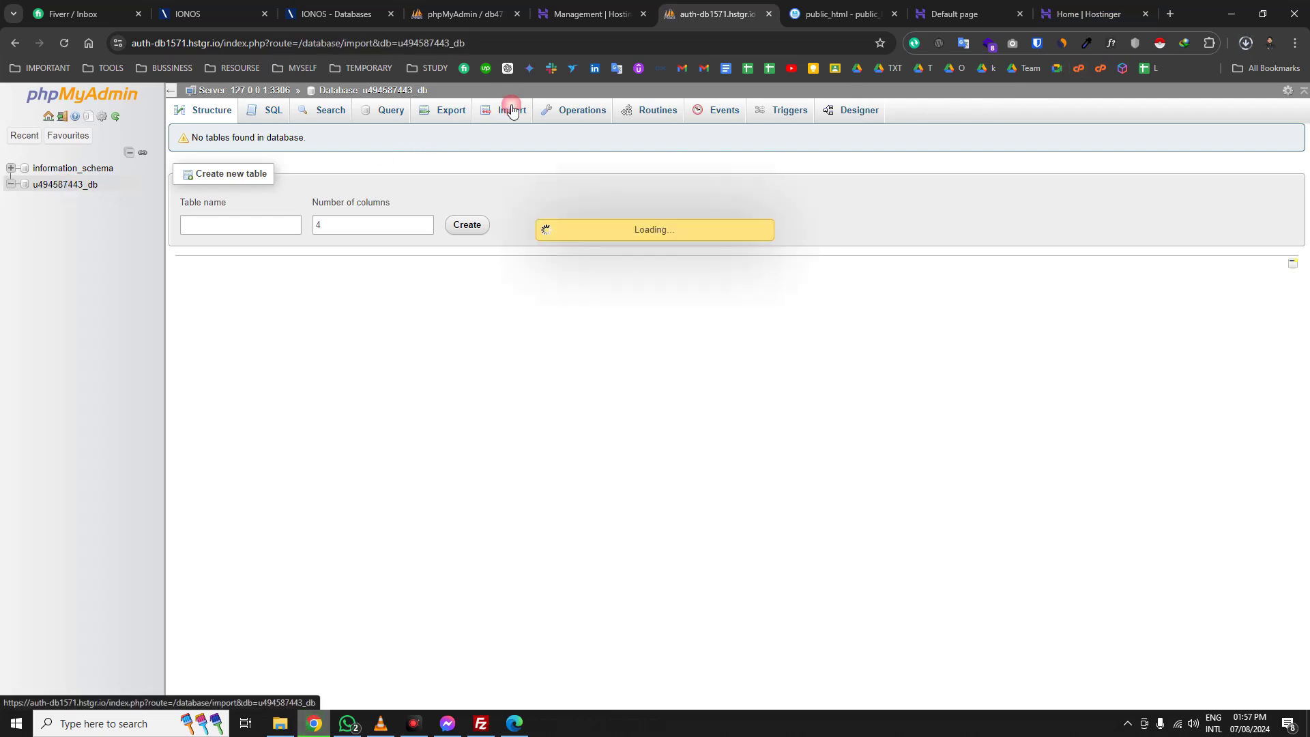
- Revisit the IONOS export page, then check the progress of the db471052698.sql download from the Hostinger import page
click(463, 14)
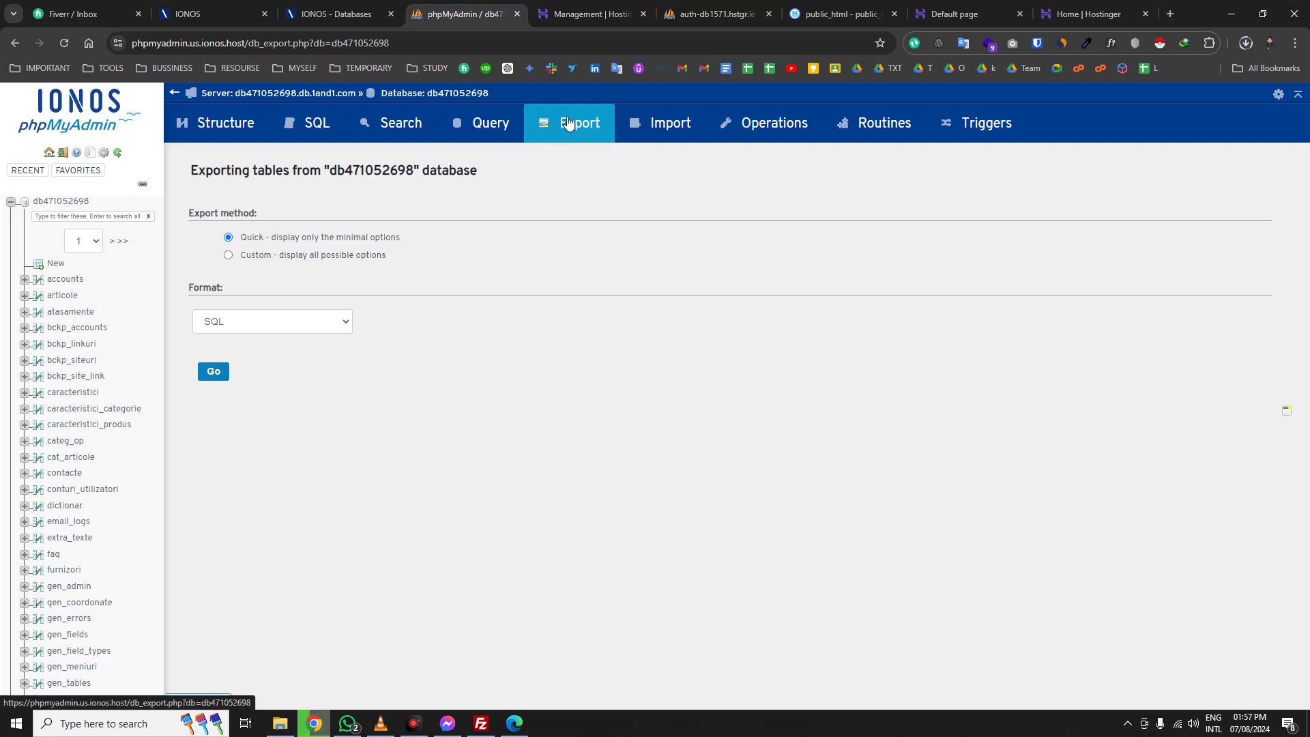
click(590, 14)
click(688, 14)
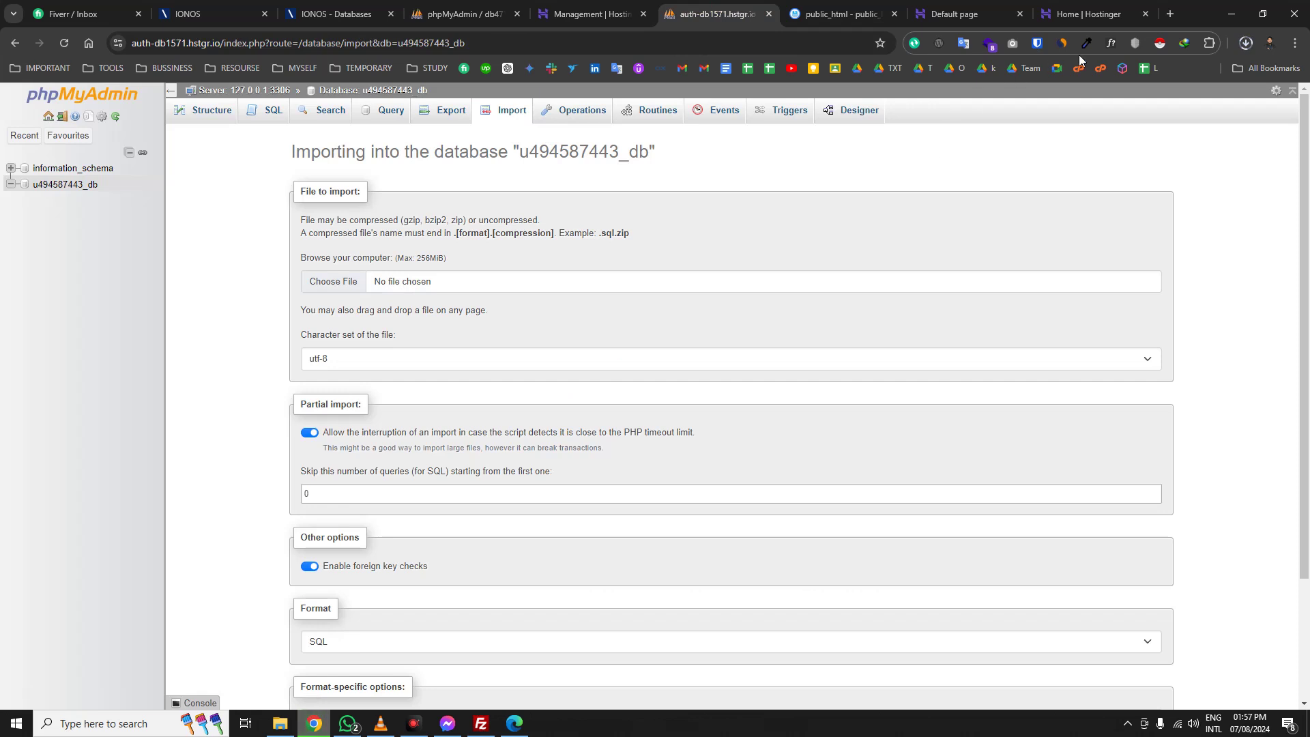
click(1240, 45)
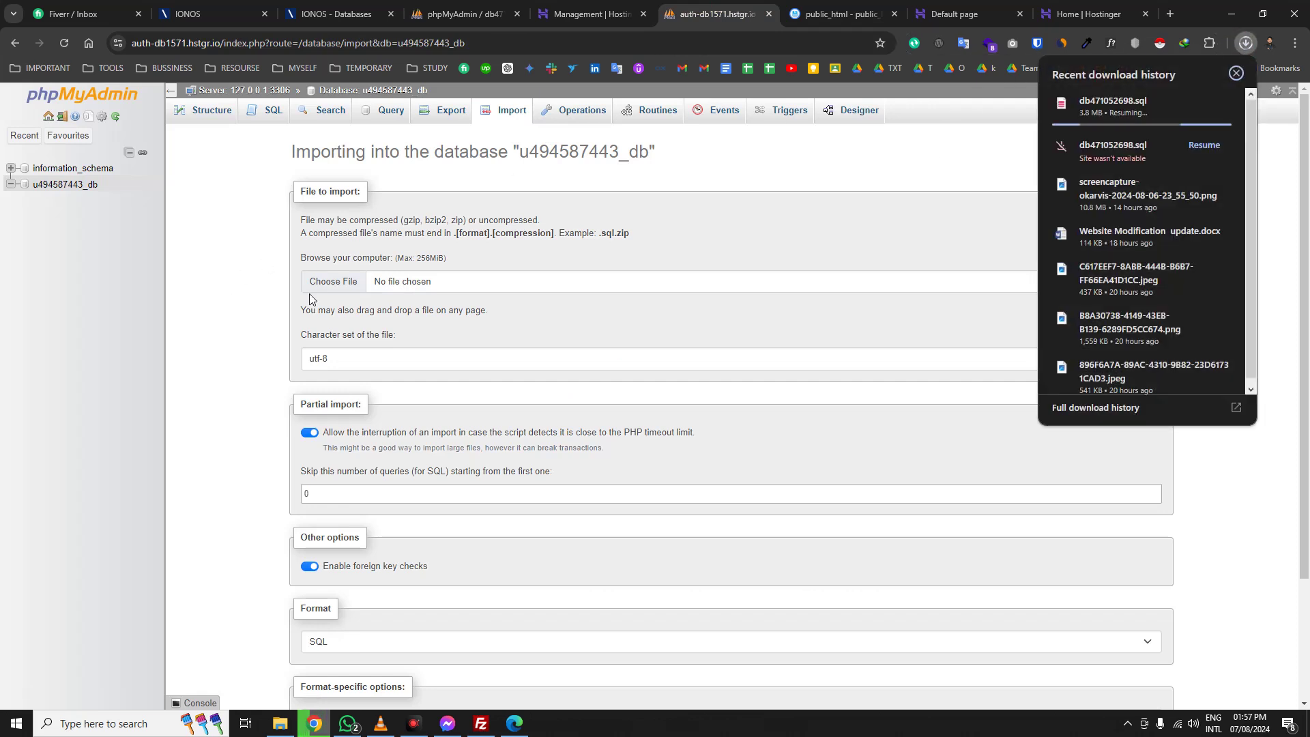
click(247, 307)
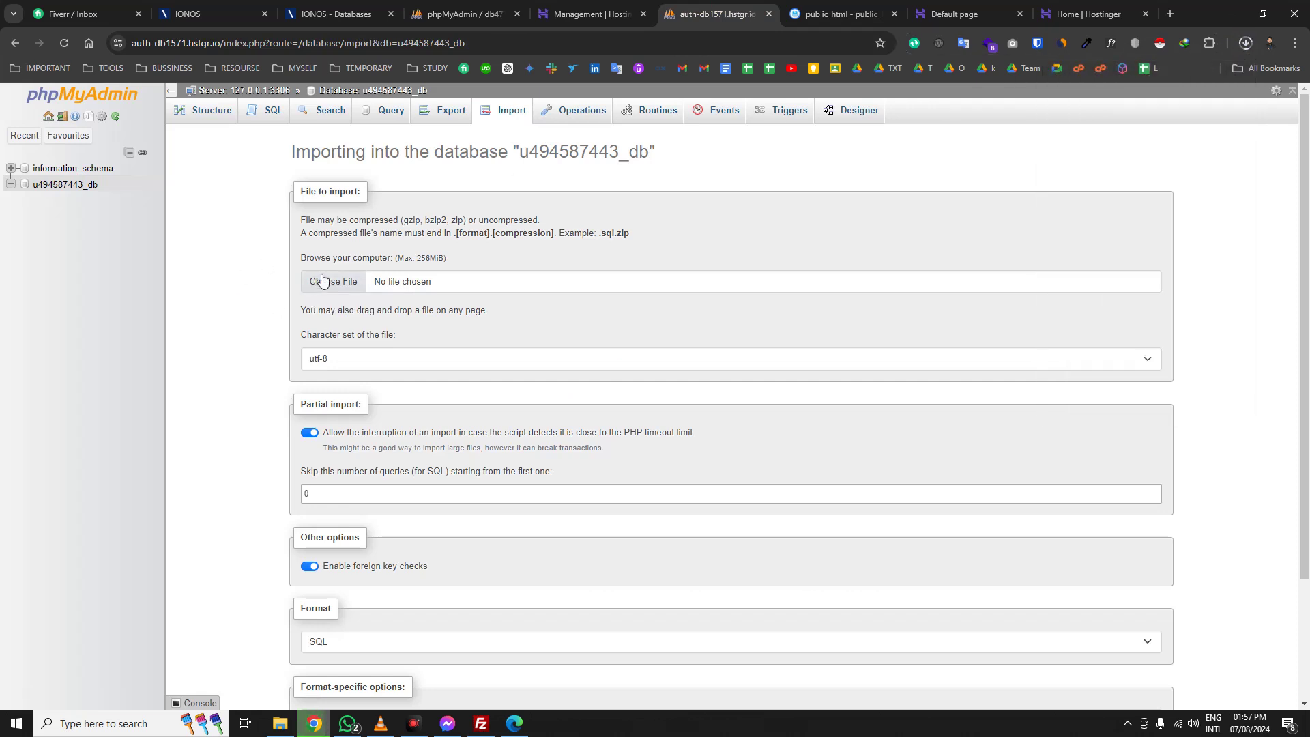
- Review the import options for the new database, then recheck the SQL download and the backup2.zip upload
scroll(969, 538, down, 3)
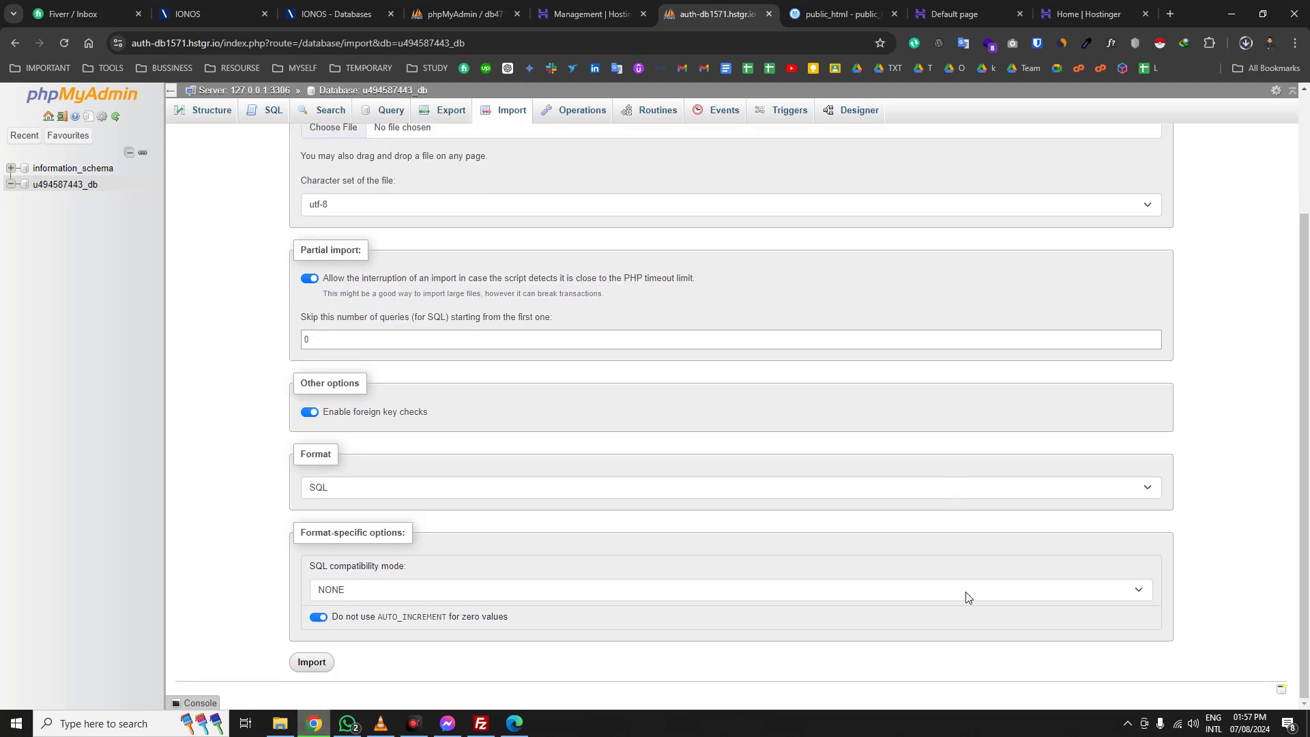
scroll(720, 554, up, 2)
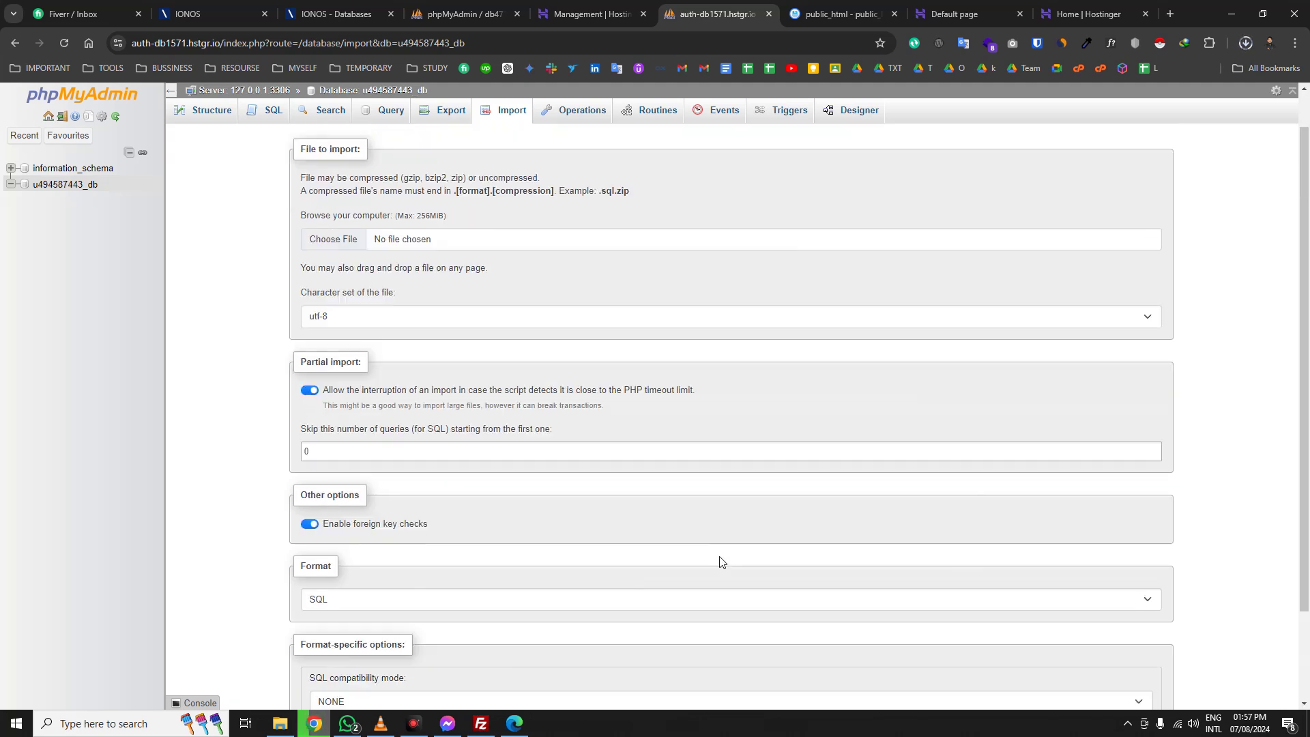
scroll(573, 509, up, 1)
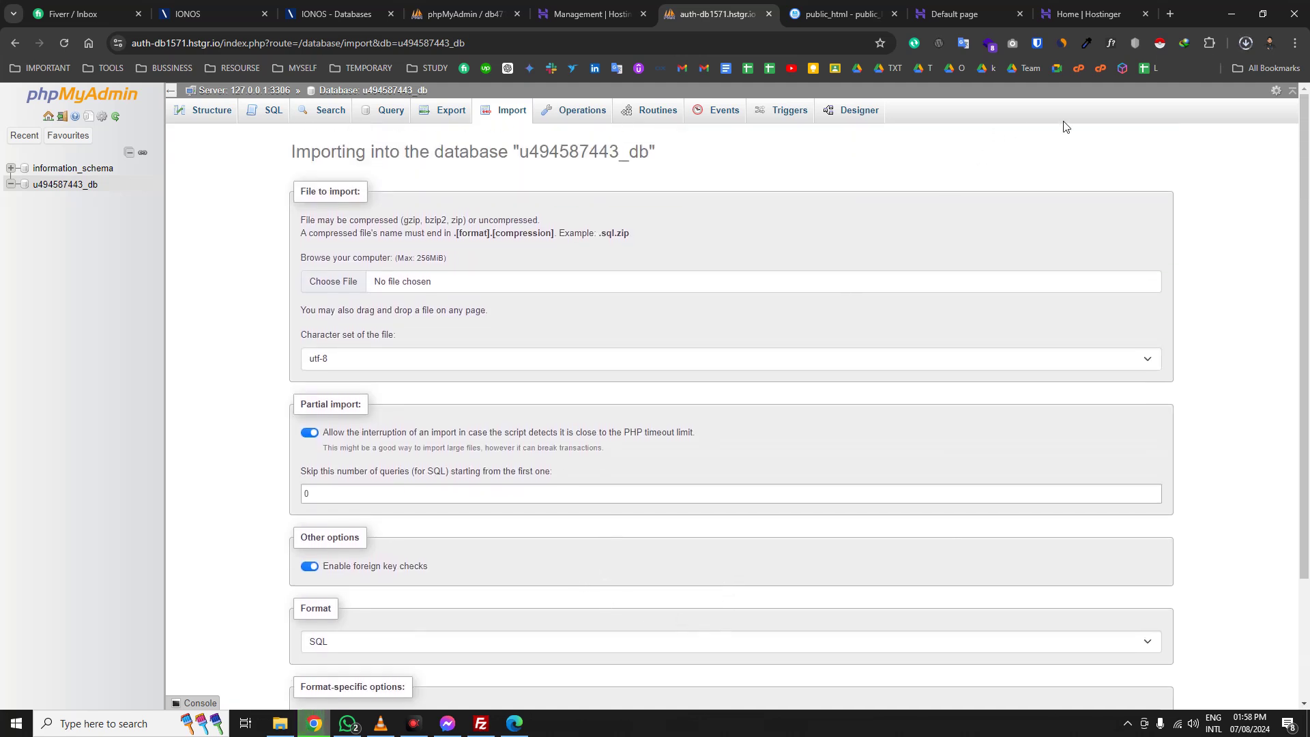
click(1245, 44)
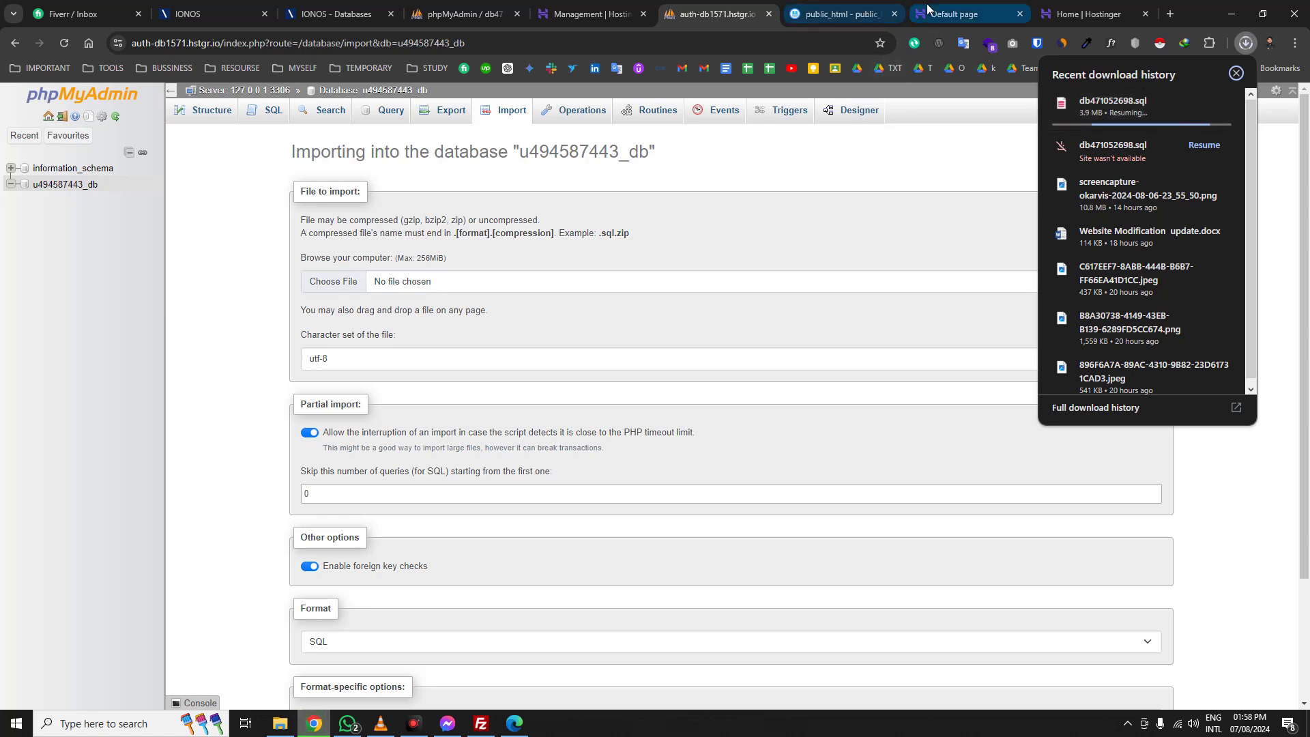
click(845, 14)
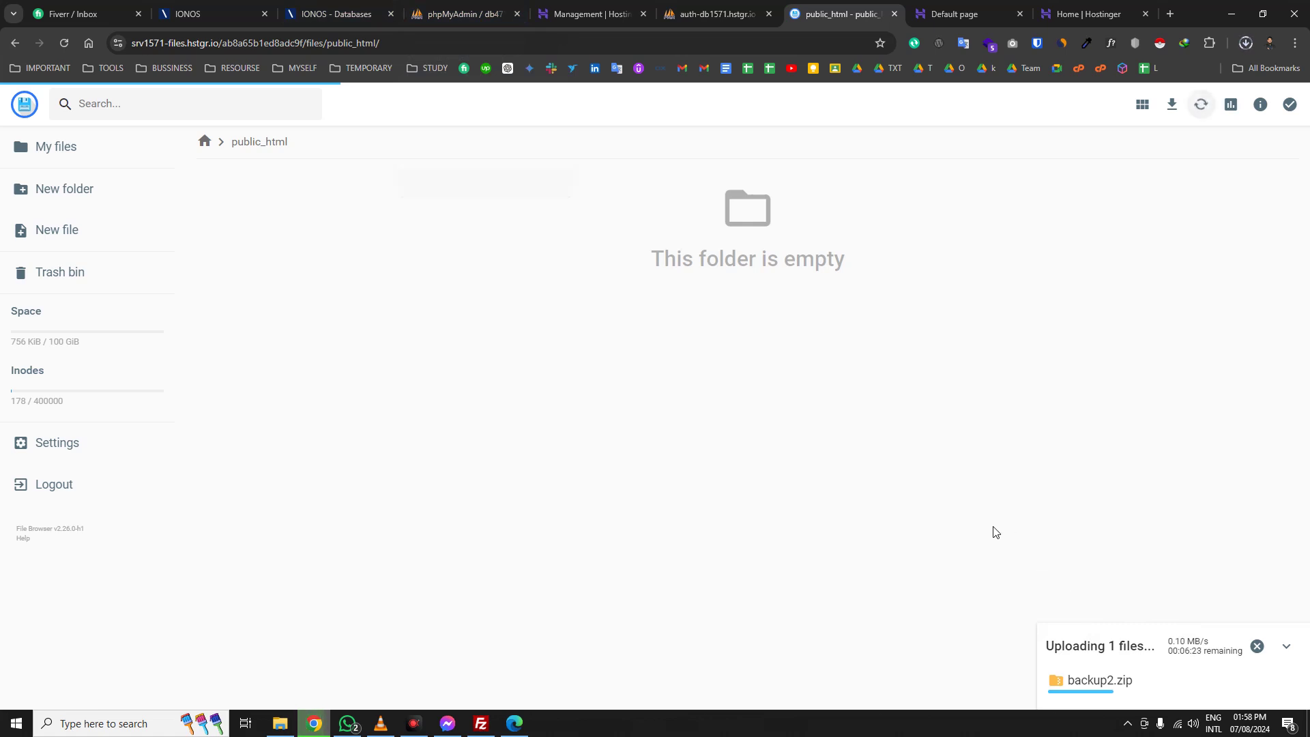
- Review the IONOS export page, the new database's credential fields in Hostinger, and the IONOS FTP connection data
click(450, 14)
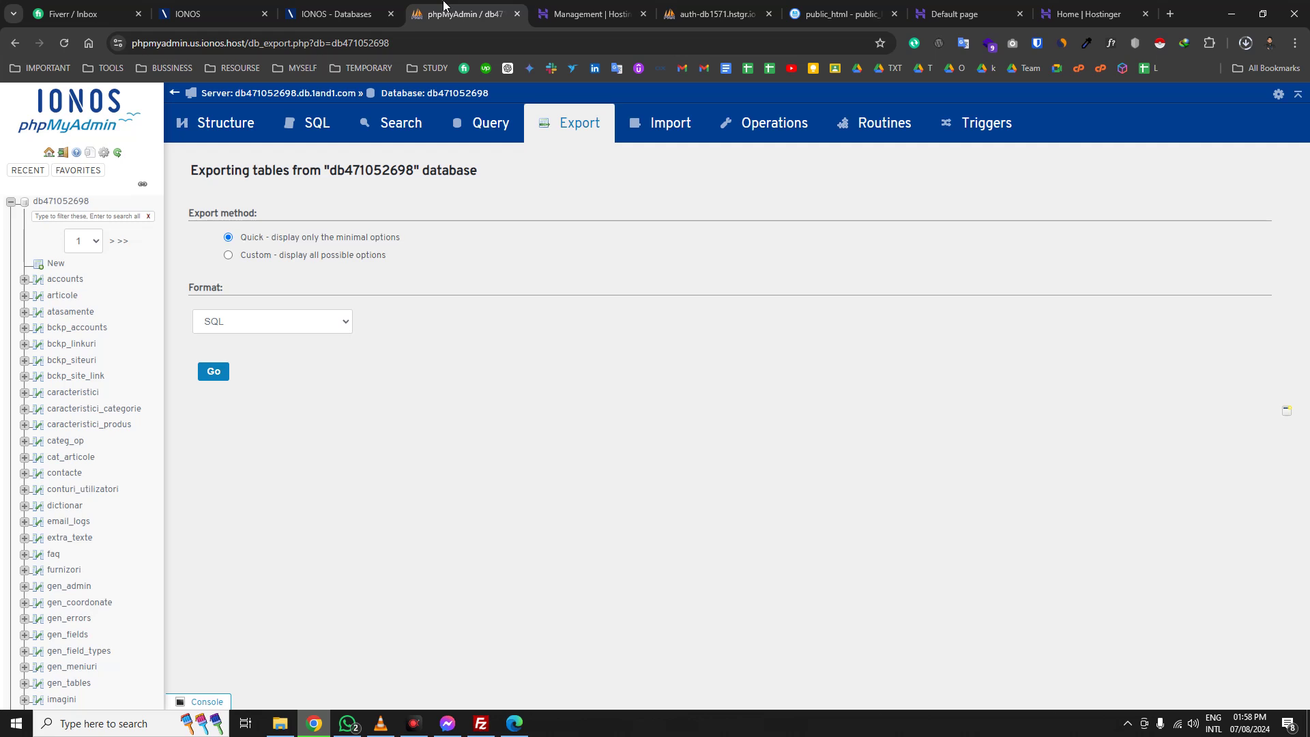
click(590, 13)
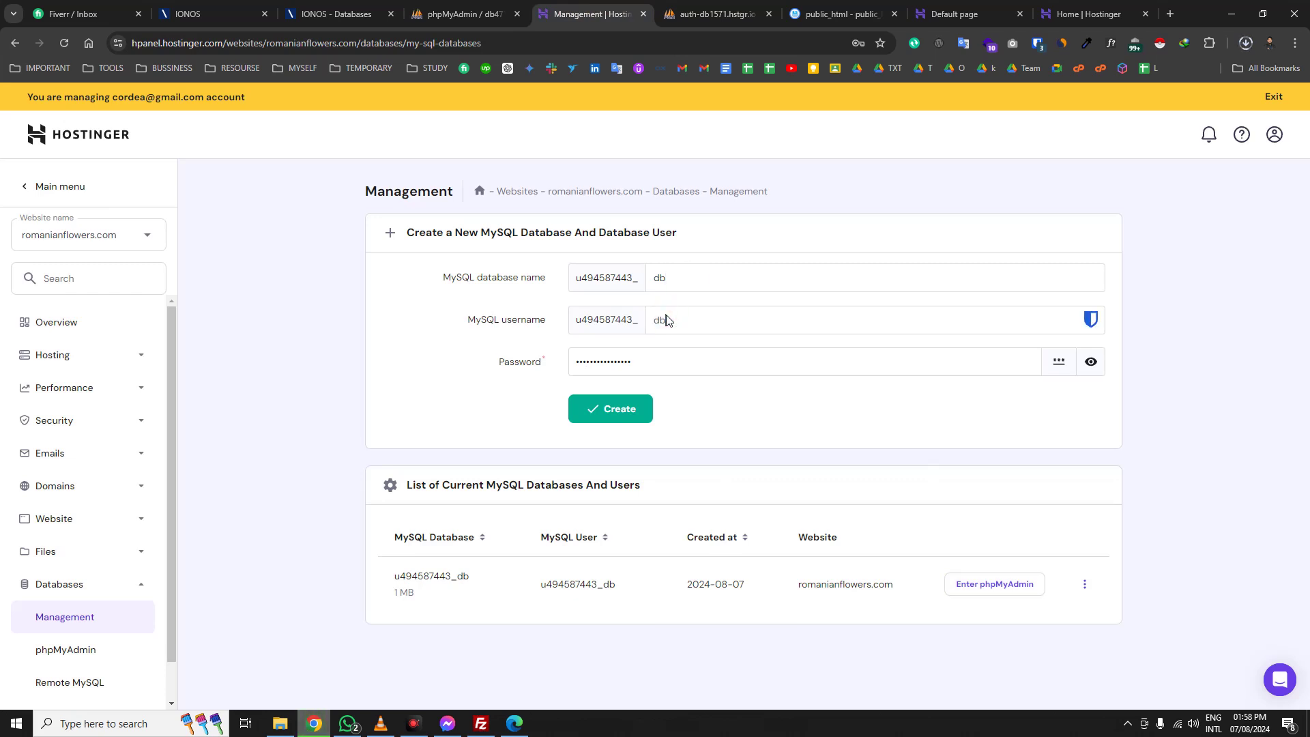
double_click(607, 364)
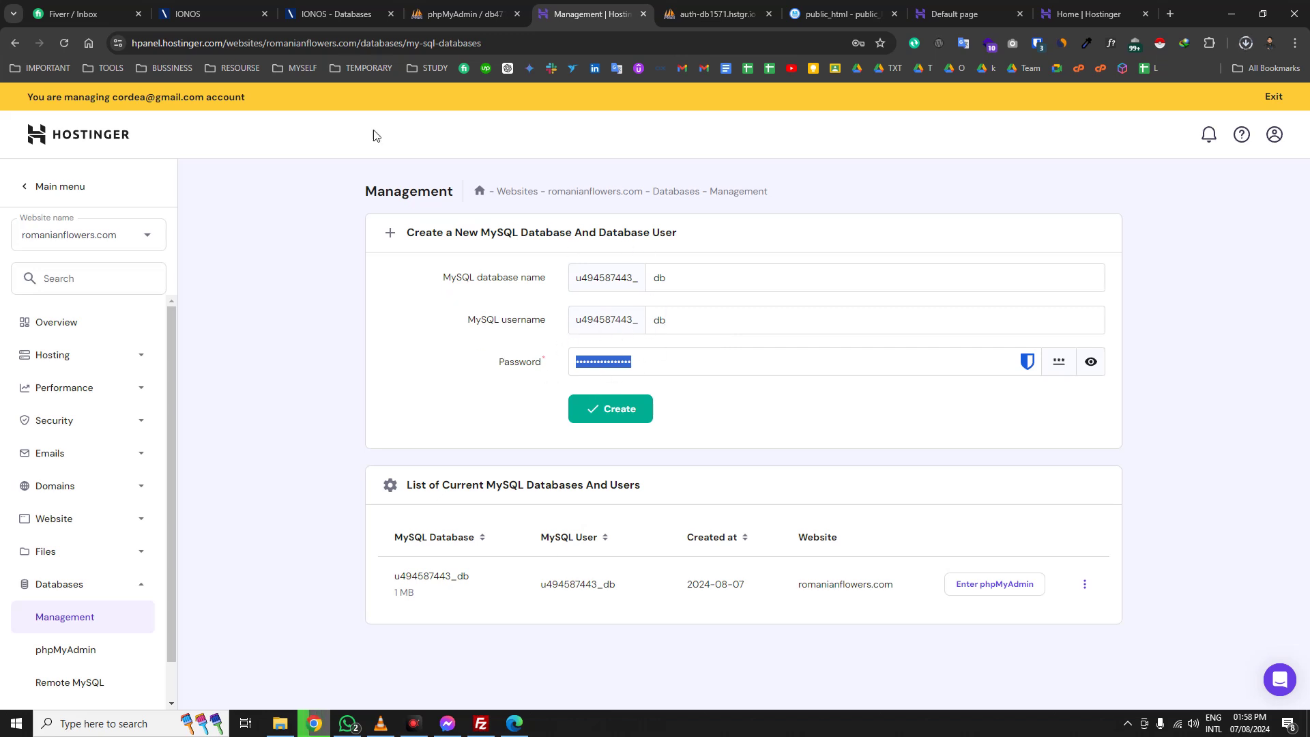
click(218, 14)
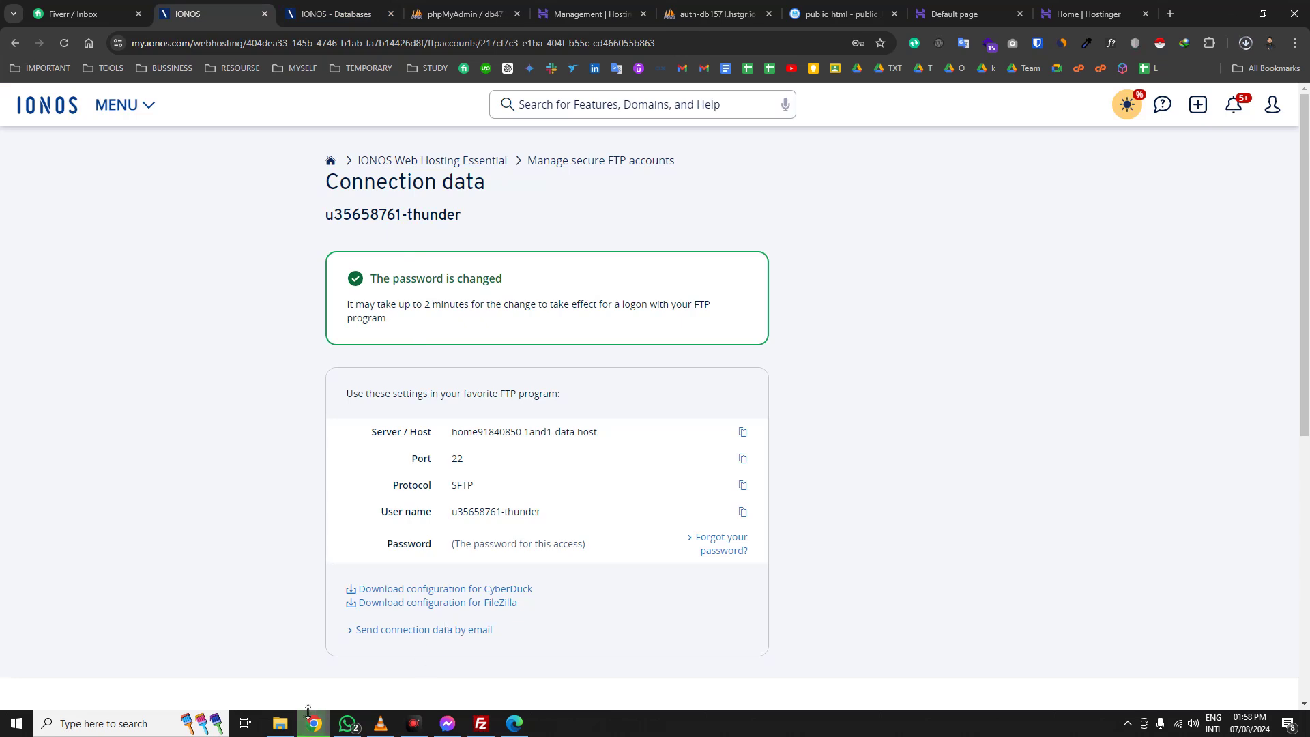
- Open backup2.zip from Downloads\Compressed in File Explorer, look through the website files it contains, then close the window
click(280, 723)
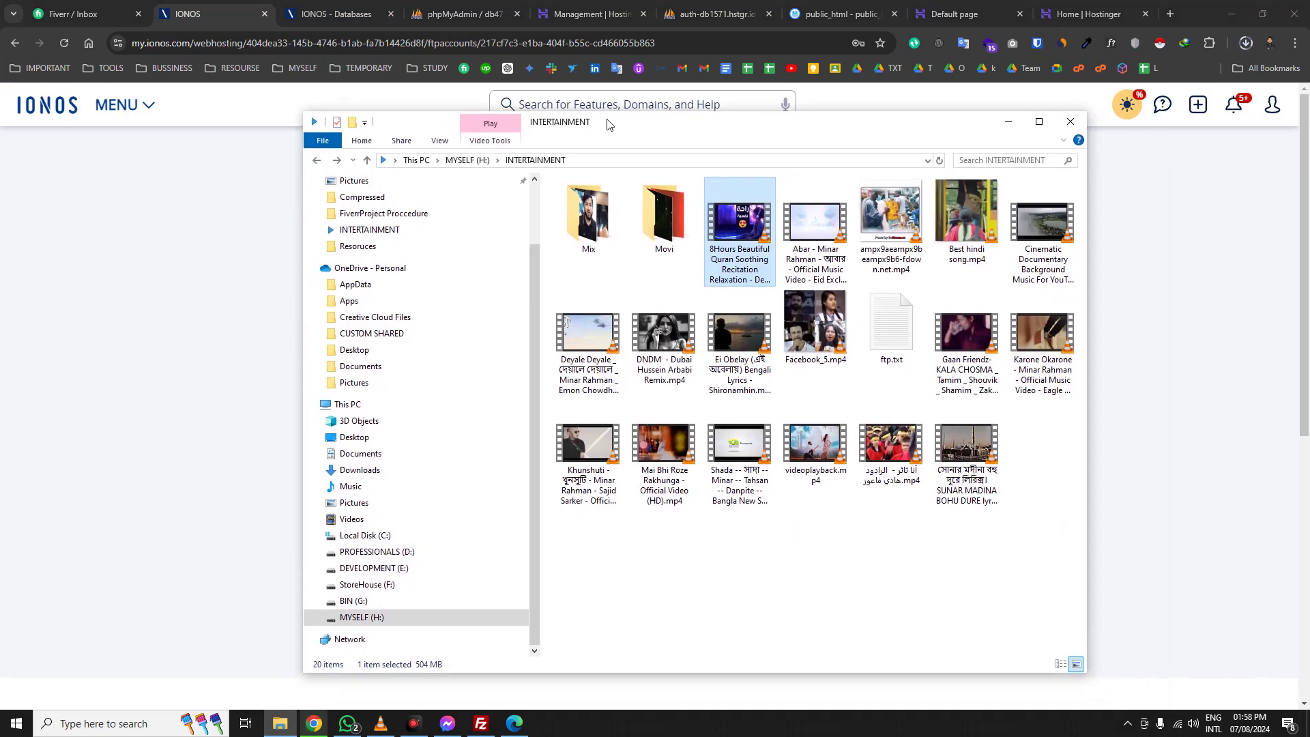
drag(609, 127, 594, 124)
scroll(354, 228, up, 1)
click(360, 217)
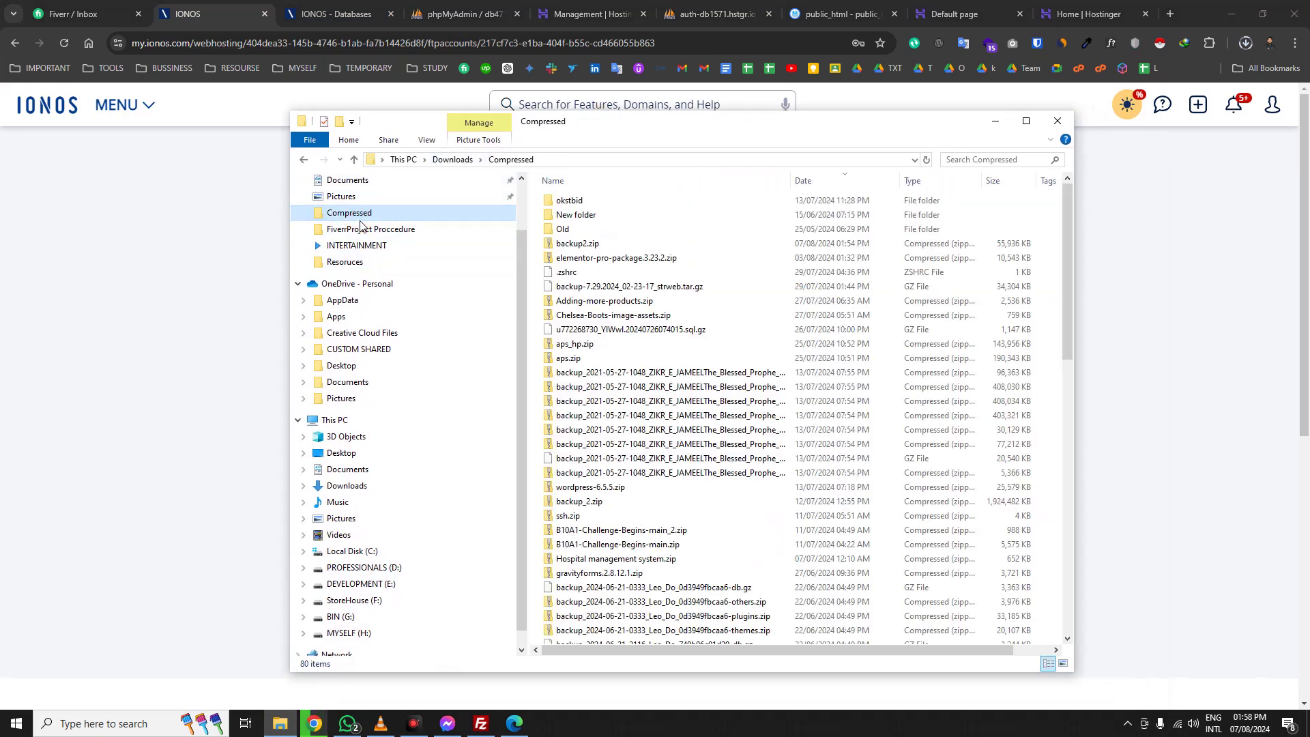
double_click(579, 243)
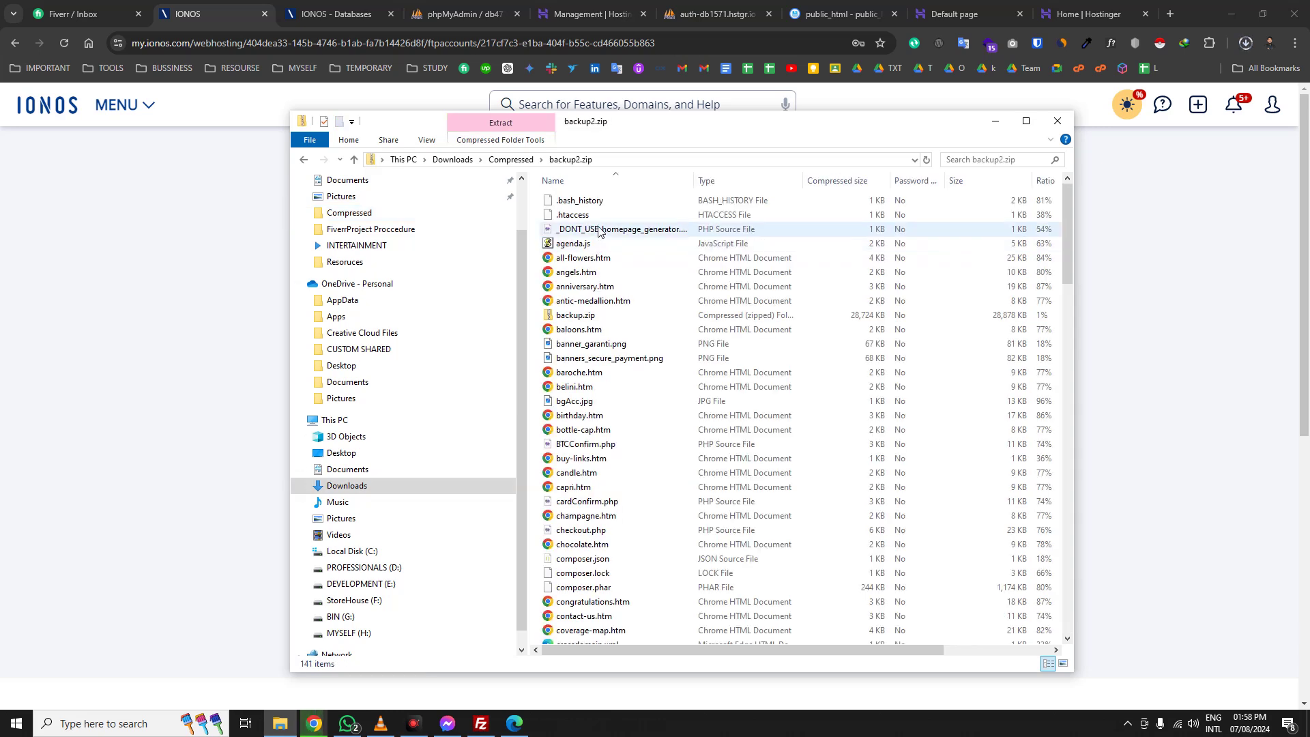
click(1025, 121)
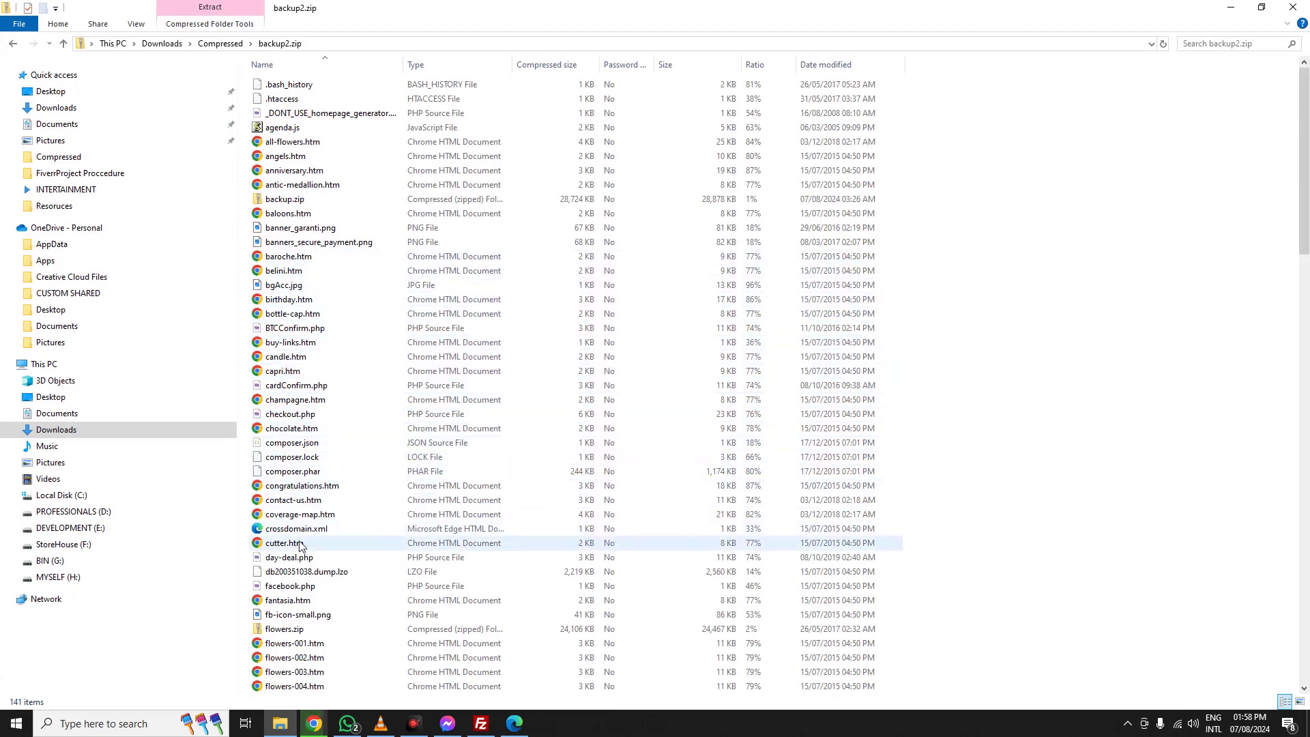
scroll(330, 631, down, 10)
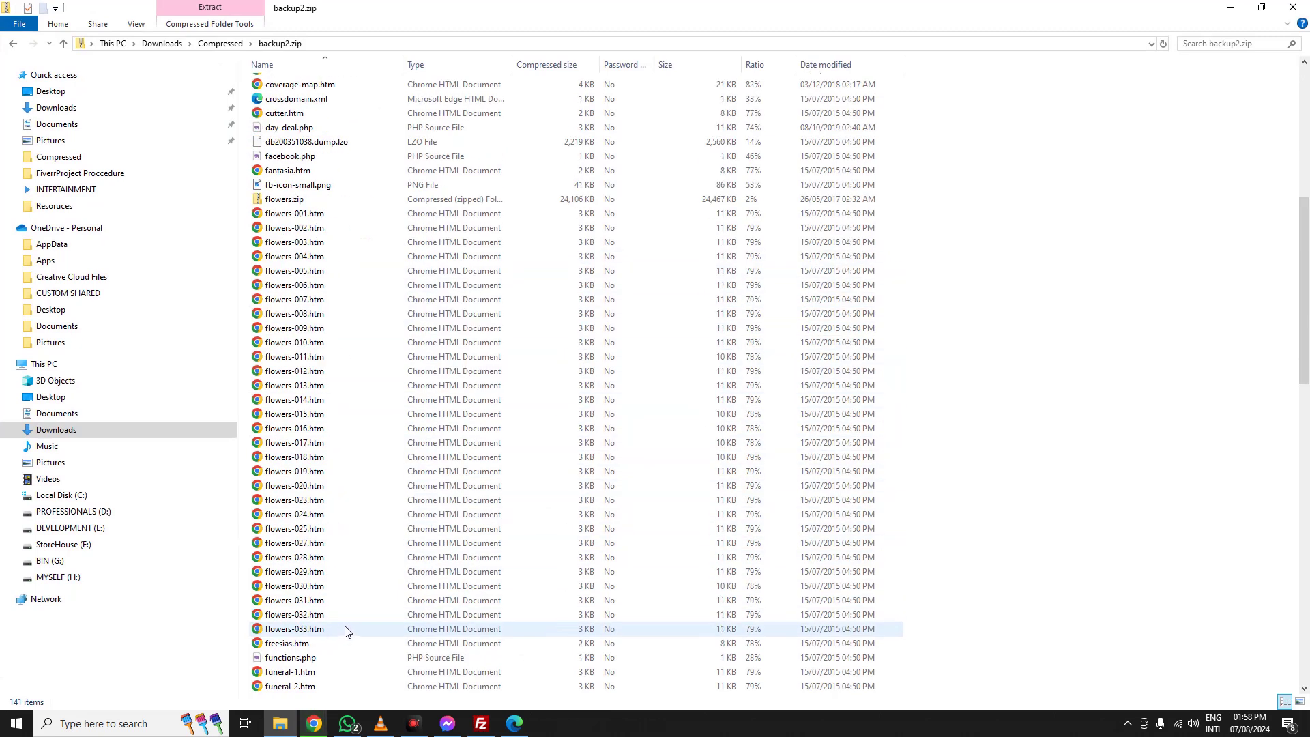
scroll(344, 631, down, 18)
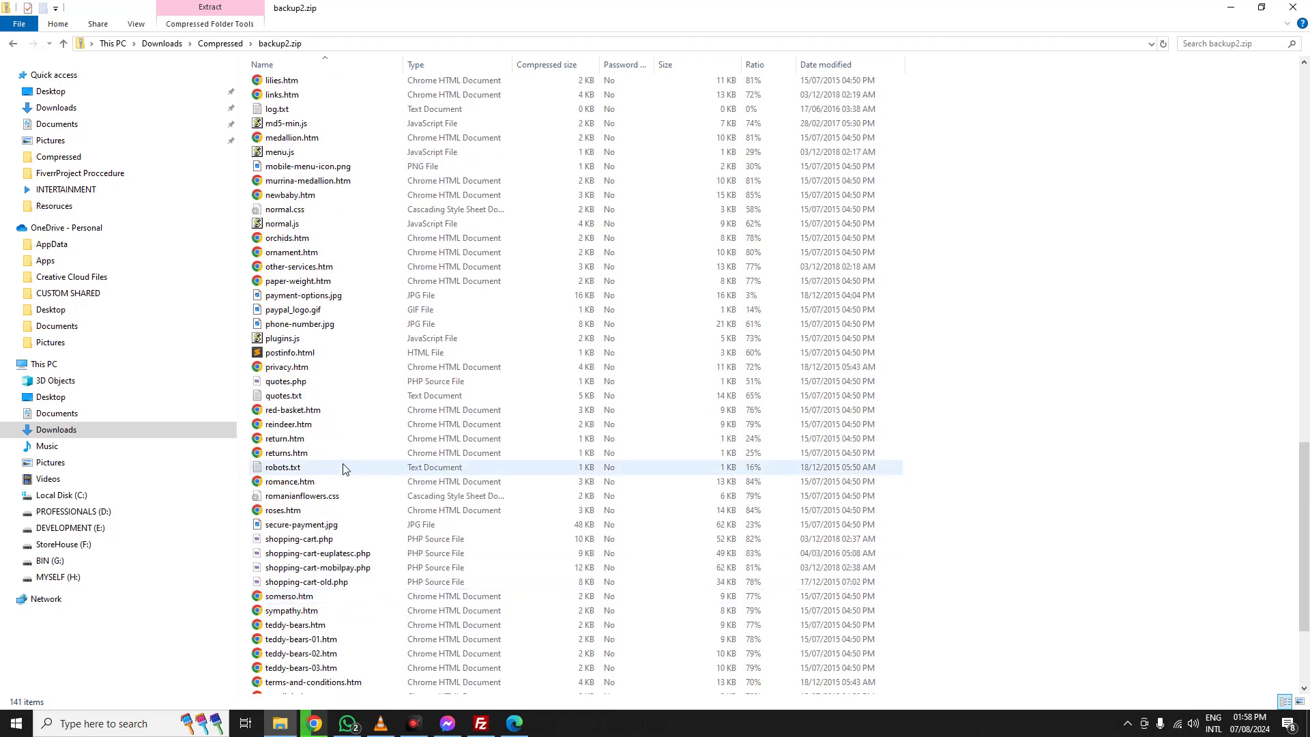
click(1291, 9)
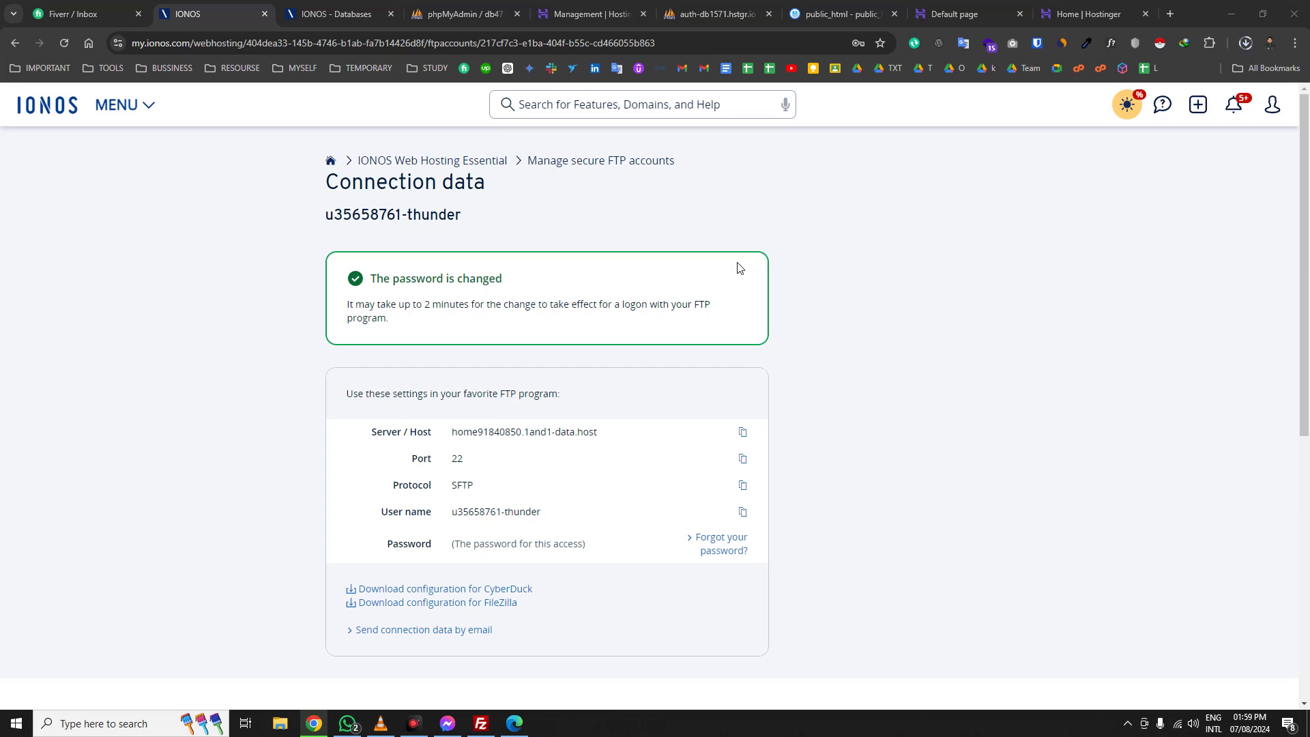
click(464, 14)
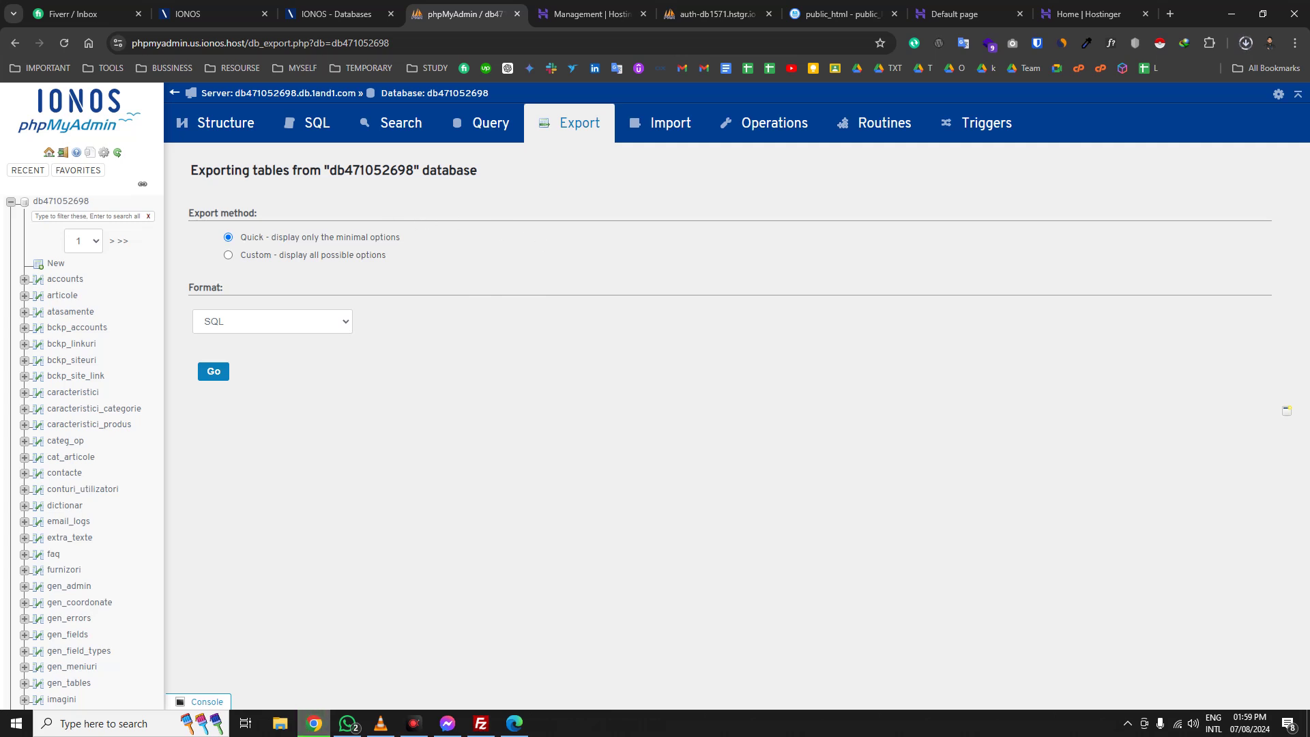
click(414, 723)
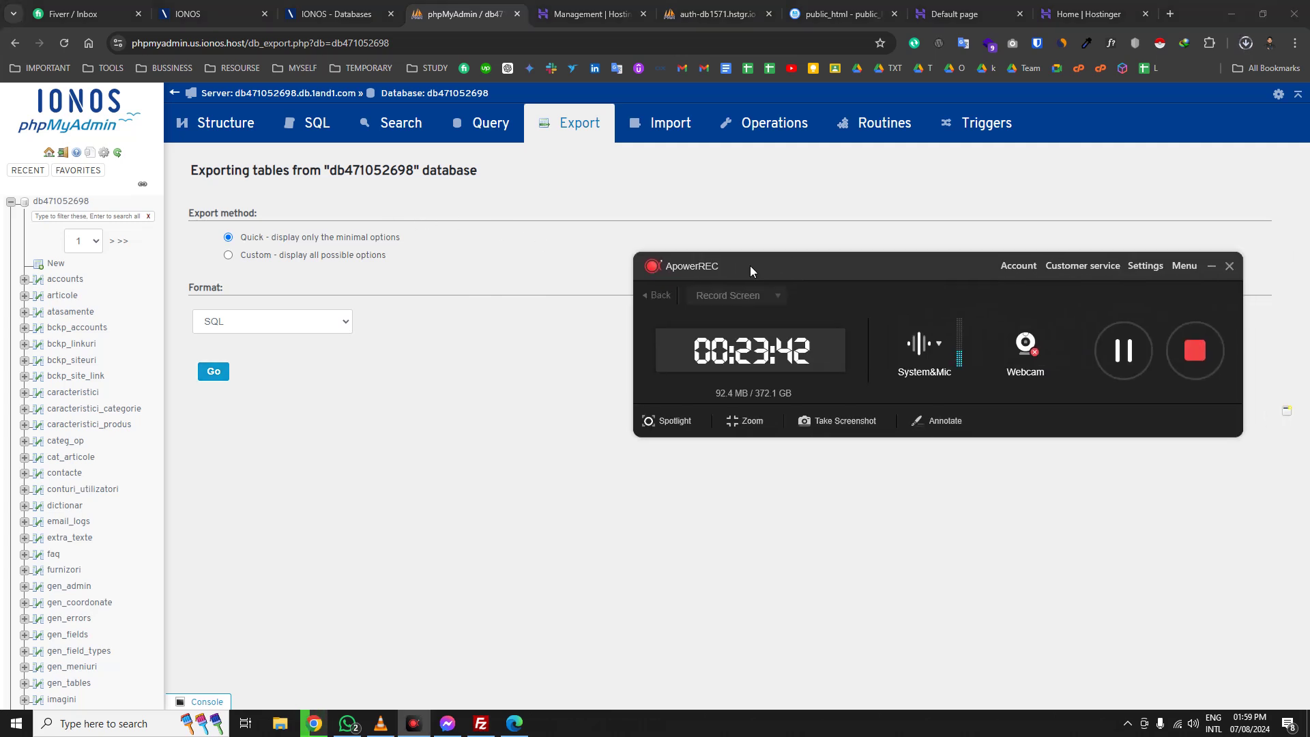
drag(756, 264, 689, 278)
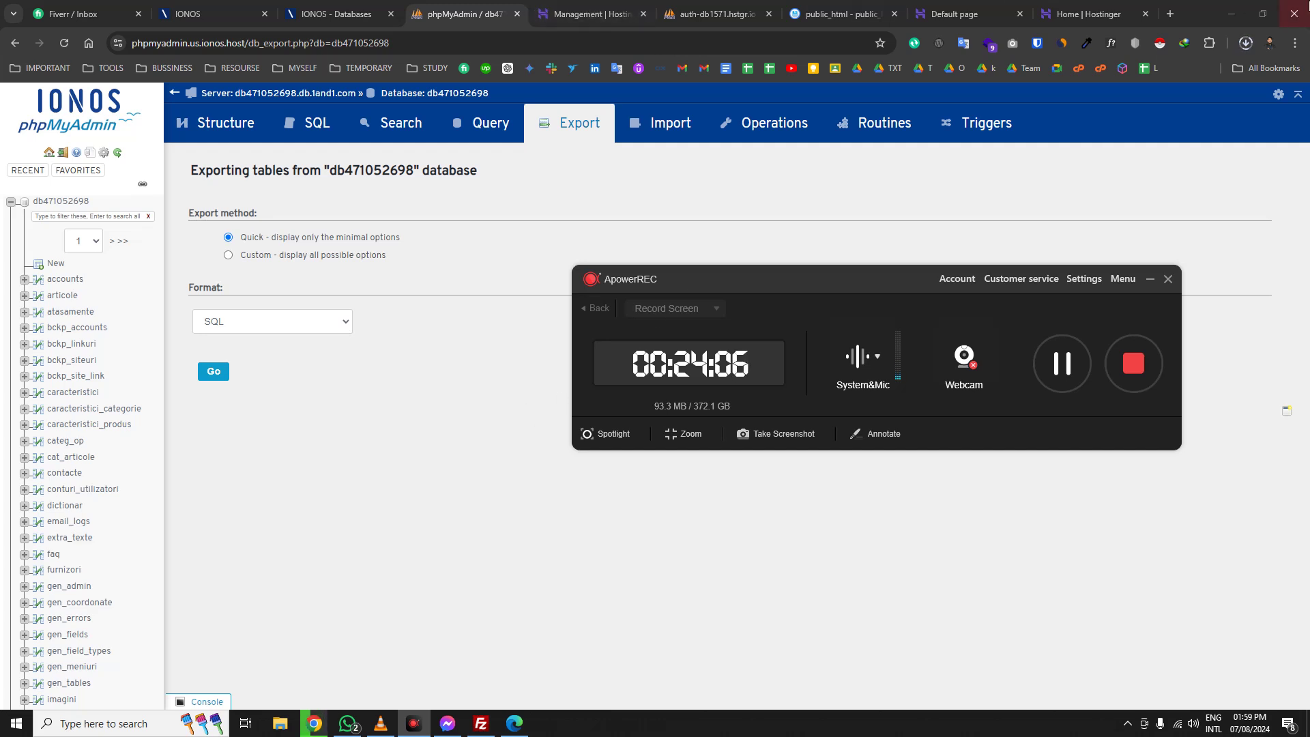
mouse_move(1146, 7)
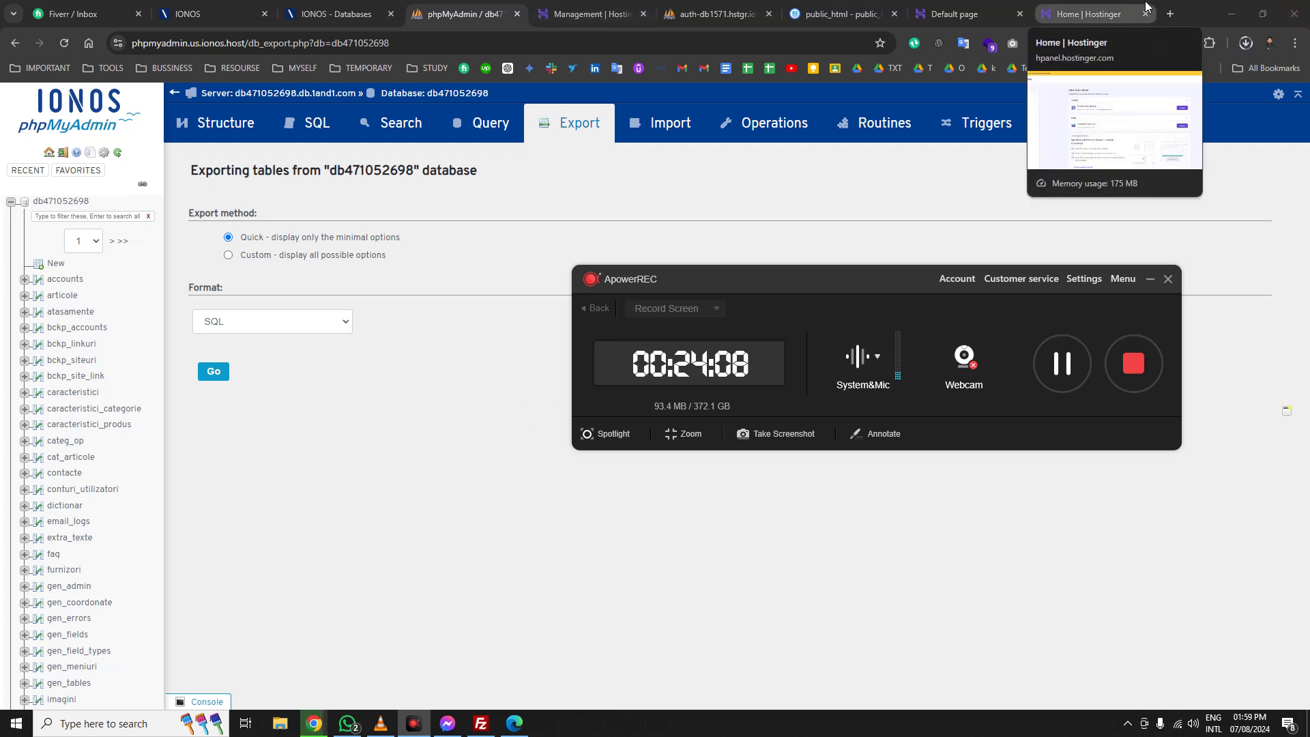